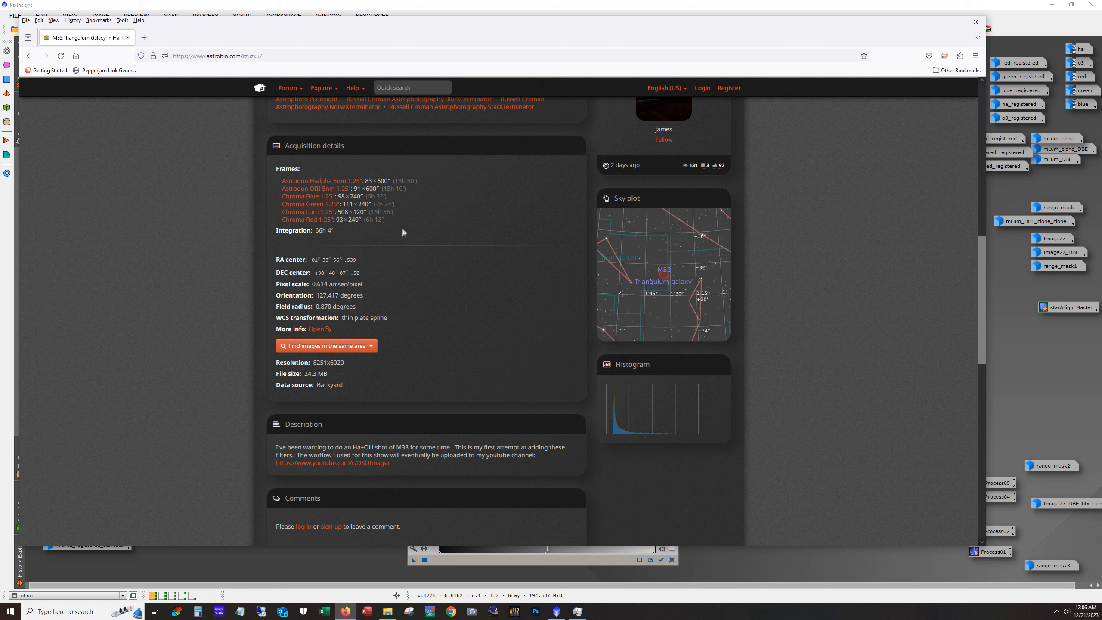
# Review the per-filter frame counts, exposure times and total integration in the M33 page's acquisition details
pyautogui.moveTo(388, 222); pyautogui.dragTo(280, 183)
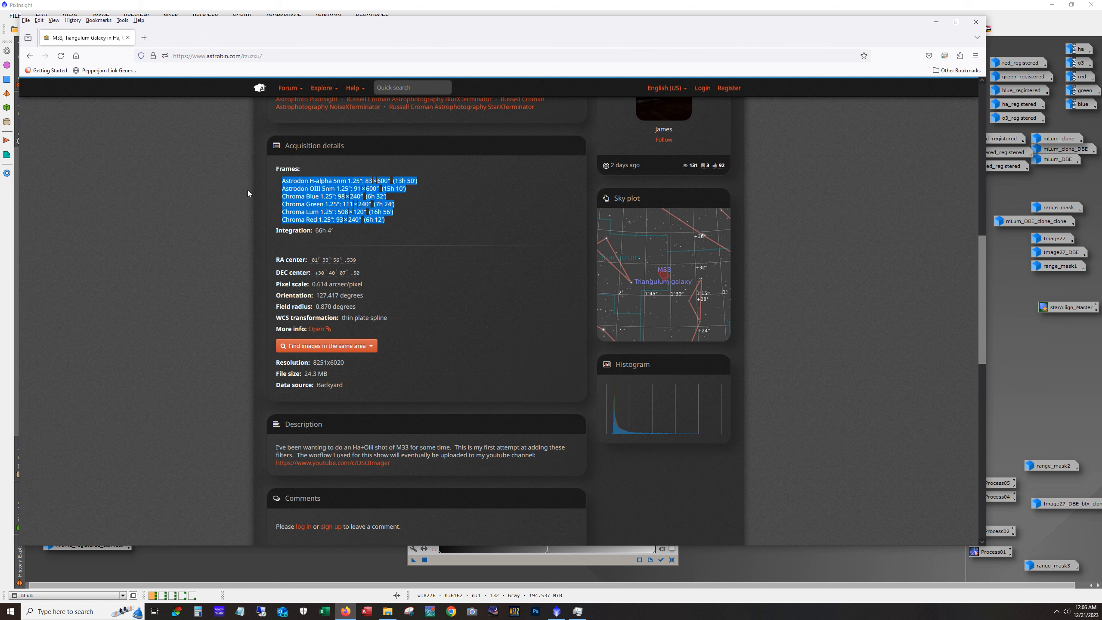
pyautogui.click(229, 190)
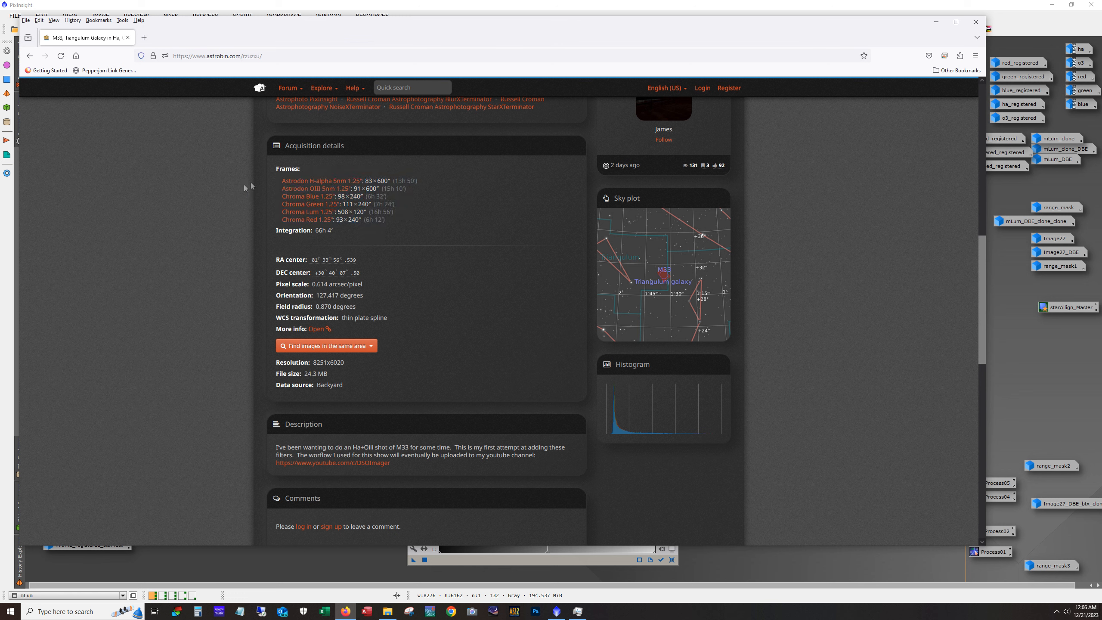
pyautogui.tripleClick(318, 231)
pyautogui.moveTo(420, 192); pyautogui.dragTo(278, 184)
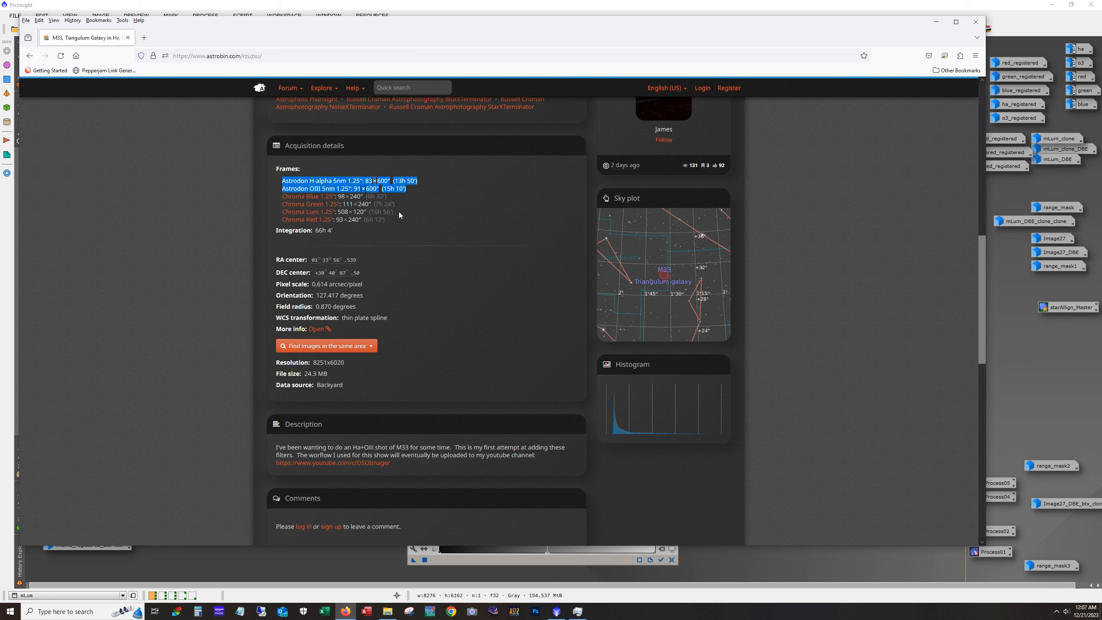
pyautogui.moveTo(396, 211)
pyautogui.mouseDown()
pyautogui.moveTo(353, 213)
pyautogui.moveTo(385, 220)
pyautogui.mouseUp()
pyautogui.click(363, 220)
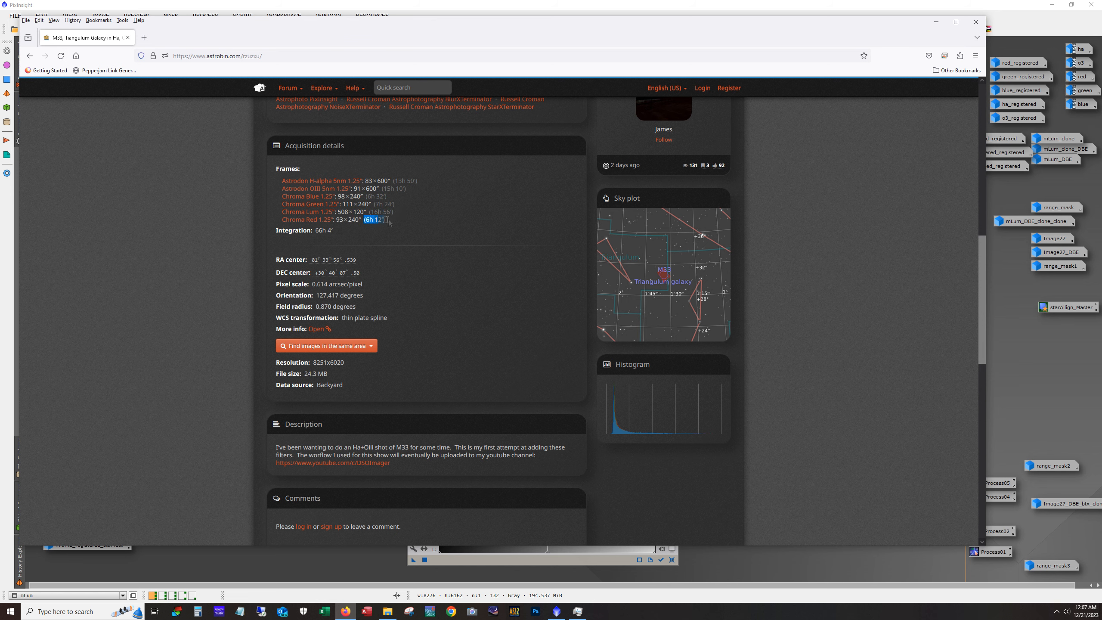
pyautogui.click(231, 276)
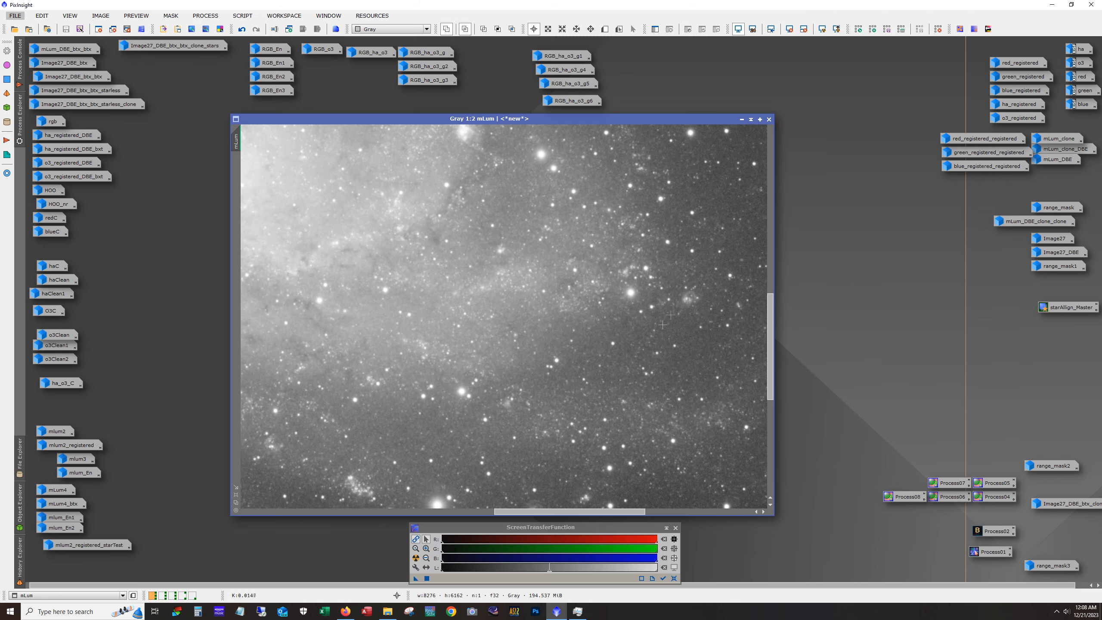
# Switch to PixInsight, view the entire galaxy in the mLum image and minimize it
pyautogui.scroll(-3, 636, 343)
pyautogui.scroll(-2, 636, 343)
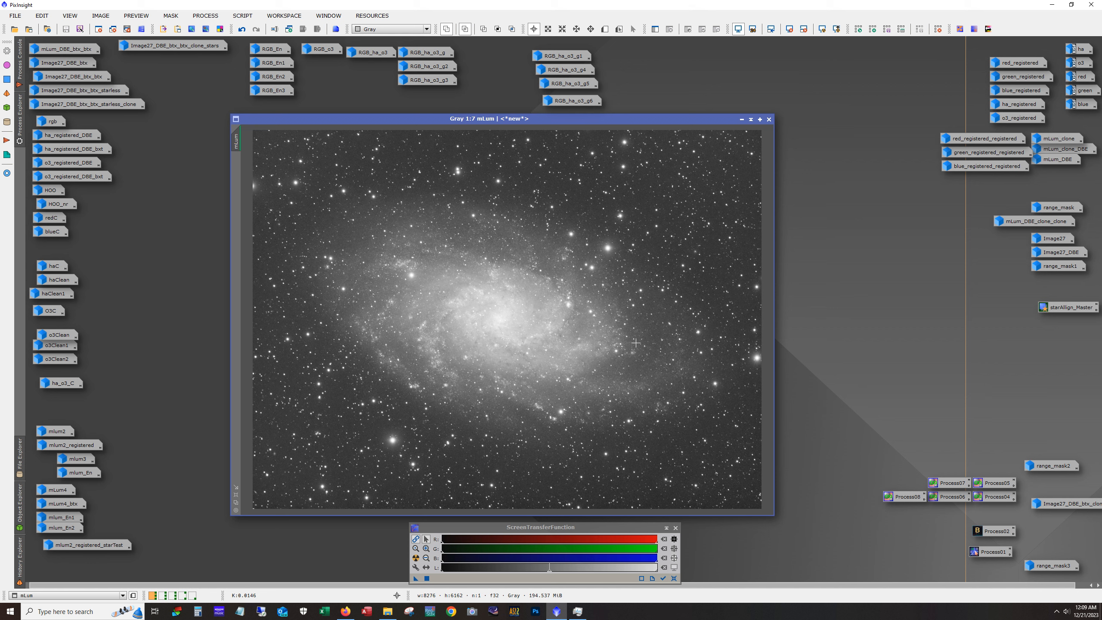
pyautogui.click(741, 119)
# Restore the red, green and blue master images, view the galaxy in them and minimize all three
pyautogui.doubleClick(1082, 76)
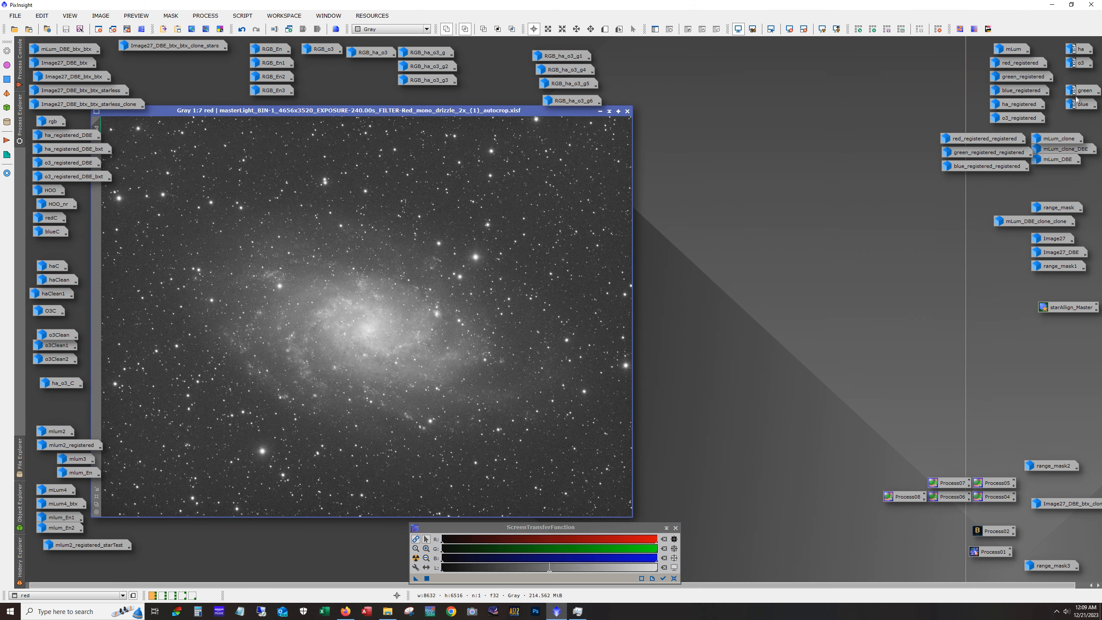
pyautogui.doubleClick(1078, 91)
pyautogui.doubleClick(1079, 104)
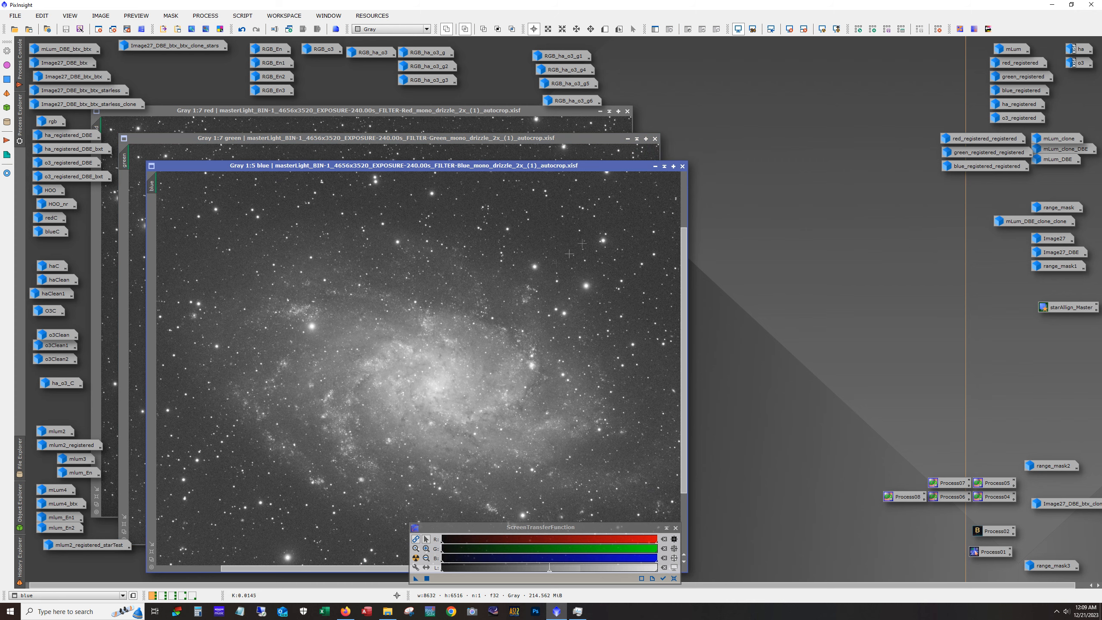
pyautogui.scroll(-2, 542, 296)
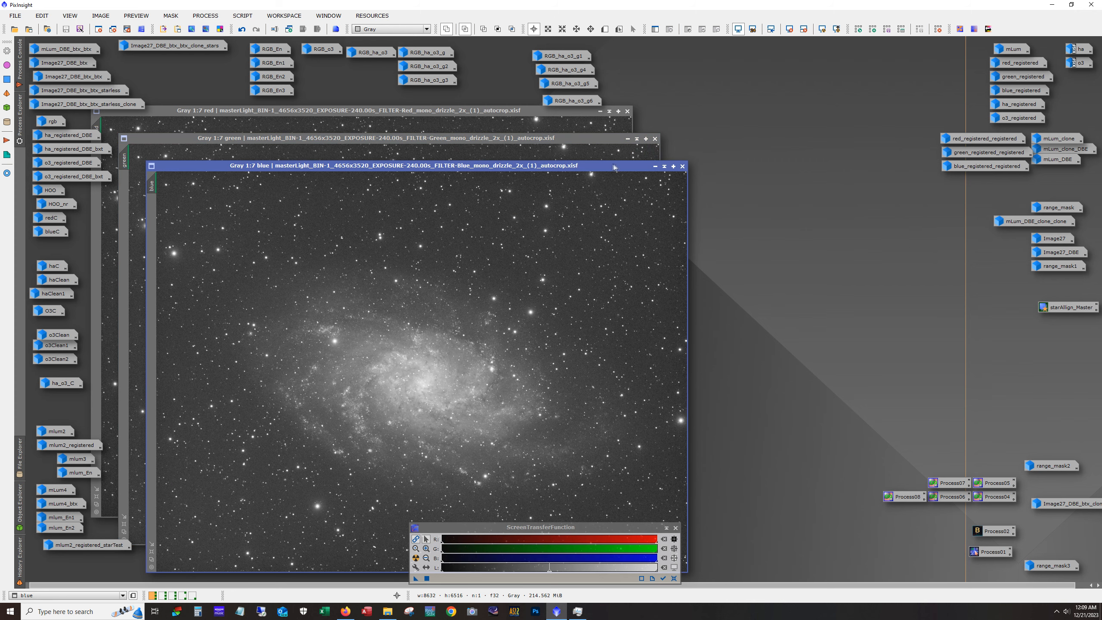
pyautogui.click(656, 167)
pyautogui.click(627, 139)
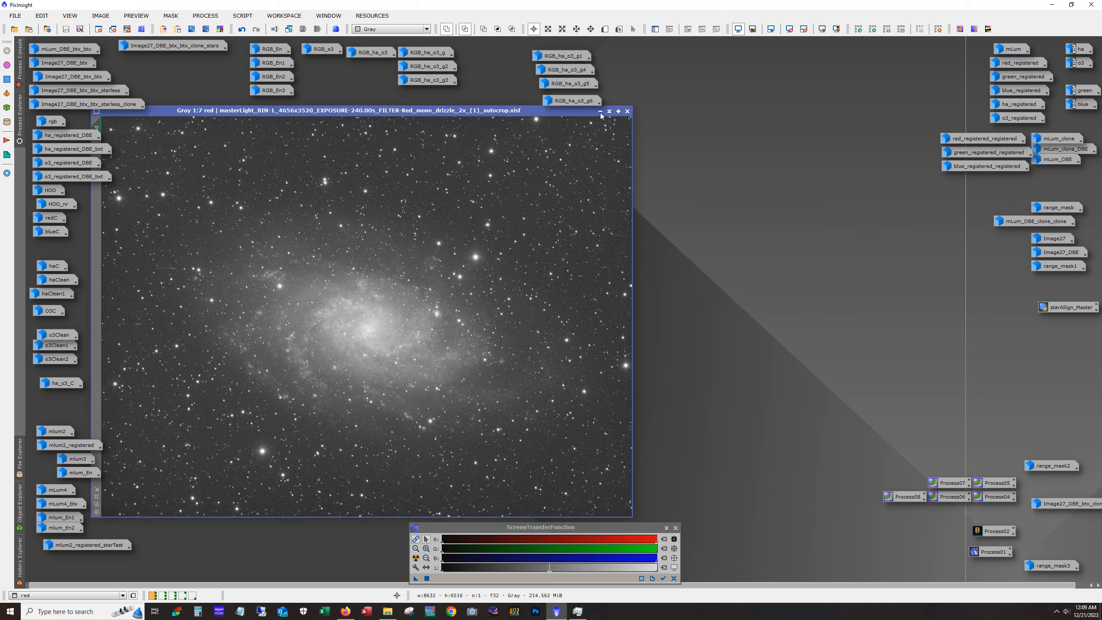
pyautogui.click(601, 111)
# Restore the ha master, move its window clear of the icons and examine the nebulae along the galaxy's lower spiral arm
pyautogui.doubleClick(1081, 49)
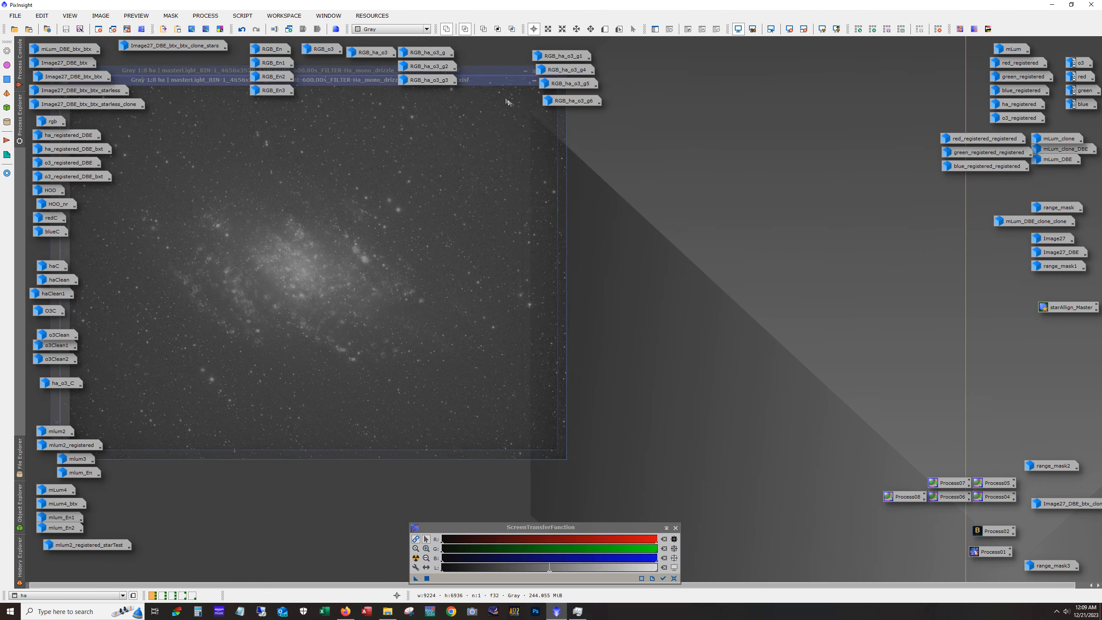
pyautogui.moveTo(478, 72); pyautogui.dragTo(596, 113)
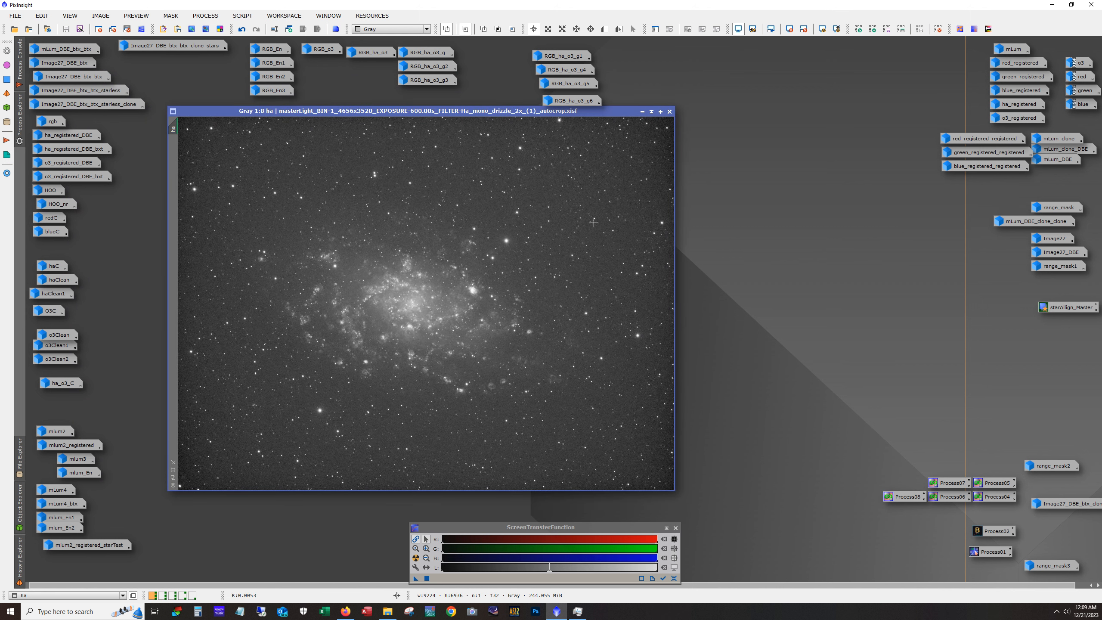
pyautogui.scroll(3, 407, 361)
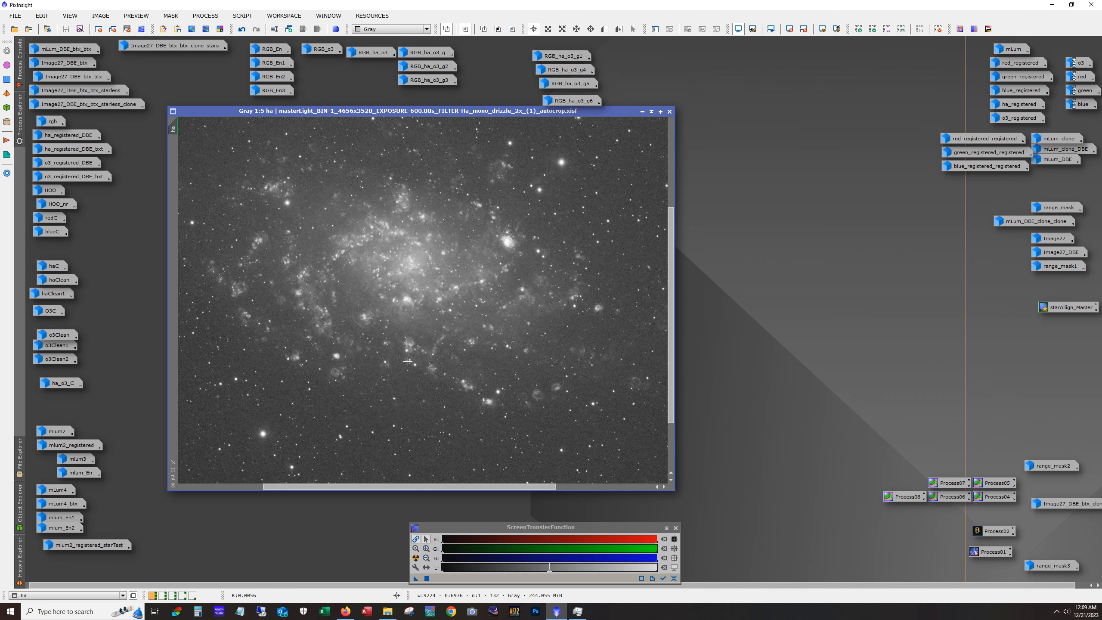
pyautogui.scroll(3, 407, 361)
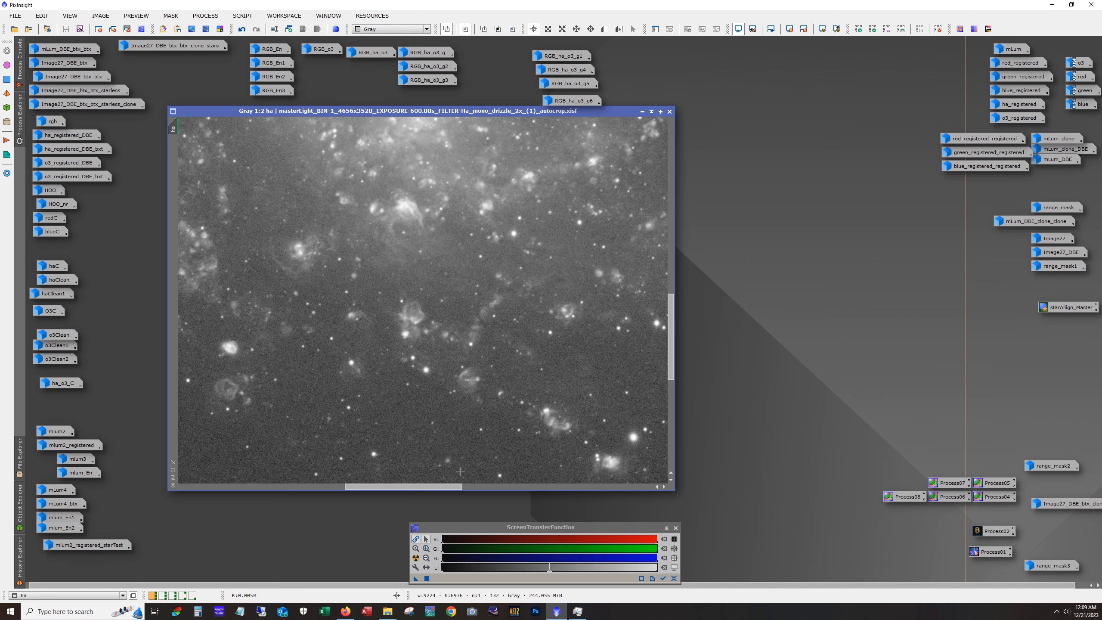
pyautogui.moveTo(450, 486); pyautogui.dragTo(489, 490)
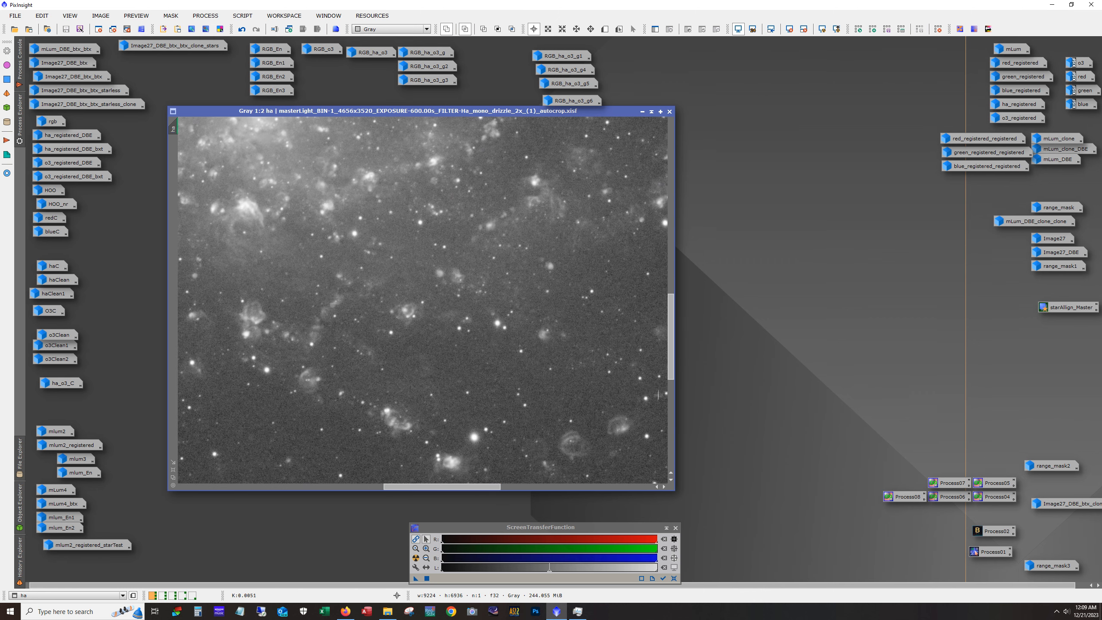
pyautogui.moveTo(670, 372); pyautogui.dragTo(681, 403)
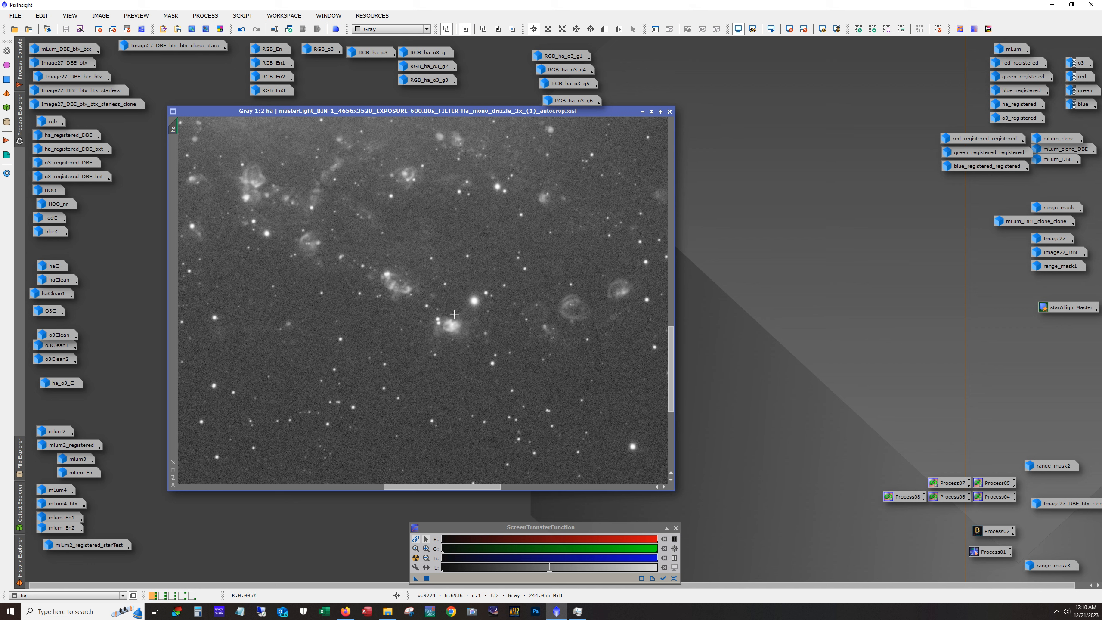
pyautogui.scroll(-3, 487, 470)
pyautogui.scroll(3, 467, 372)
pyautogui.scroll(1, 459, 353)
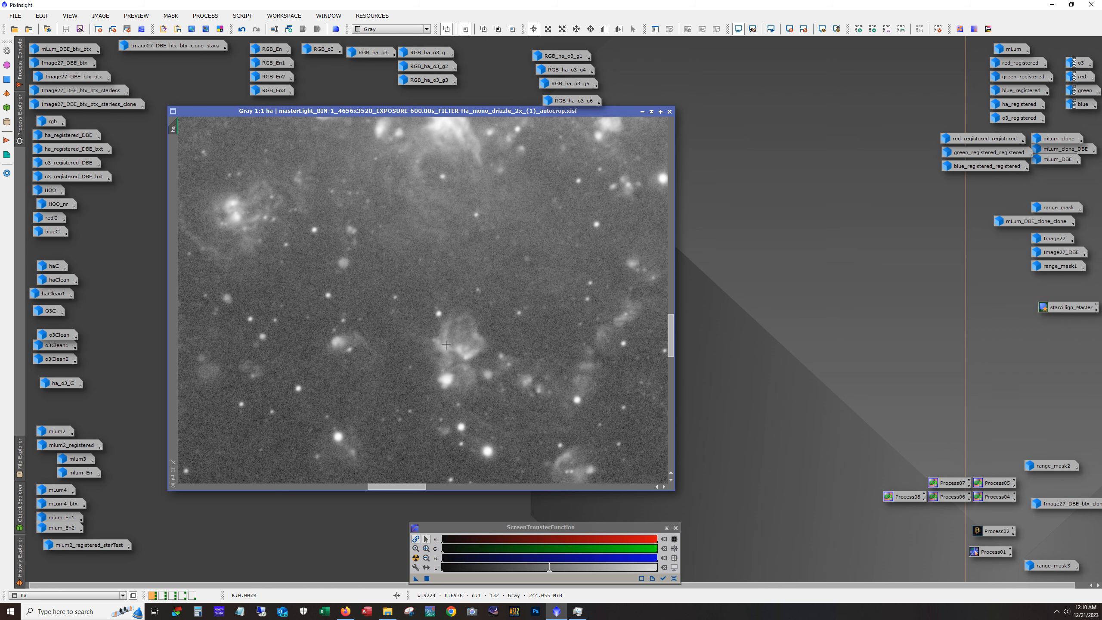
# Examine the hydrogen-alpha regions on the galaxy's left side and the large bright nebula right of its core
pyautogui.moveTo(412, 486); pyautogui.dragTo(357, 486)
pyautogui.moveTo(672, 354); pyautogui.dragTo(672, 320)
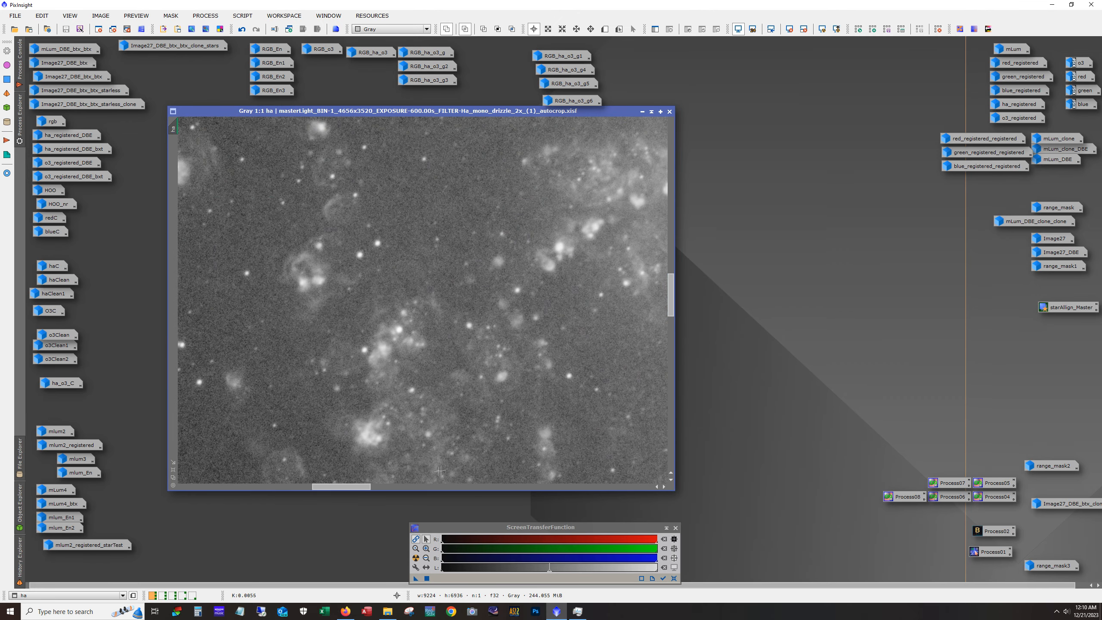
pyautogui.moveTo(352, 486); pyautogui.dragTo(313, 490)
pyautogui.scroll(-1, 424, 405)
pyautogui.scroll(-1, 538, 328)
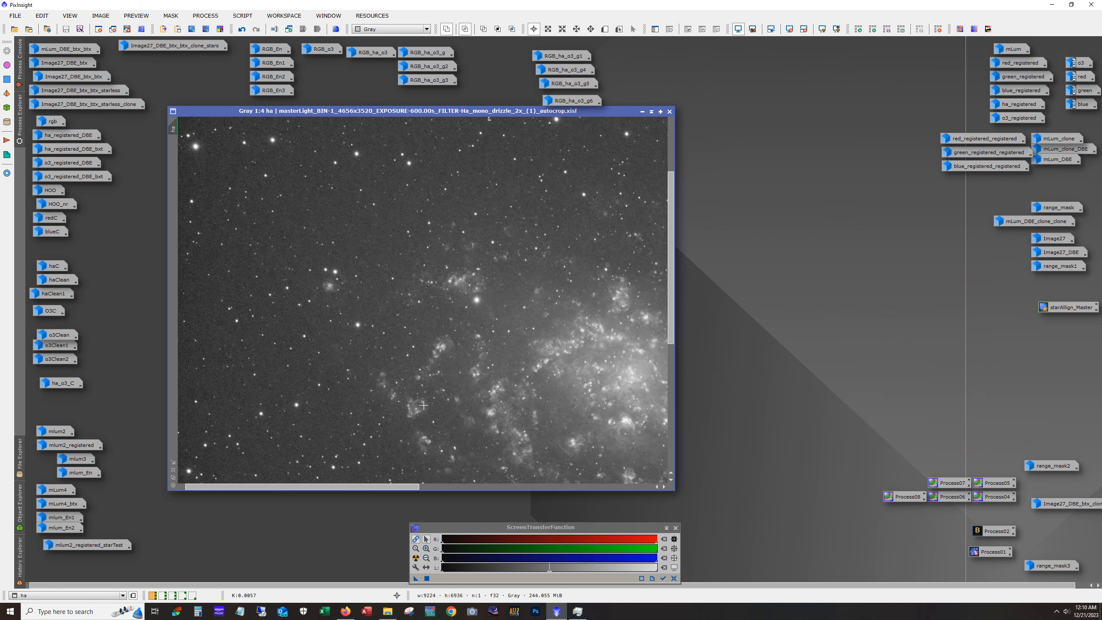
pyautogui.scroll(2, 539, 327)
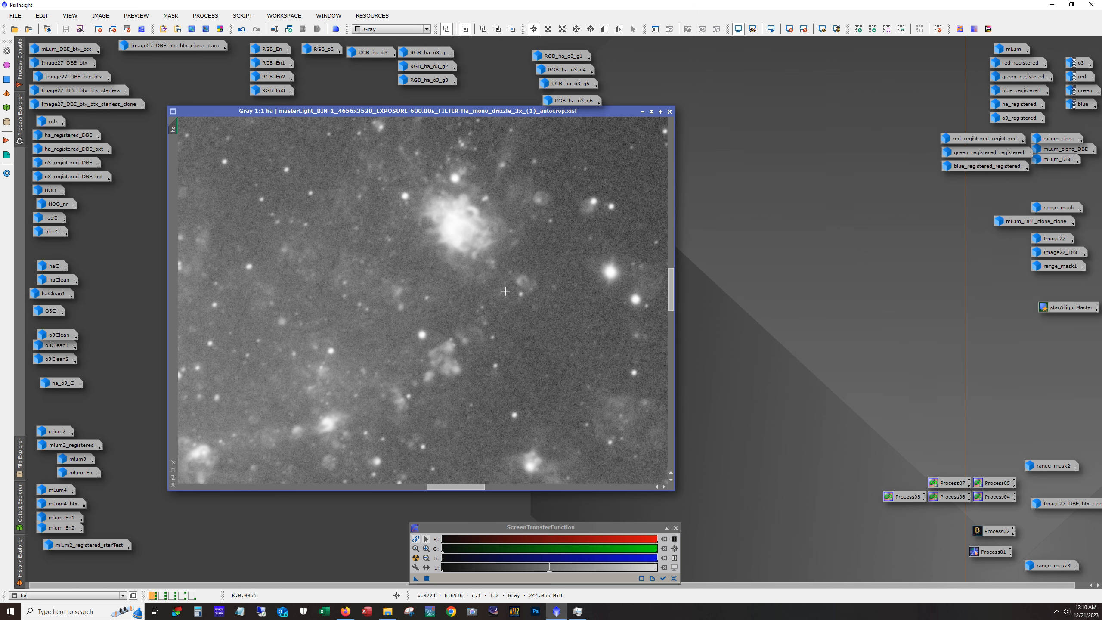
pyautogui.scroll(1, 496, 253)
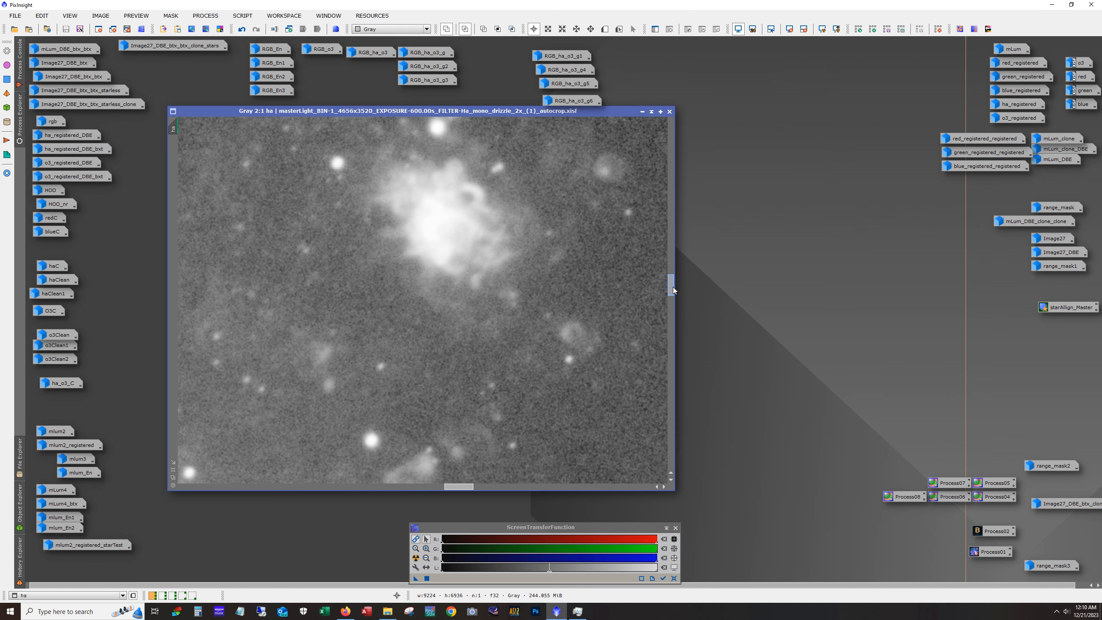
pyautogui.moveTo(670, 285); pyautogui.dragTo(671, 276)
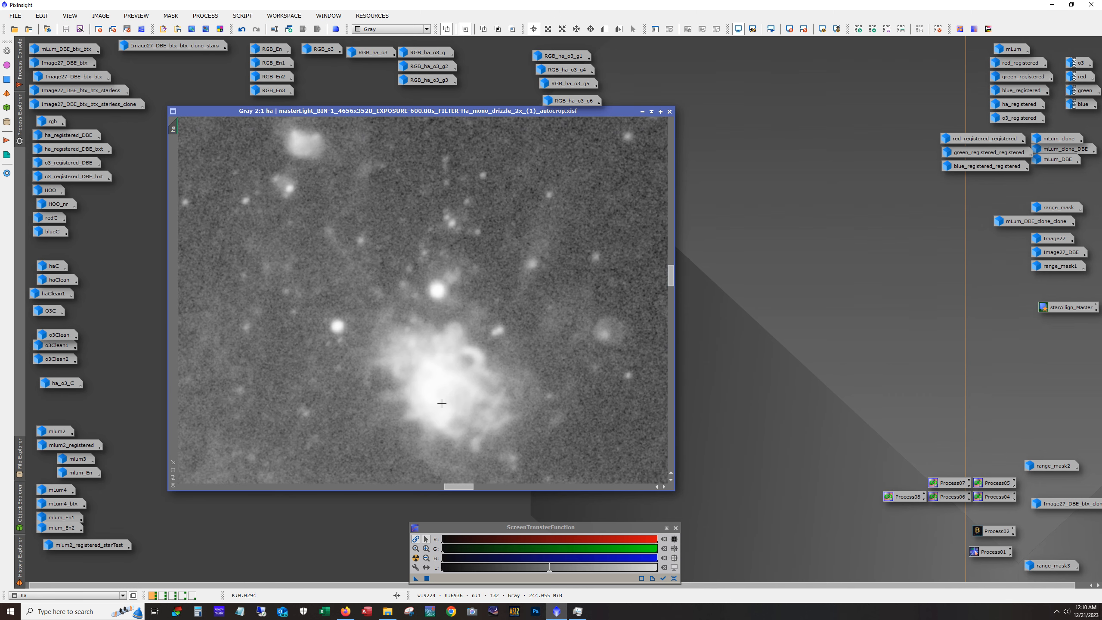
# Compare the large bright nebula in the ha image with and without the screen stretch, and minimize the image
pyautogui.hotkey('ctrl', 'F12')
pyautogui.hotkey('ctrl', 'F12')
pyautogui.hotkey('ctrl', 'F12')
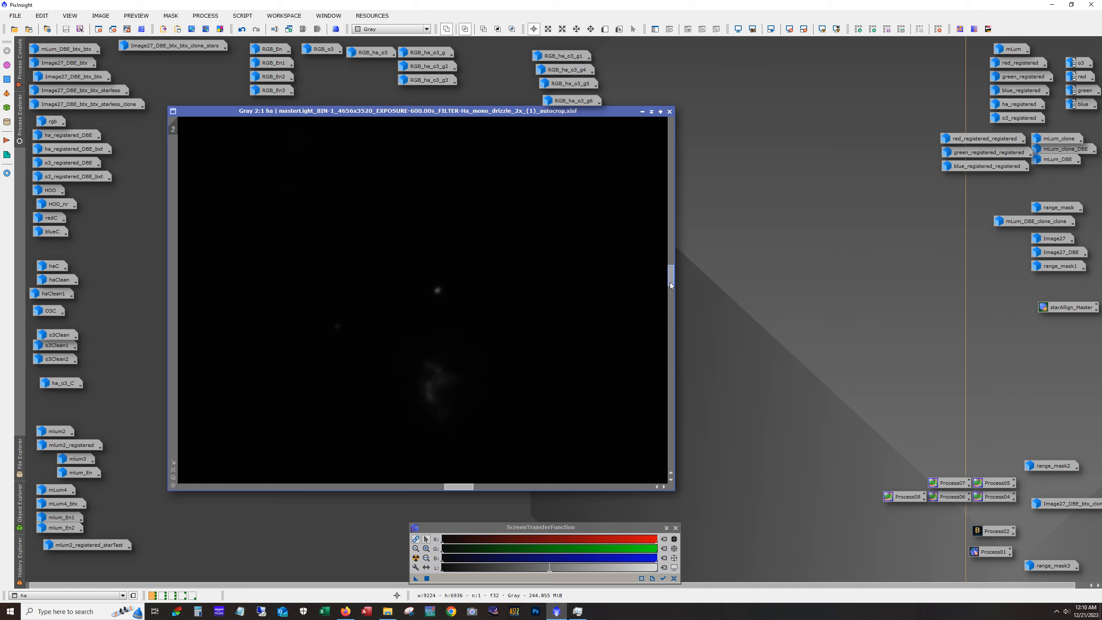
pyautogui.moveTo(671, 276); pyautogui.dragTo(671, 282)
pyautogui.scroll(1, 430, 285)
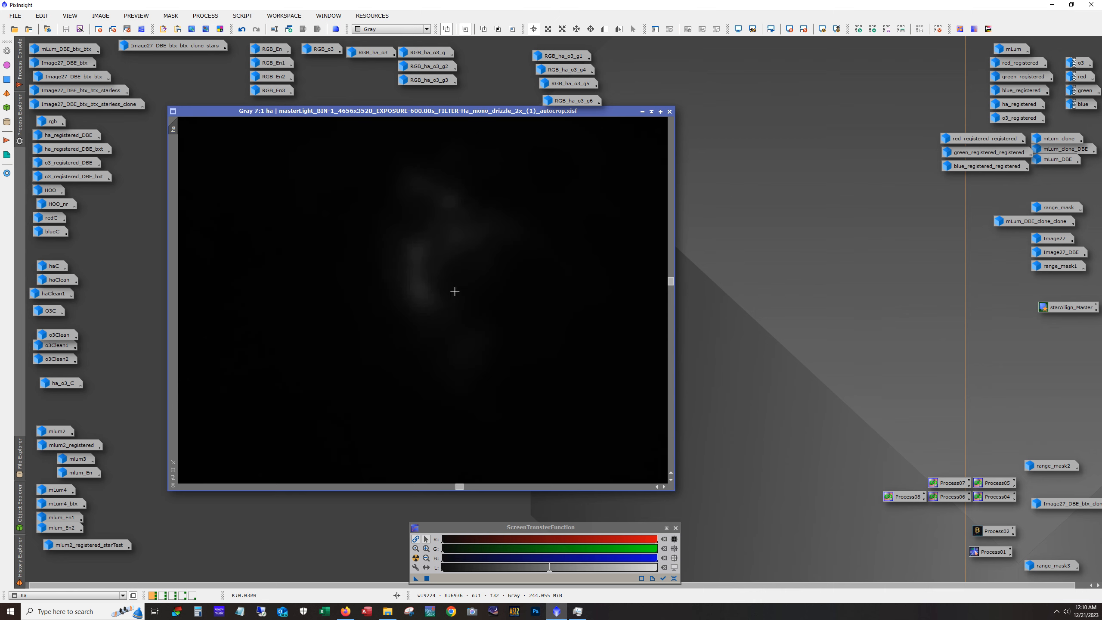
pyautogui.scroll(-3, 460, 294)
pyautogui.hotkey('ctrl', 'F12')
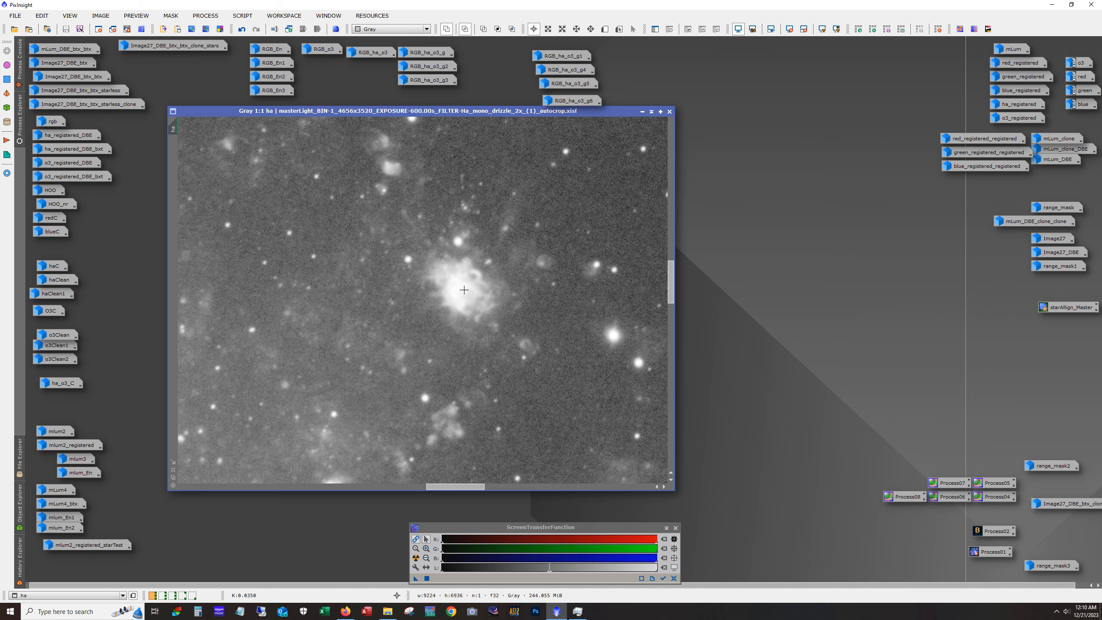
pyautogui.scroll(-4, 464, 290)
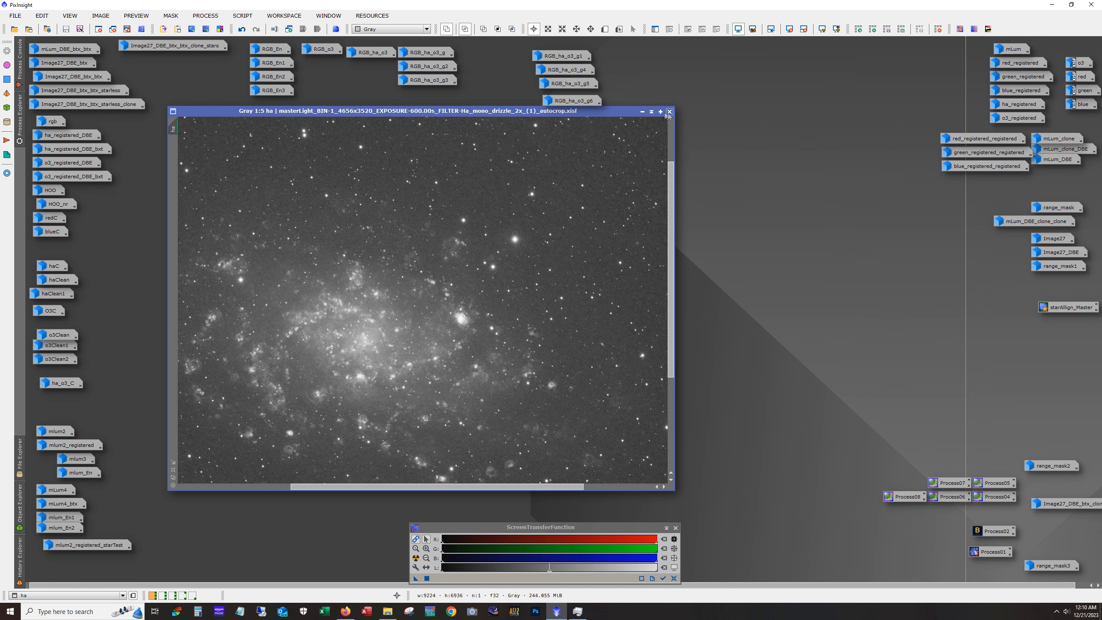
pyautogui.click(643, 111)
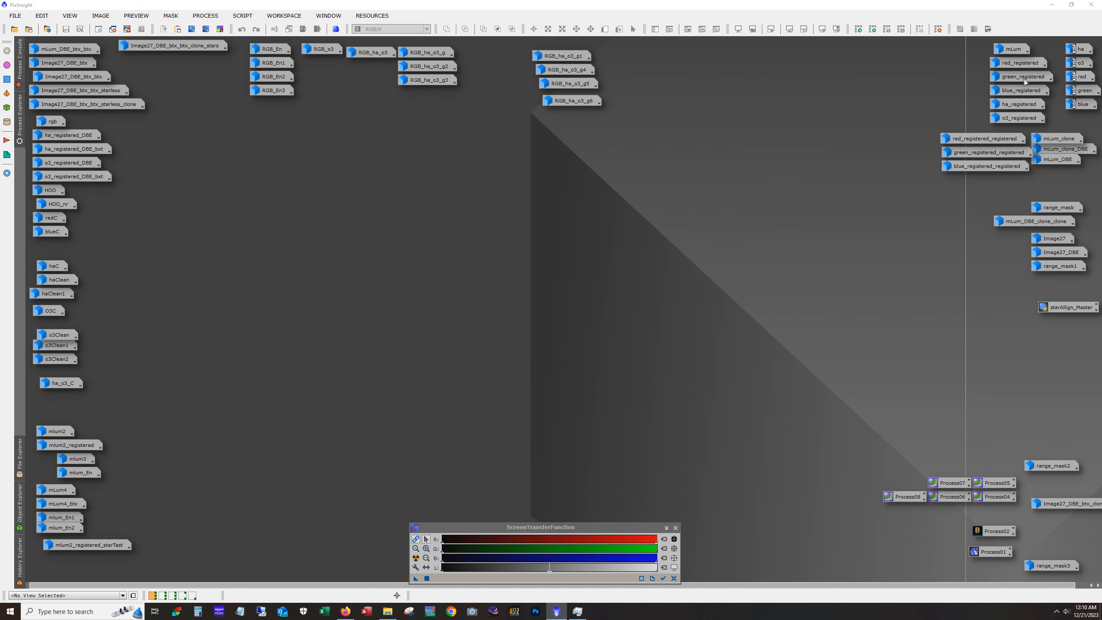
# Restore the o3 master, move it clear of the icons and enlarge its window to display the whole galaxy
pyautogui.doubleClick(1074, 63)
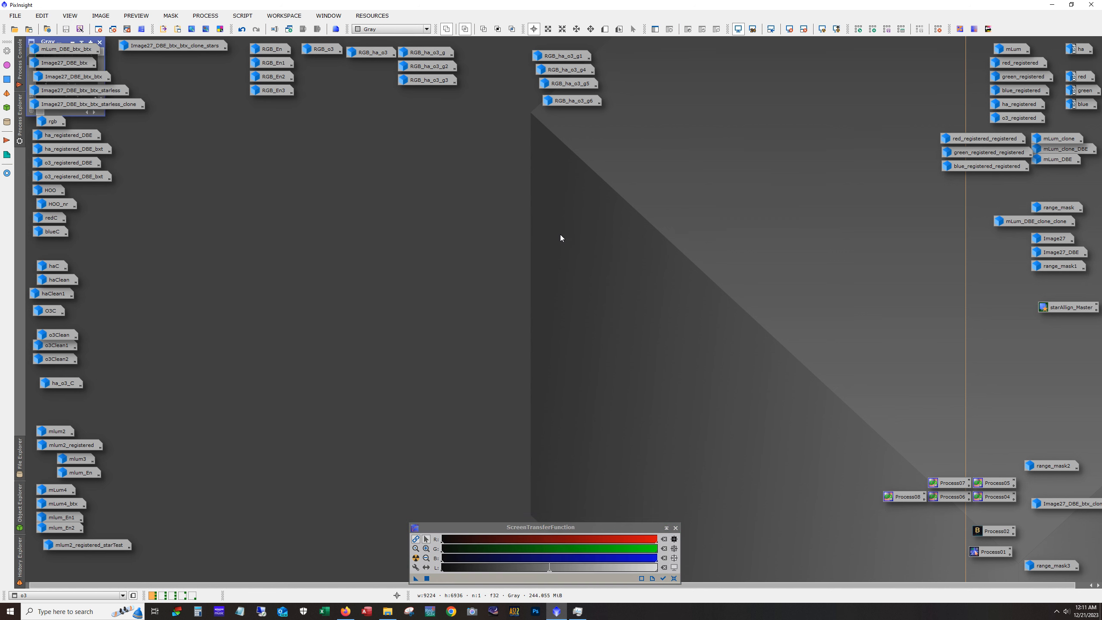
pyautogui.moveTo(63, 43); pyautogui.dragTo(210, 112)
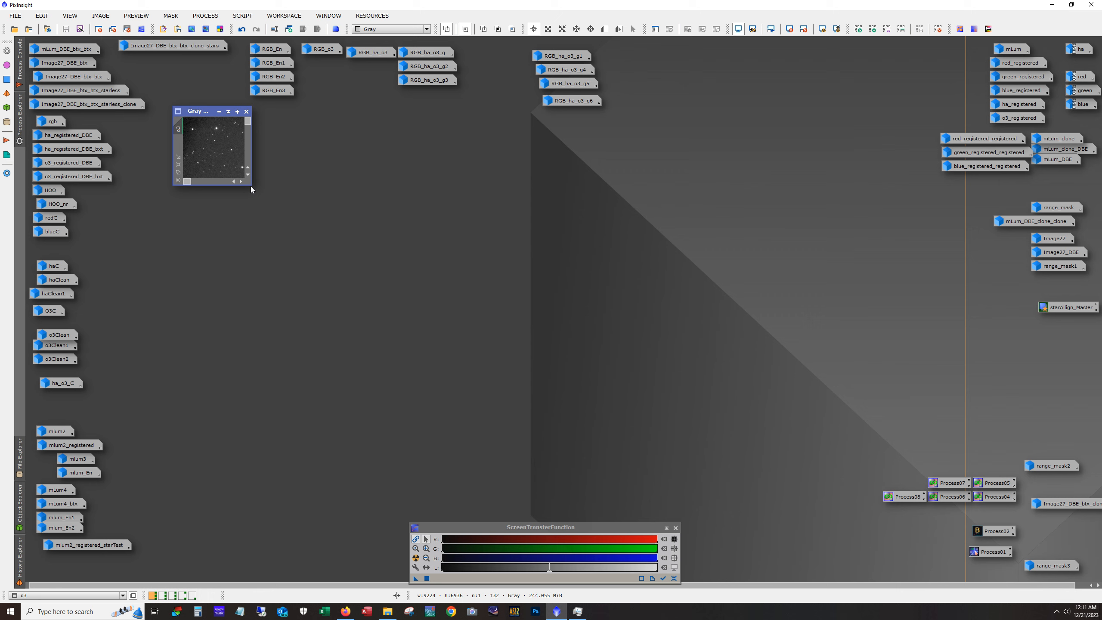
pyautogui.moveTo(251, 187); pyautogui.dragTo(821, 505)
pyautogui.scroll(4, 531, 352)
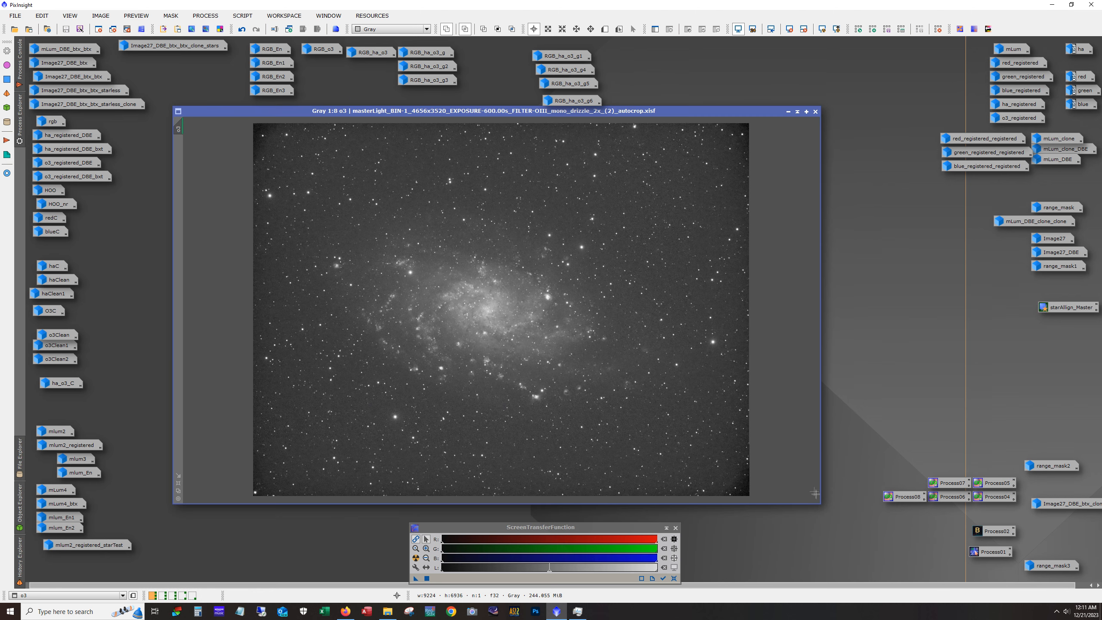
# Examine the nebulae and shell structures along the galaxy's lower spiral arm in the o3 image
pyautogui.scroll(2, 530, 352)
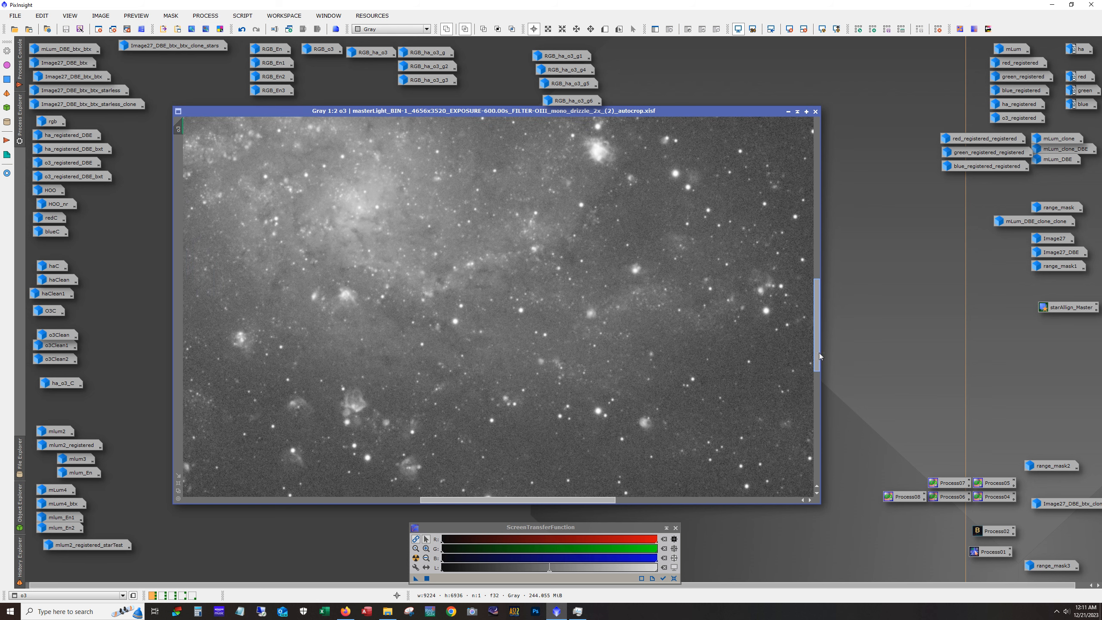
pyautogui.moveTo(818, 357); pyautogui.dragTo(821, 414)
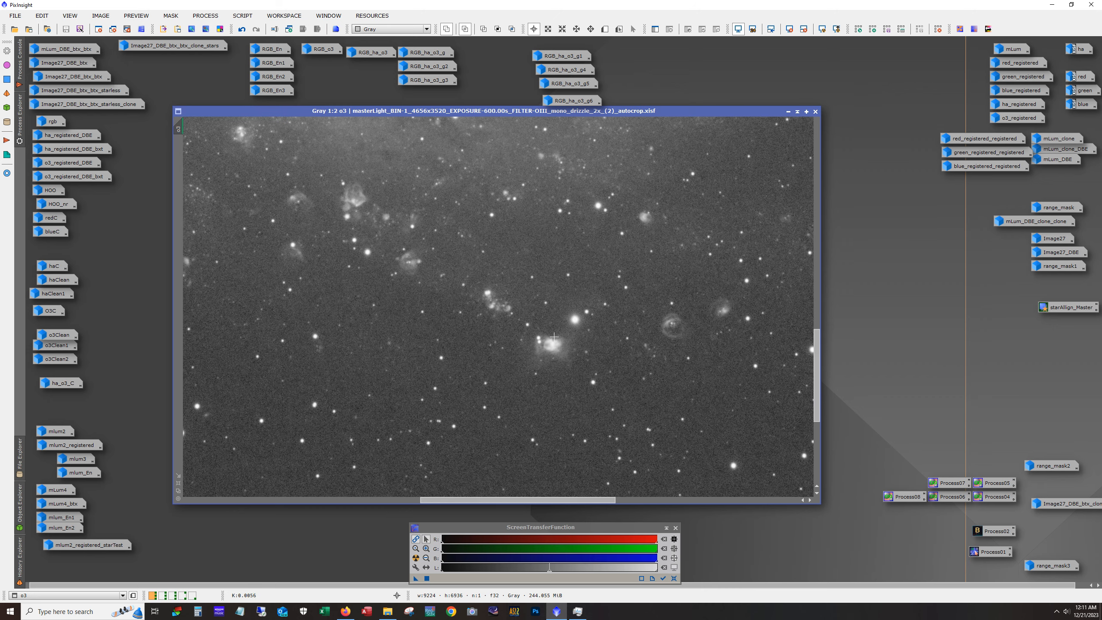
pyautogui.scroll(3, 554, 346)
pyautogui.scroll(-2, 552, 386)
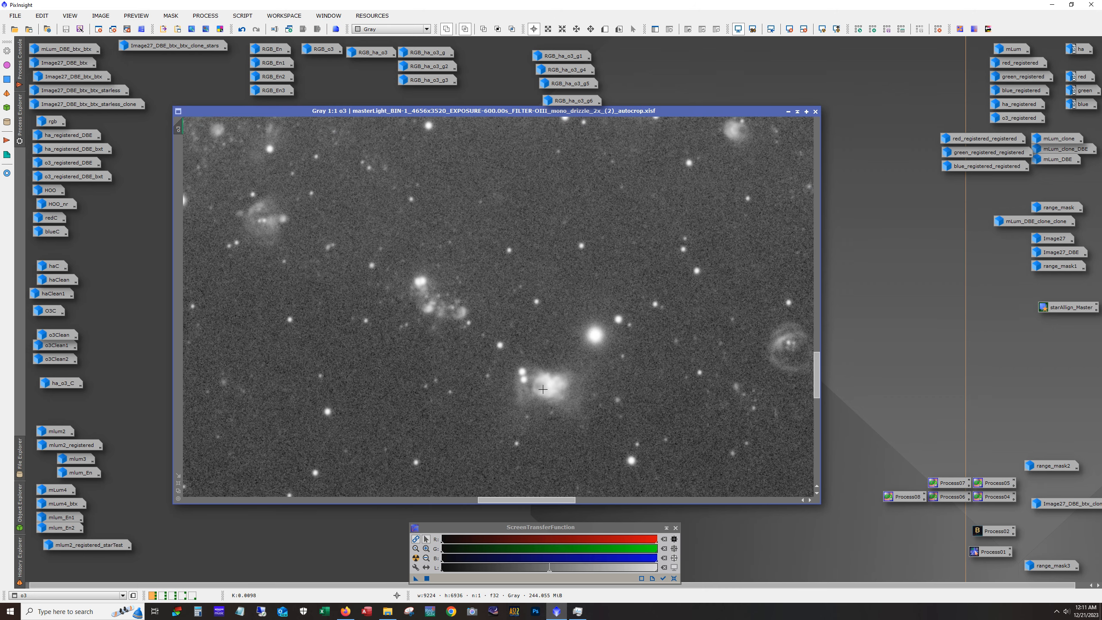
pyautogui.scroll(-1, 544, 383)
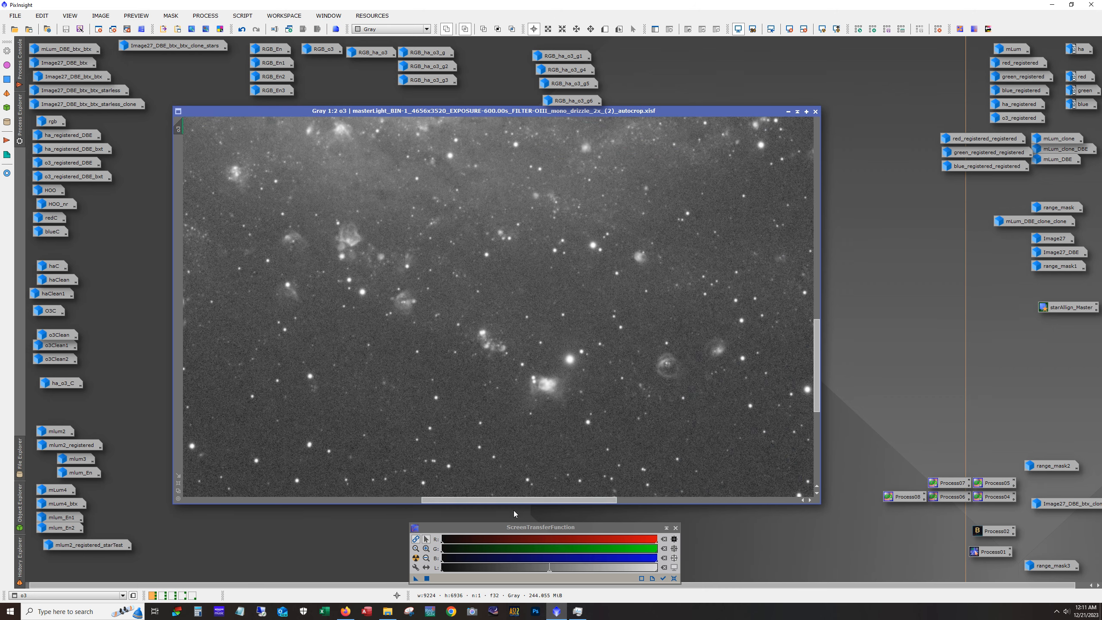
pyautogui.moveTo(515, 501); pyautogui.dragTo(466, 500)
pyautogui.moveTo(817, 394); pyautogui.dragTo(817, 377)
pyautogui.scroll(2, 427, 300)
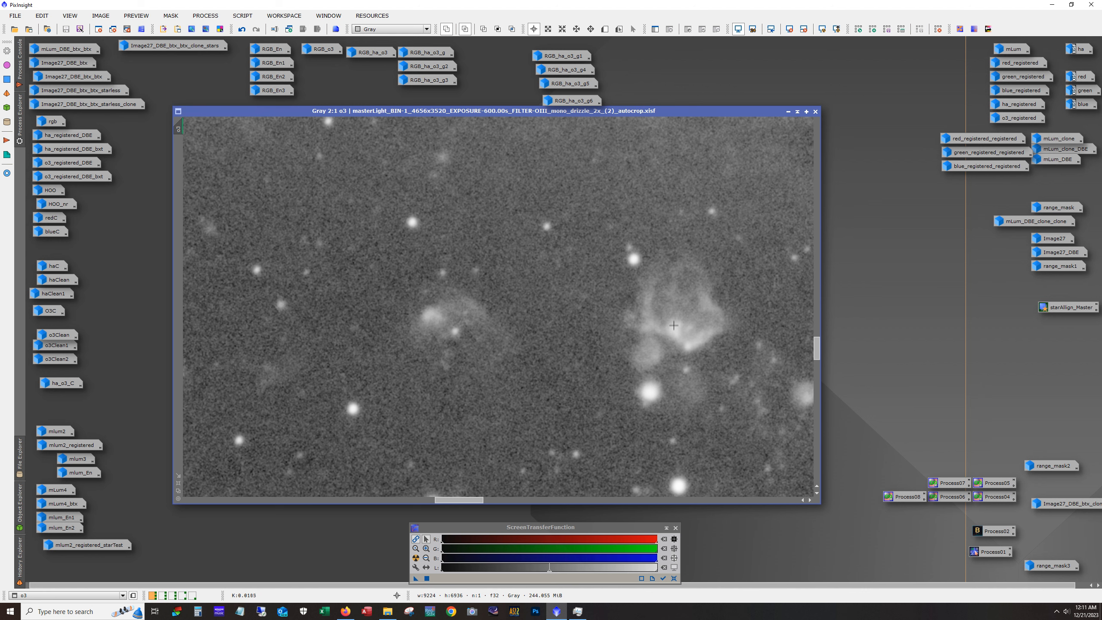
# Examine the o3 image from the lower spiral arm up to the galaxy's core, and return to the full galaxy view
pyautogui.scroll(-2, 672, 334)
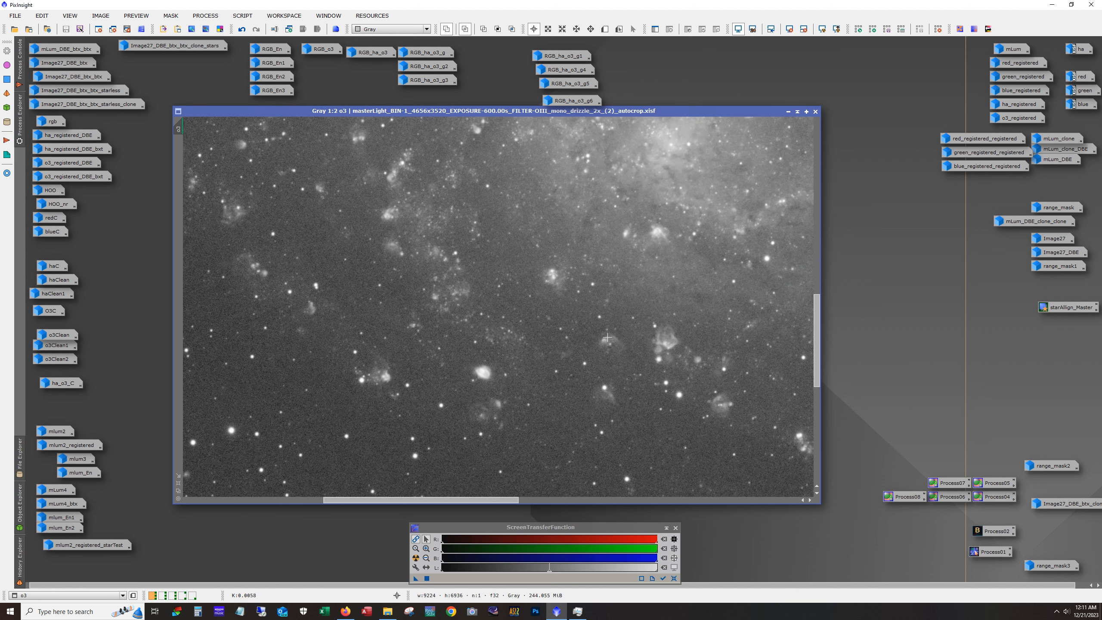
pyautogui.scroll(-1, 521, 315)
pyautogui.scroll(1, 432, 305)
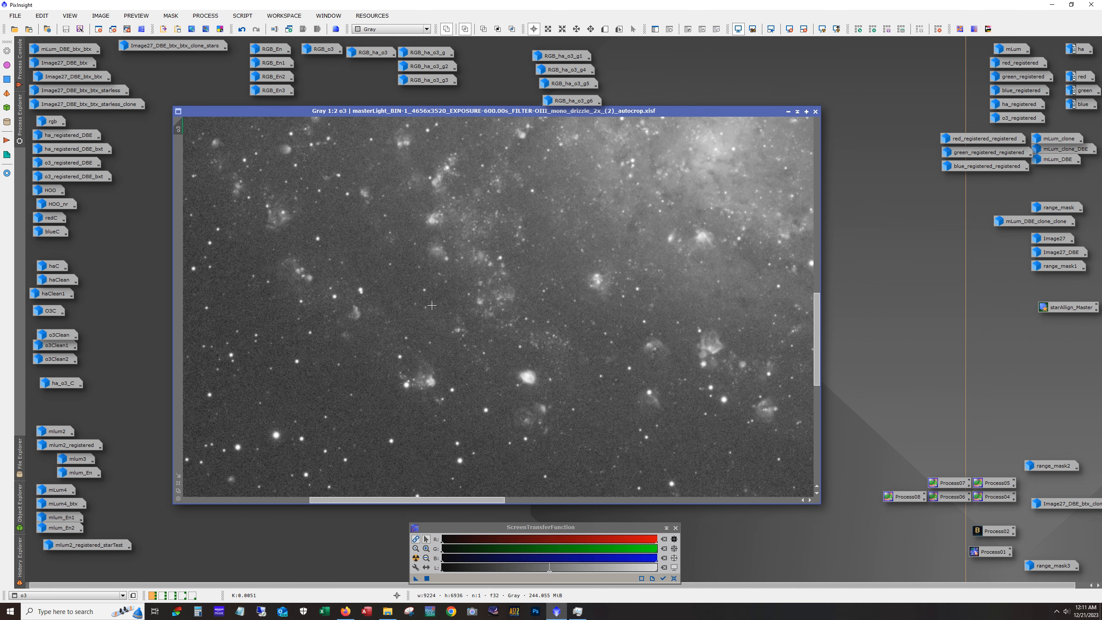
pyautogui.moveTo(461, 499); pyautogui.dragTo(511, 502)
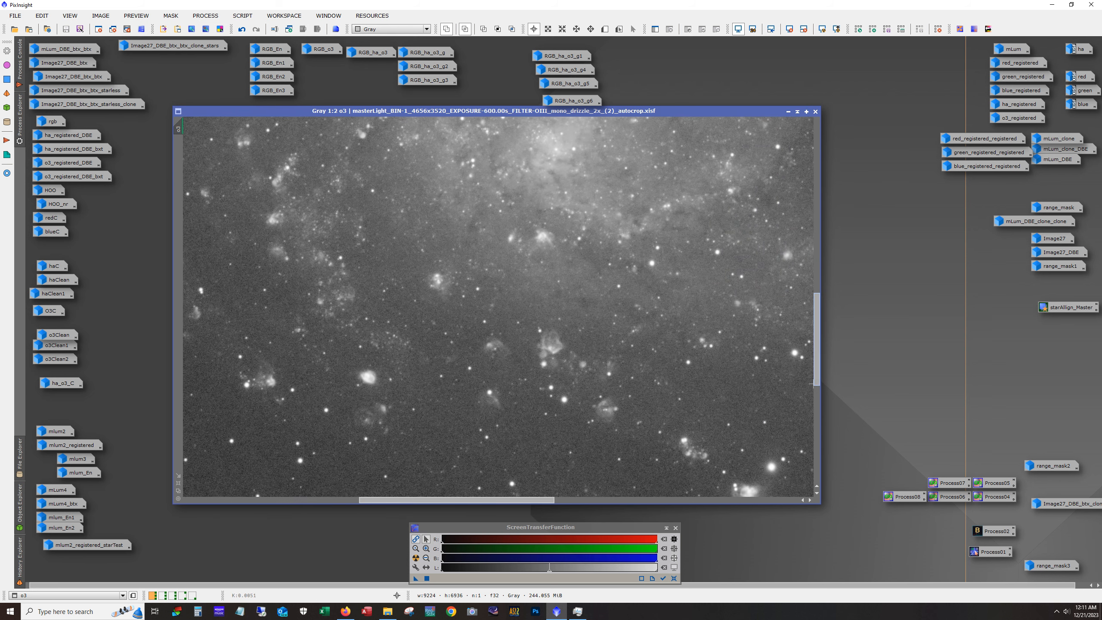
pyautogui.moveTo(818, 381); pyautogui.dragTo(822, 347)
pyautogui.scroll(1, 602, 363)
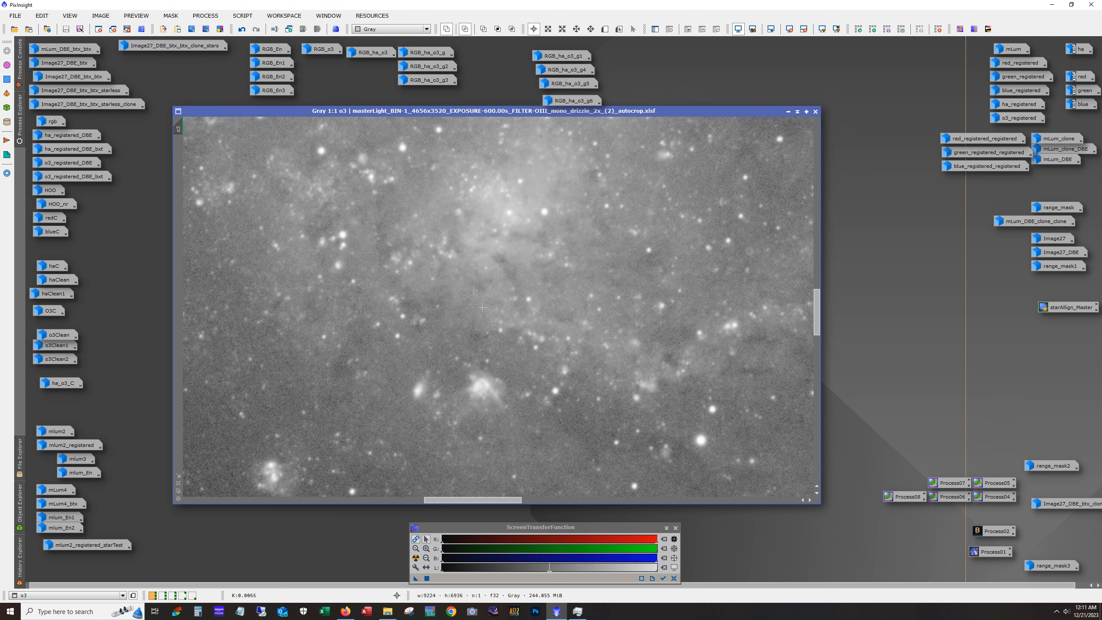
pyautogui.scroll(-2, 467, 271)
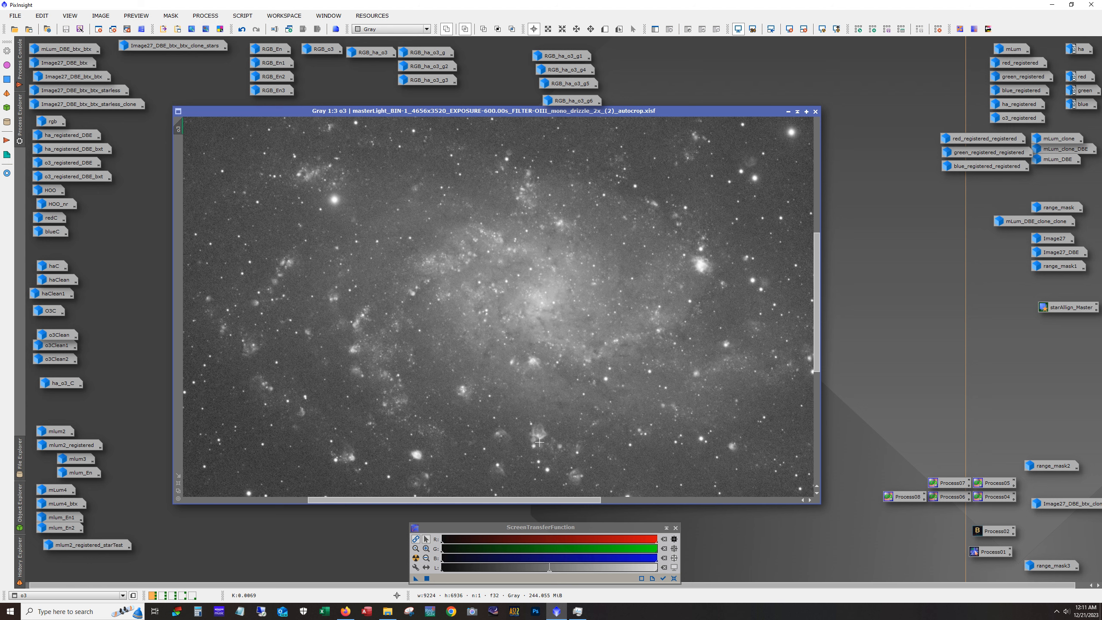
pyautogui.scroll(1, 541, 443)
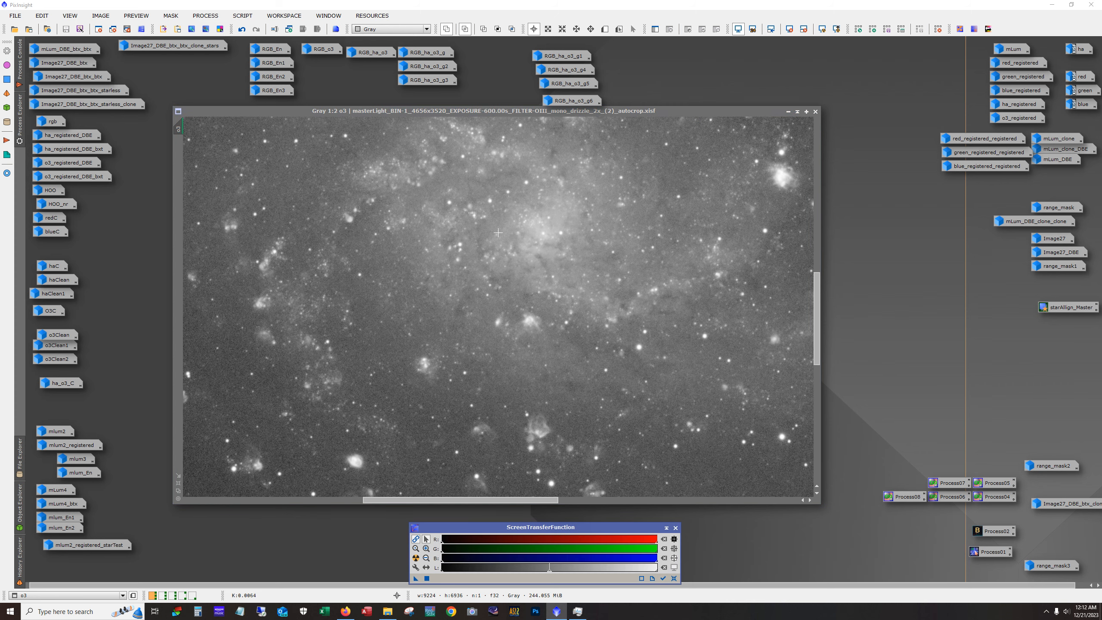
pyautogui.scroll(-4, 464, 332)
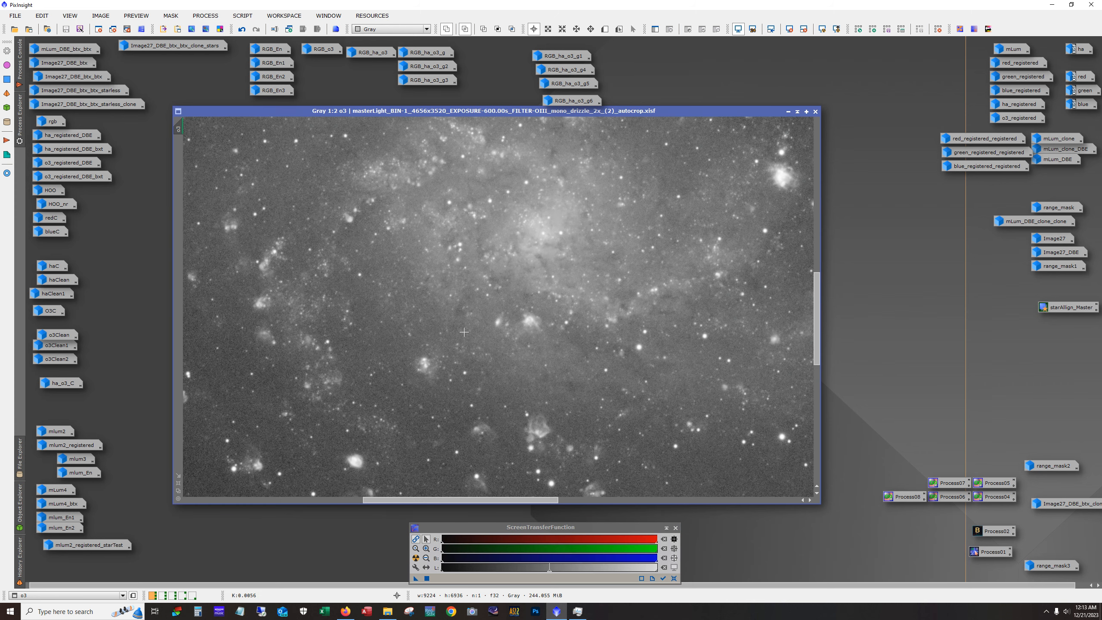
pyautogui.scroll(-1, 464, 332)
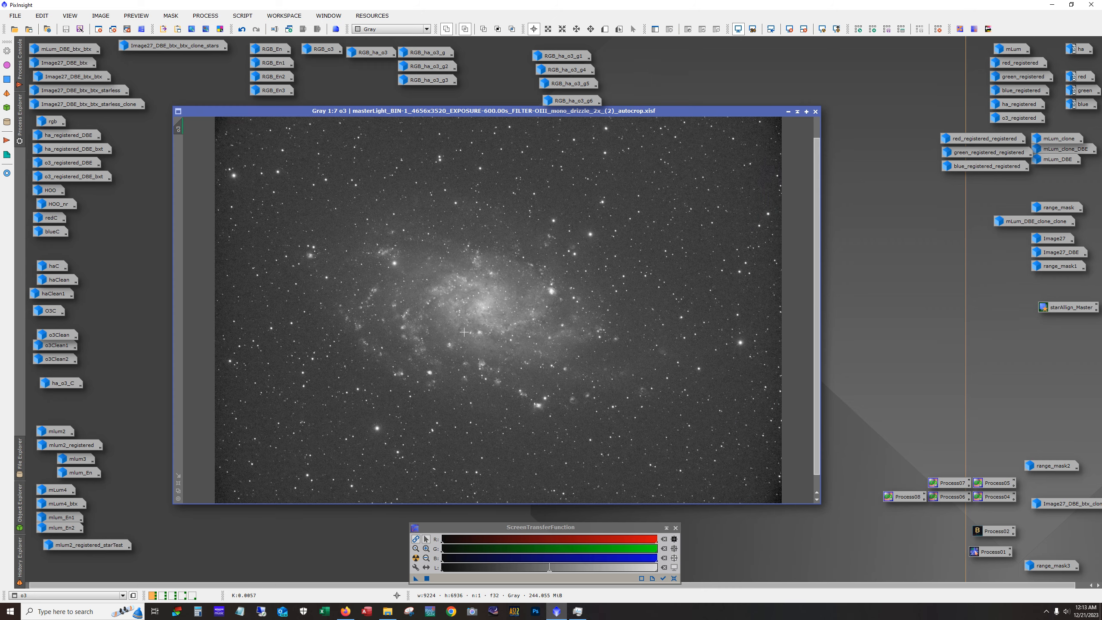
# Switch to Firefox with the article "Enhance HII regions in Spiral galaxies", shift its window and accept the site's cookie notice
pyautogui.click(346, 611)
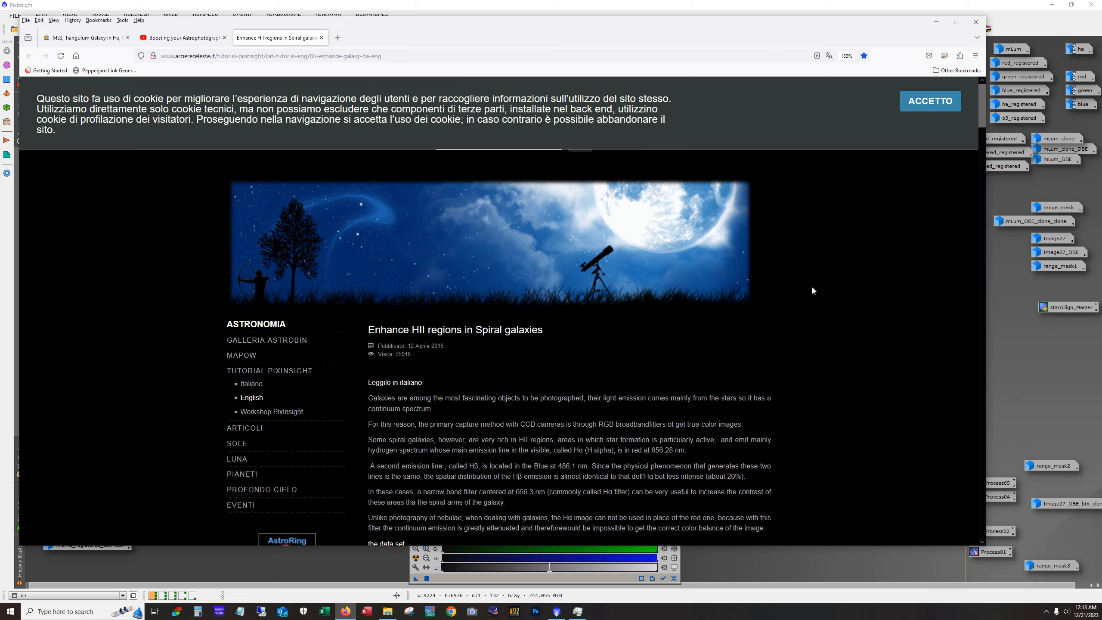
pyautogui.moveTo(587, 31); pyautogui.dragTo(648, 45)
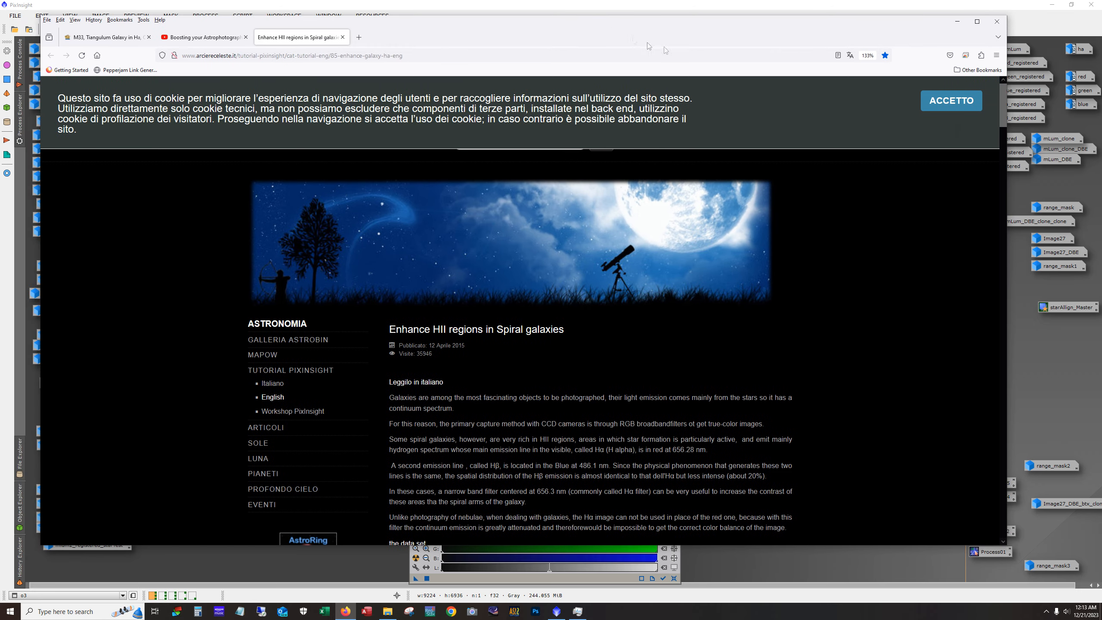
pyautogui.click(924, 102)
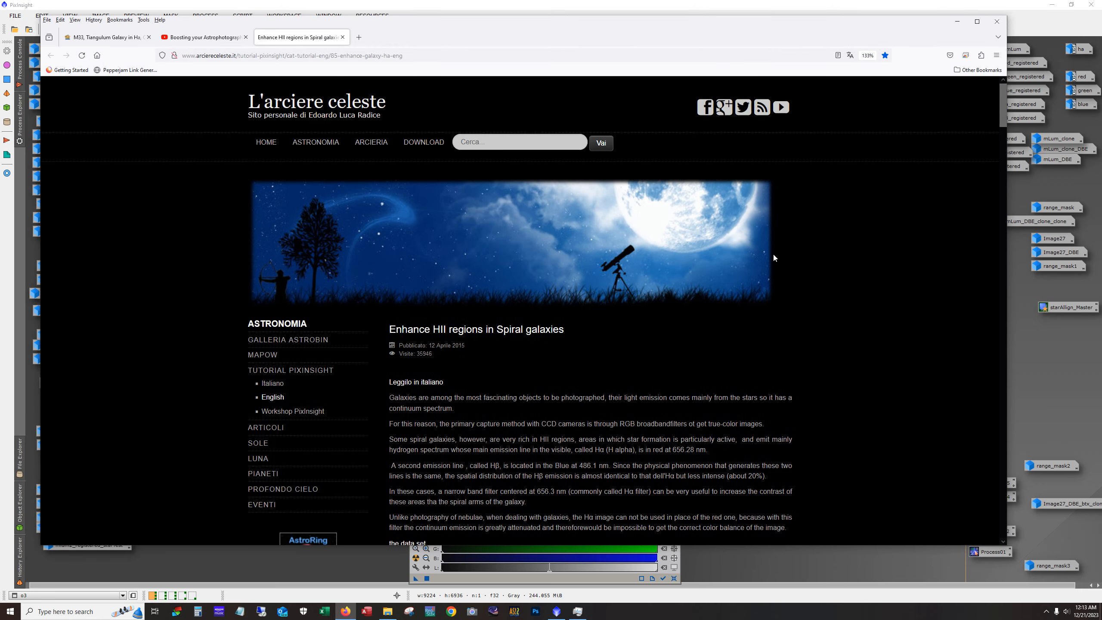
# Read through the article's method and workflow, including its PixelMath expressions and the before and after Ha boost images
pyautogui.scroll(-4, 776, 255)
pyautogui.scroll(1, 782, 249)
pyautogui.moveTo(391, 205); pyautogui.dragTo(573, 208)
pyautogui.click(833, 268)
pyautogui.scroll(-8, 844, 297)
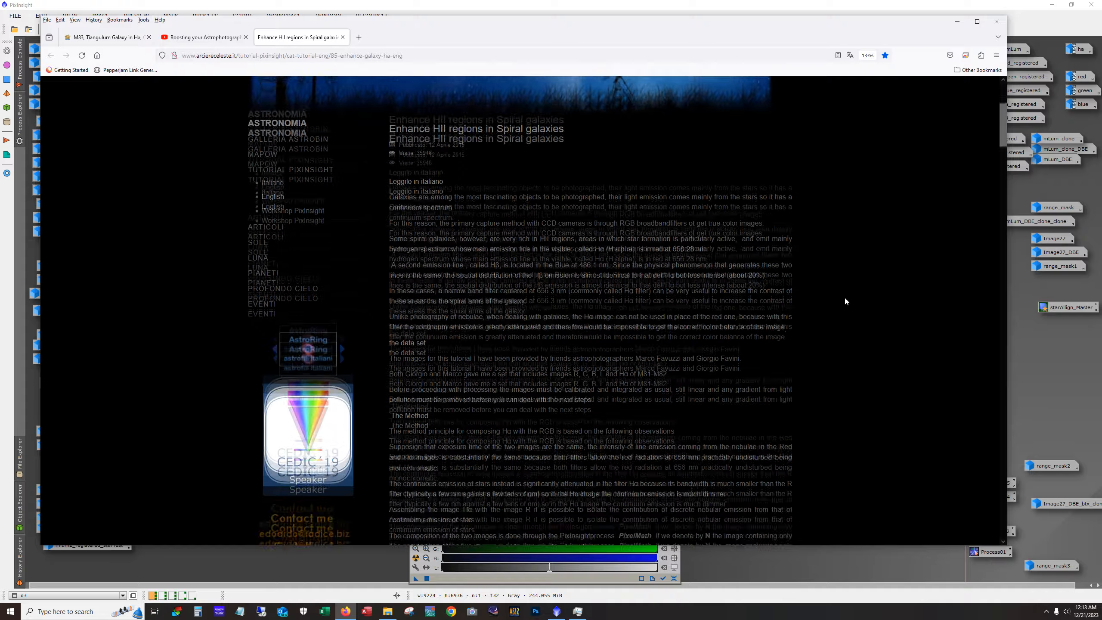
pyautogui.scroll(-10, 844, 295)
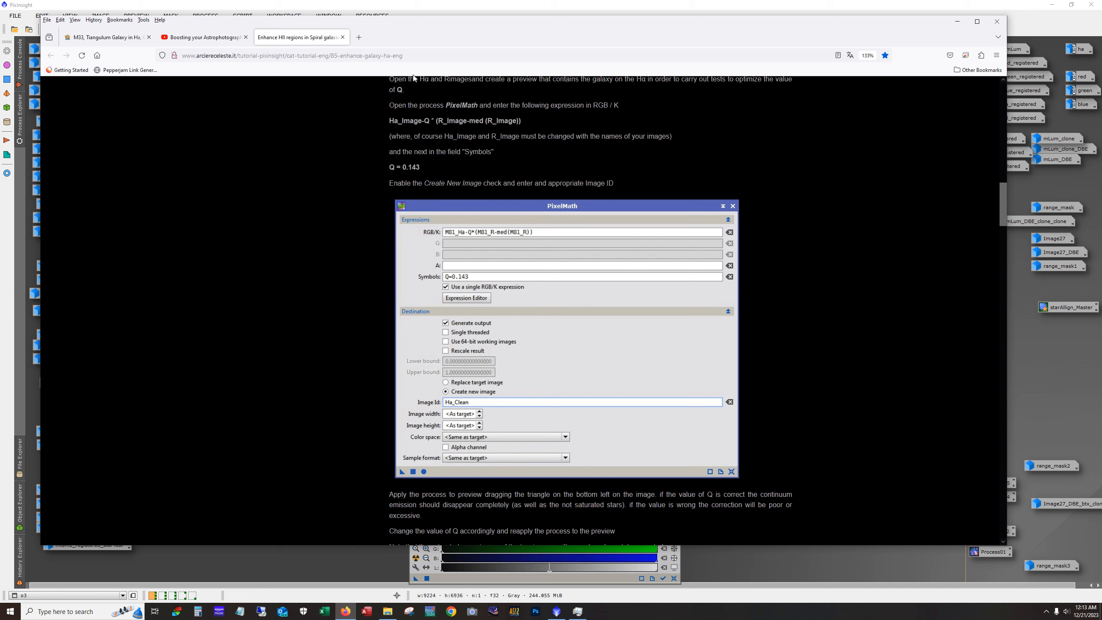
pyautogui.scroll(15, 617, 256)
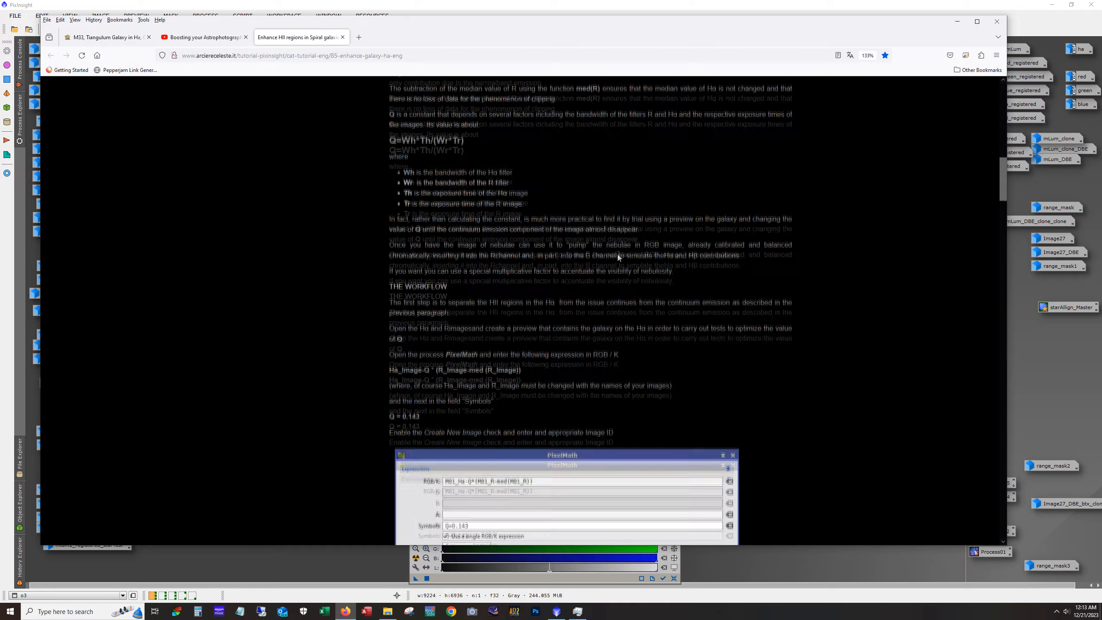
pyautogui.scroll(-15, 618, 254)
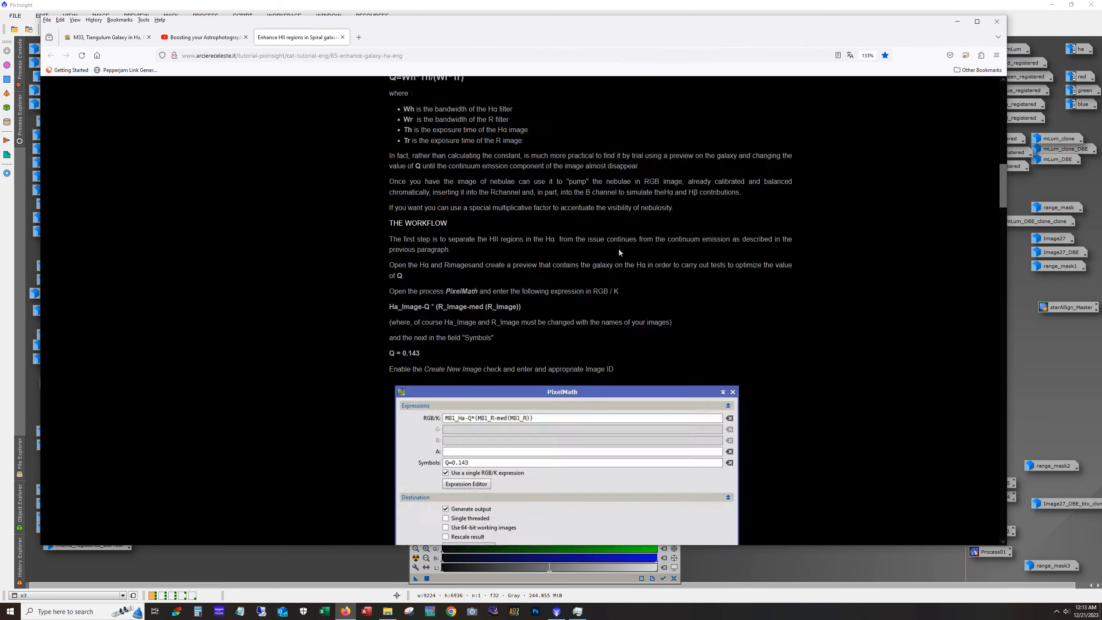
pyautogui.scroll(-15, 621, 248)
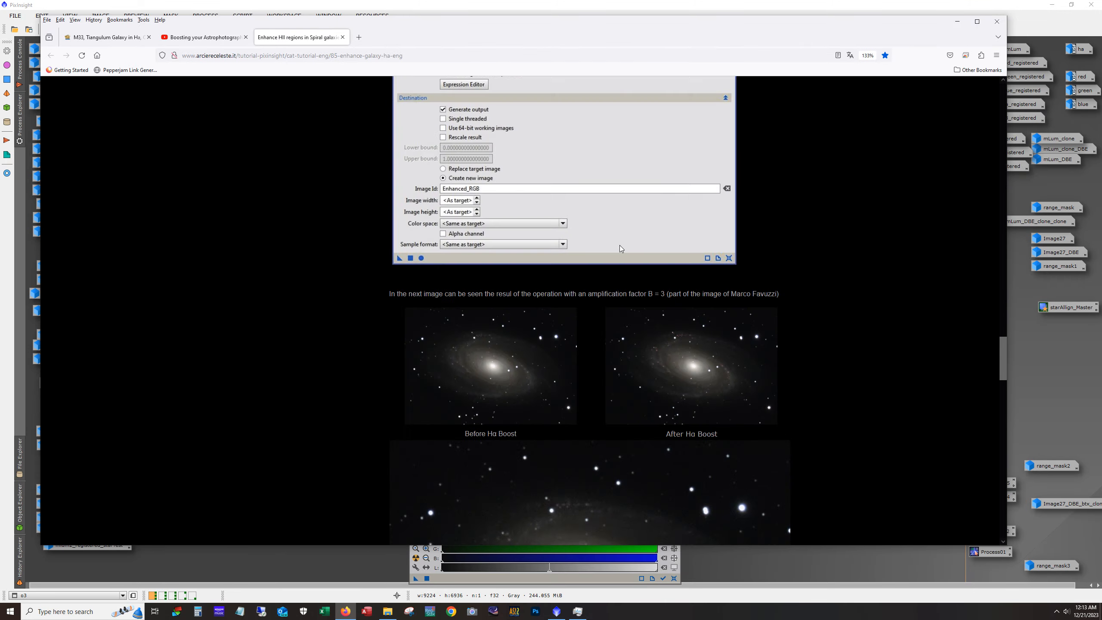
pyautogui.scroll(15, 619, 245)
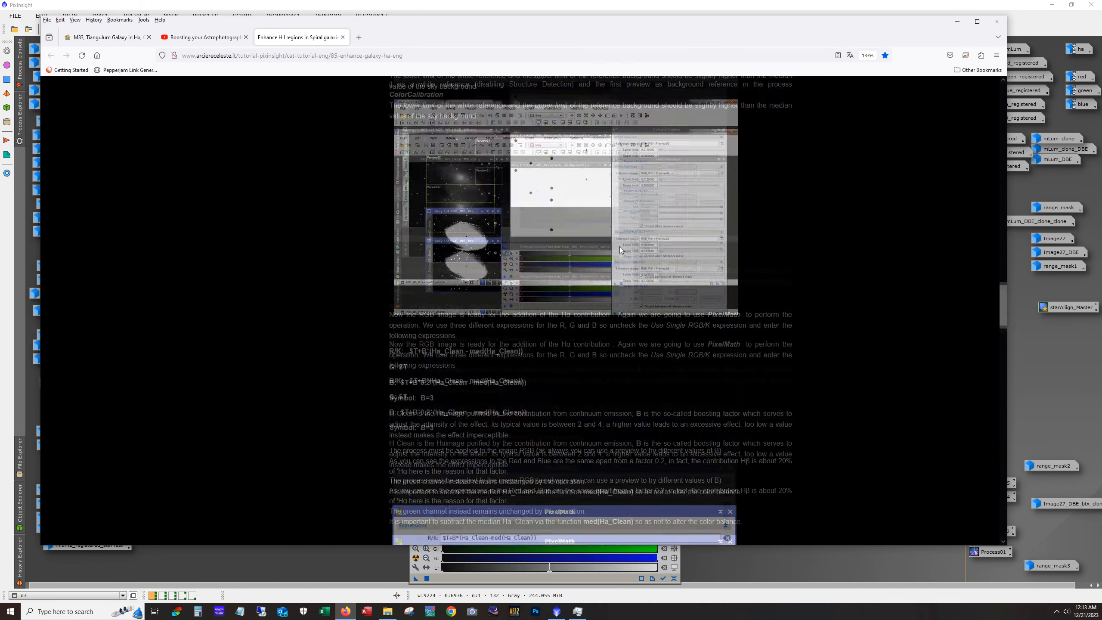
pyautogui.scroll(15, 622, 249)
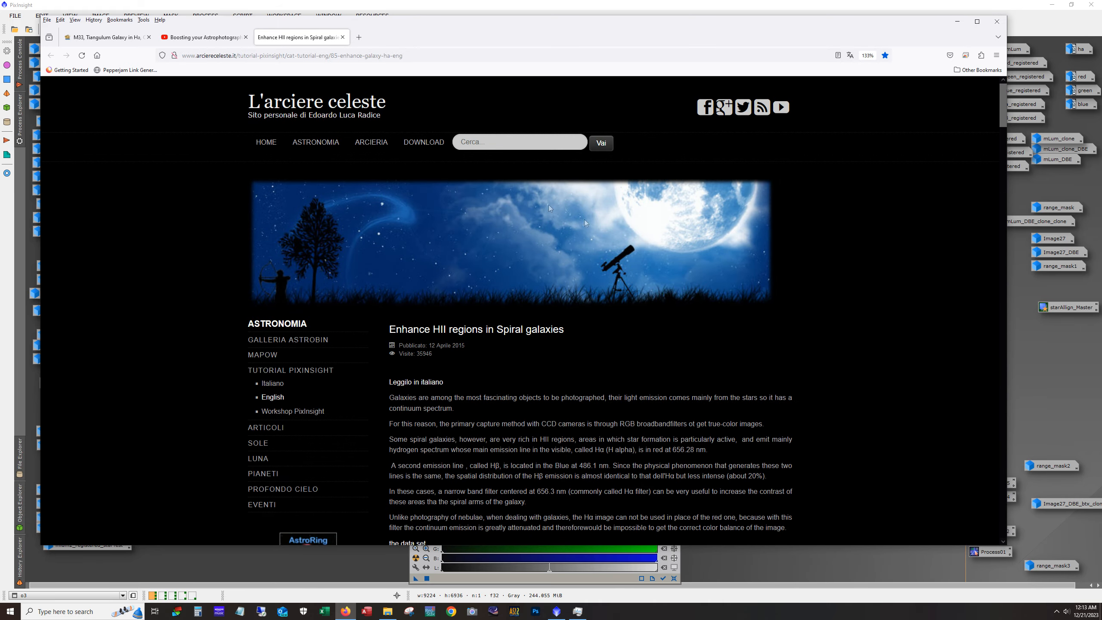
# Show the YouTube video "Boosting your Astrophotography with Ha" and review its title and description
pyautogui.click(200, 38)
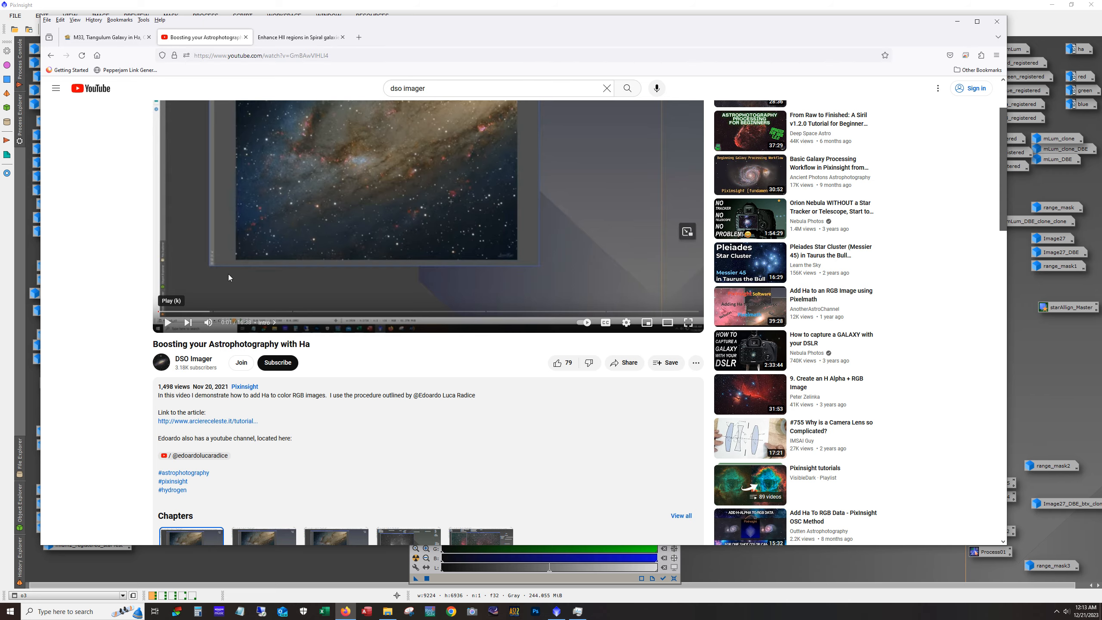
pyautogui.scroll(1, 229, 278)
pyautogui.moveTo(311, 389); pyautogui.dragTo(178, 390)
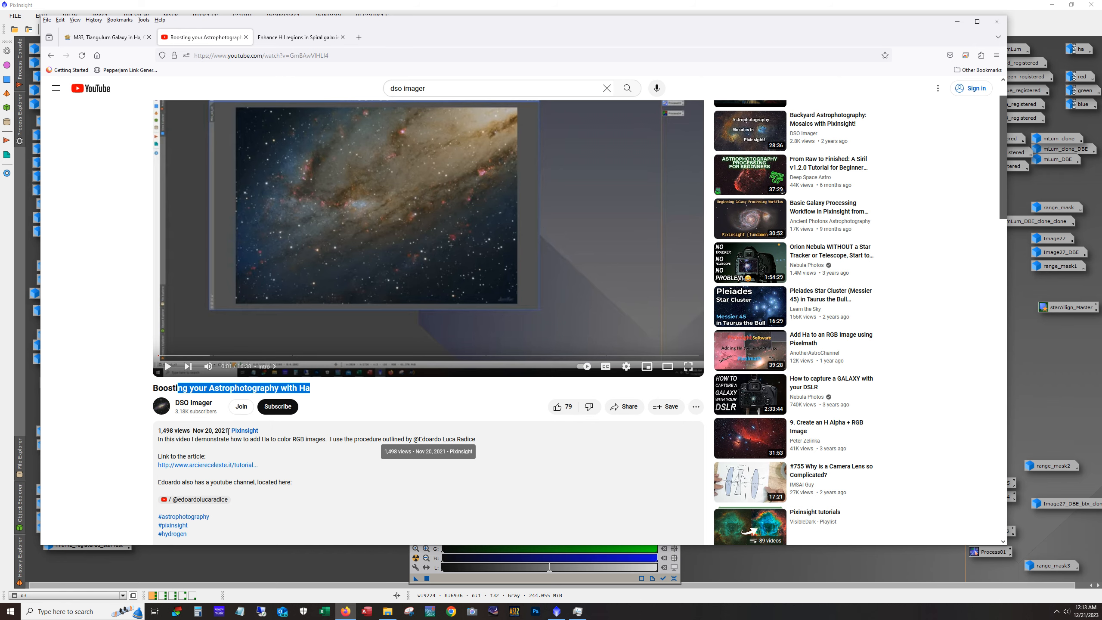
pyautogui.scroll(1, 104, 391)
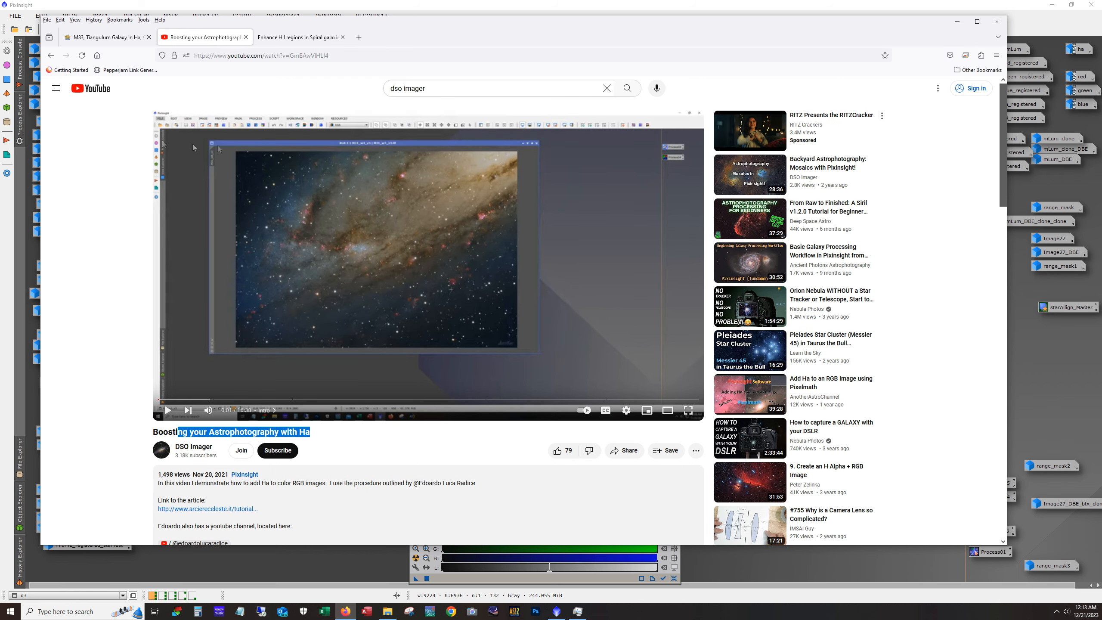
# Return to the HII regions article, skim its opening section and minimize the browser
pyautogui.click(295, 37)
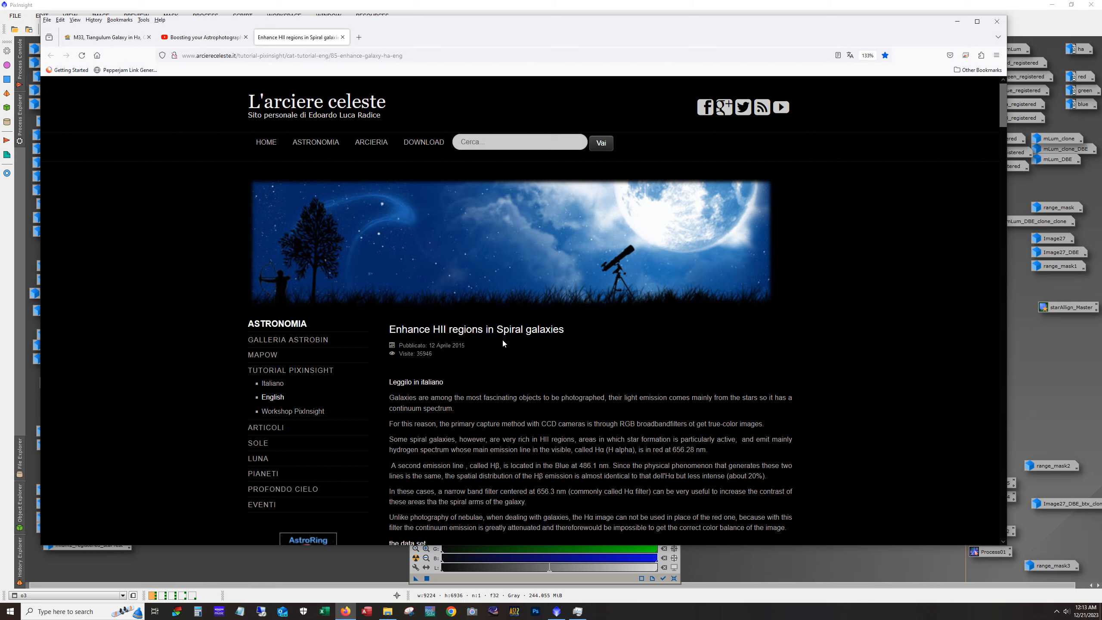
pyautogui.scroll(-5, 503, 343)
pyautogui.scroll(5, 495, 319)
pyautogui.click(961, 23)
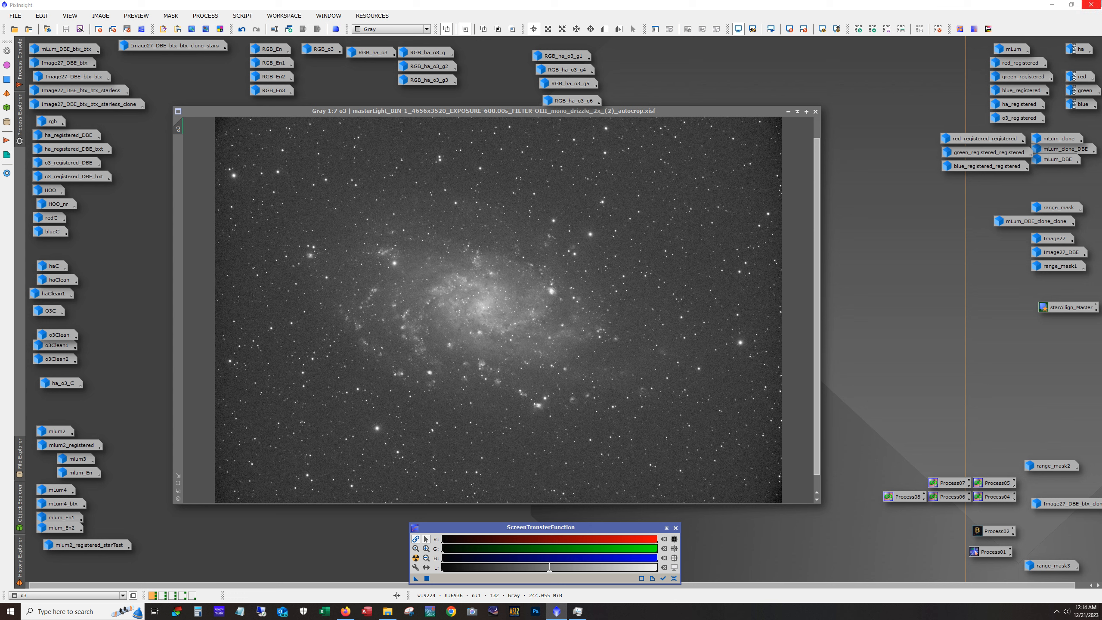
# Swap the o3 image for the minimized mLum_DBE_btx_btx image, fill its window with the galaxy and move it clear of the icons
pyautogui.click(789, 111)
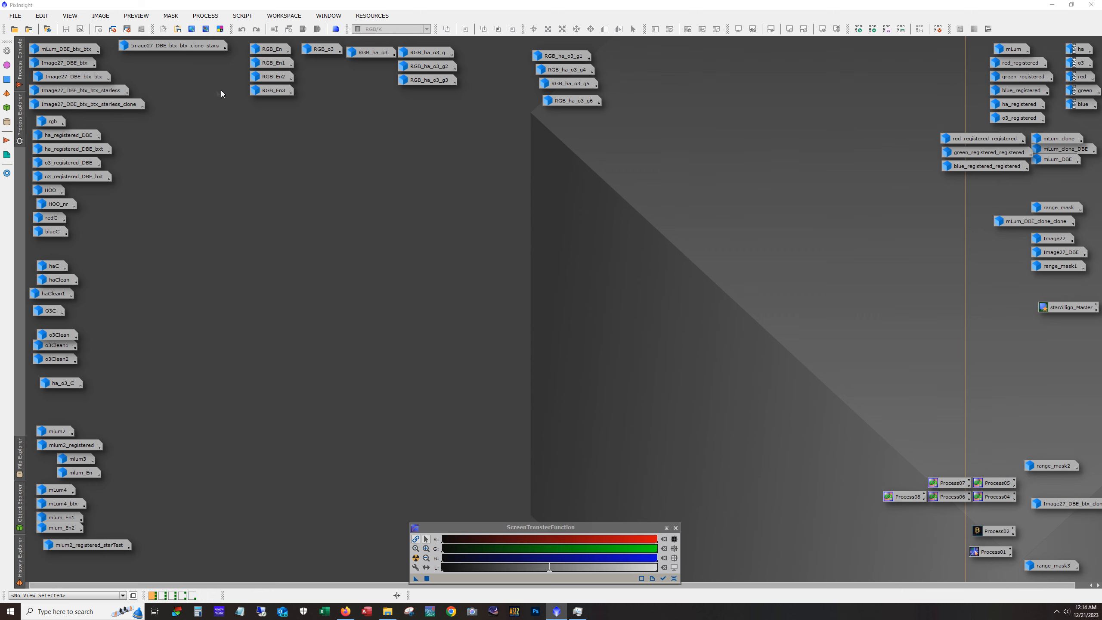
pyautogui.doubleClick(73, 50)
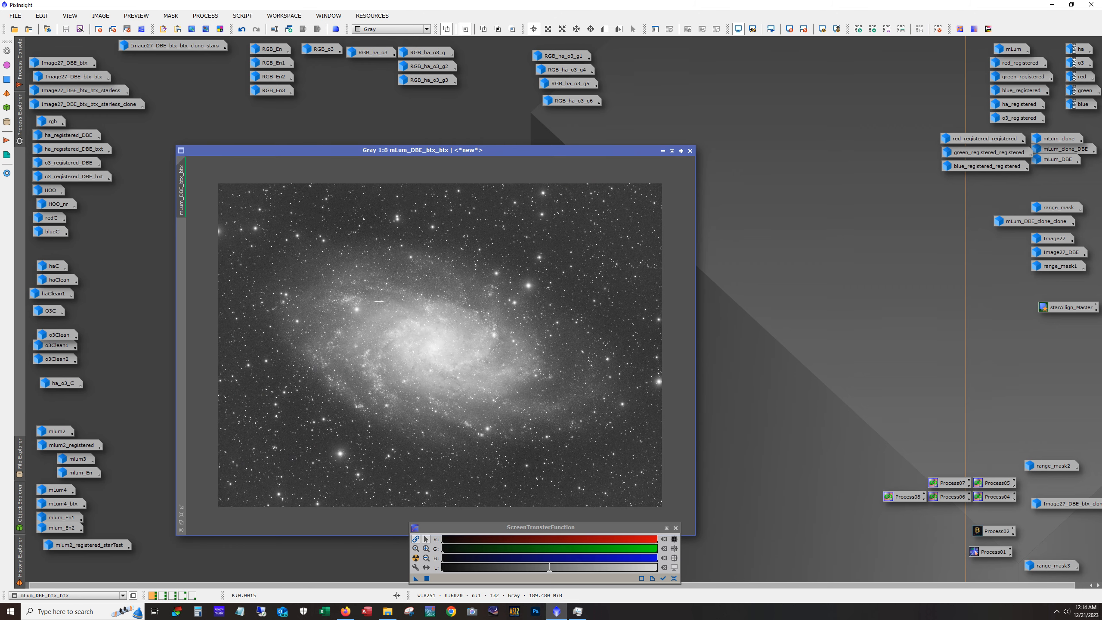
pyautogui.scroll(1, 379, 301)
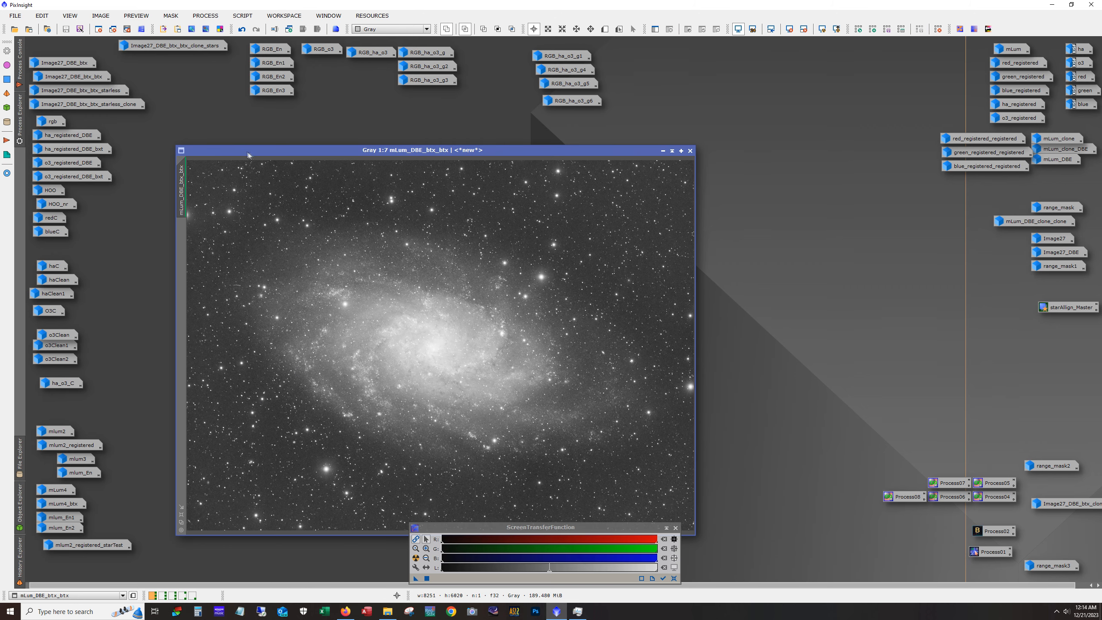
pyautogui.moveTo(242, 152); pyautogui.dragTo(276, 139)
# Restore the rgb image and examine its lower spiral arm, the background below it and the whole galaxy
pyautogui.doubleClick(48, 123)
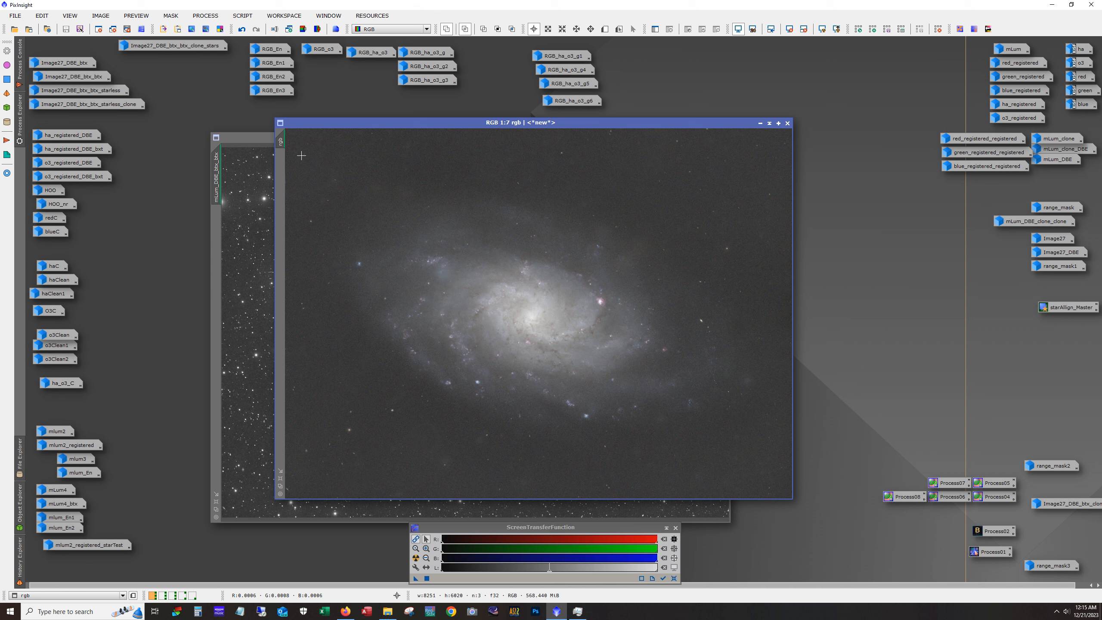
pyautogui.scroll(2, 388, 453)
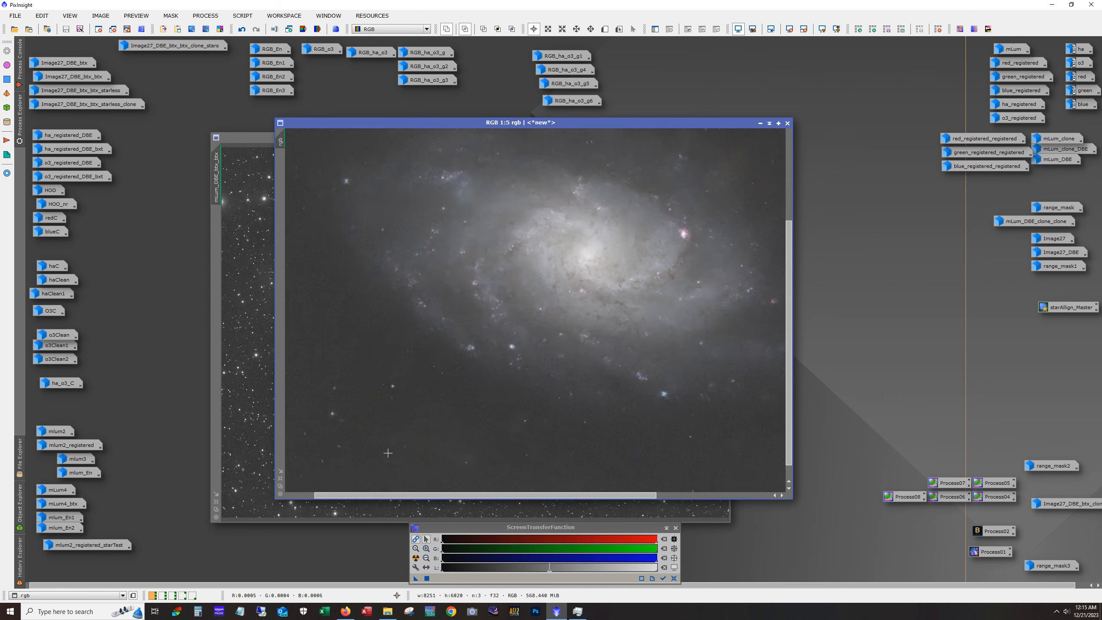
pyautogui.scroll(2, 388, 453)
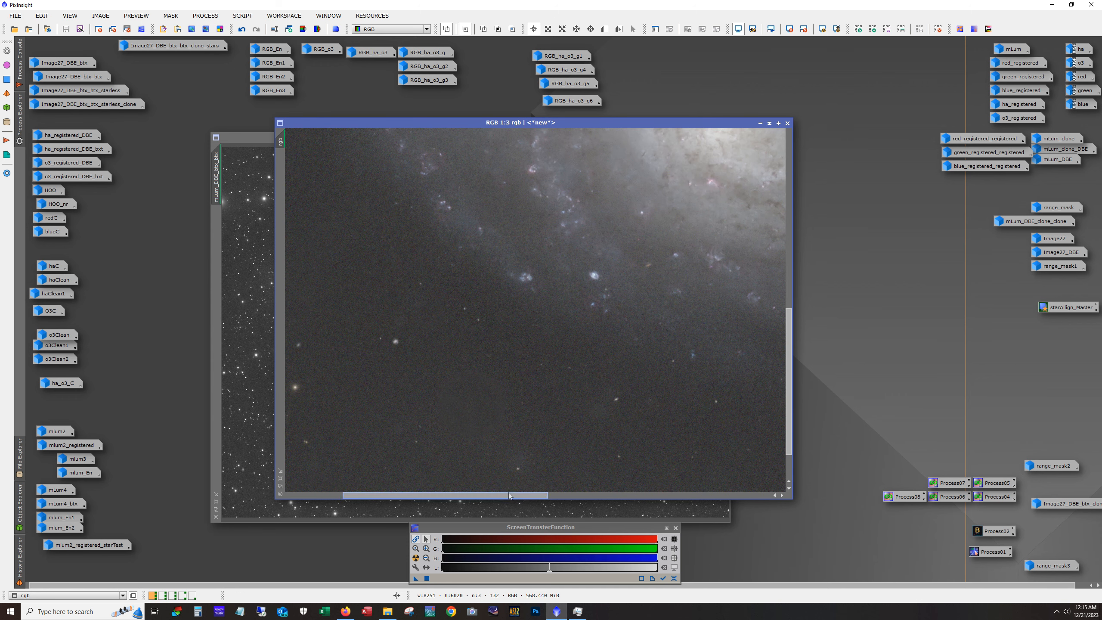
pyautogui.scroll(2, 531, 295)
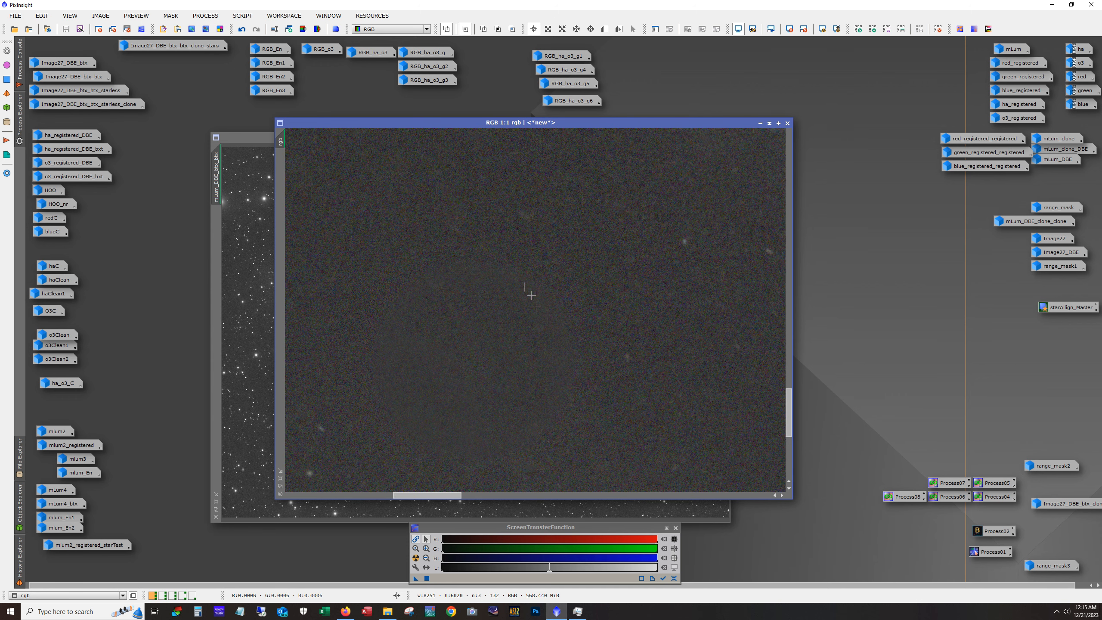
pyautogui.scroll(-4, 451, 344)
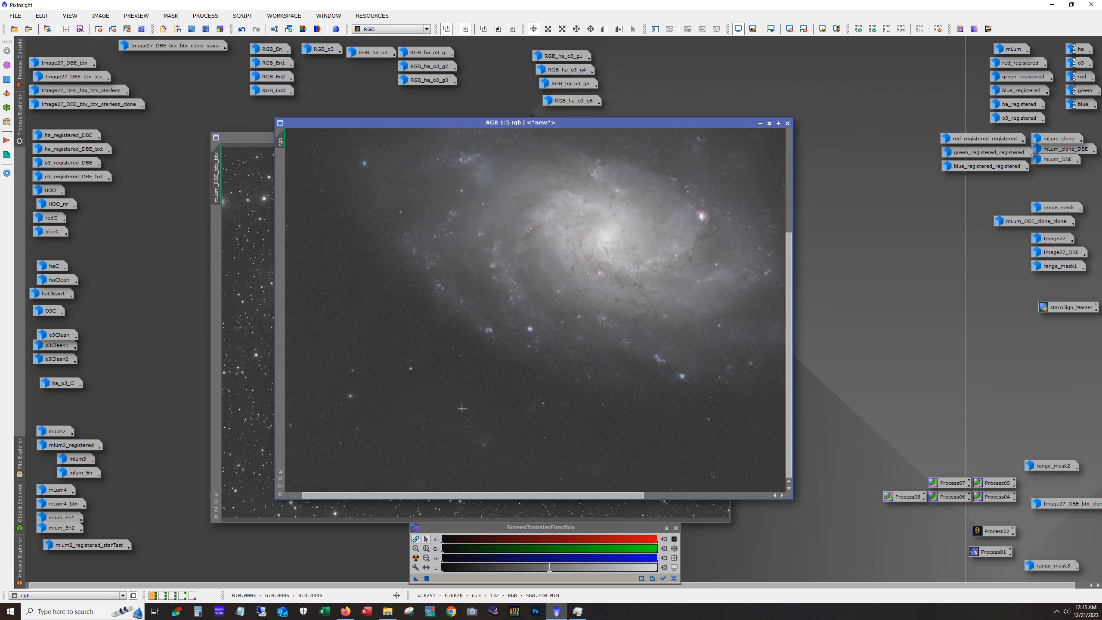
pyautogui.scroll(-3, 461, 407)
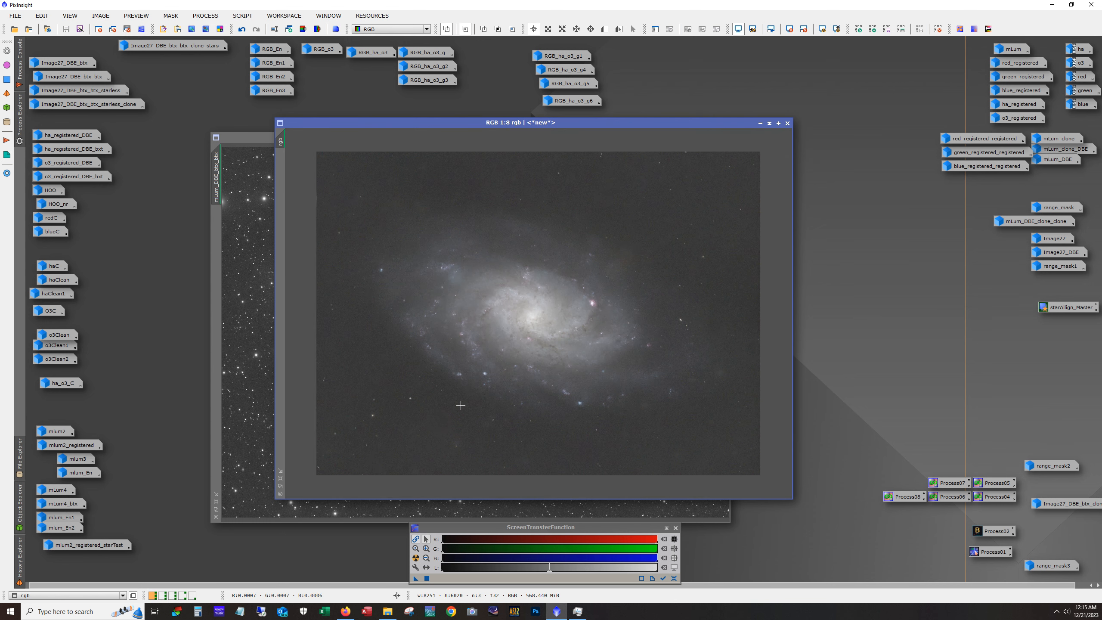
pyautogui.scroll(1, 461, 405)
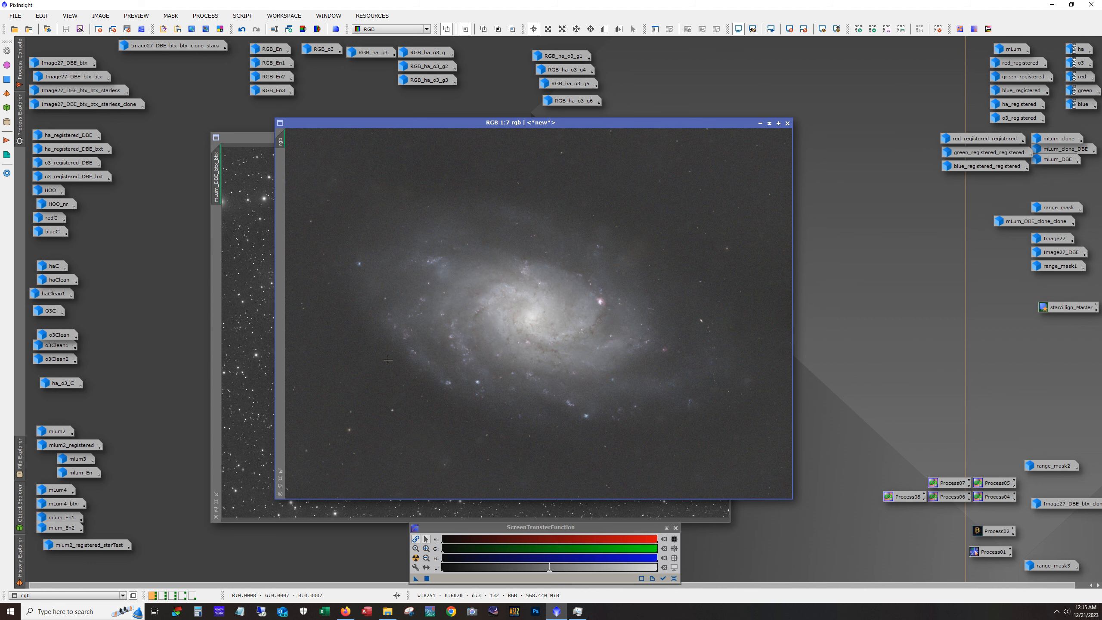
# Minimize the rgb and mLum_DBE_btx_btx images, restore Image27_DBE_btx and move its window clear of the image icons
pyautogui.click(761, 123)
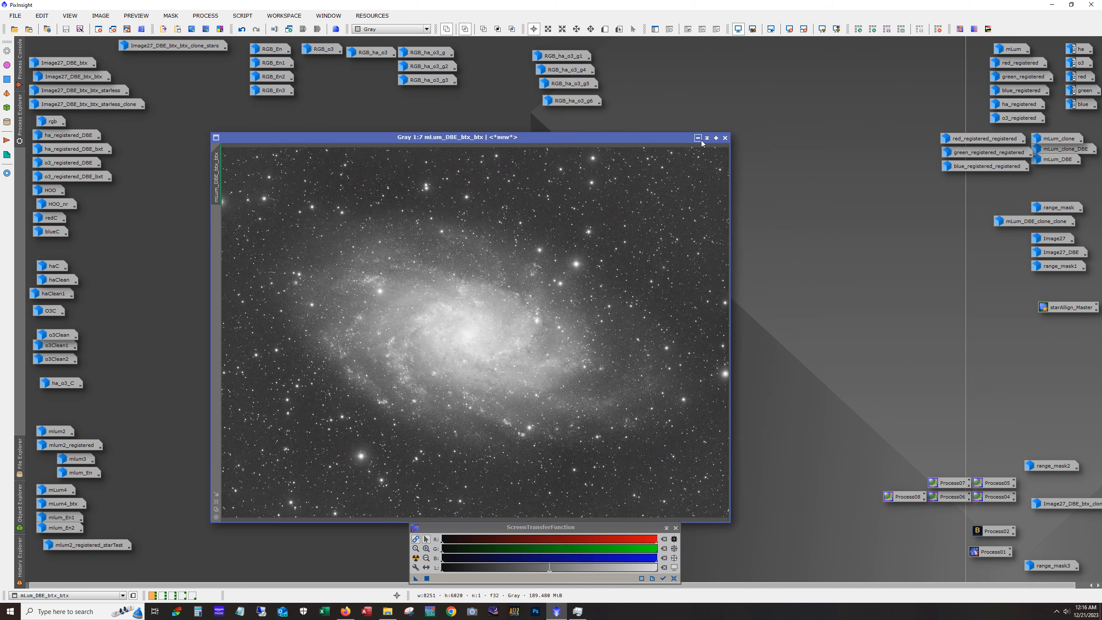
pyautogui.click(698, 138)
pyautogui.doubleClick(72, 62)
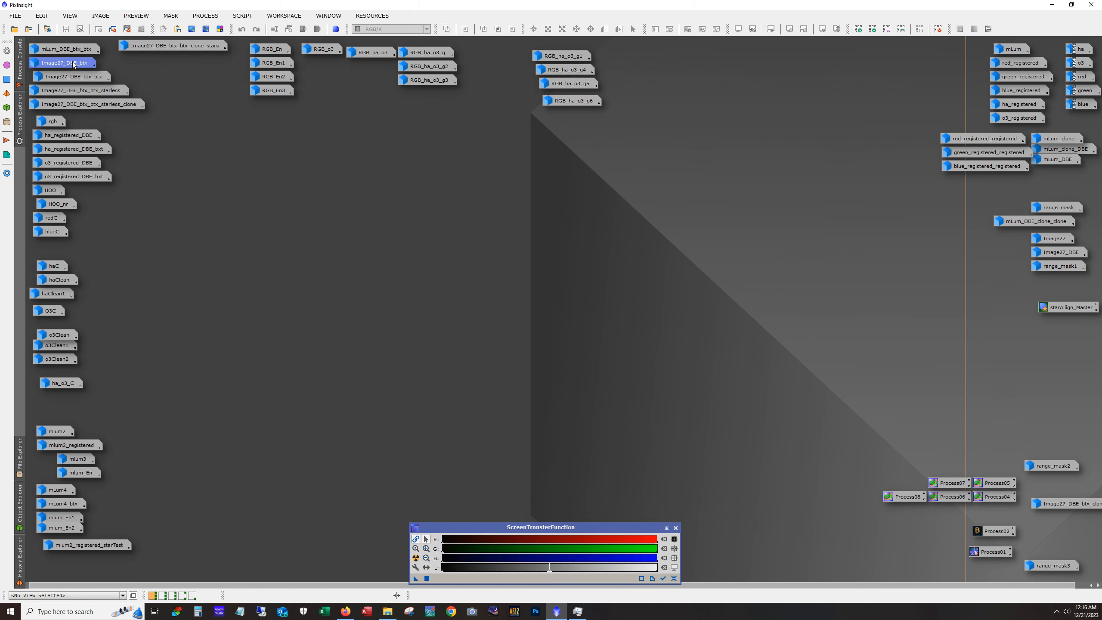
pyautogui.moveTo(272, 132); pyautogui.dragTo(420, 132)
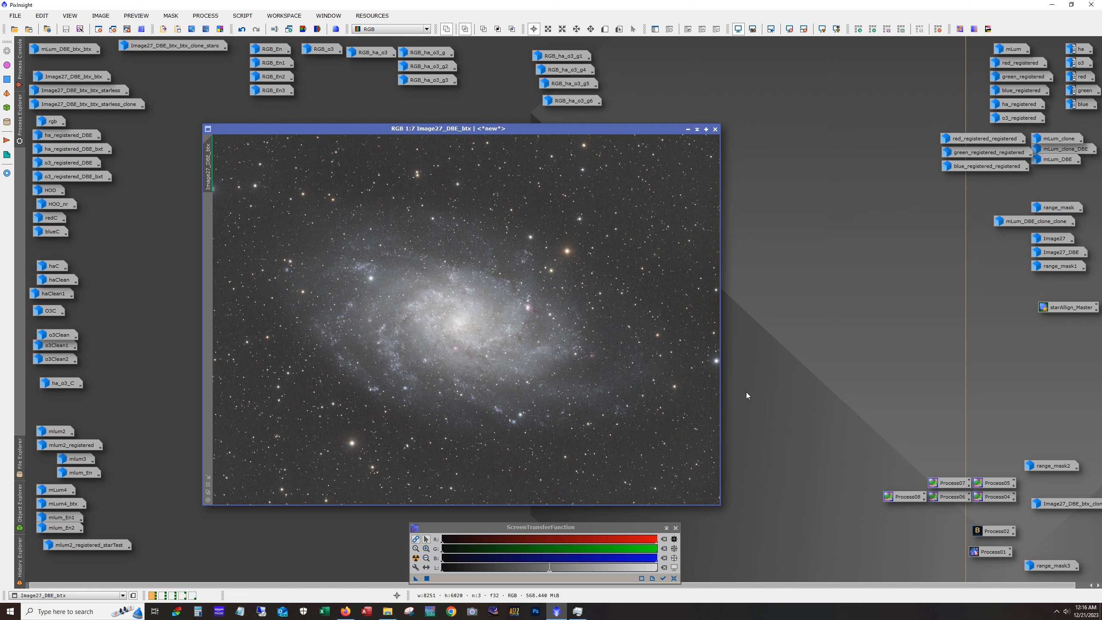
pyautogui.hotkey('ctrl', 'F12')
pyautogui.hotkey('ctrl', 'F12')
pyautogui.hotkey('ctrl', 'F12')
pyautogui.hotkey('ctrl', 'F12')
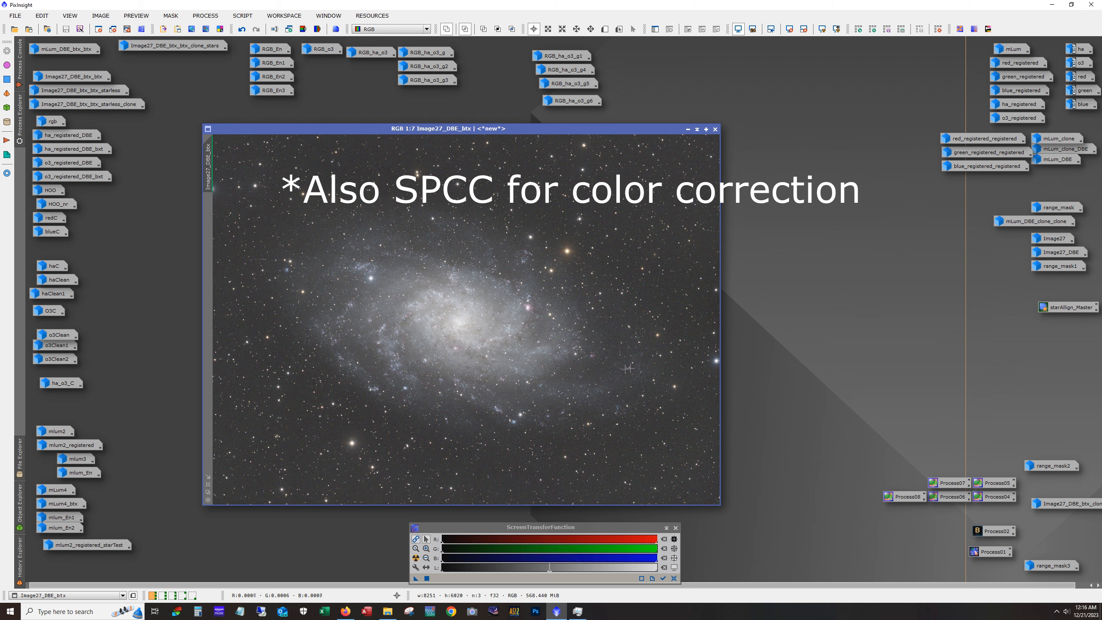
pyautogui.hotkey('ctrl', 'F12')
pyautogui.hotkey('ctrl', 'F12')
# Examine Image27_DBE_btx close up, from the galaxy's core and outer arm to the blue clusters around the bright star below it
pyautogui.scroll(5, 461, 357)
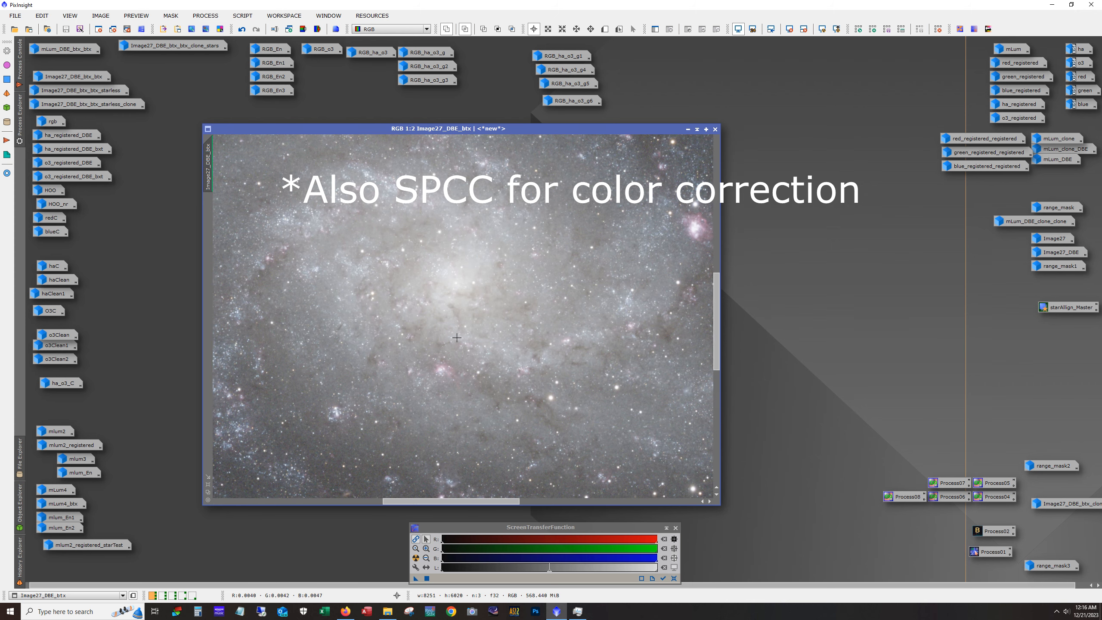
pyautogui.moveTo(439, 503); pyautogui.dragTo(384, 504)
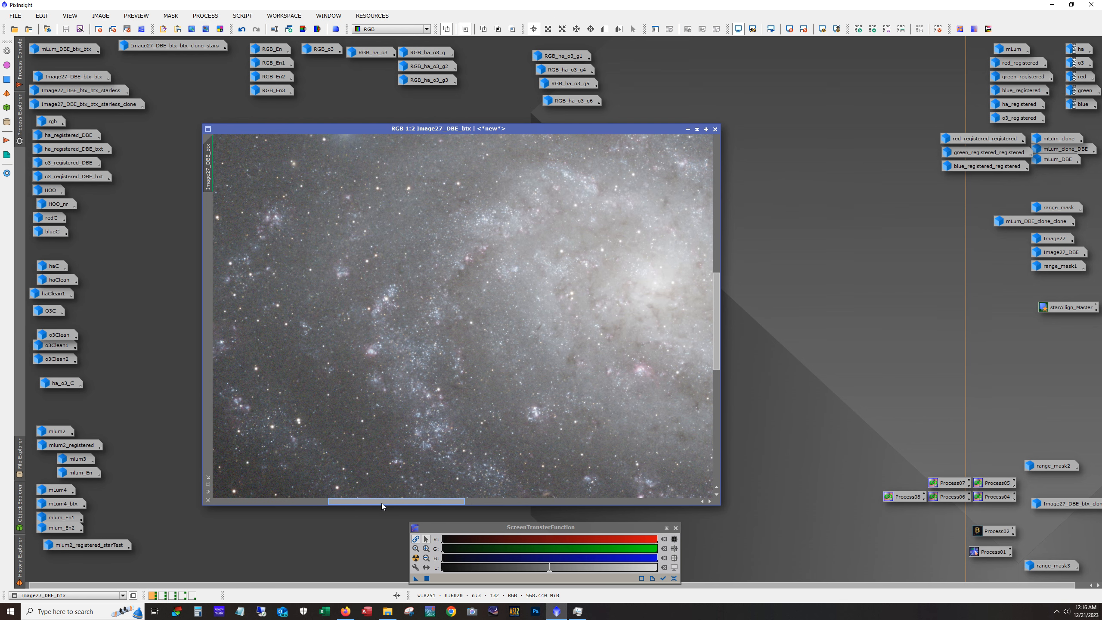
pyautogui.moveTo(717, 321); pyautogui.dragTo(716, 369)
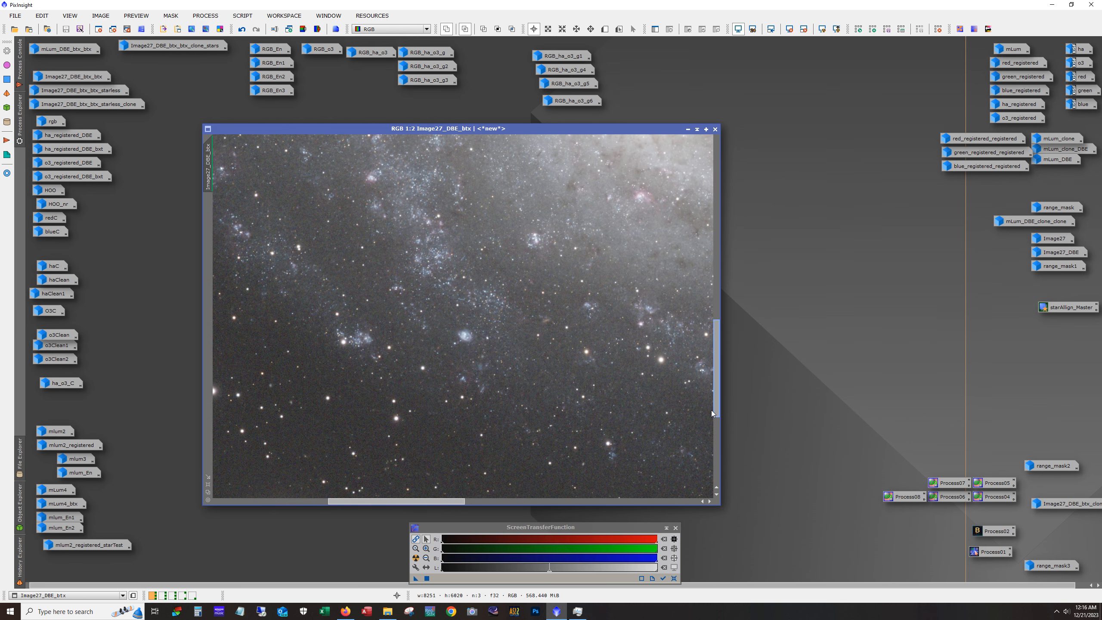
pyautogui.moveTo(464, 502); pyautogui.dragTo(541, 503)
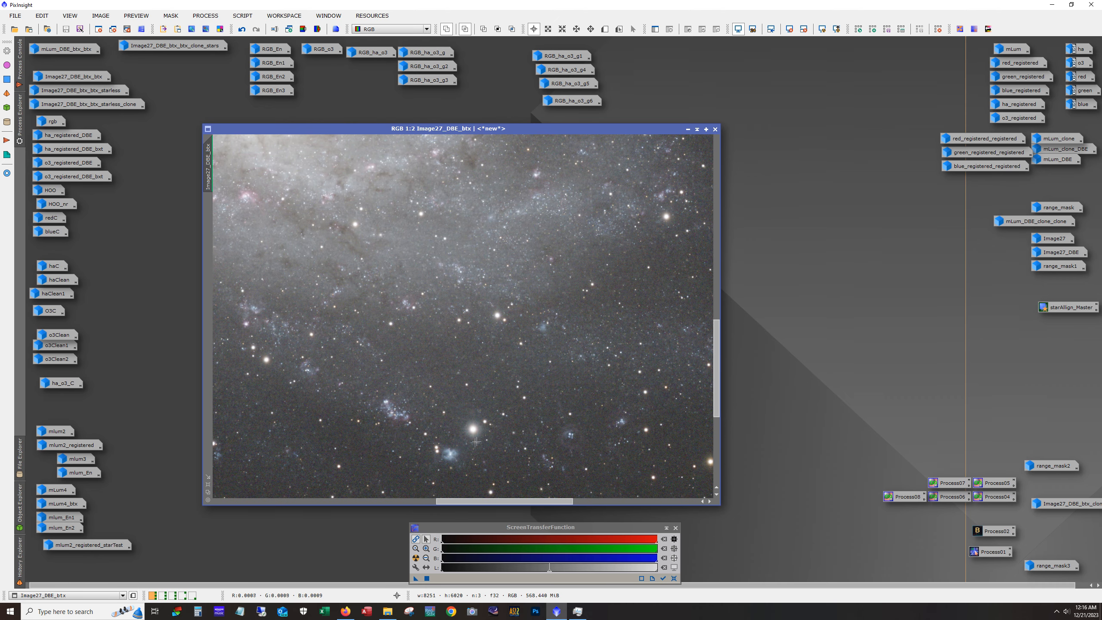
pyautogui.scroll(1, 451, 468)
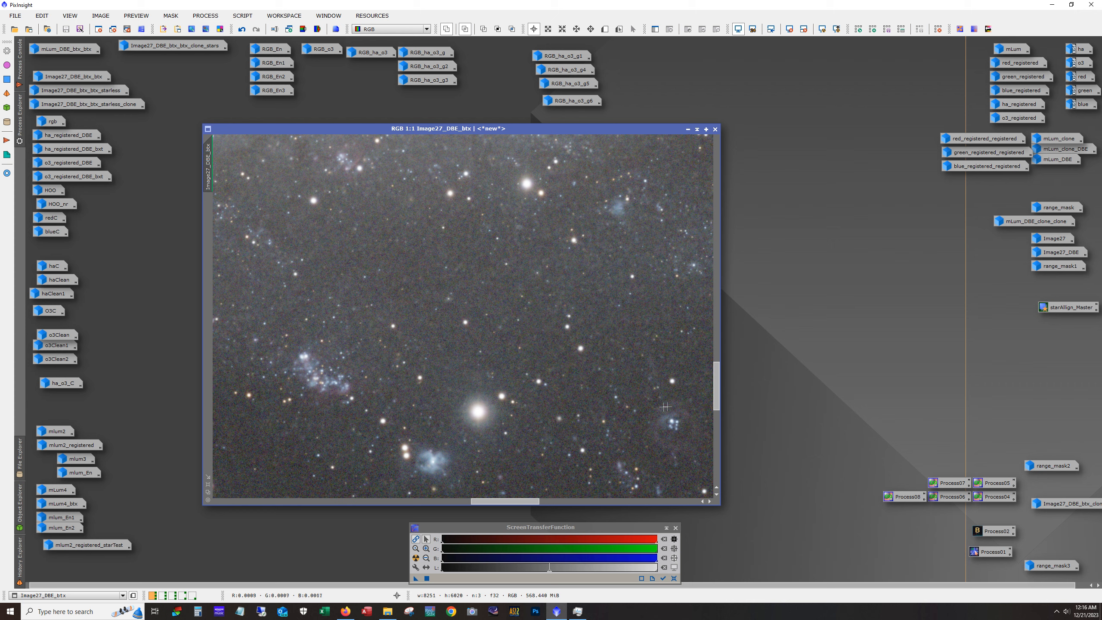
pyautogui.moveTo(718, 404); pyautogui.dragTo(717, 417)
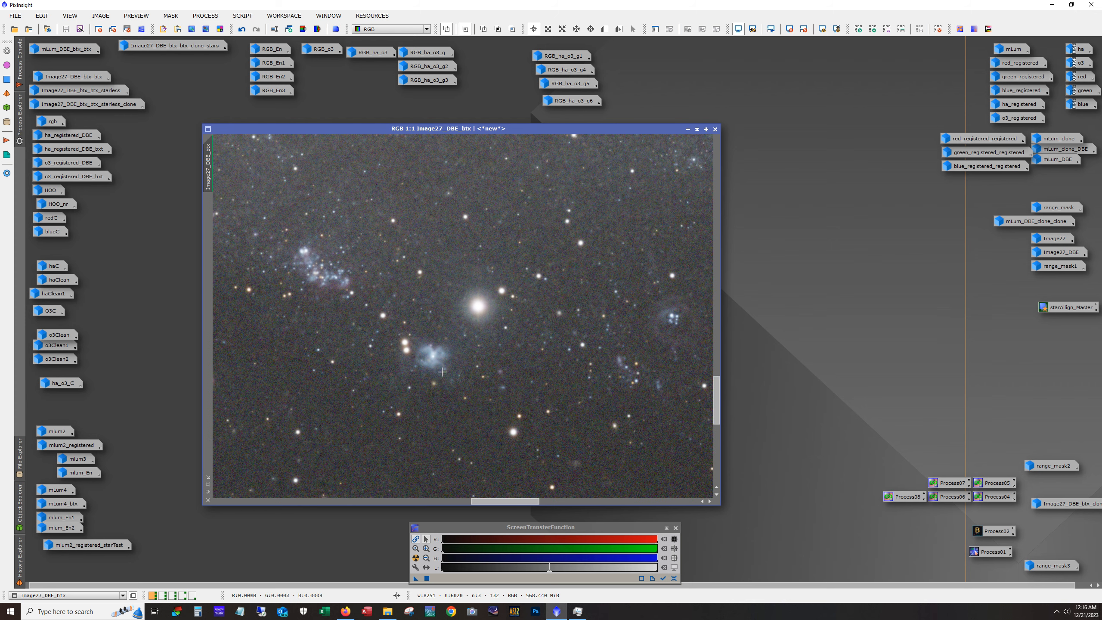
pyautogui.scroll(-1, 438, 364)
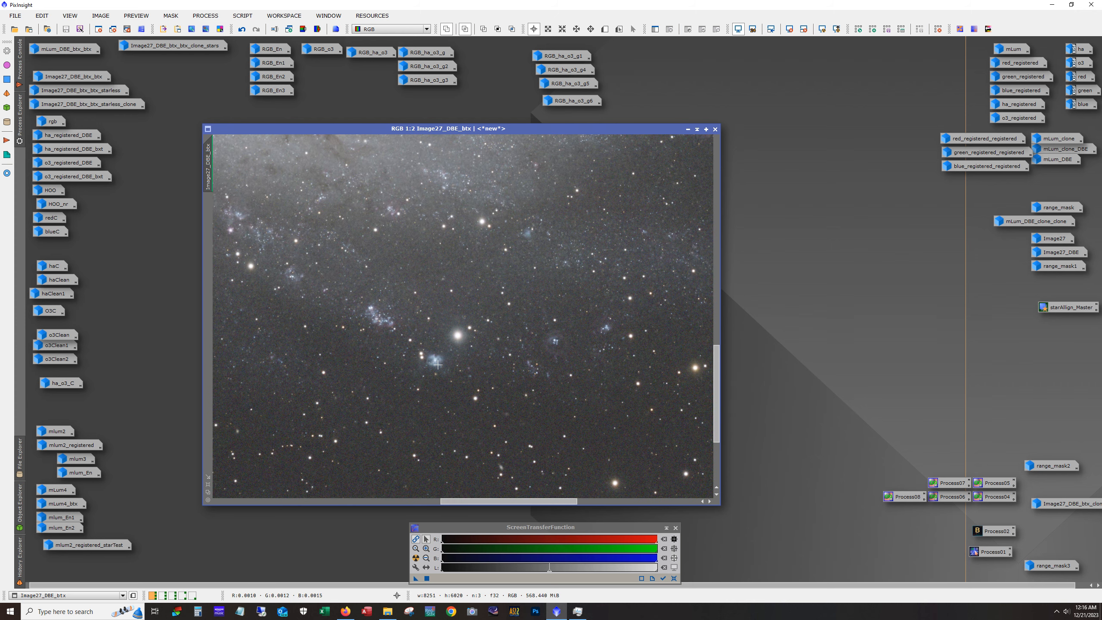
pyautogui.scroll(1, 438, 365)
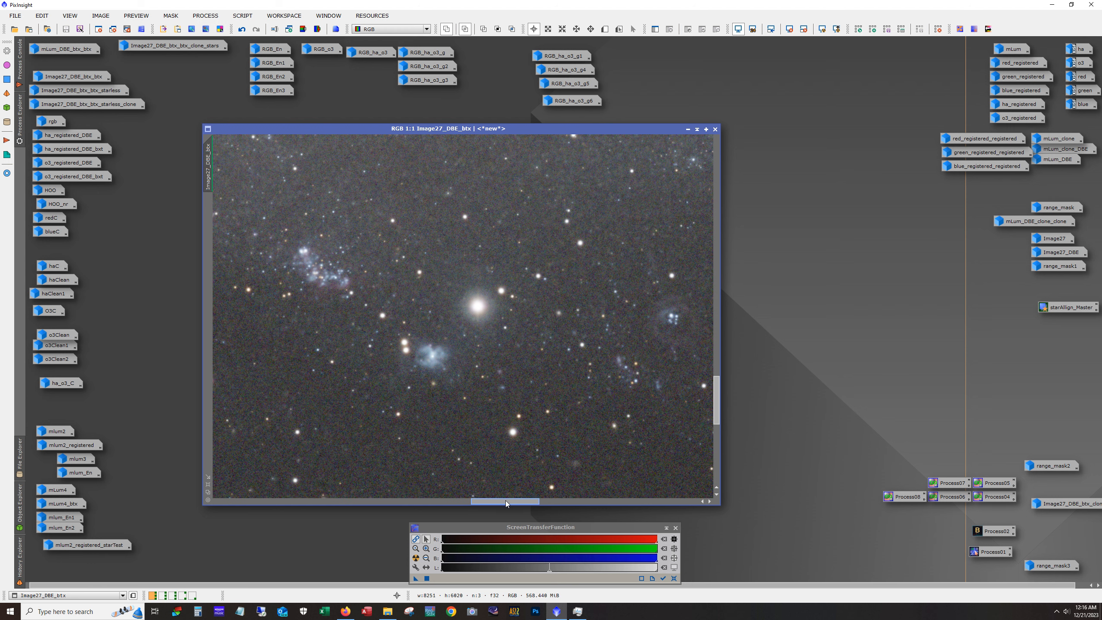
pyautogui.moveTo(505, 501); pyautogui.dragTo(501, 501)
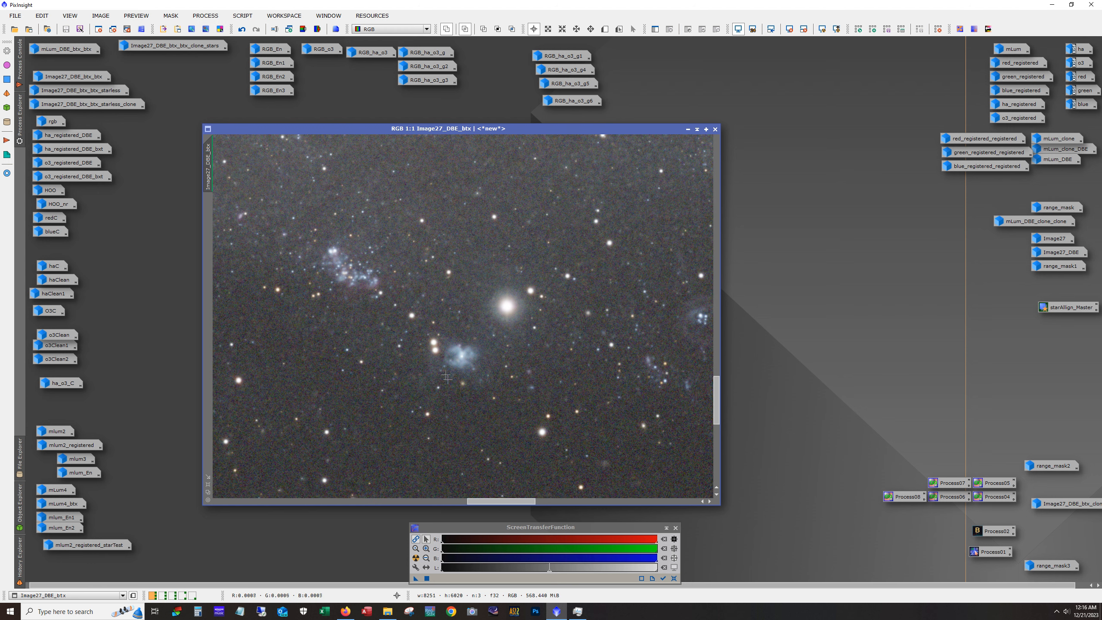
# Inspect the dark background, lower spiral arm and left arm of Image27_DBE_btx at 1:1, ending with the whole galaxy
pyautogui.moveTo(501, 501); pyautogui.dragTo(456, 497)
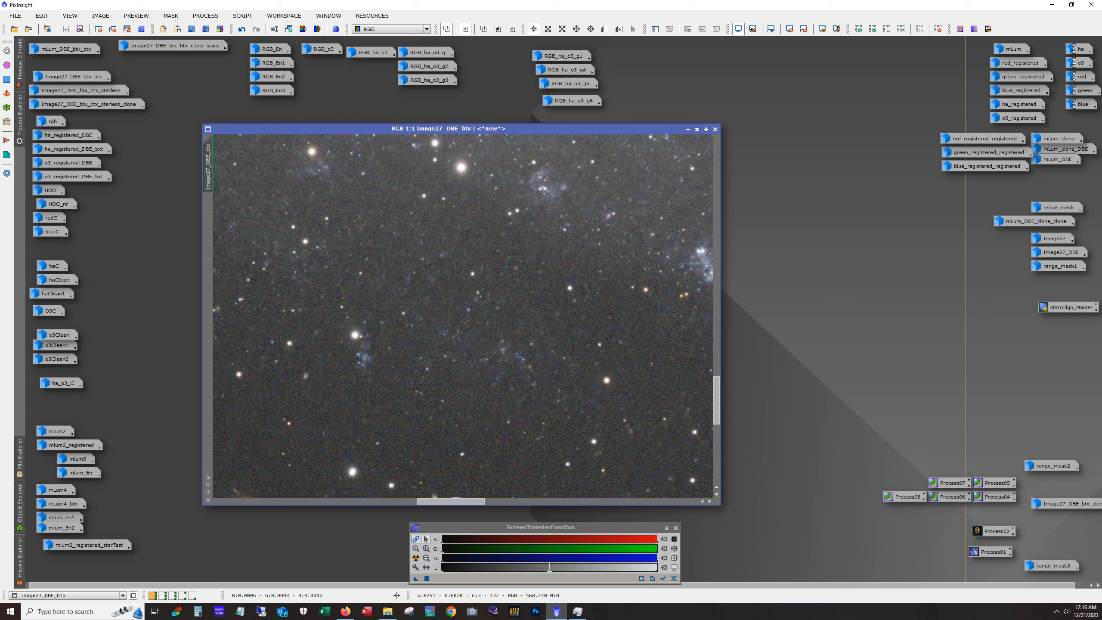
pyautogui.moveTo(717, 419); pyautogui.dragTo(716, 381)
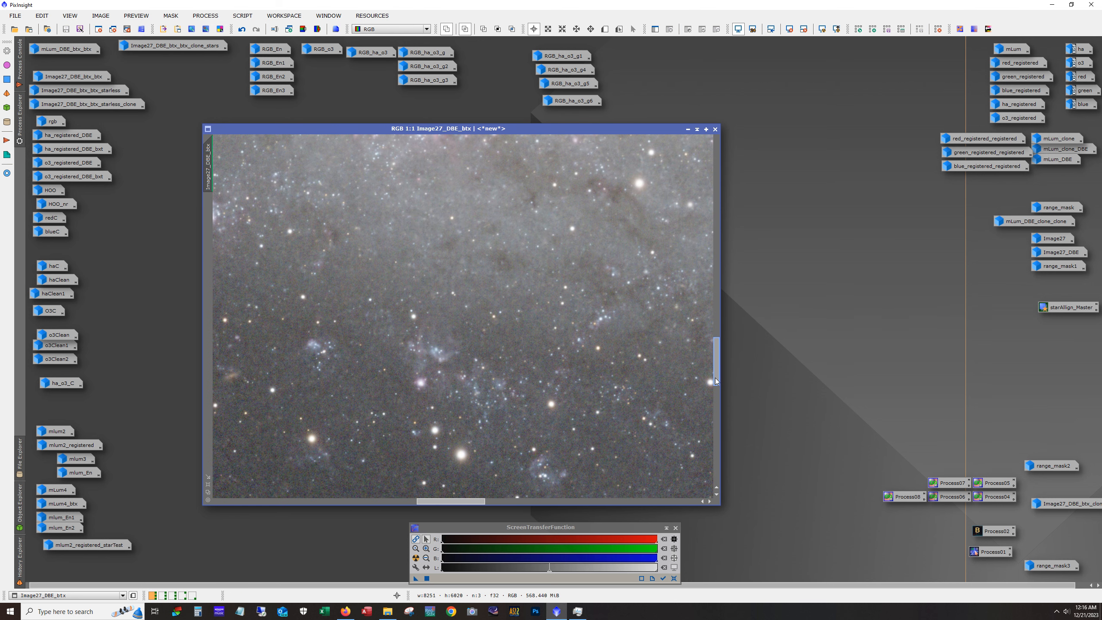
pyautogui.scroll(-1, 440, 352)
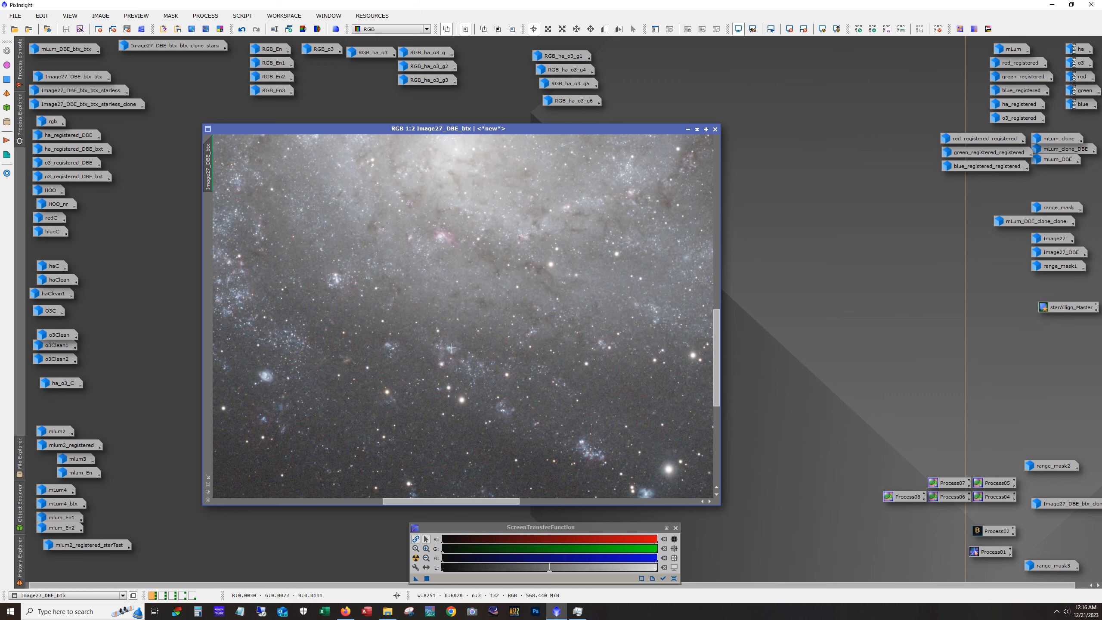
pyautogui.scroll(2, 451, 348)
pyautogui.scroll(-1, 454, 347)
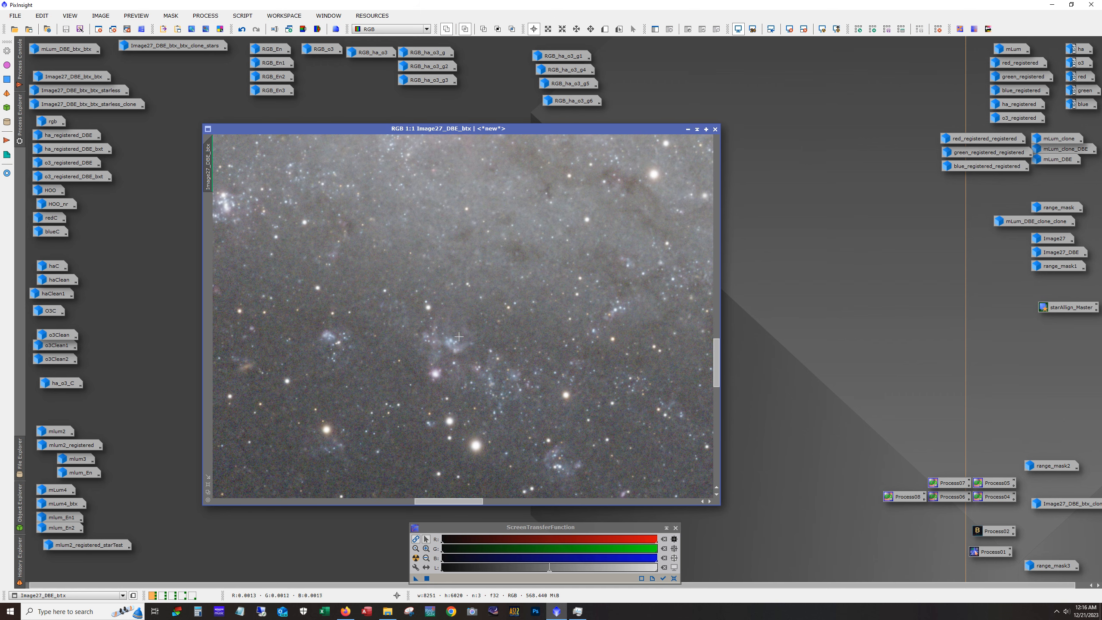
pyautogui.scroll(-1, 459, 345)
pyautogui.scroll(1, 456, 348)
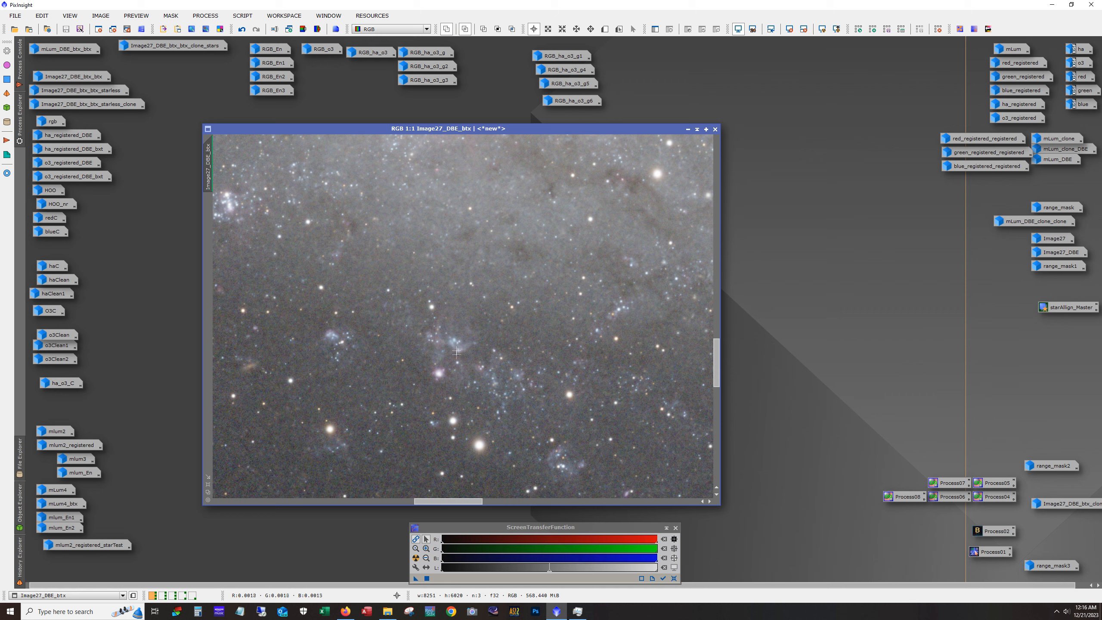
pyautogui.moveTo(463, 503); pyautogui.dragTo(402, 503)
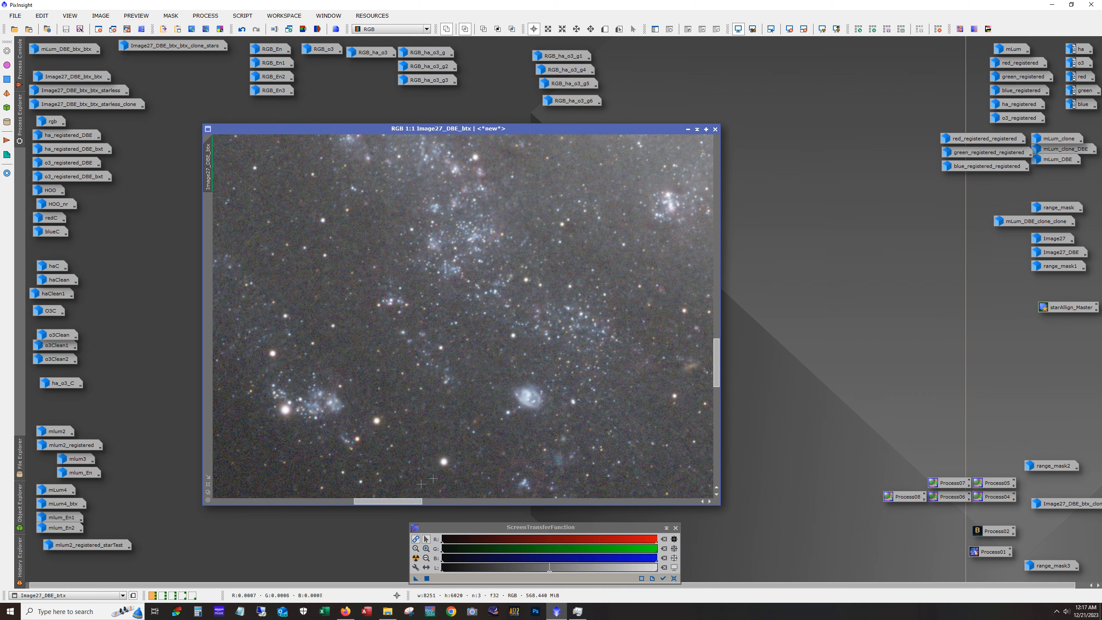
pyautogui.moveTo(721, 377); pyautogui.dragTo(719, 329)
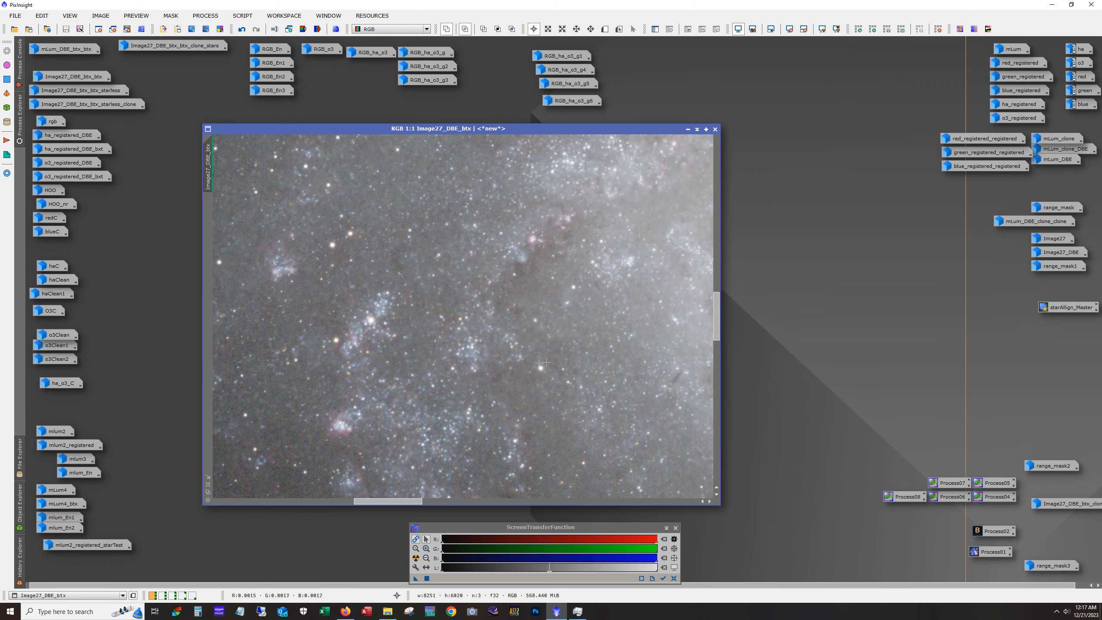
pyautogui.scroll(-5, 529, 363)
pyautogui.scroll(-1, 529, 363)
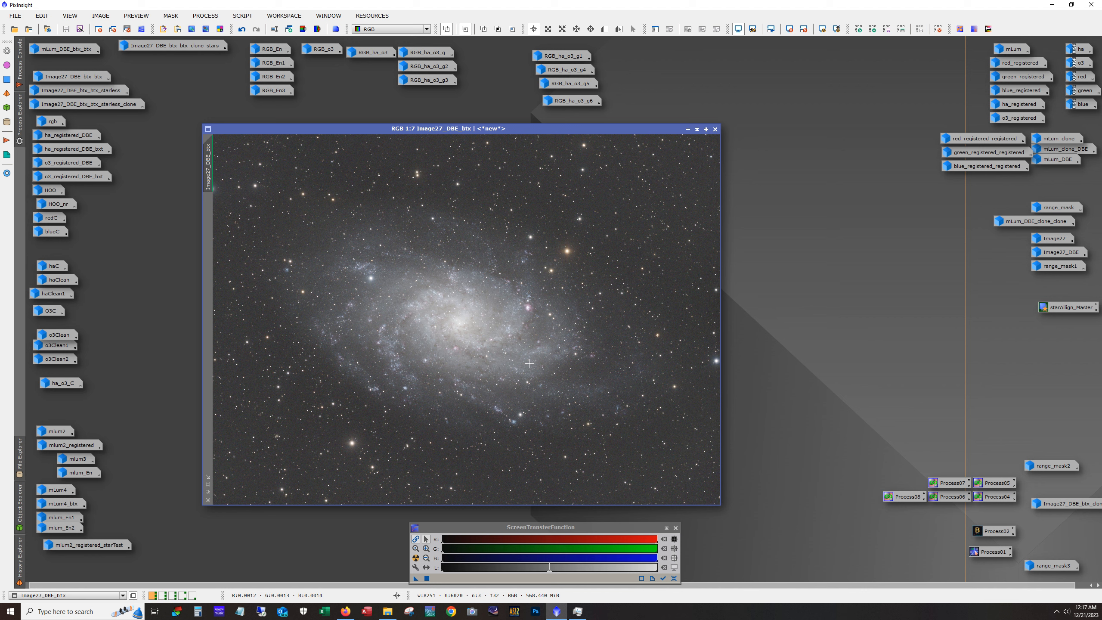
# Swap Image27_DBE_btx for Image27_DBE_btx_btx and examine its core and the blue clusters and background near the lower bright star
pyautogui.click(696, 129)
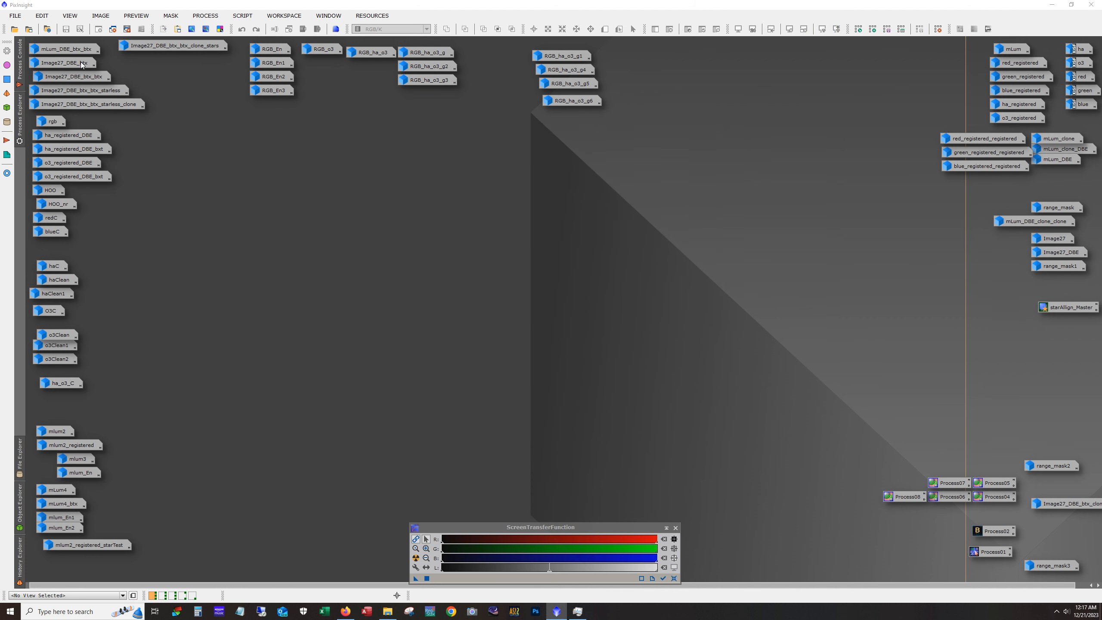
pyautogui.doubleClick(80, 75)
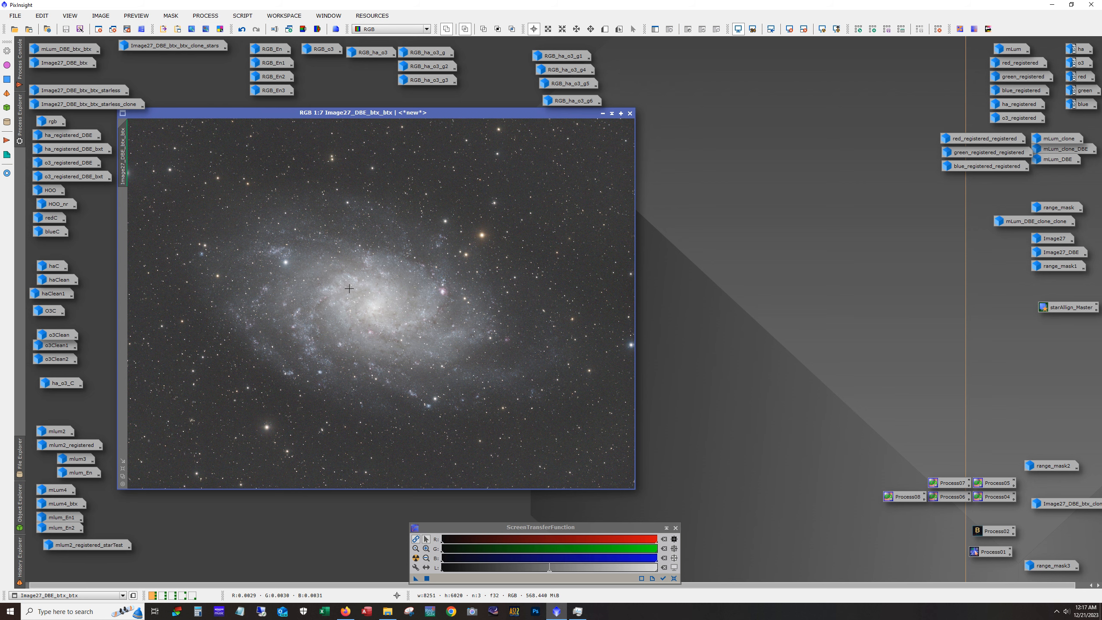
pyautogui.scroll(5, 349, 288)
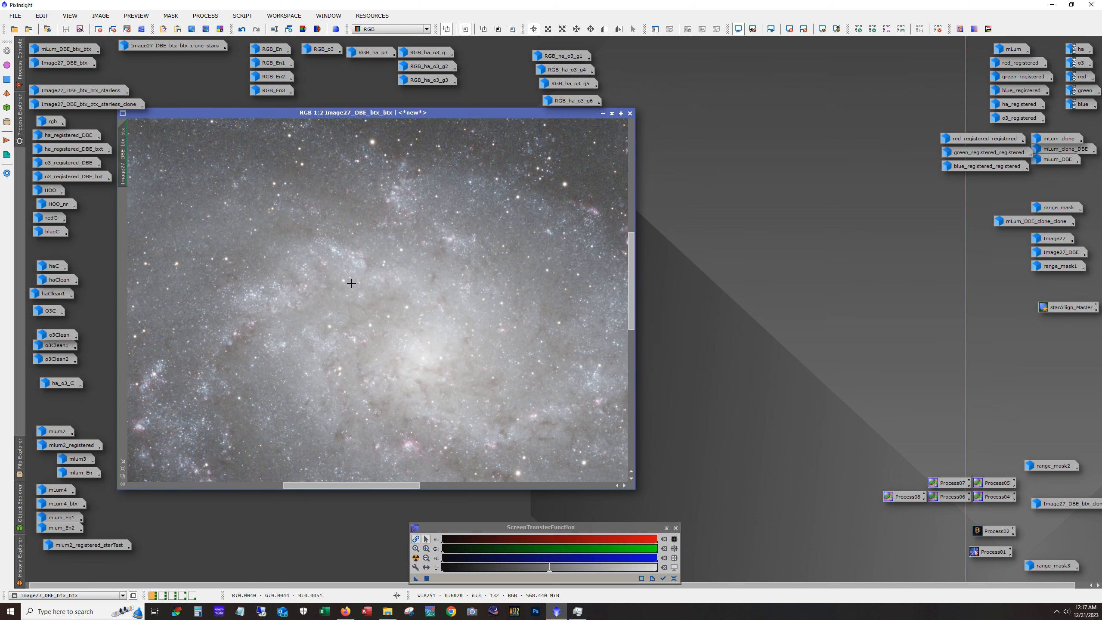
pyautogui.scroll(1, 351, 283)
pyautogui.scroll(-1, 351, 283)
pyautogui.moveTo(630, 312); pyautogui.dragTo(633, 389)
pyautogui.moveTo(412, 485); pyautogui.dragTo(493, 486)
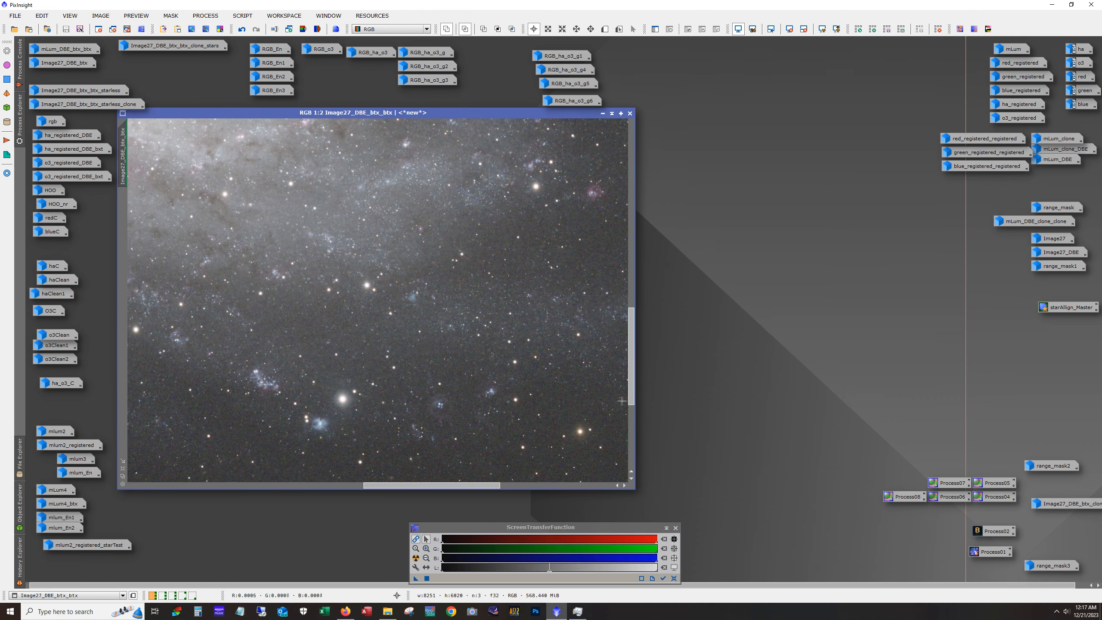
pyautogui.moveTo(631, 400); pyautogui.dragTo(633, 435)
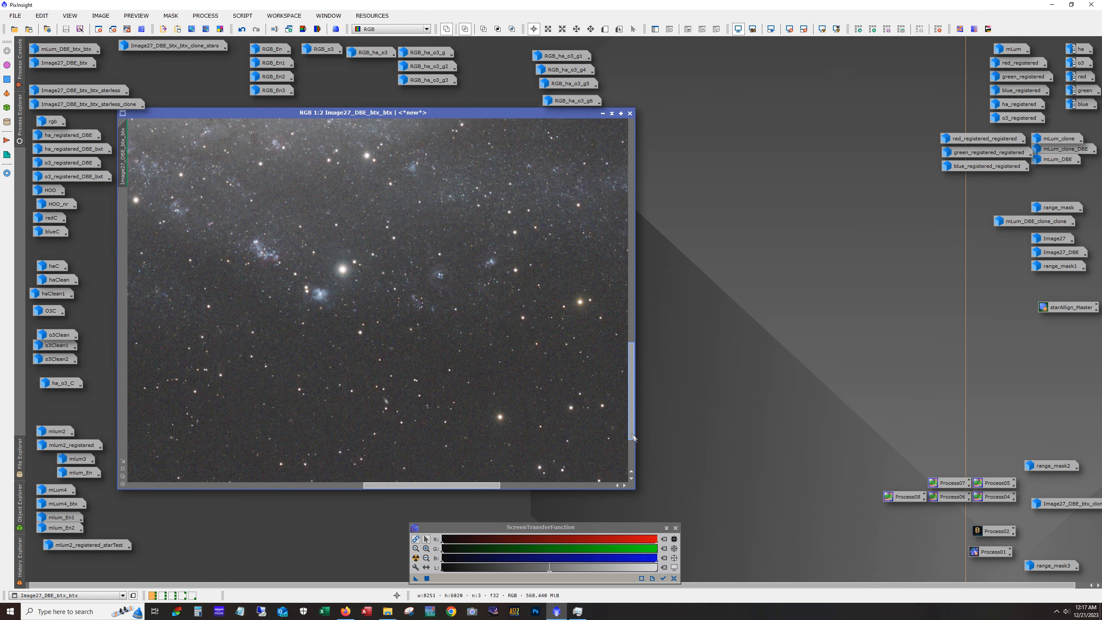
pyautogui.scroll(2, 256, 272)
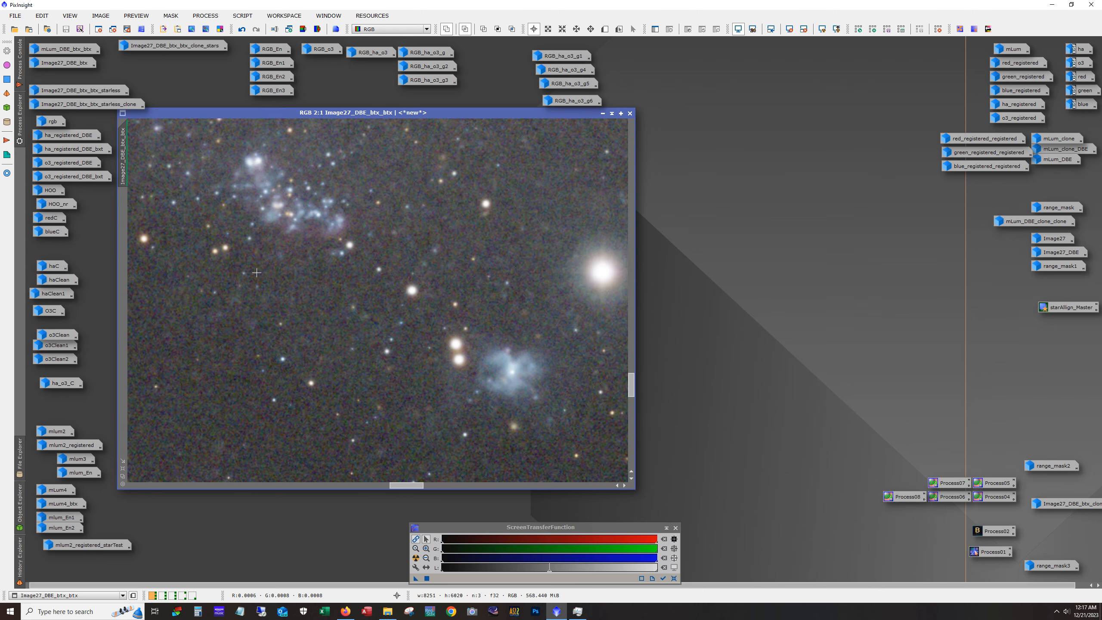
pyautogui.scroll(-3, 257, 272)
# Examine the right-hand spiral arm and pink nebula region of Image27_DBE_btx_btx up to 2:1, ending with most of the galaxy
pyautogui.moveTo(633, 407); pyautogui.dragTo(637, 322)
pyautogui.scroll(2, 426, 356)
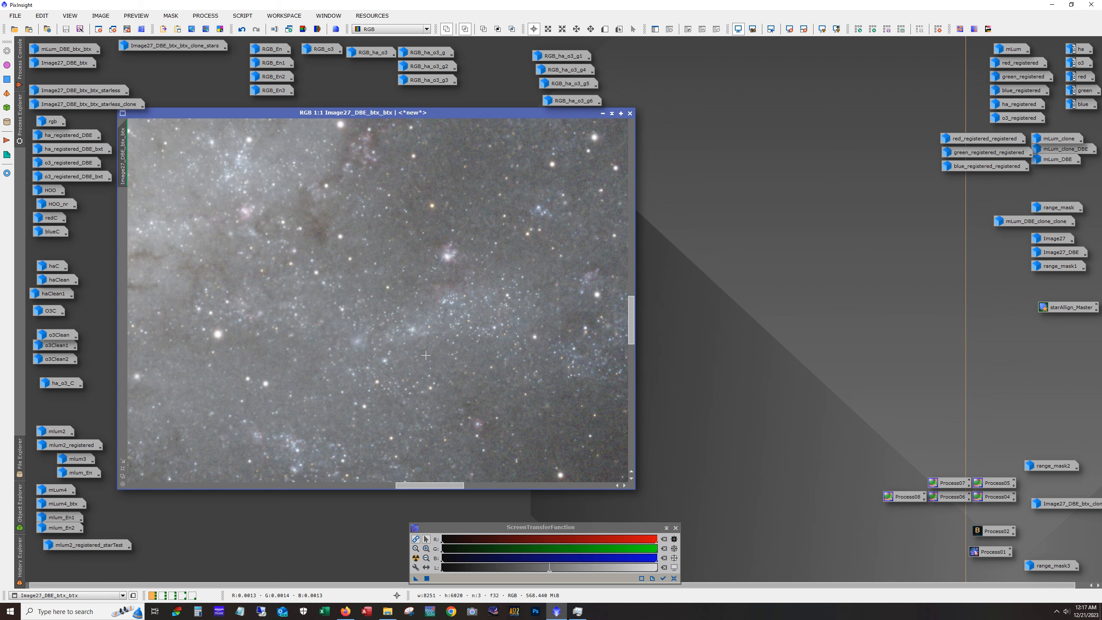
pyautogui.scroll(1, 426, 356)
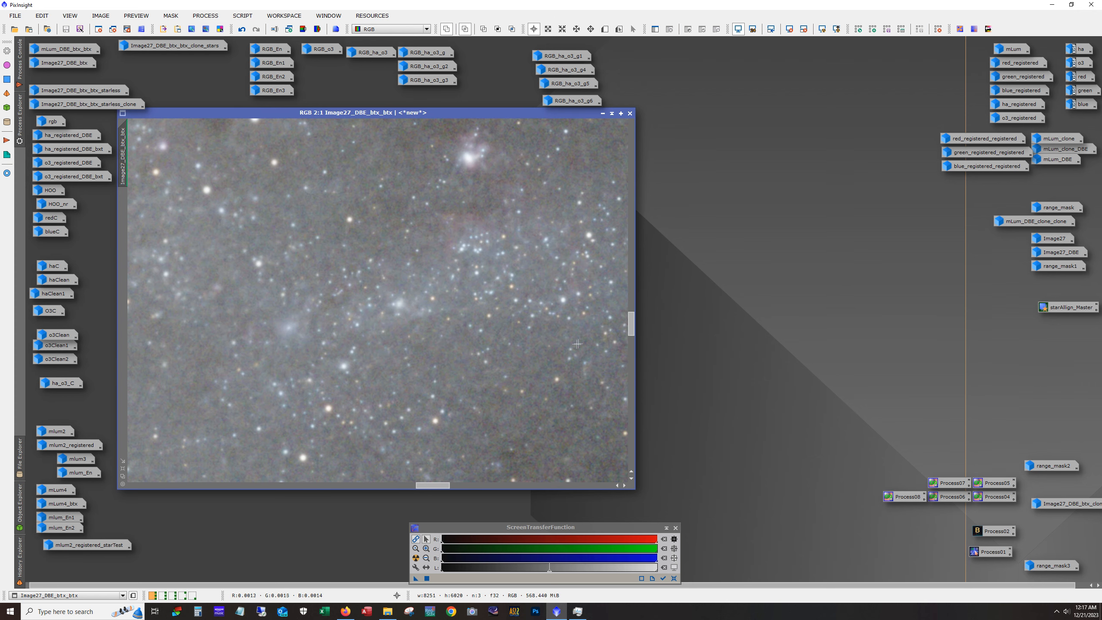
pyautogui.moveTo(632, 326); pyautogui.dragTo(631, 307)
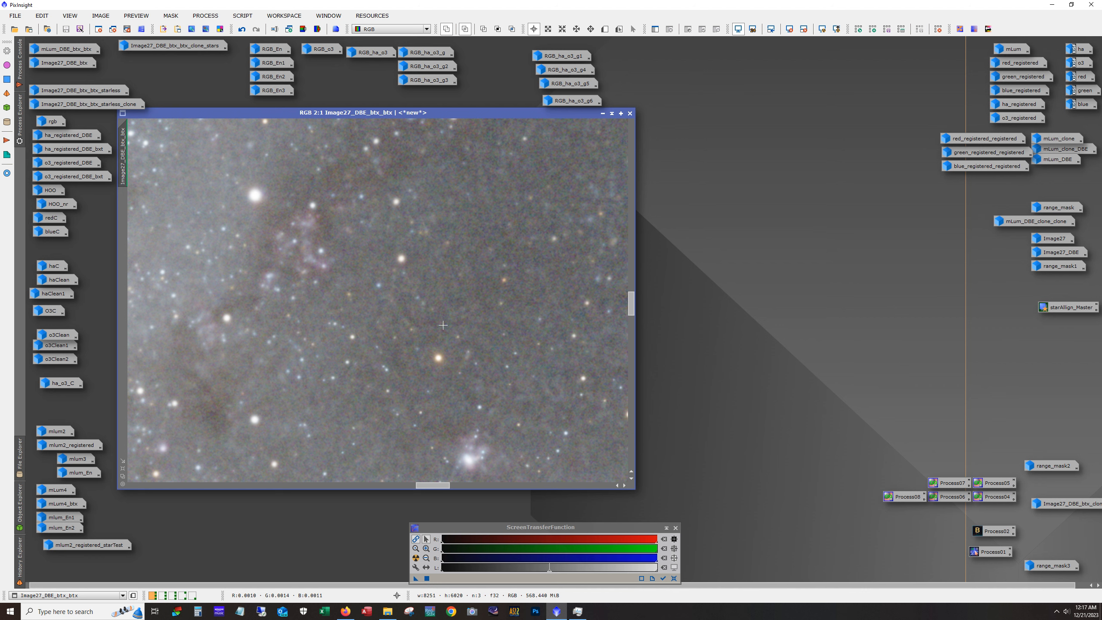
pyautogui.scroll(-1, 443, 325)
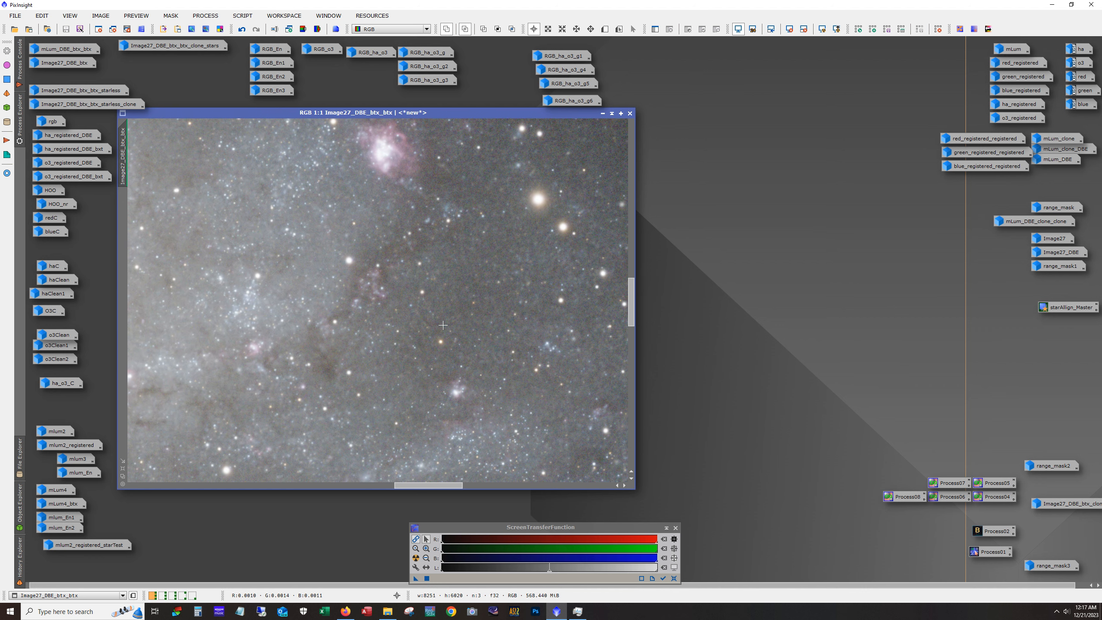
pyautogui.scroll(-3, 443, 325)
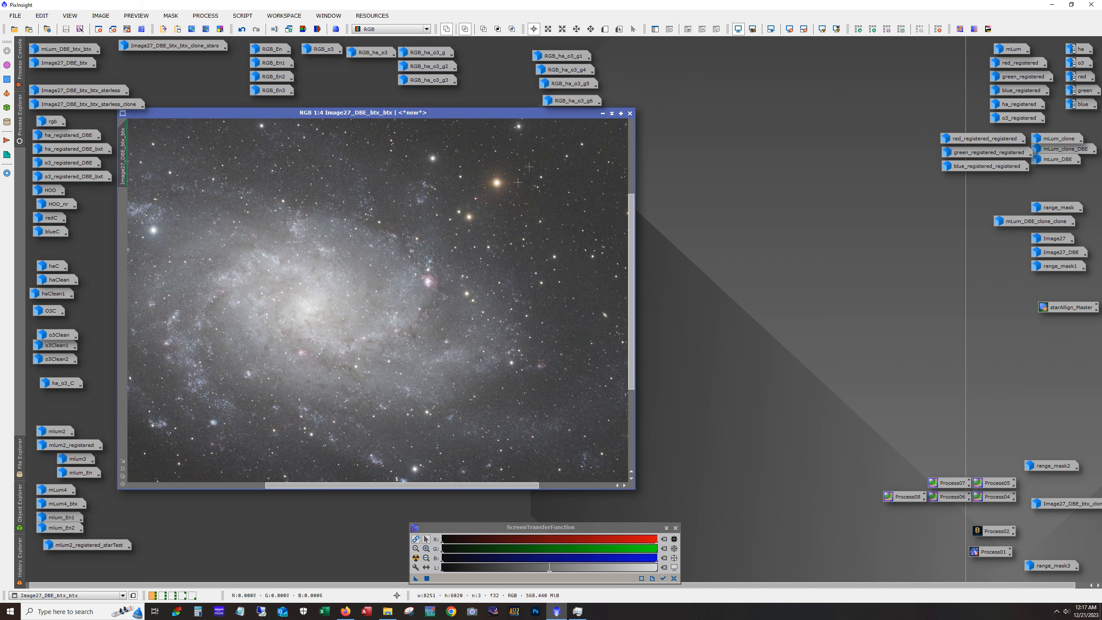
# Swap Image27_DBE_btx_btx for mLum_DBE_btx_btx and examine its core and the star field to the galaxy's right up to 2:1
pyautogui.click(603, 112)
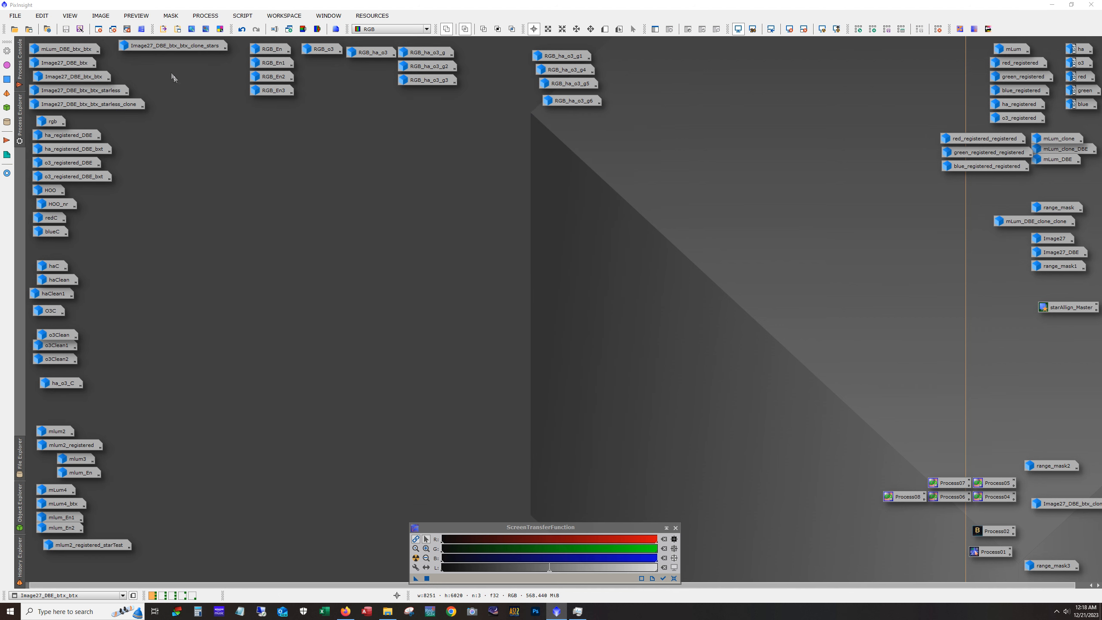
pyautogui.doubleClick(72, 50)
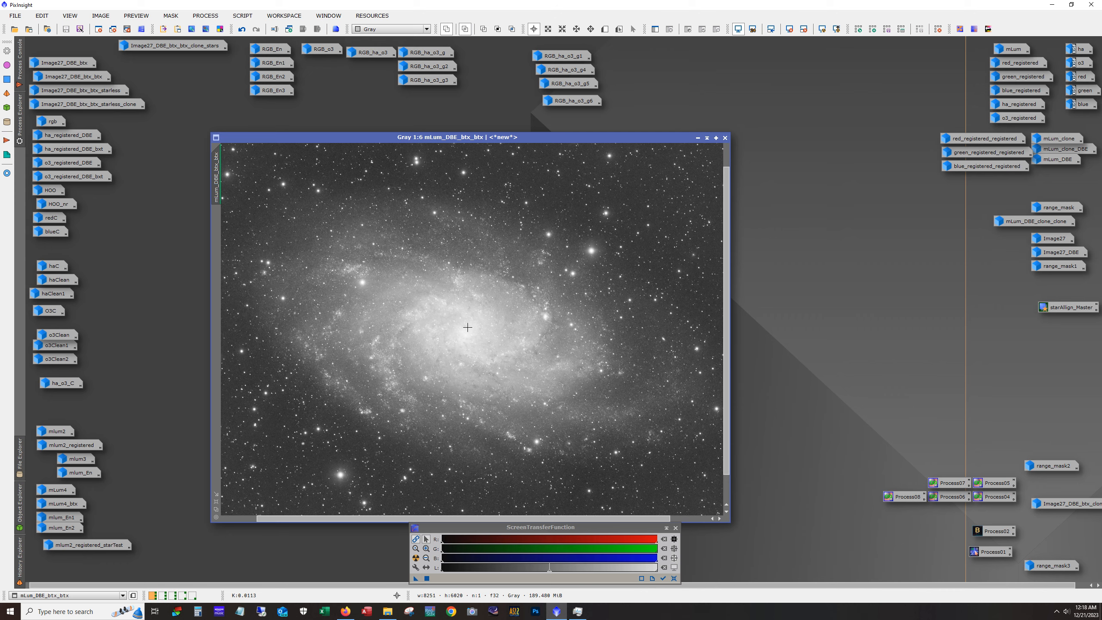
pyautogui.scroll(5, 467, 327)
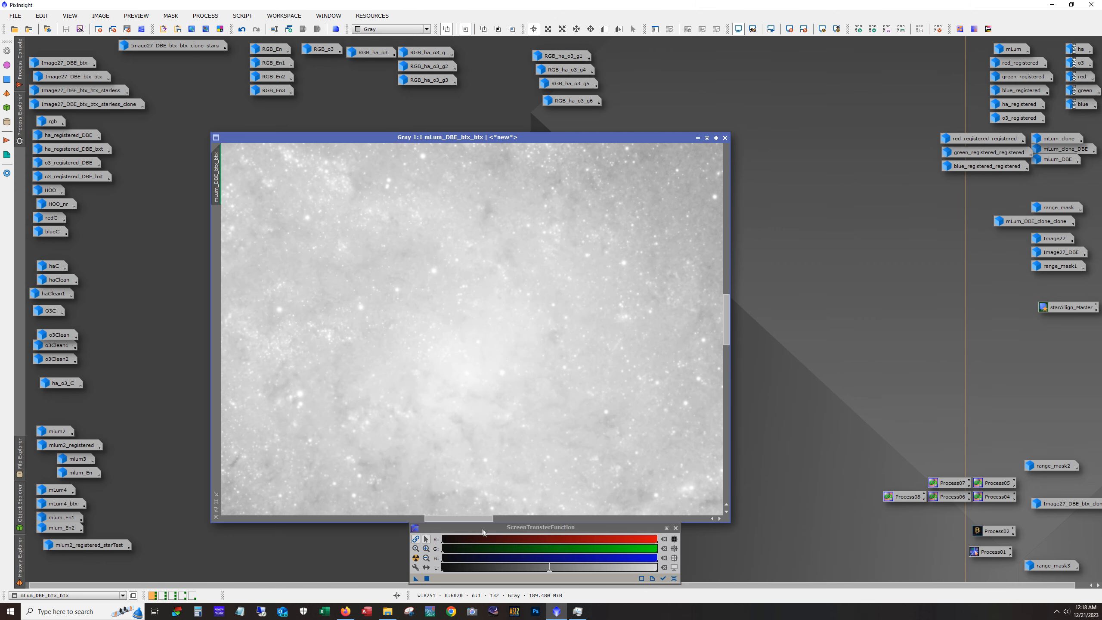
pyautogui.moveTo(481, 521); pyautogui.dragTo(579, 526)
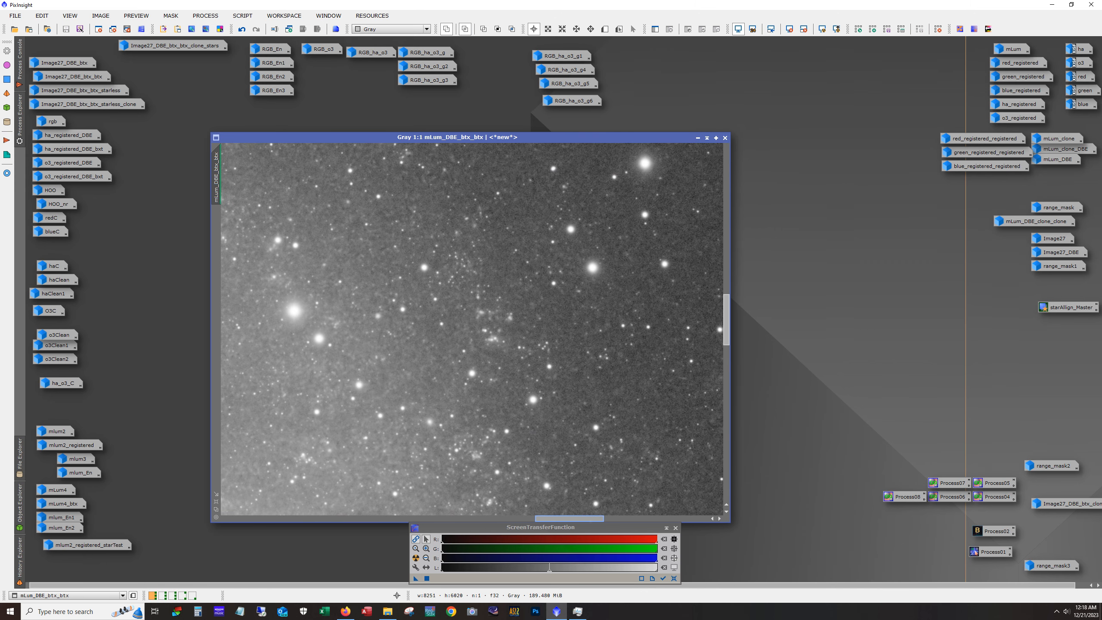
pyautogui.scroll(1, 368, 371)
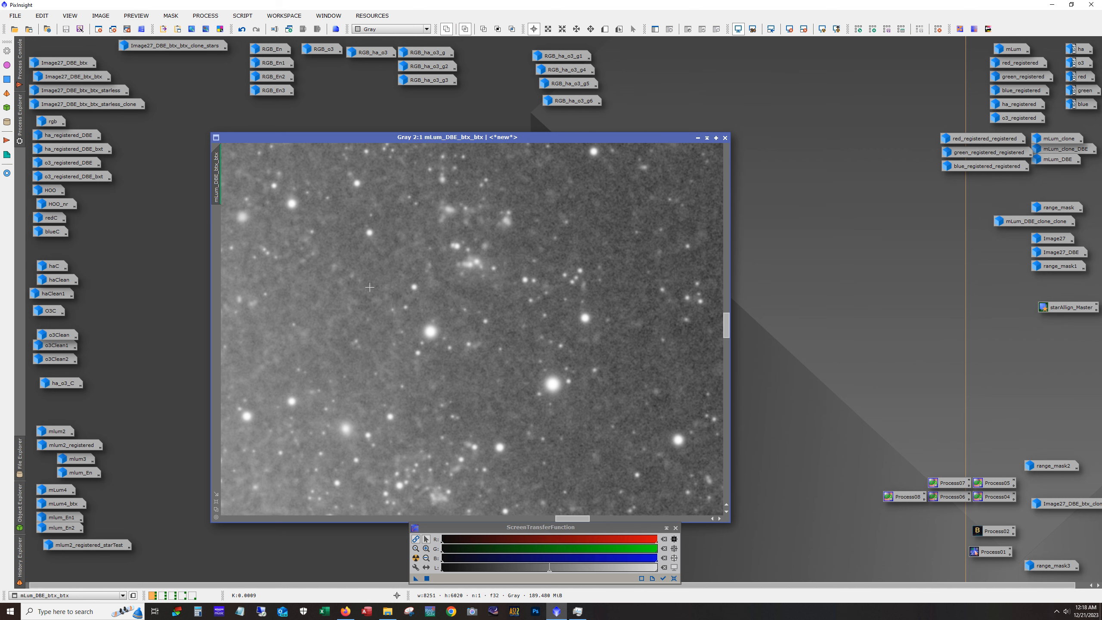
# Step mLum_DBE_btx_btx back through its history to mLum_DBE_clone and forward again to compare the stars before and after sharpening
pyautogui.click(241, 31)
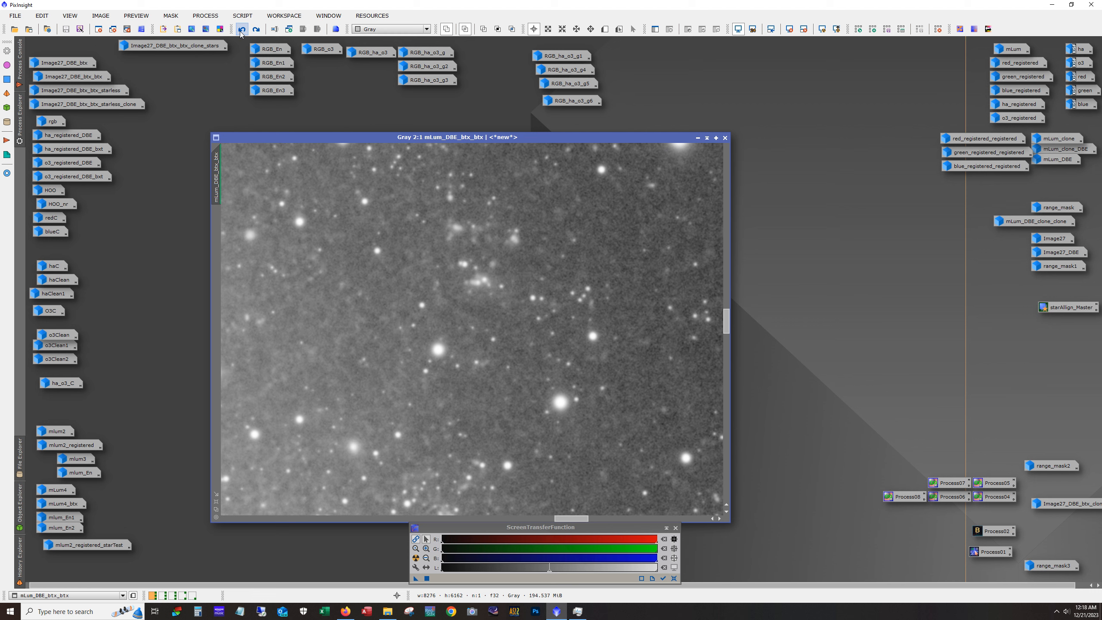
pyautogui.click(241, 30)
pyautogui.click(241, 30)
pyautogui.click(241, 31)
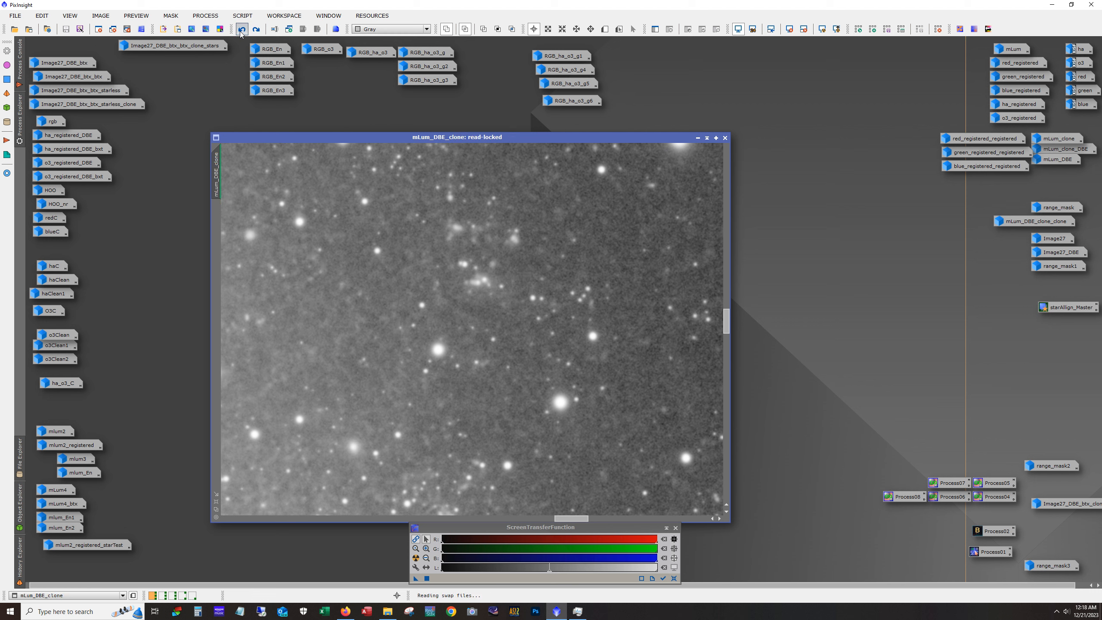
pyautogui.click(257, 29)
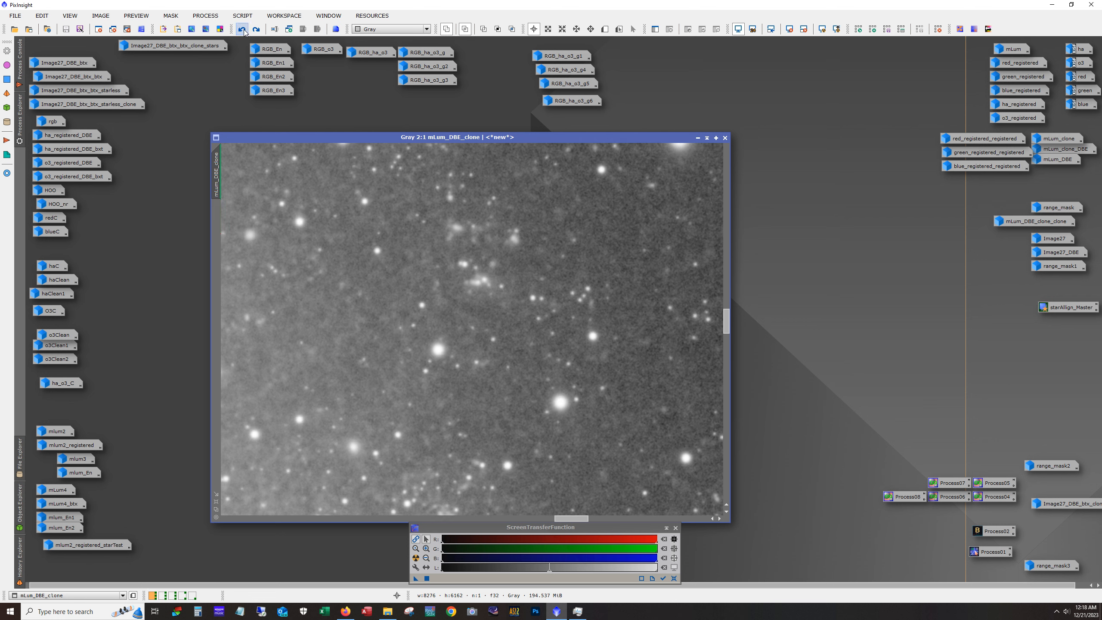
pyautogui.click(242, 31)
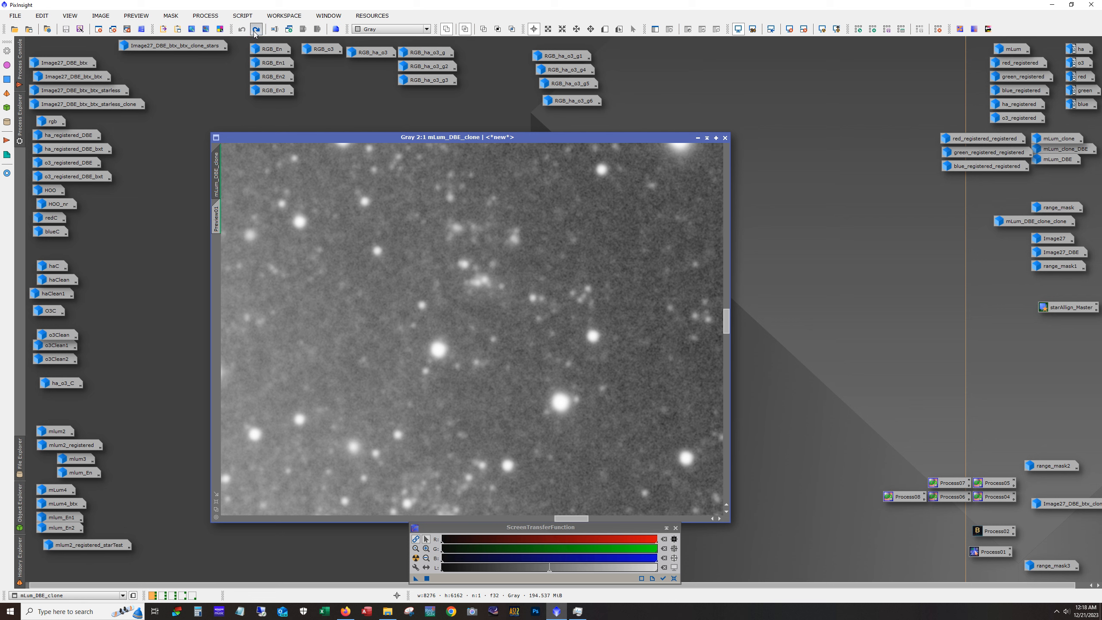
pyautogui.click(256, 29)
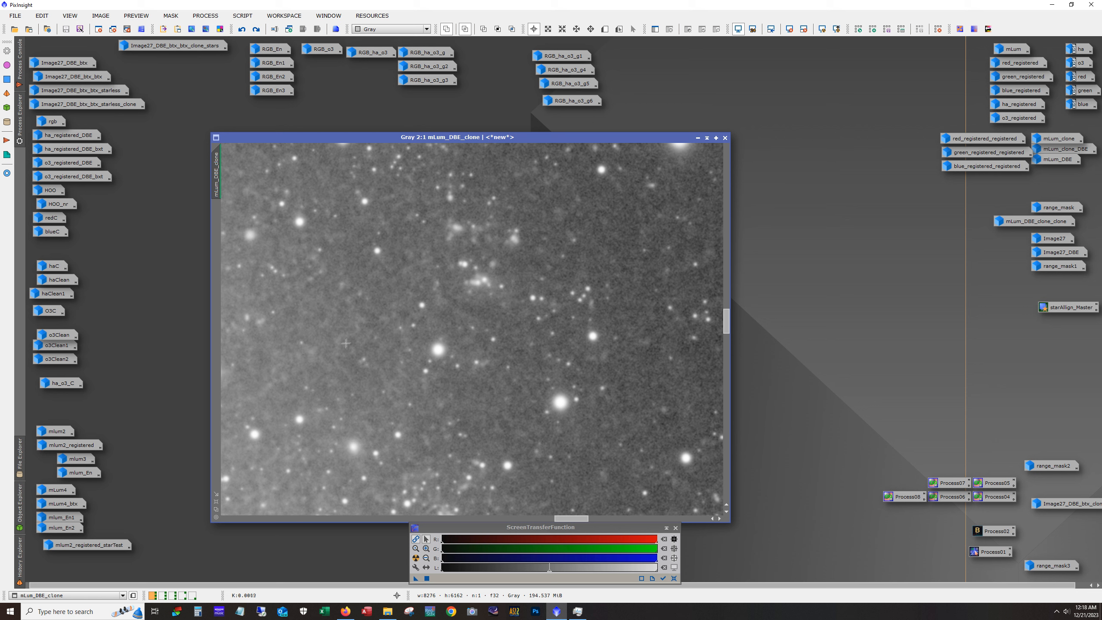
pyautogui.click(256, 31)
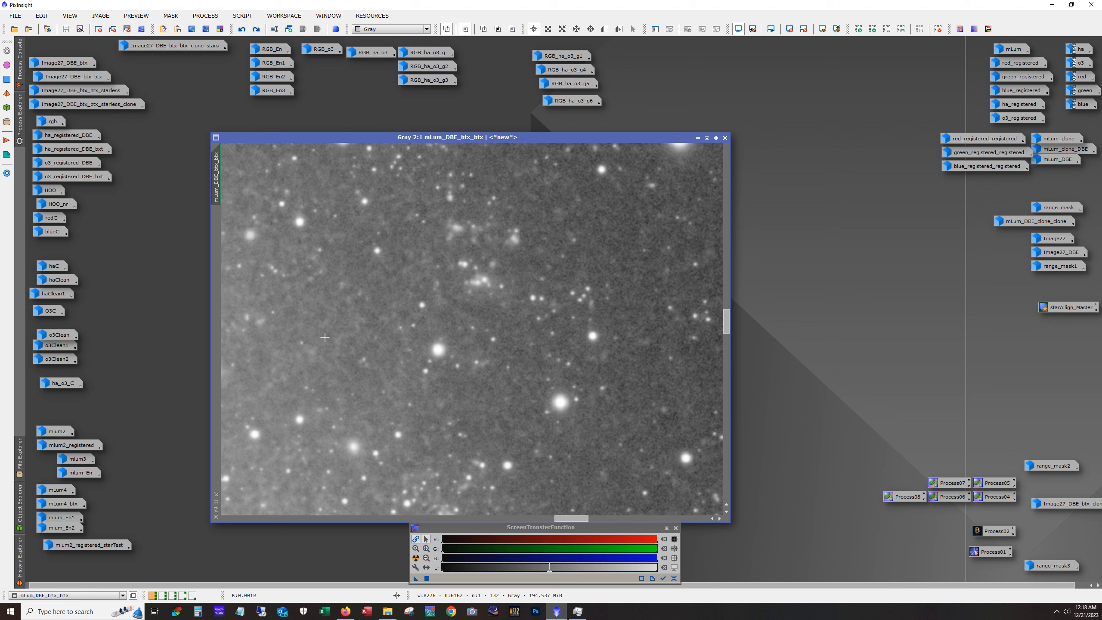
# Open the Deconvolution process, view its parametric and external PSF settings, and close it without applying
pyautogui.scroll(-1, 347, 337)
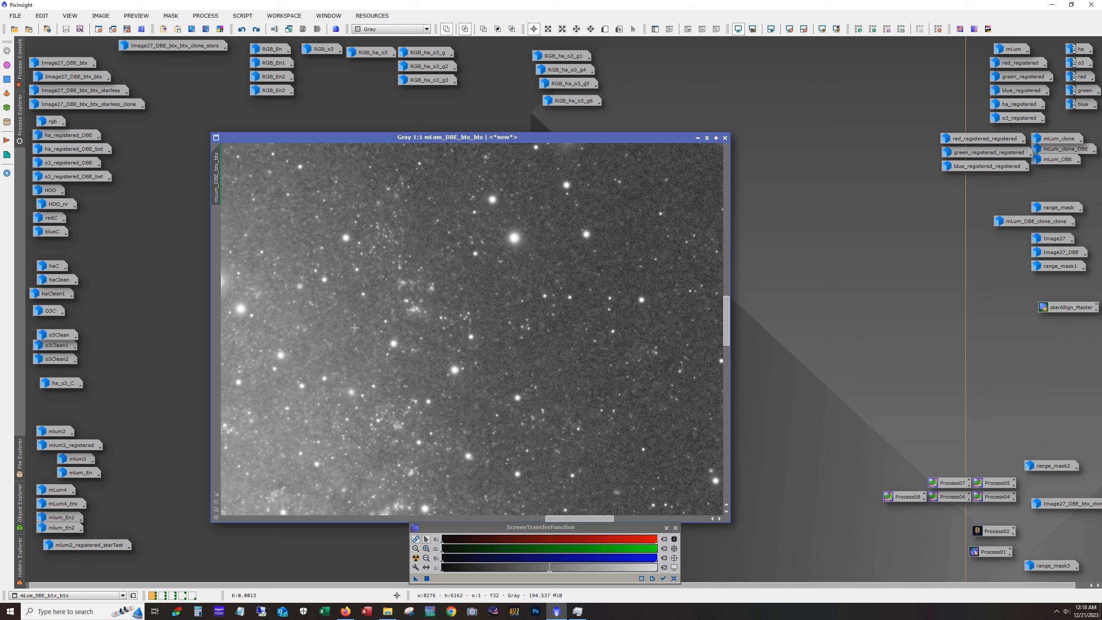
pyautogui.click(212, 17)
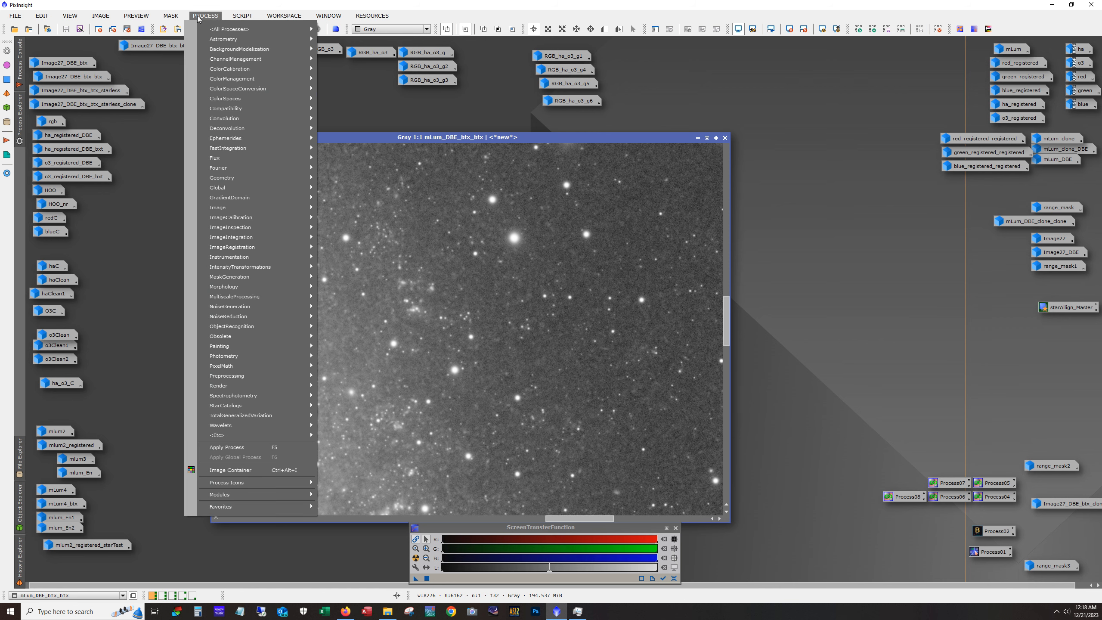
pyautogui.moveTo(244, 134)
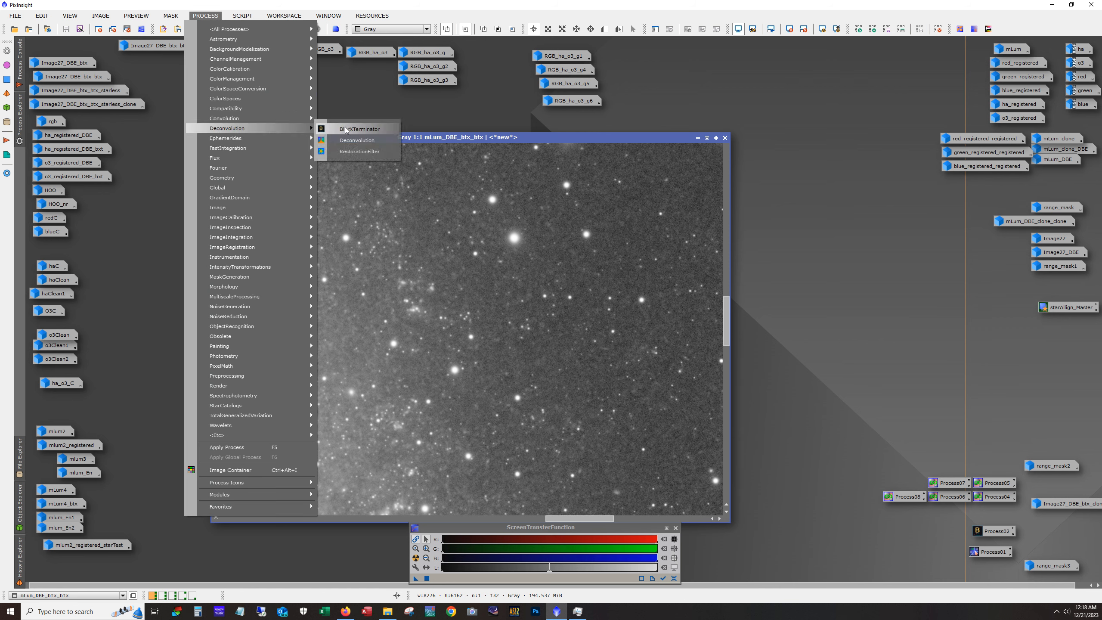
pyautogui.click(355, 142)
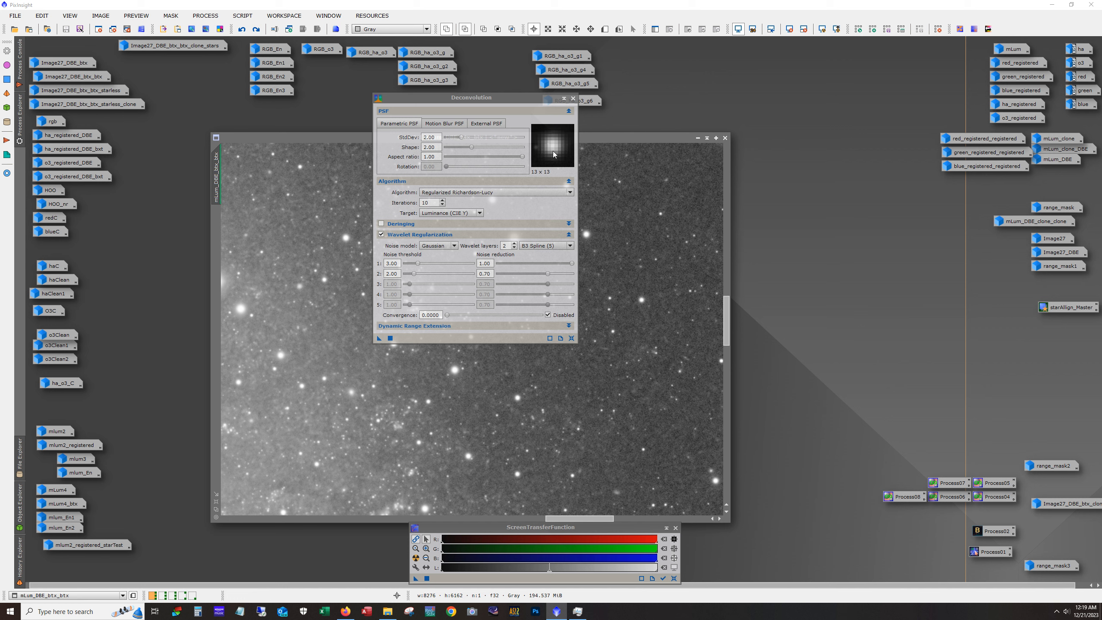
pyautogui.click(487, 124)
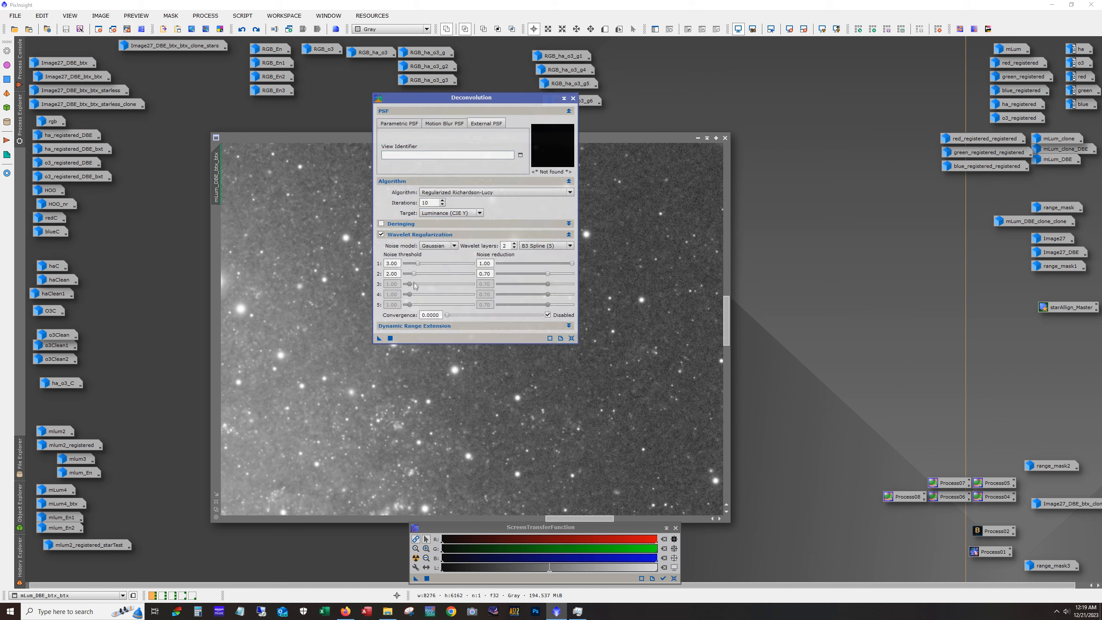
pyautogui.click(572, 99)
# Examine the background stars and faint clusters right of the galaxy and along its lower-right outskirts in mLum_DBE_btx_btx, between 1:3 and 2:1
pyautogui.scroll(1, 411, 316)
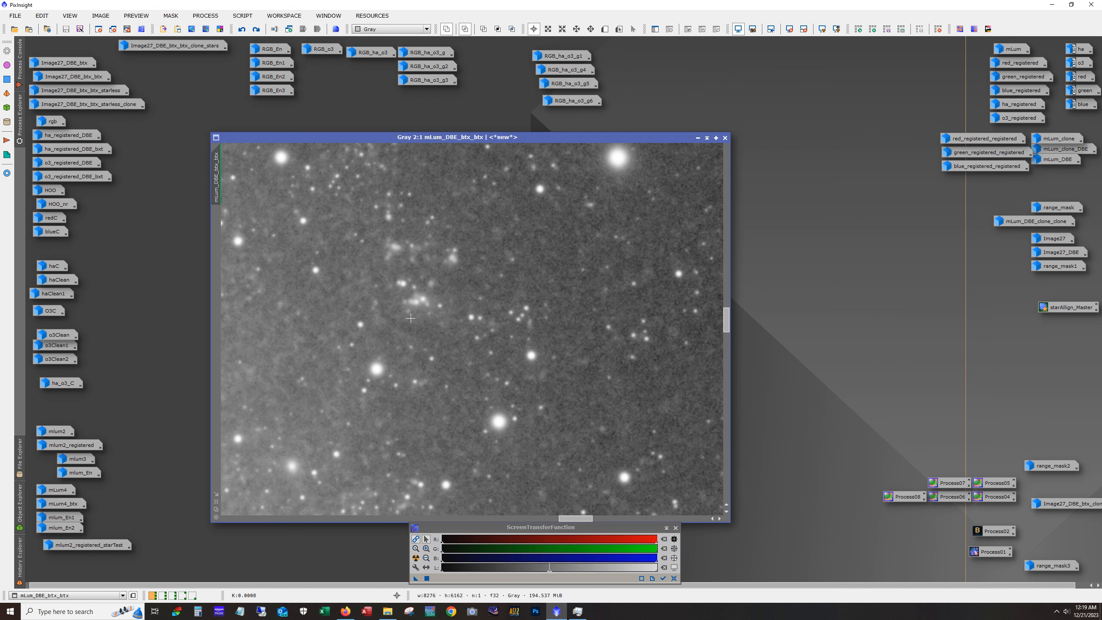
pyautogui.scroll(-1, 327, 322)
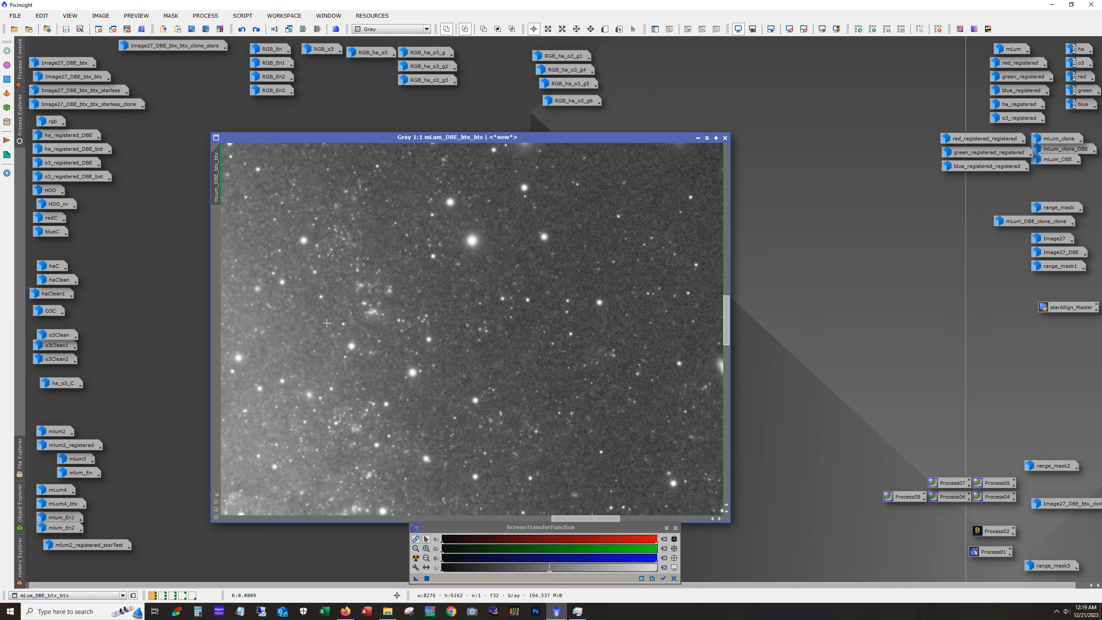
pyautogui.scroll(-2, 327, 323)
pyautogui.scroll(2, 488, 404)
pyautogui.scroll(1, 489, 404)
pyautogui.scroll(-1, 580, 393)
pyautogui.moveTo(727, 362); pyautogui.dragTo(726, 417)
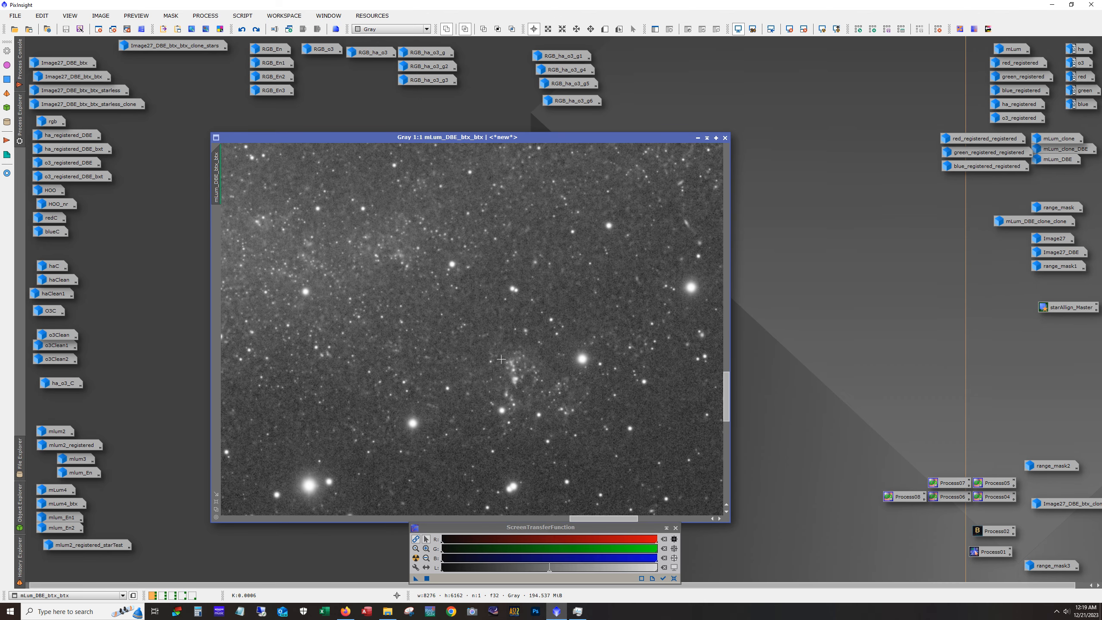
pyautogui.scroll(1, 502, 359)
pyautogui.scroll(-1, 501, 359)
pyautogui.scroll(-1, 481, 351)
pyautogui.scroll(-1, 459, 332)
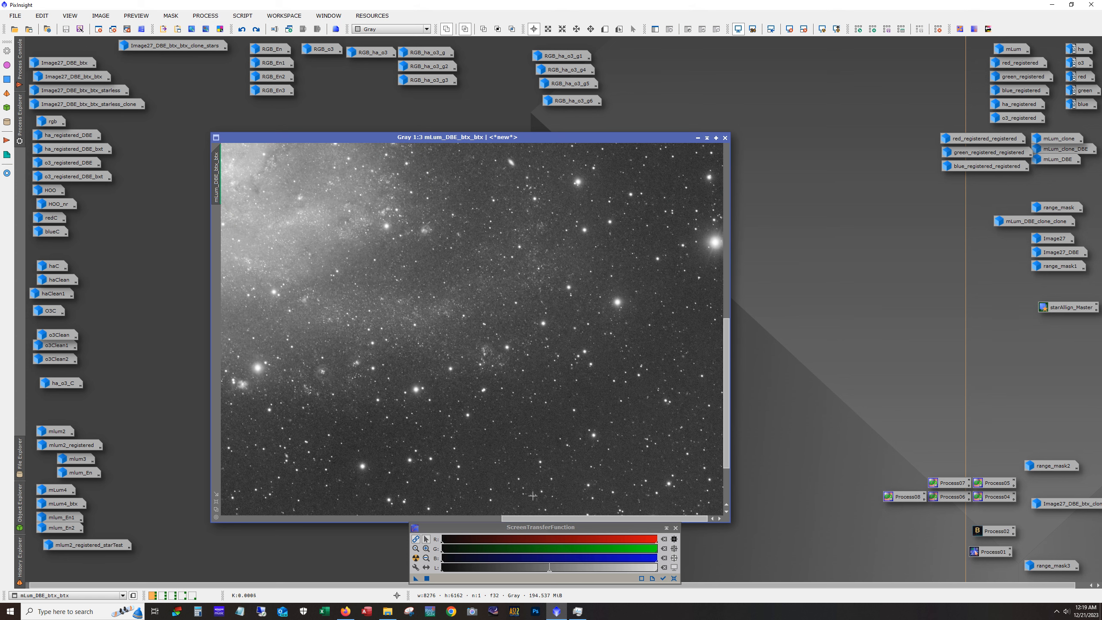
# Examine the lower and right-hand spiral arms of mLum_DBE_btx_btx at 2:1, ending with the whole galaxy and its core
pyautogui.scroll(3, 437, 319)
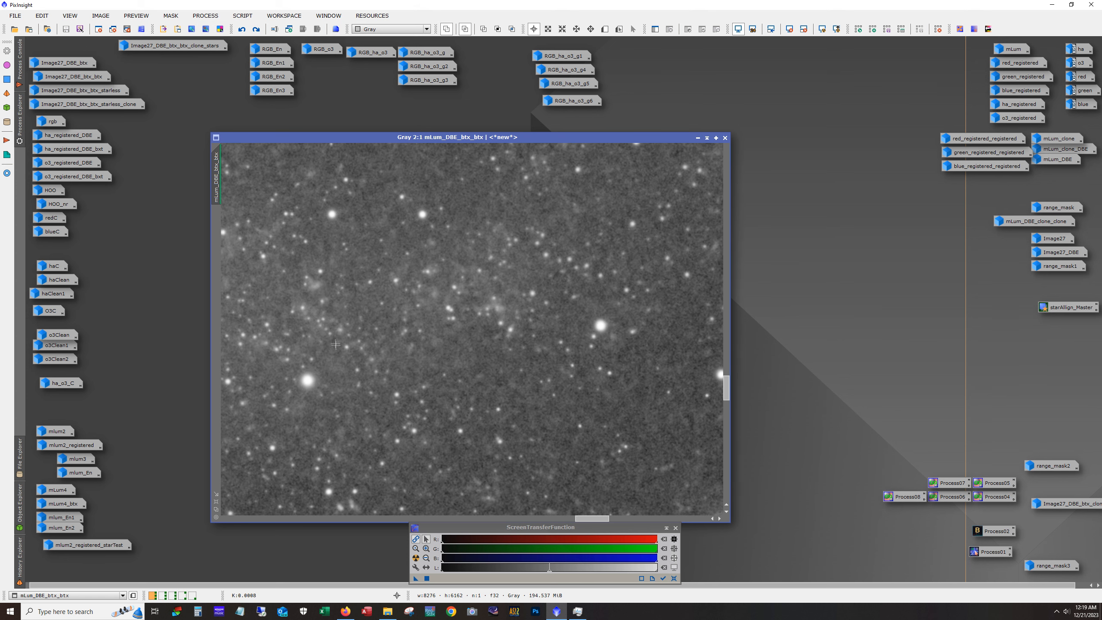
pyautogui.moveTo(578, 518); pyautogui.dragTo(551, 519)
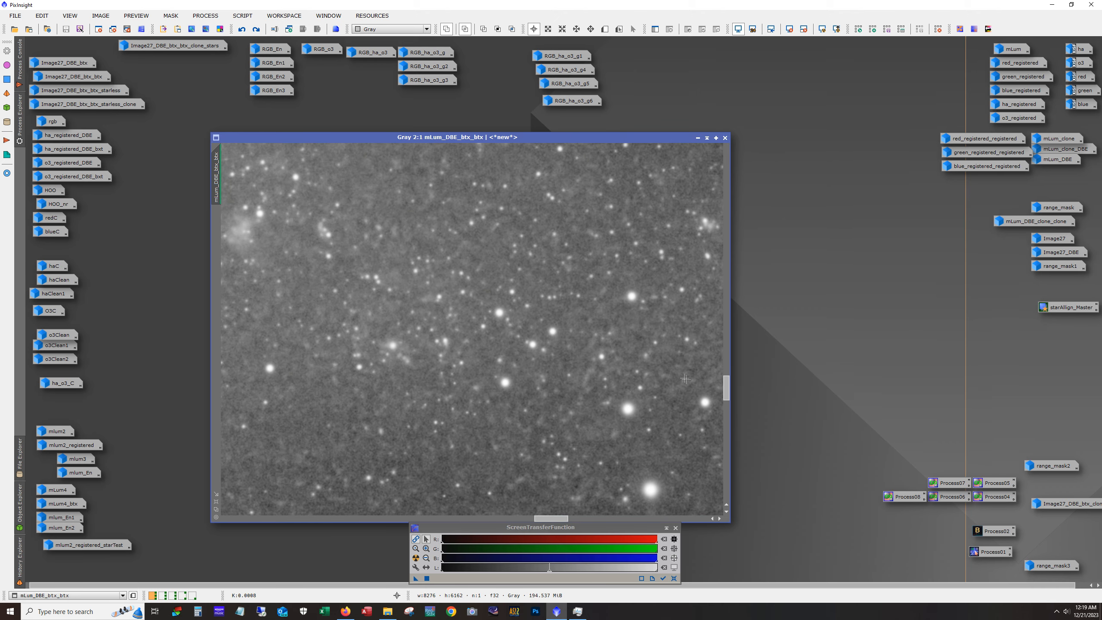
pyautogui.moveTo(726, 392); pyautogui.dragTo(726, 346)
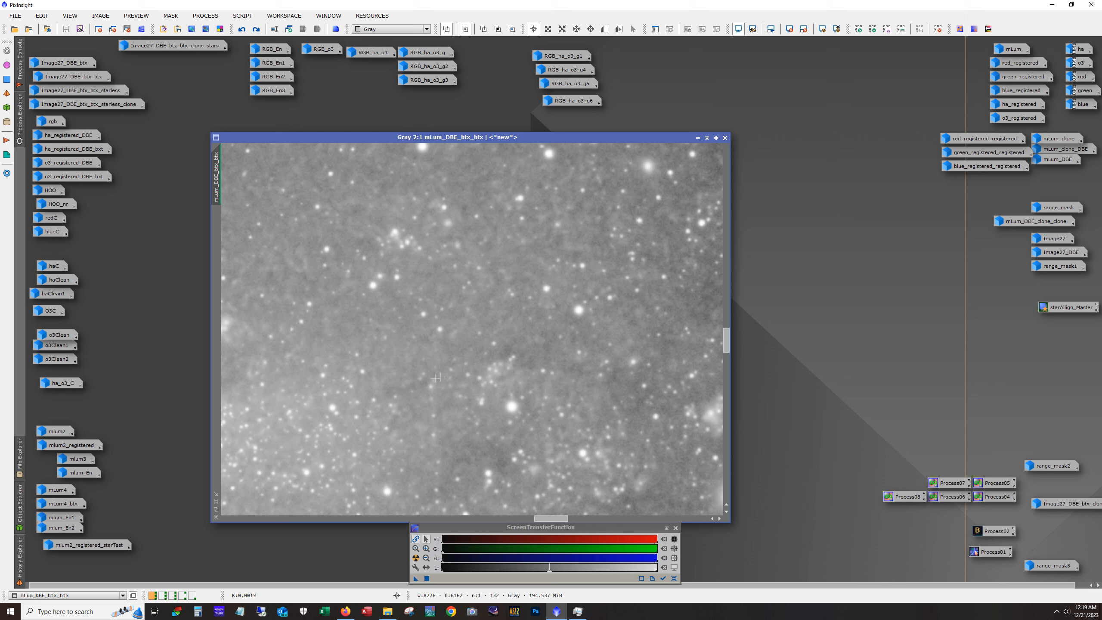
pyautogui.scroll(-1, 404, 399)
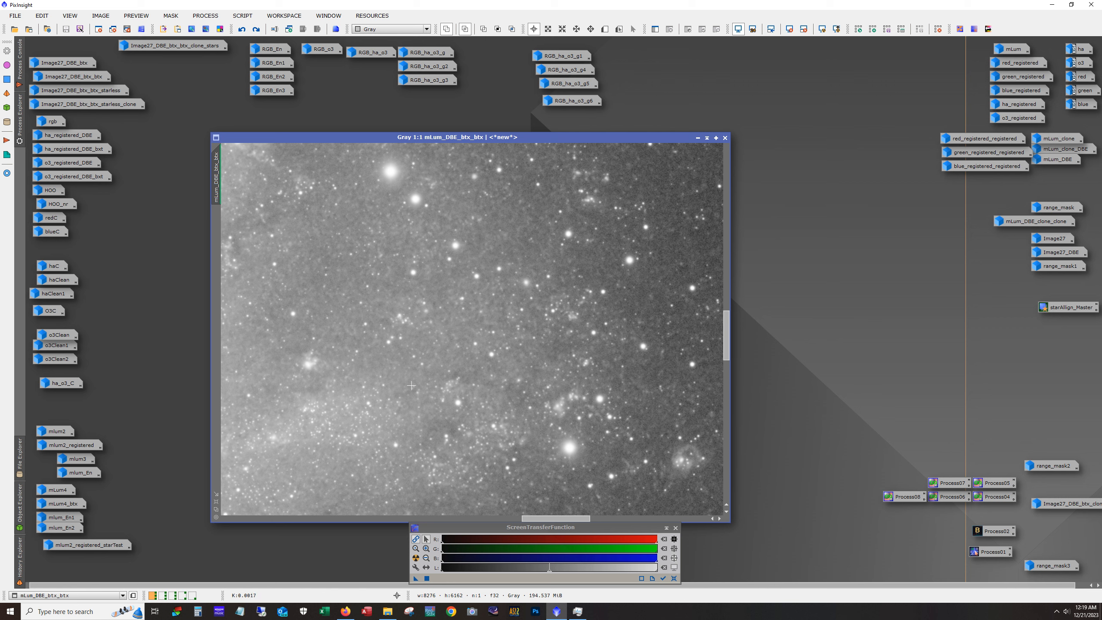
pyautogui.scroll(-6, 412, 399)
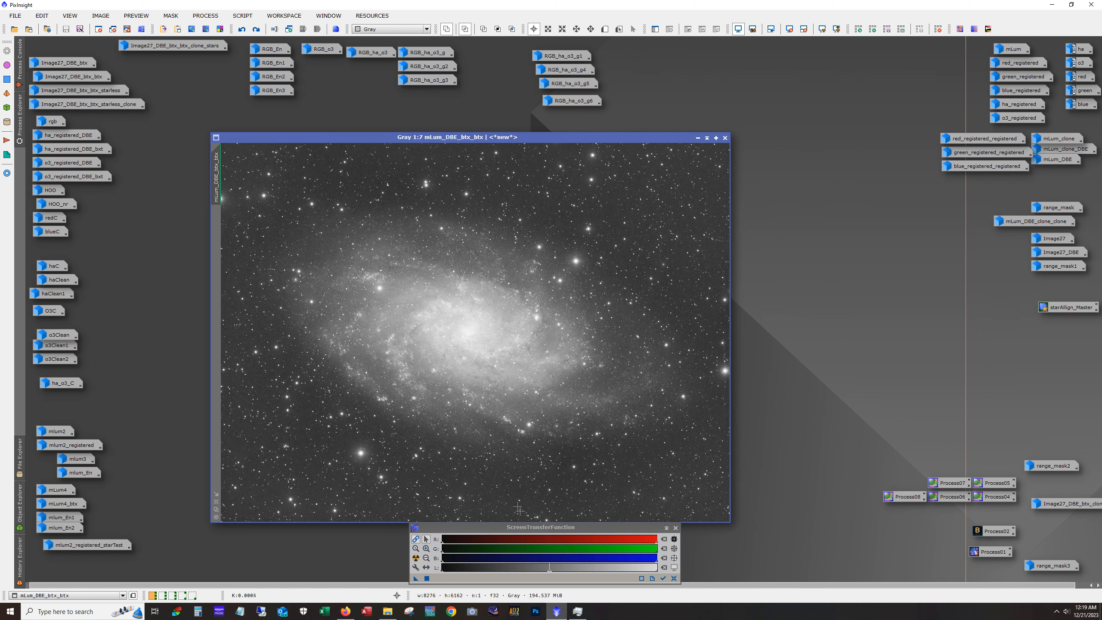
pyautogui.scroll(1, 478, 331)
pyautogui.scroll(1, 478, 331)
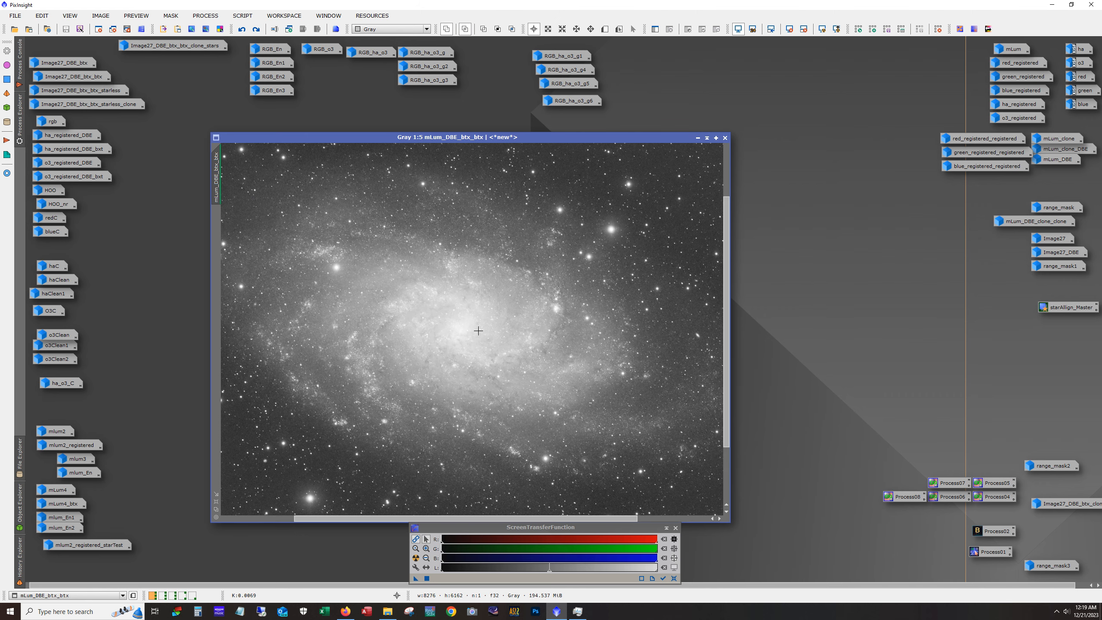
pyautogui.scroll(1, 472, 331)
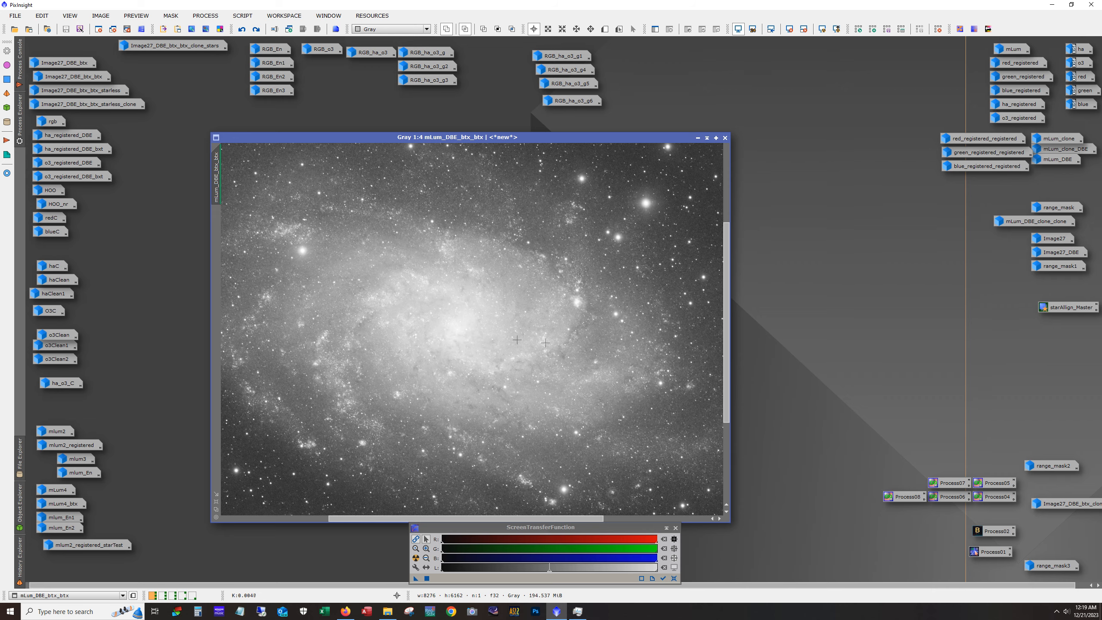
pyautogui.scroll(5, 627, 347)
pyautogui.scroll(-5, 628, 349)
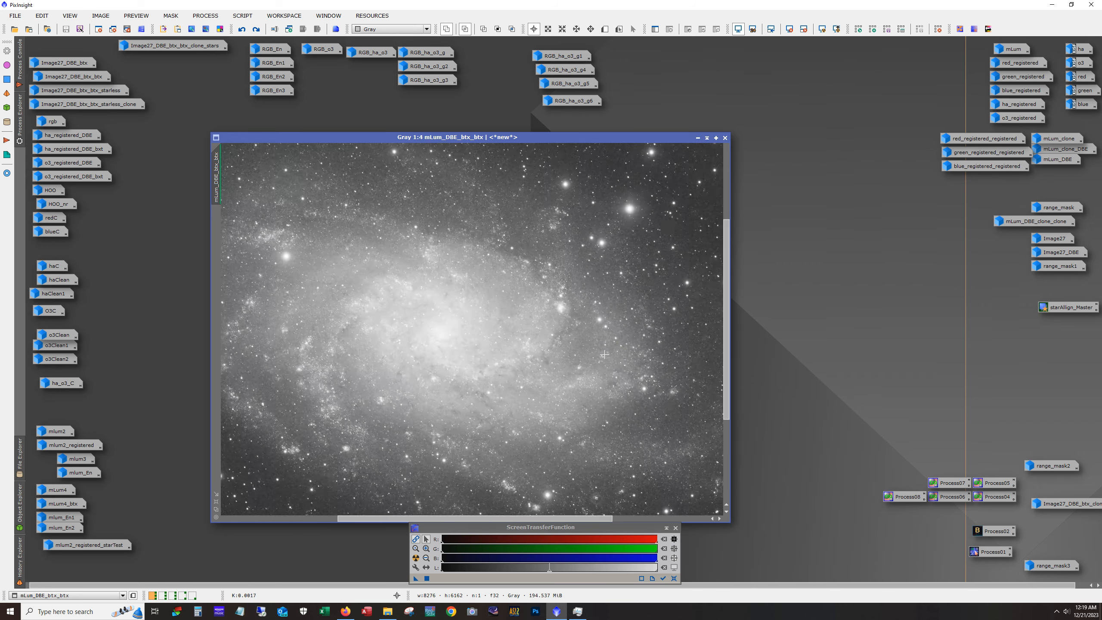
pyautogui.scroll(-1, 605, 355)
# Put away mLum_DBE_btx_btx, view the starless rgb image, and put it away again
pyautogui.click(699, 138)
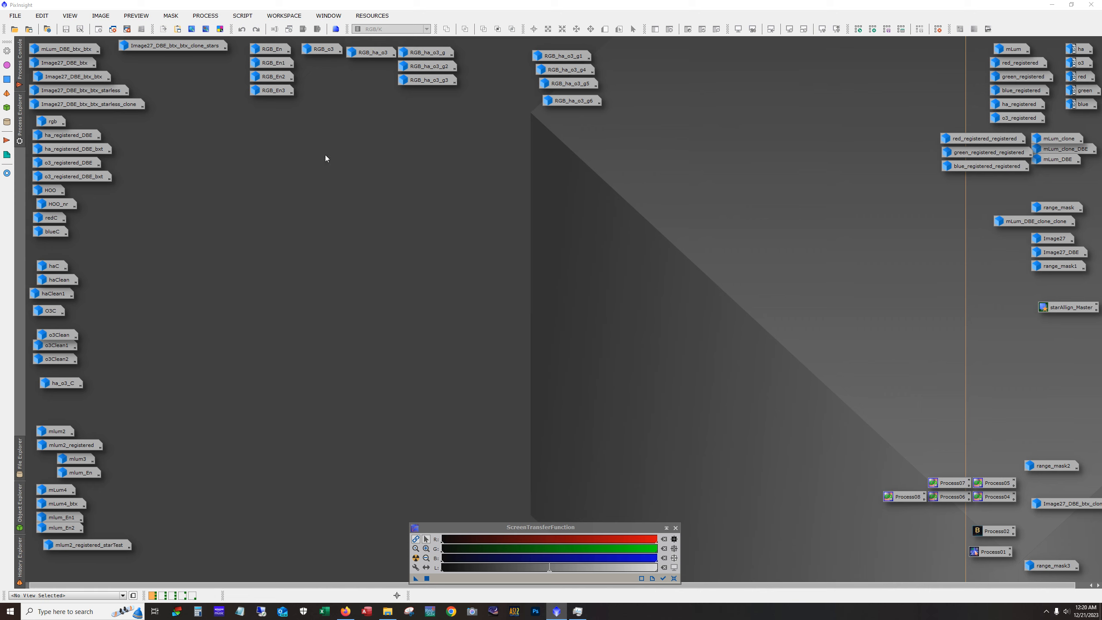
pyautogui.doubleClick(52, 122)
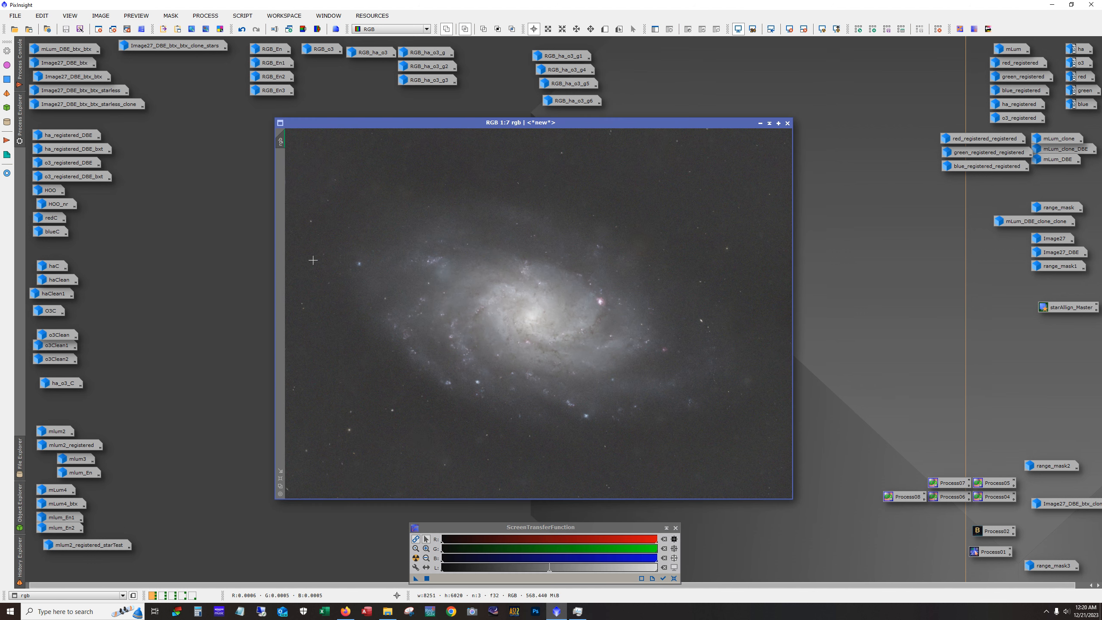
pyautogui.click(761, 123)
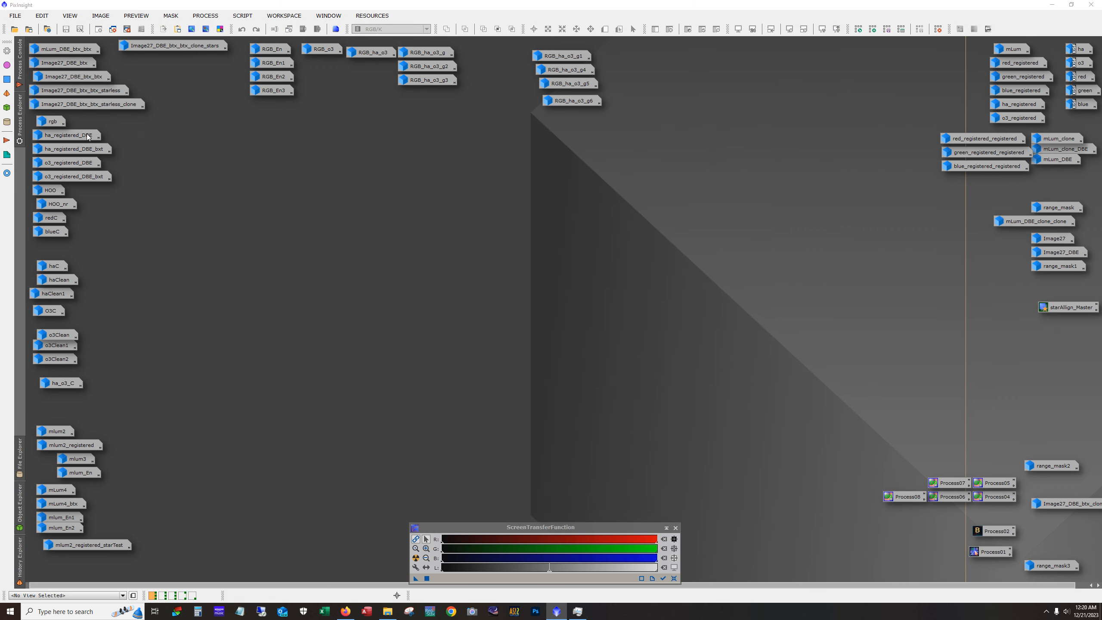
# View the ha_registered_DBE image and swap it for the starless ha_registered_DBE_bxt image
pyautogui.moveTo(86, 137)
pyautogui.doubleClick(84, 136)
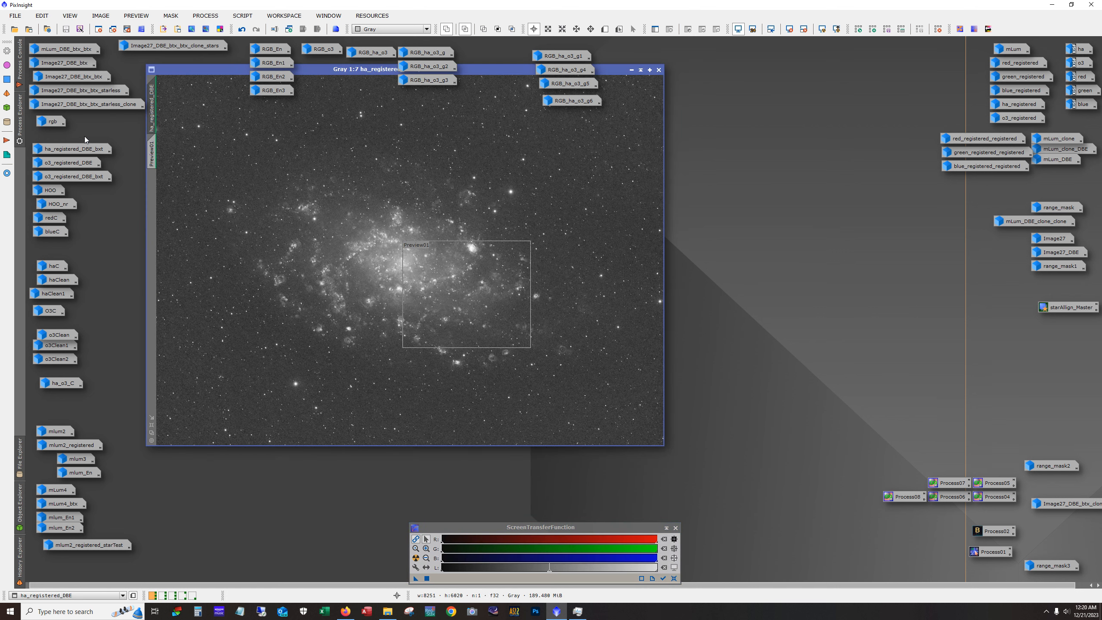
pyautogui.moveTo(472, 73); pyautogui.dragTo(489, 91)
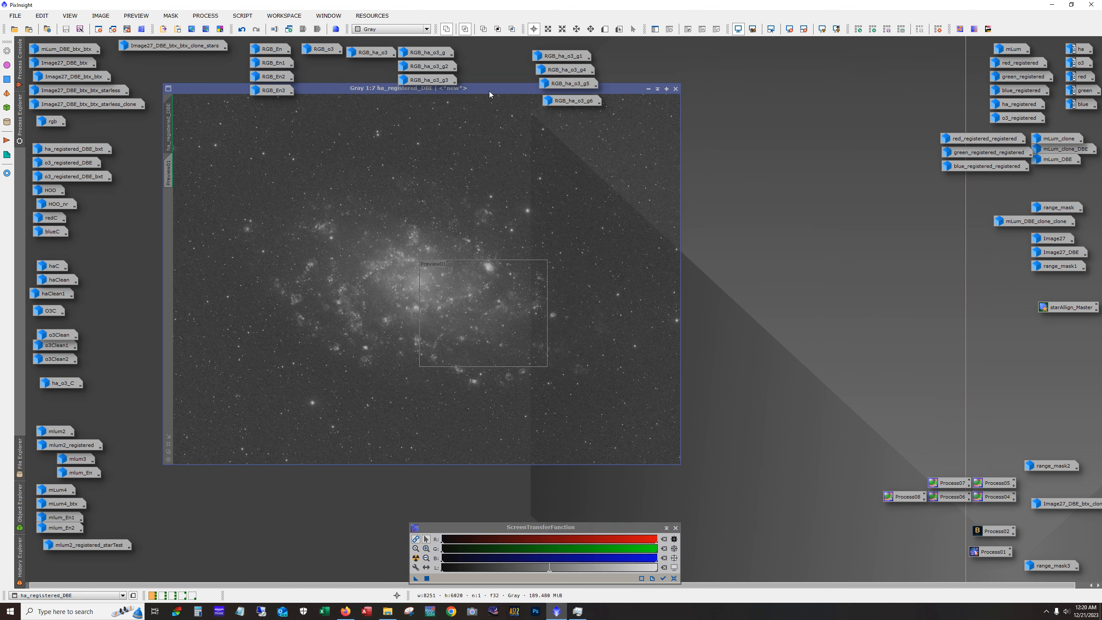
pyautogui.click(649, 89)
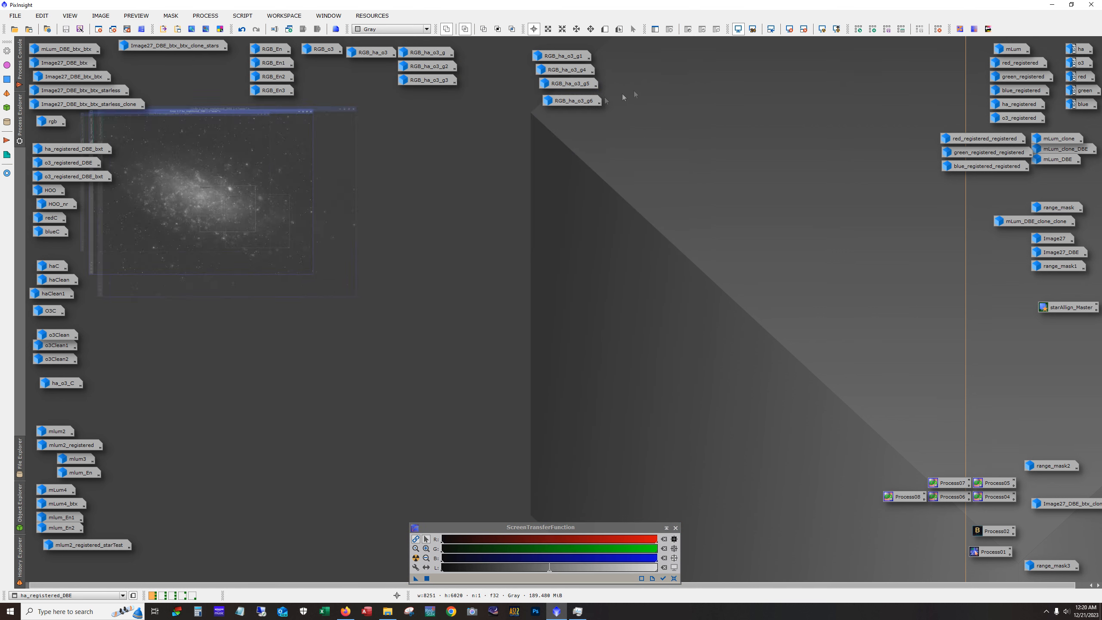
pyautogui.doubleClick(97, 150)
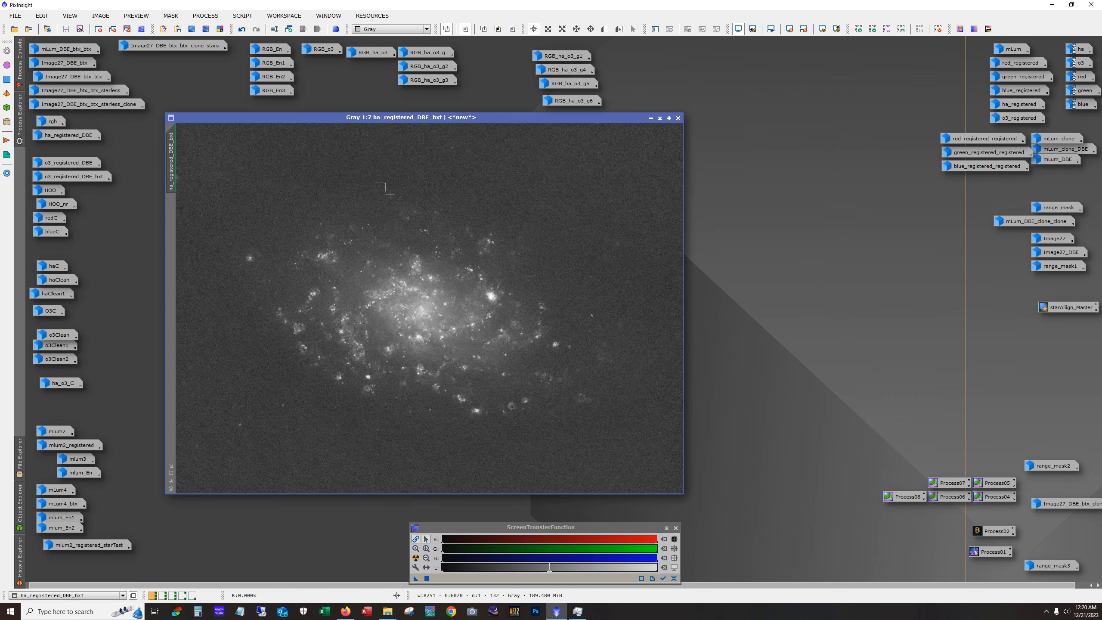
# Examine the emission regions along the galaxy's lower and right-hand outskirts in ha_registered_DBE_bxt, up to 1:2
pyautogui.scroll(4, 411, 395)
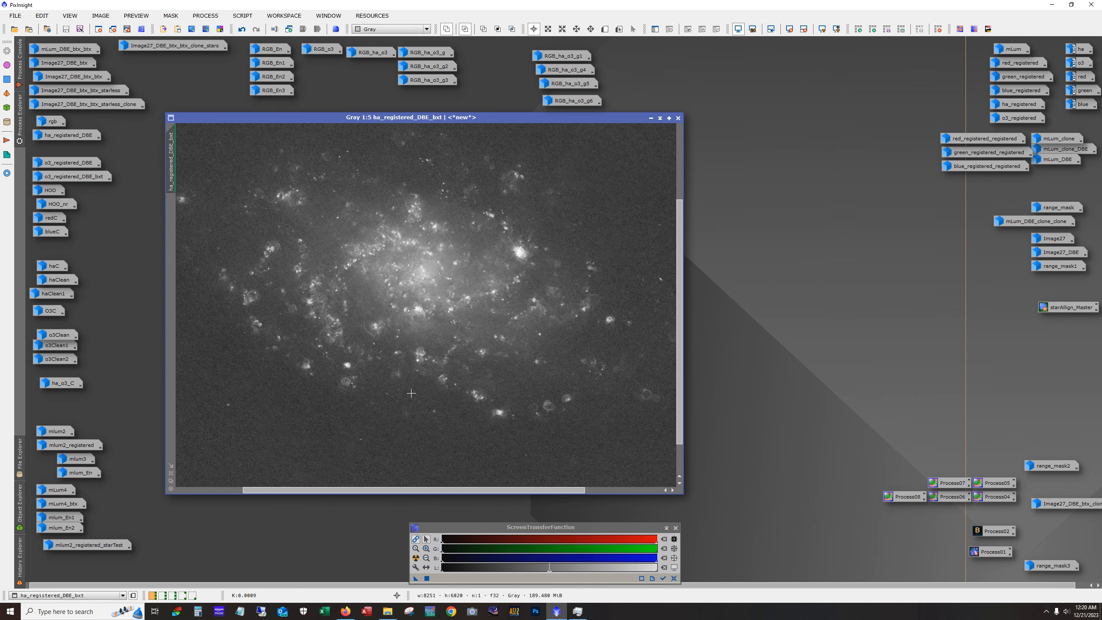
pyautogui.scroll(1, 409, 363)
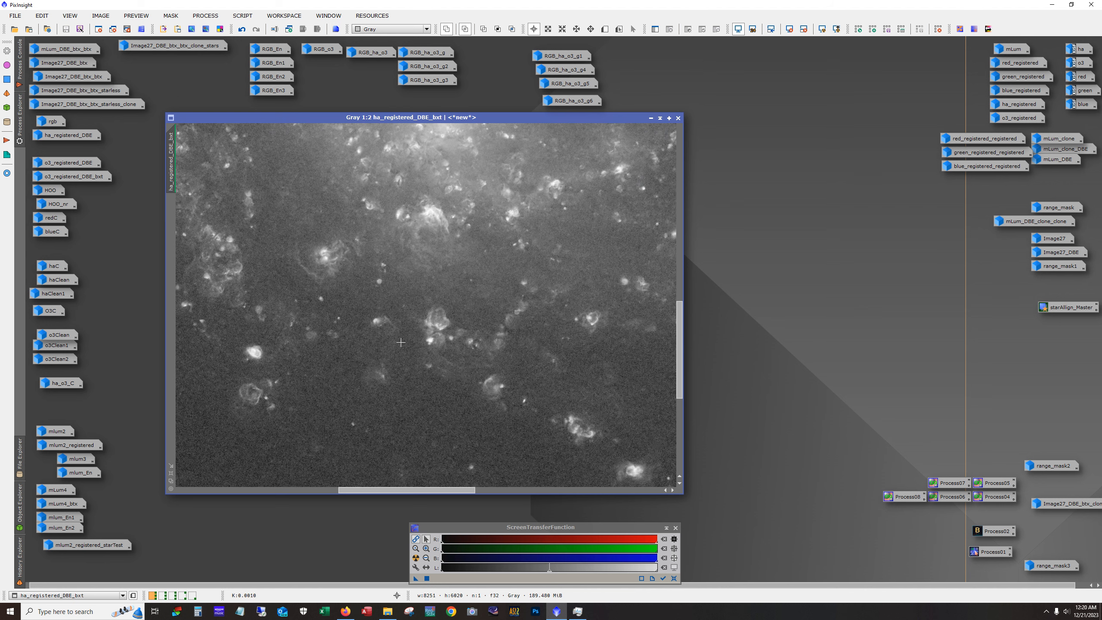
pyautogui.moveTo(436, 487); pyautogui.dragTo(518, 490)
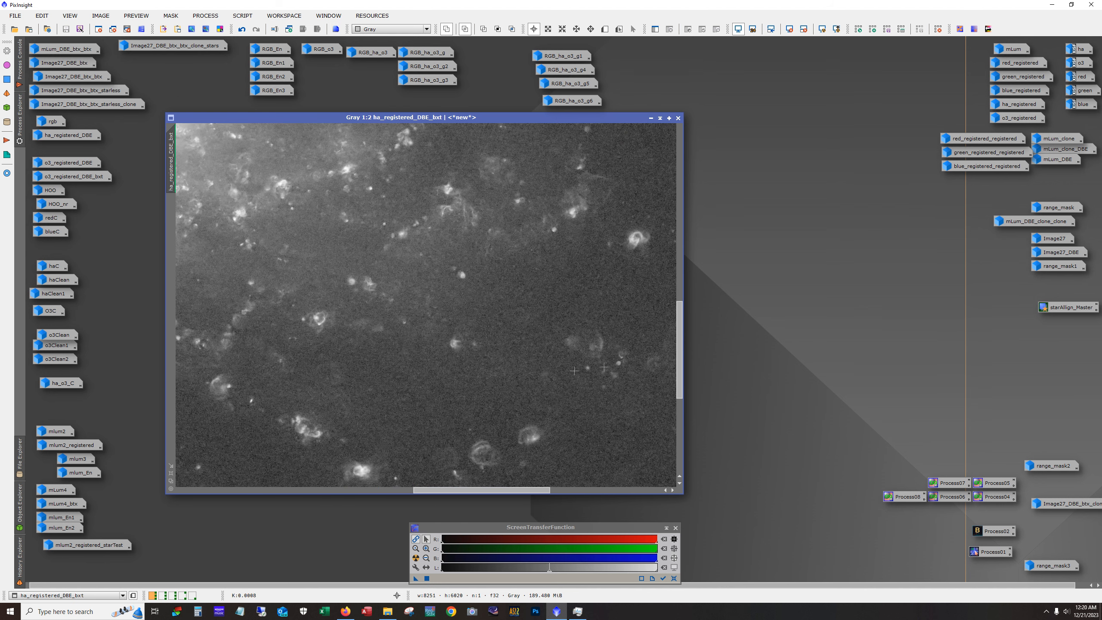
pyautogui.moveTo(678, 354); pyautogui.dragTo(679, 377)
pyautogui.scroll(1, 562, 387)
pyautogui.moveTo(507, 489); pyautogui.dragTo(416, 489)
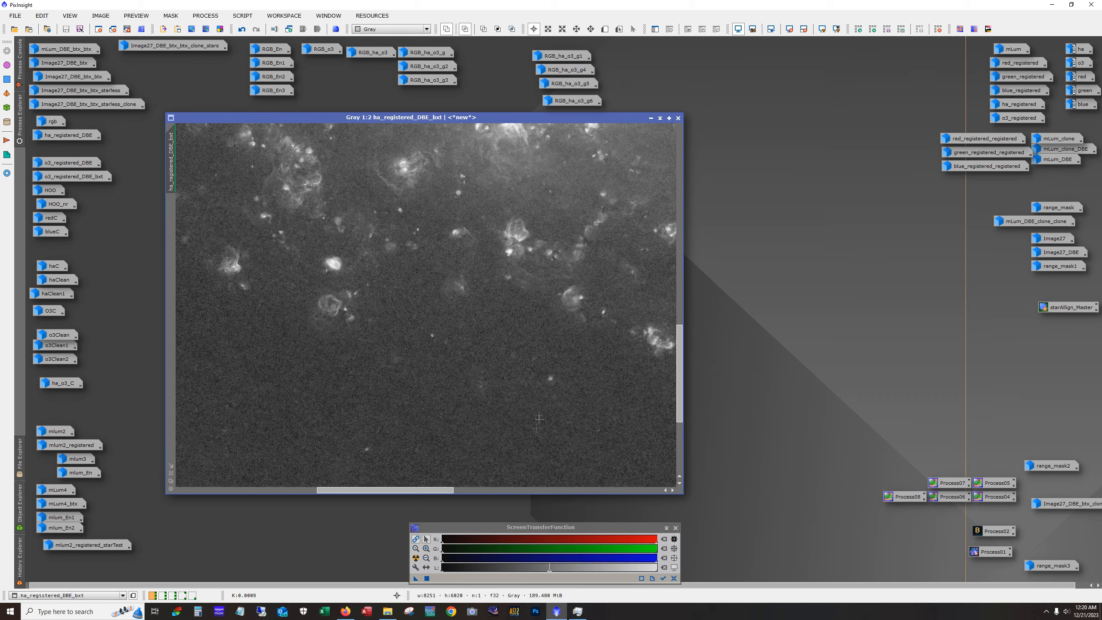
pyautogui.hscroll(-3, 411, 481)
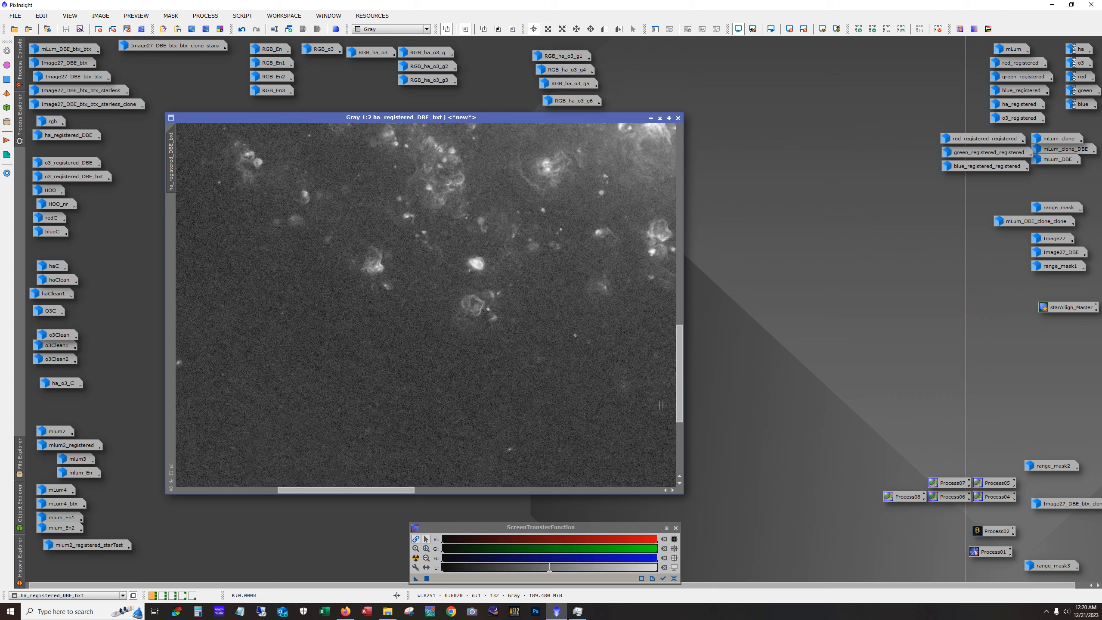
# Examine the left-hand arms, core and bubble nebula below the core in ha_registered_DBE_bxt, and put the image away
pyautogui.moveTo(678, 404); pyautogui.dragTo(689, 357)
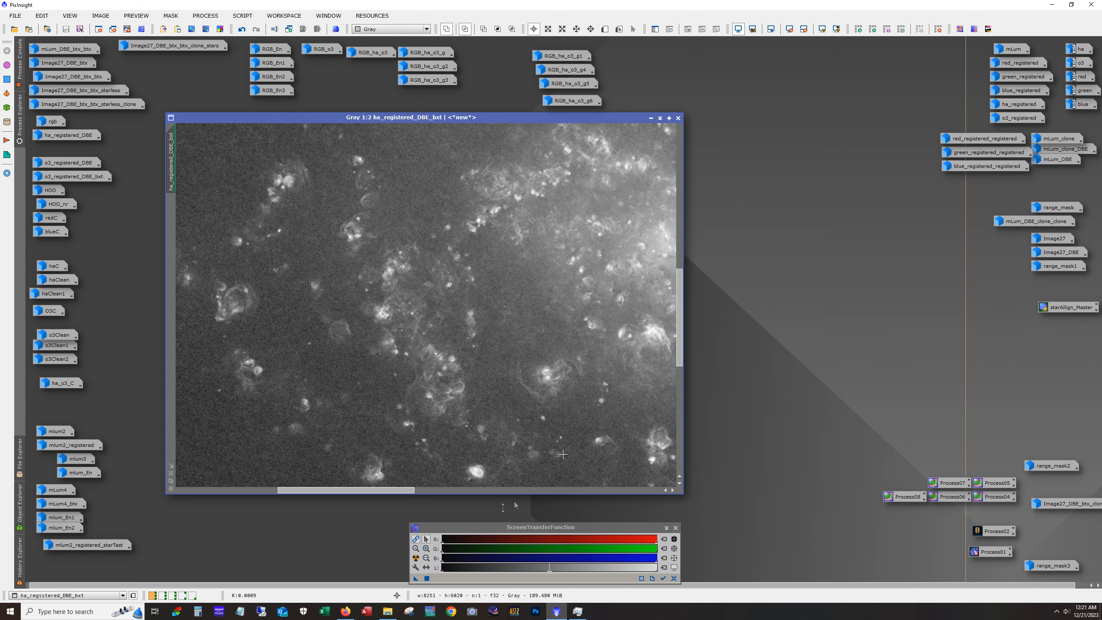
pyautogui.moveTo(381, 491); pyautogui.dragTo(437, 496)
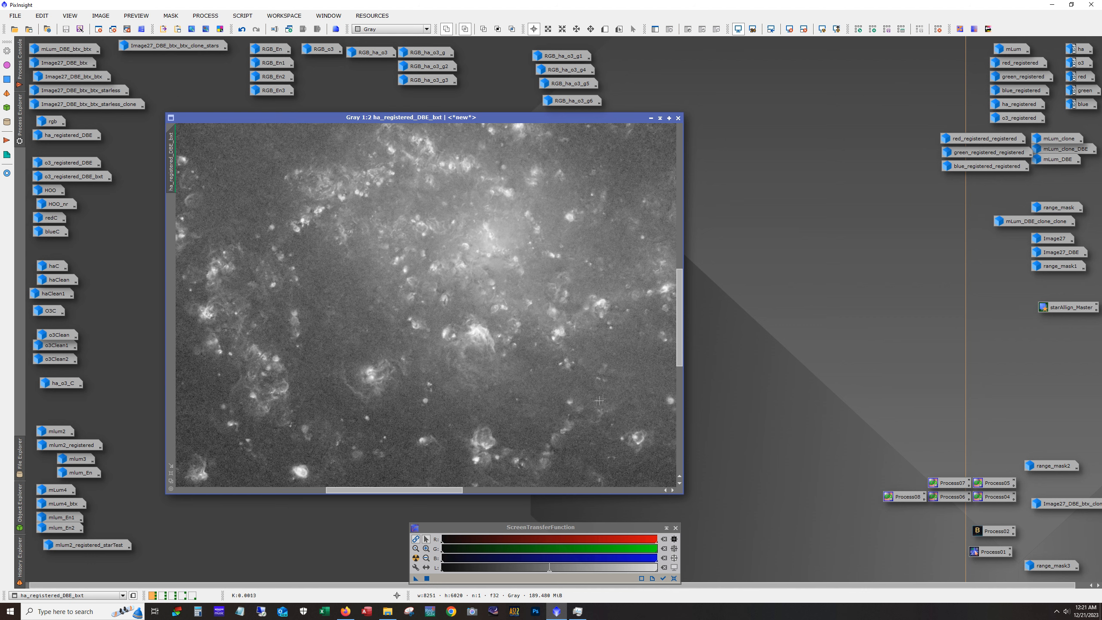
pyautogui.moveTo(680, 364); pyautogui.dragTo(681, 383)
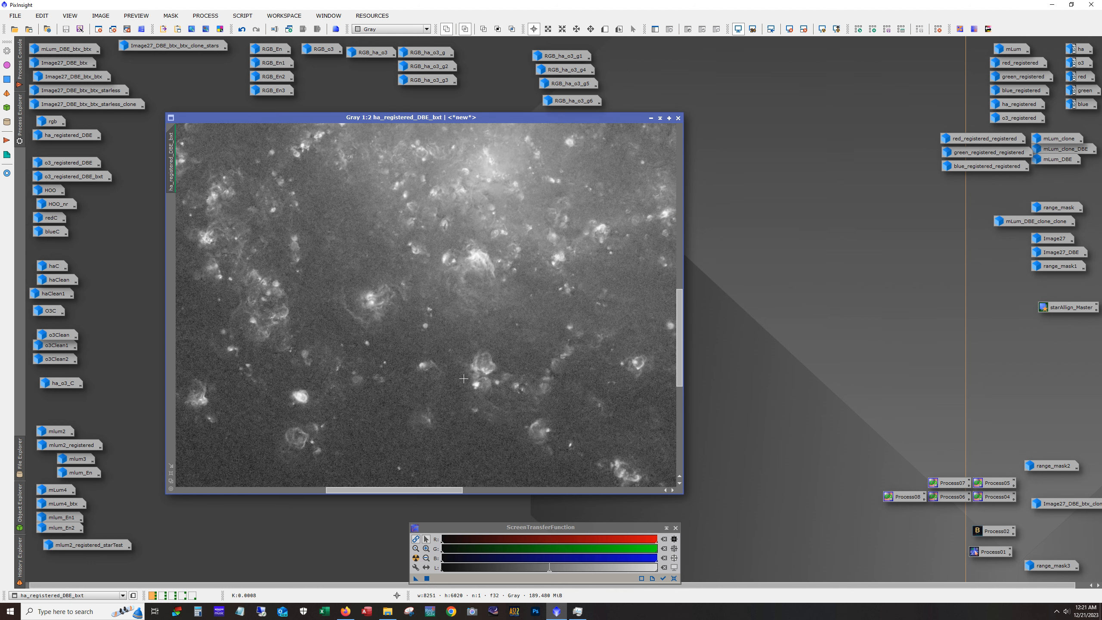
pyautogui.scroll(1, 487, 379)
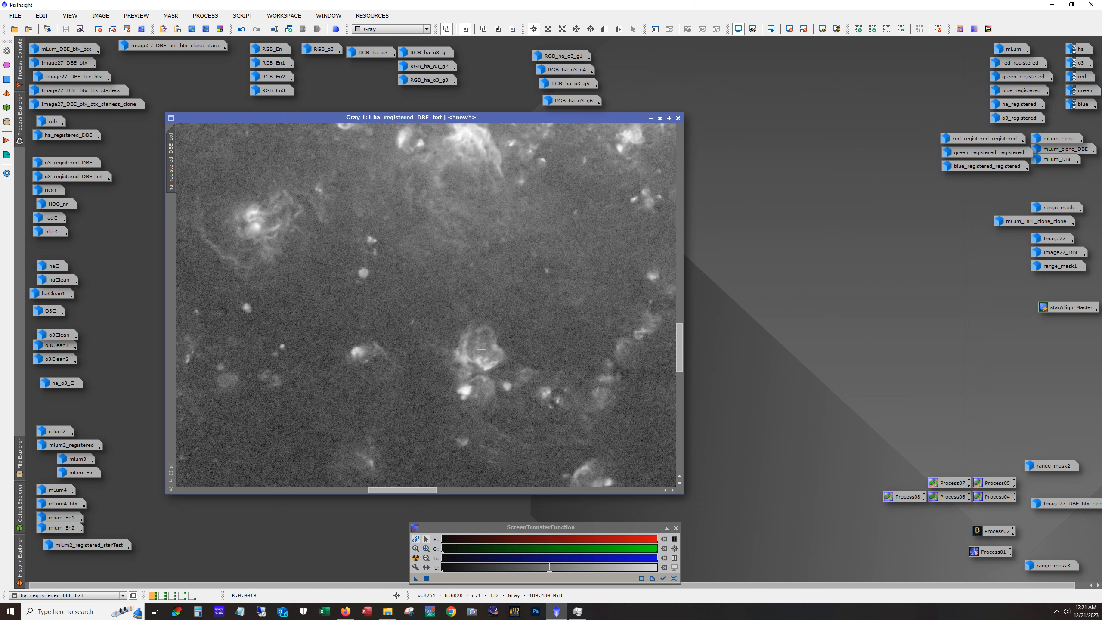
pyautogui.scroll(-1, 488, 393)
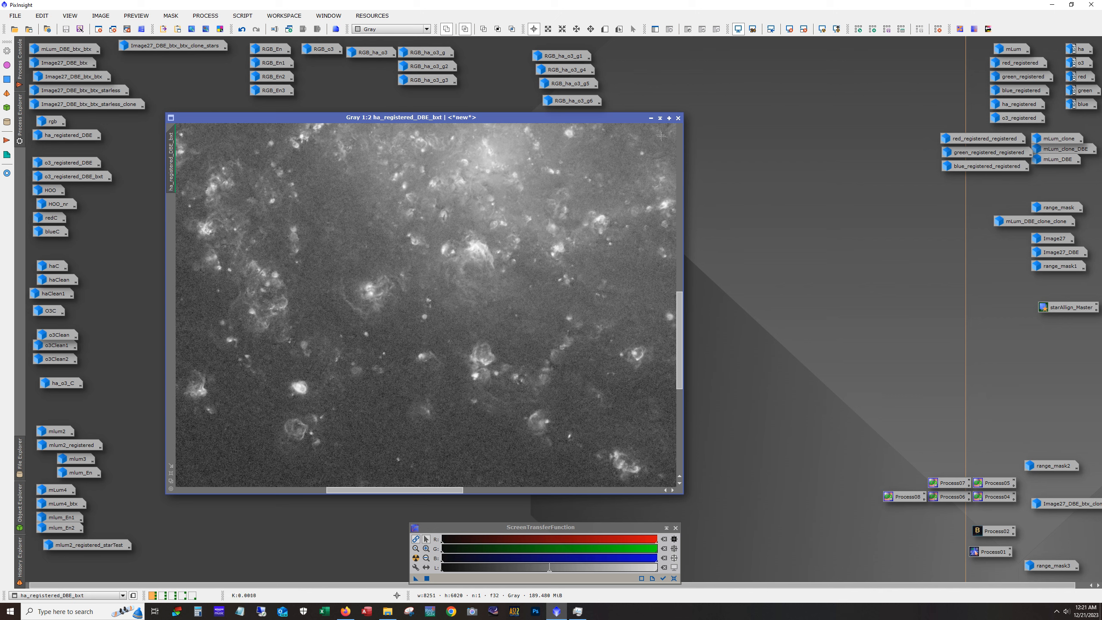
pyautogui.click(651, 117)
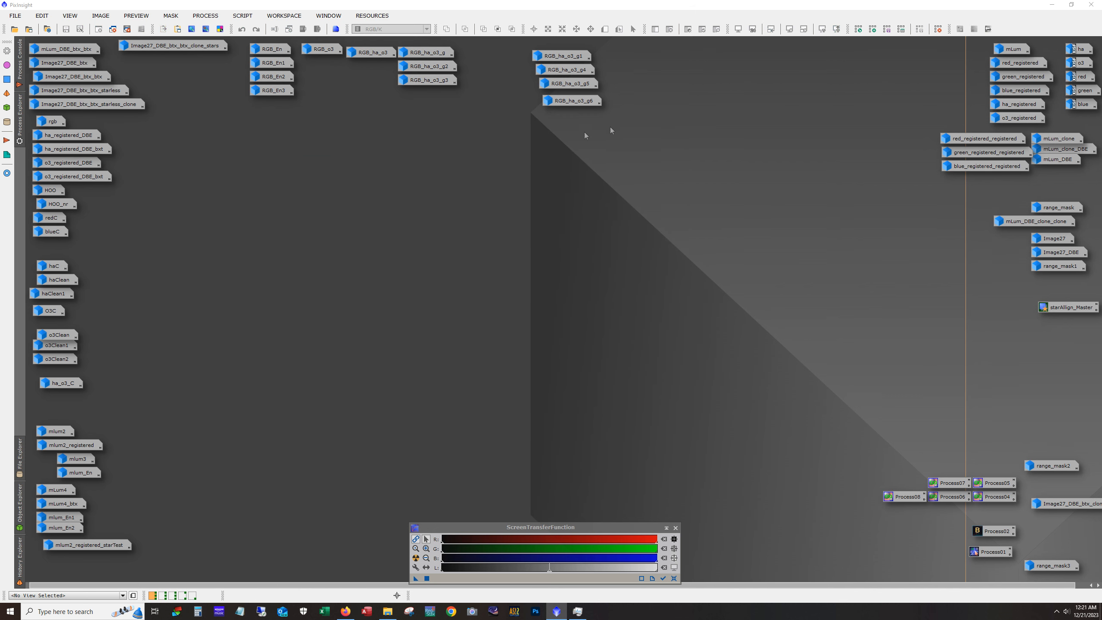
# Open o3_registered_DBE_bxt, compare it with the whole galaxy in ha_registered_DBE_bxt, and put the Ha image away
pyautogui.doubleClick(71, 177)
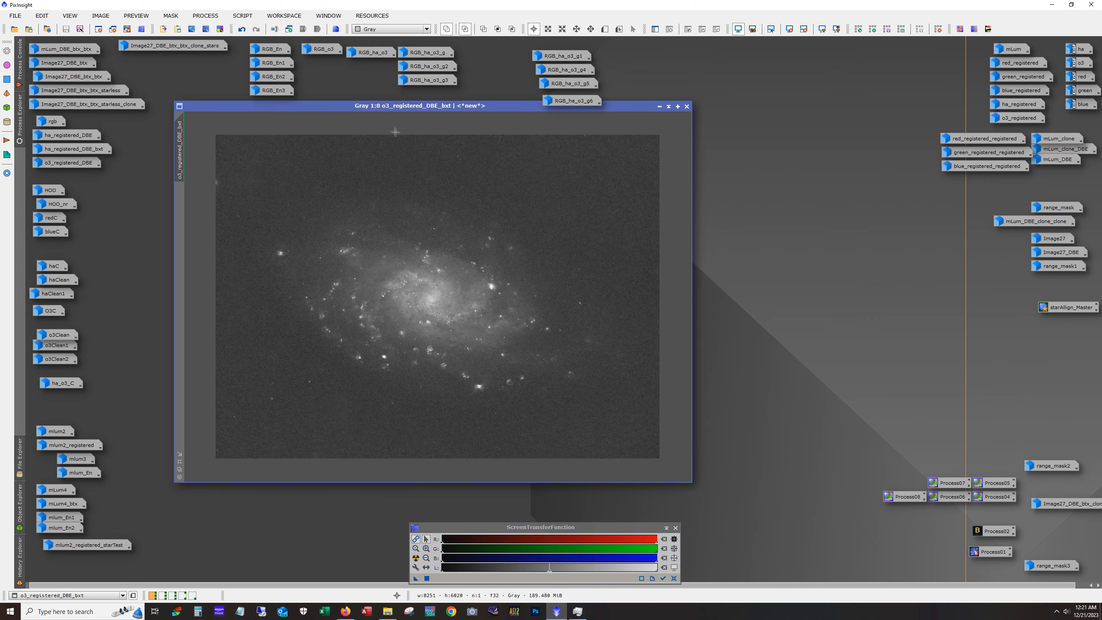
pyautogui.moveTo(376, 106); pyautogui.dragTo(422, 127)
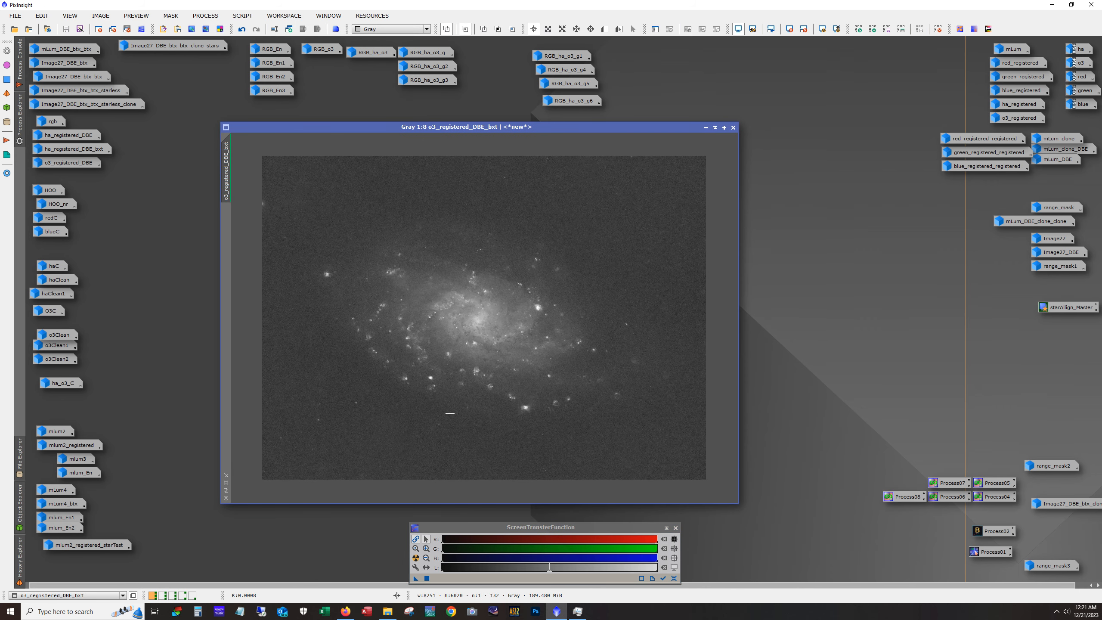
pyautogui.moveTo(72, 150)
pyautogui.doubleClick(69, 149)
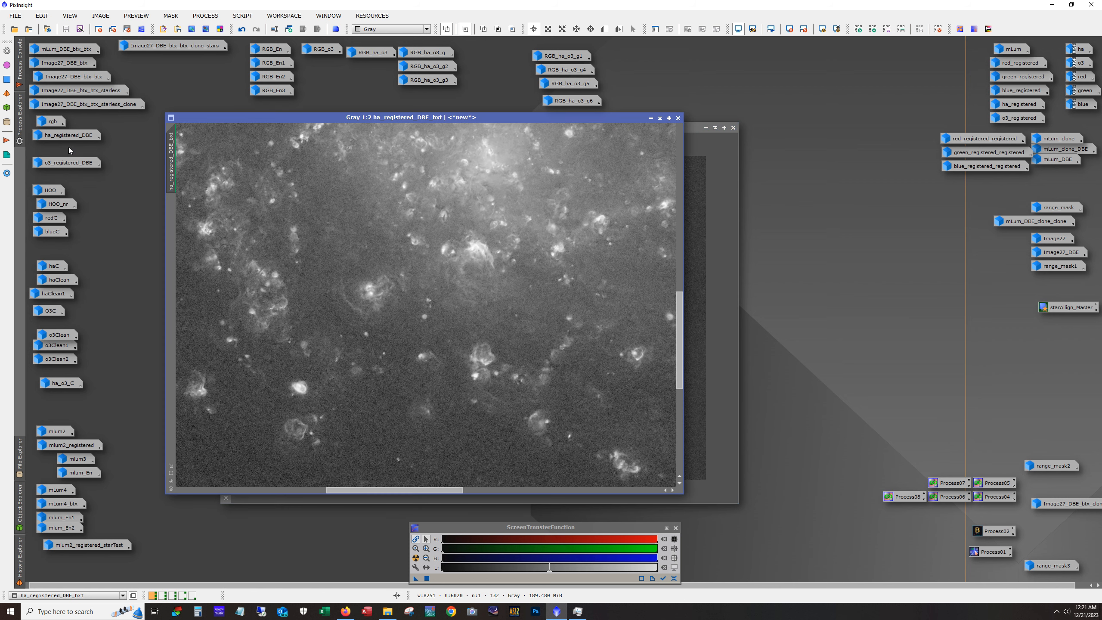
pyautogui.scroll(-2, 430, 282)
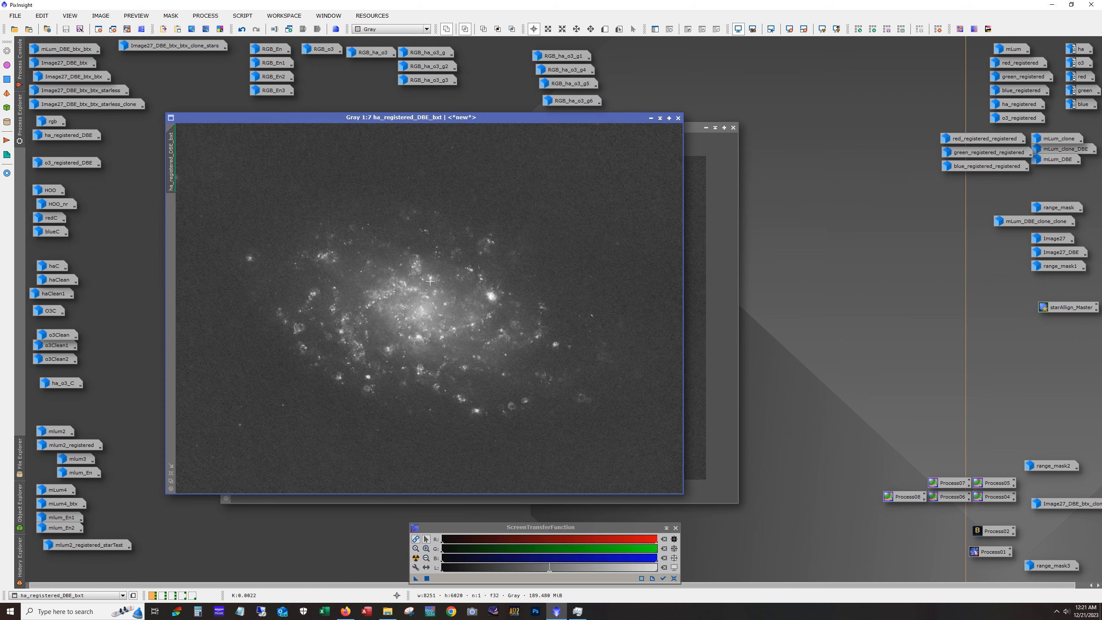
pyautogui.click(651, 118)
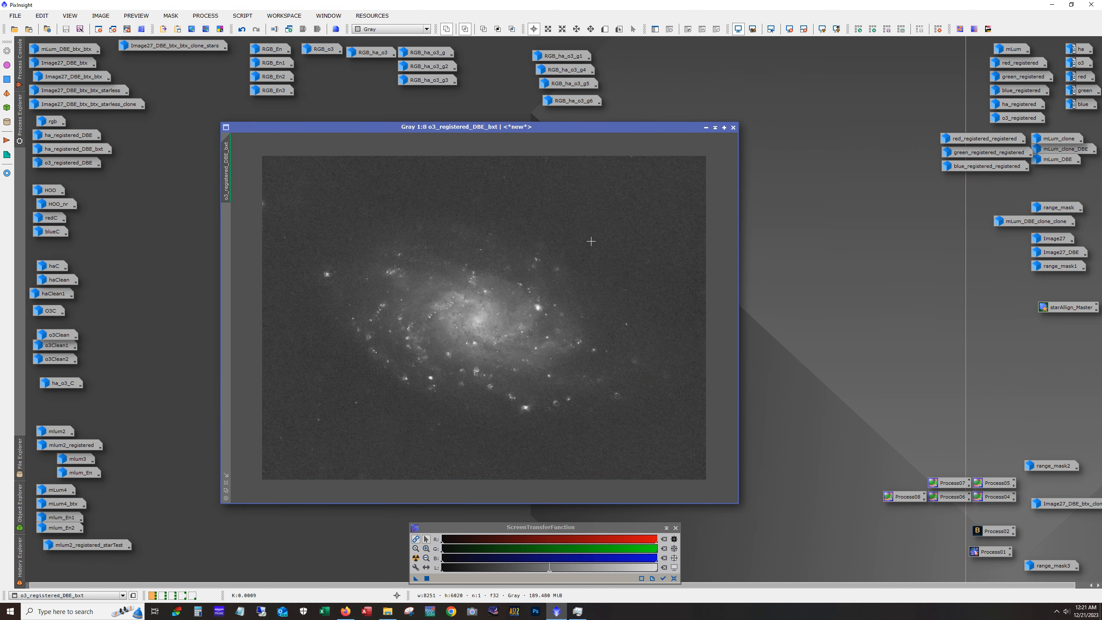
# Examine the bubble nebula below the core and the left and upper-left emission regions in o3_registered_DBE_bxt, between 1:2 and 2:1
pyautogui.scroll(5, 479, 381)
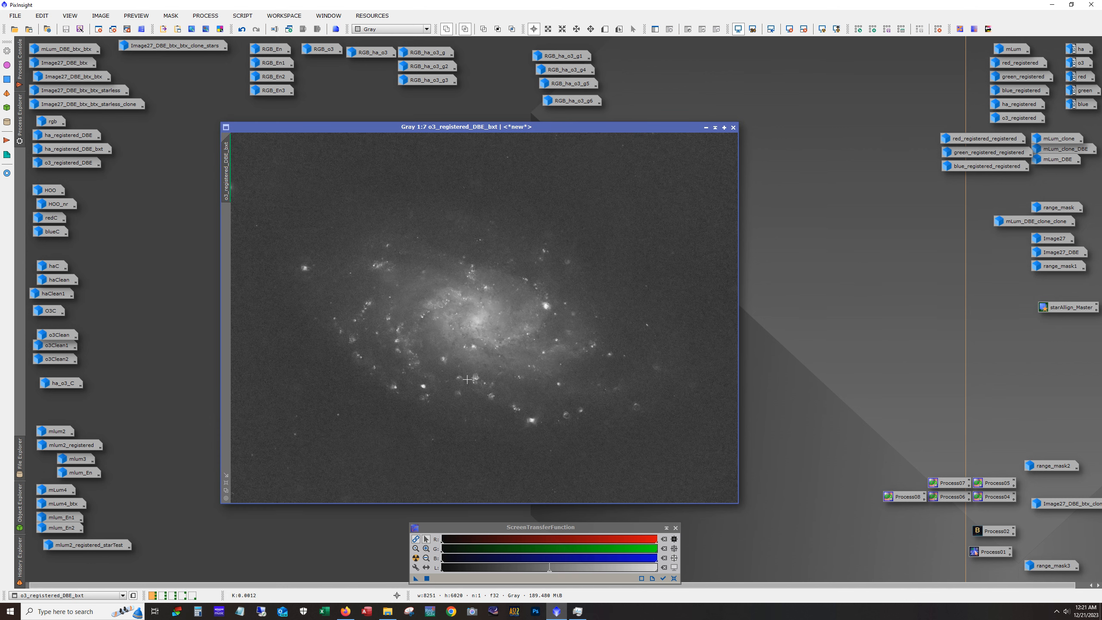
pyautogui.scroll(2, 475, 380)
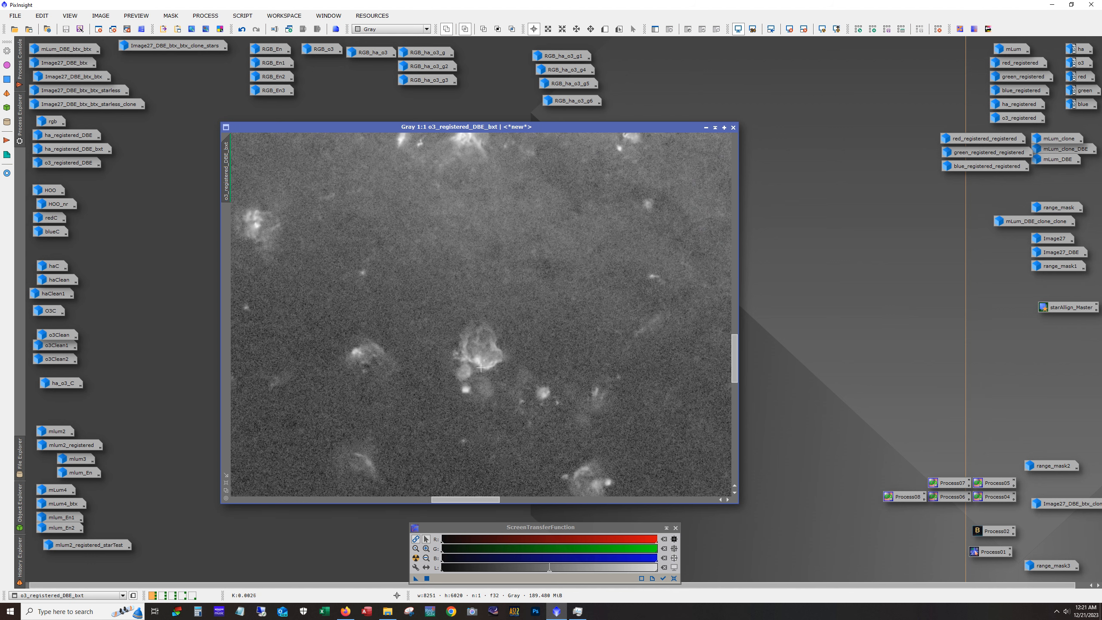
pyautogui.scroll(1, 493, 378)
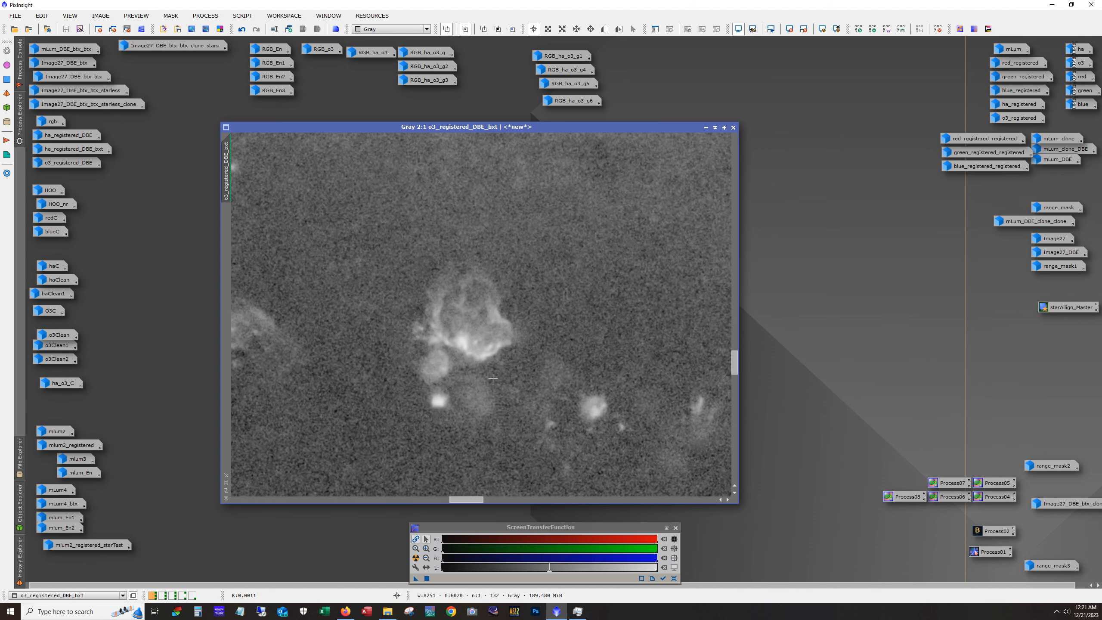
pyautogui.scroll(-1, 493, 378)
pyautogui.moveTo(478, 500); pyautogui.dragTo(383, 500)
pyautogui.scroll(-1, 477, 393)
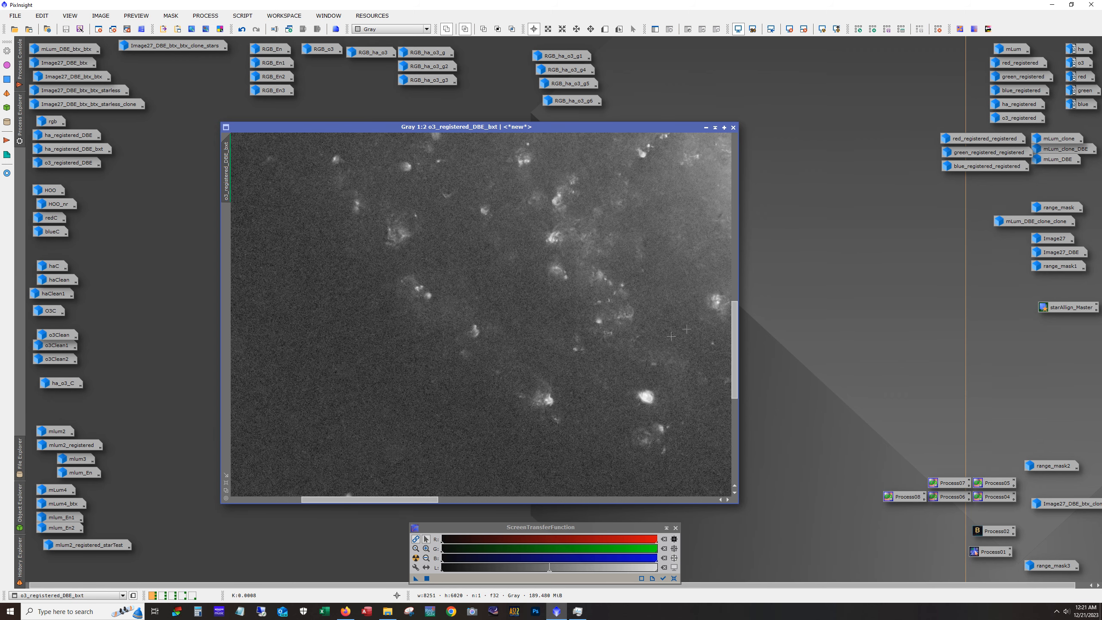
pyautogui.moveTo(736, 337); pyautogui.dragTo(751, 258)
pyautogui.scroll(2, 563, 232)
pyautogui.scroll(-1, 529, 273)
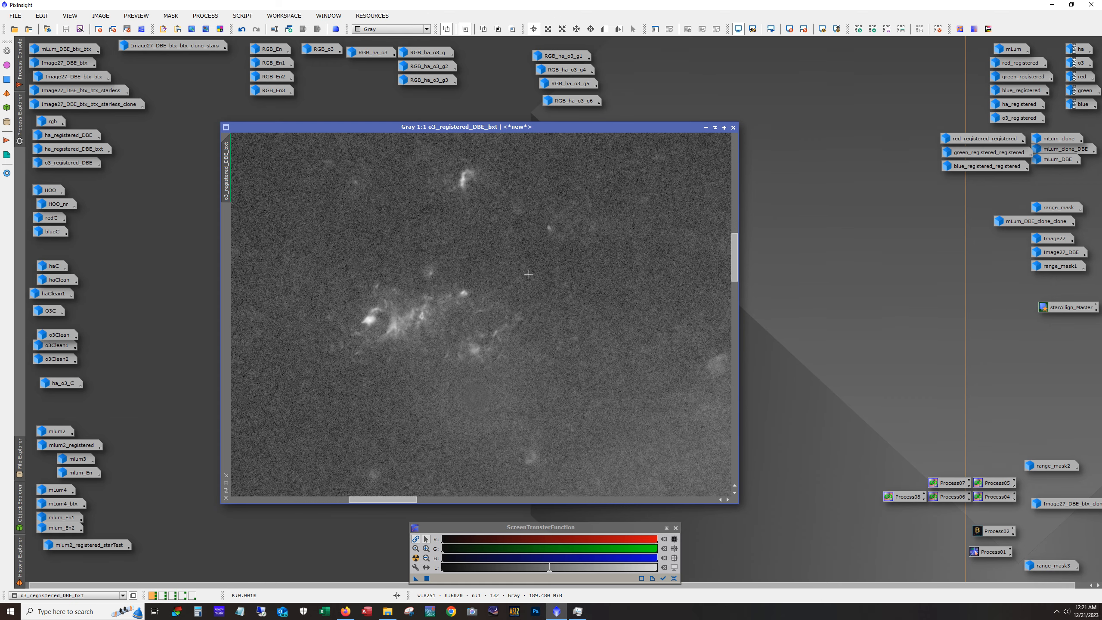
# Examine the upper-right and right-hand arms of o3_registered_DBE_bxt, view the whole galaxy at 1:7, and put the image away
pyautogui.moveTo(410, 499); pyautogui.dragTo(572, 506)
pyautogui.scroll(-1, 552, 434)
pyautogui.scroll(1, 552, 434)
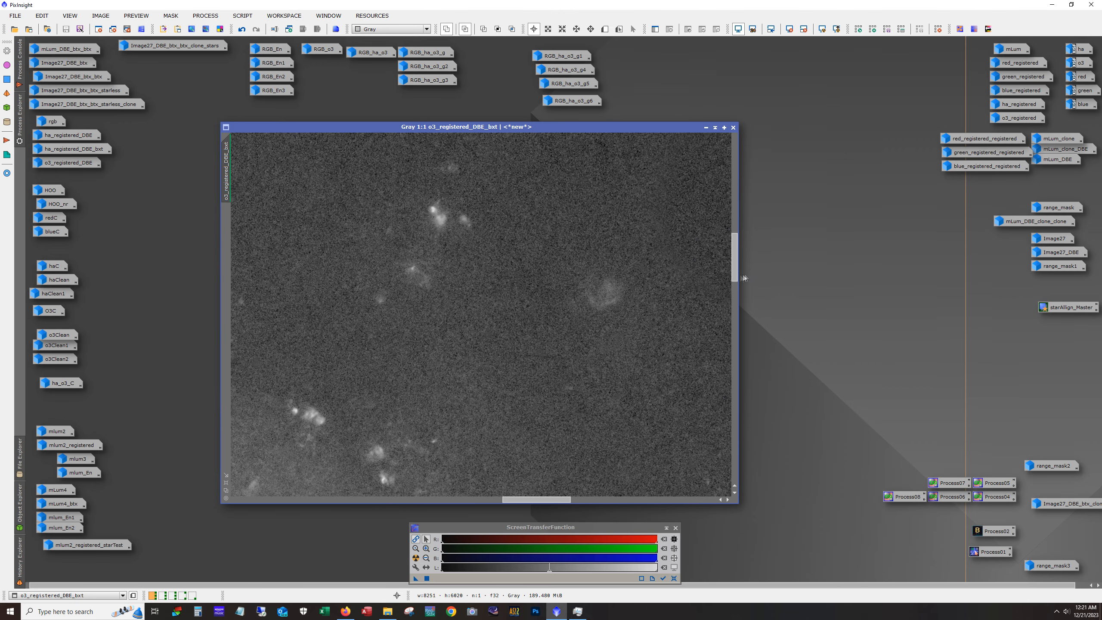
pyautogui.moveTo(736, 276); pyautogui.dragTo(739, 361)
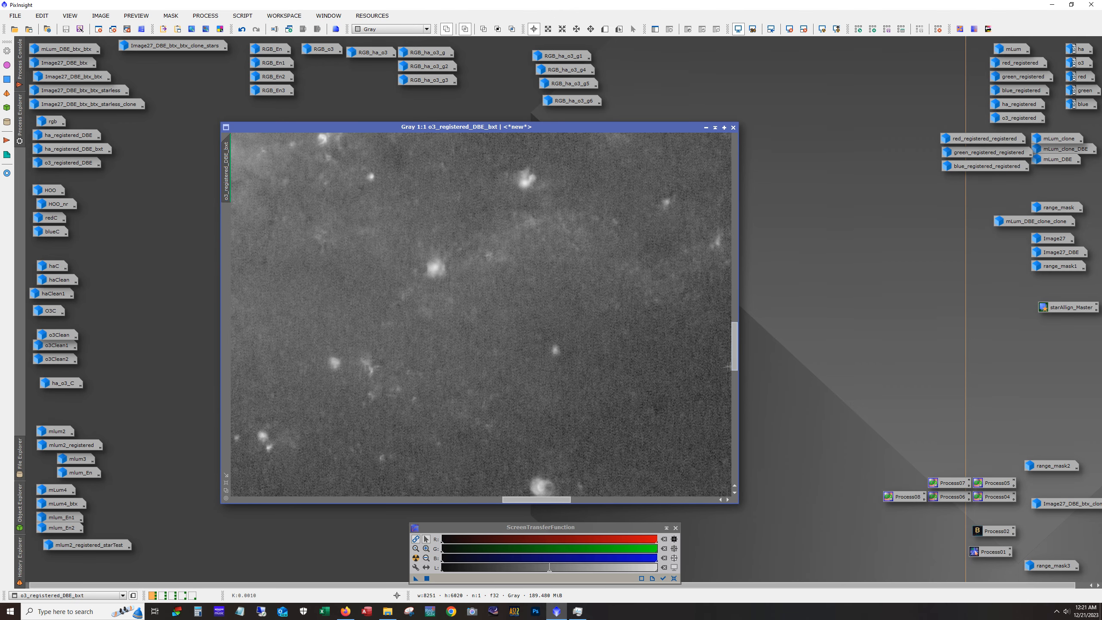
pyautogui.scroll(-1, 545, 324)
pyautogui.scroll(-1, 545, 323)
pyautogui.scroll(2, 554, 283)
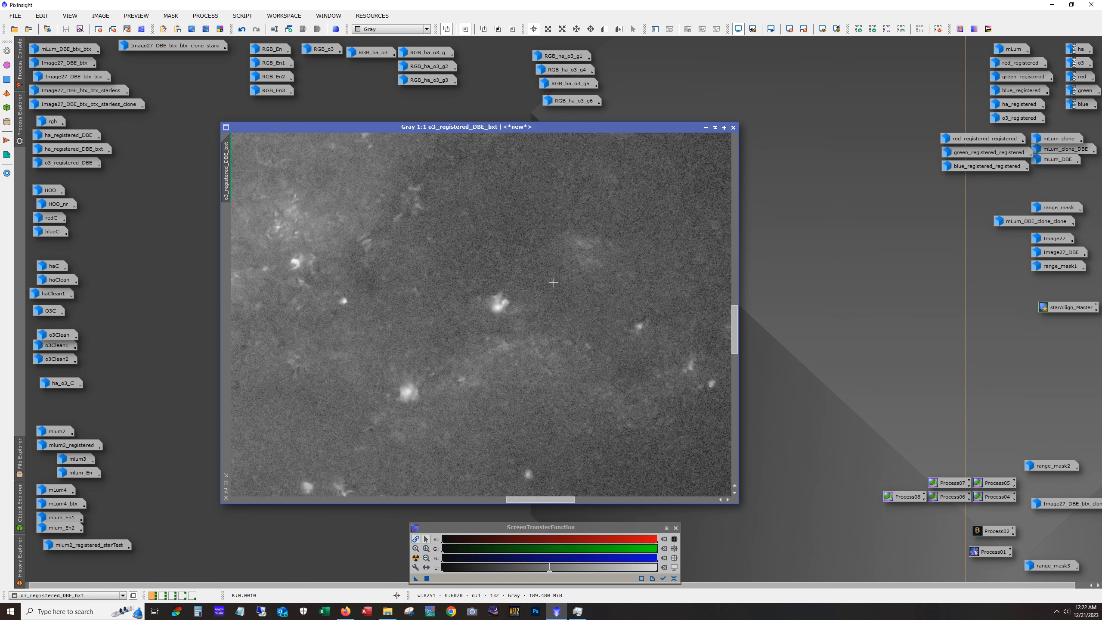
pyautogui.moveTo(549, 502); pyautogui.dragTo(519, 502)
pyautogui.moveTo(735, 345); pyautogui.dragTo(729, 387)
pyautogui.scroll(-6, 503, 351)
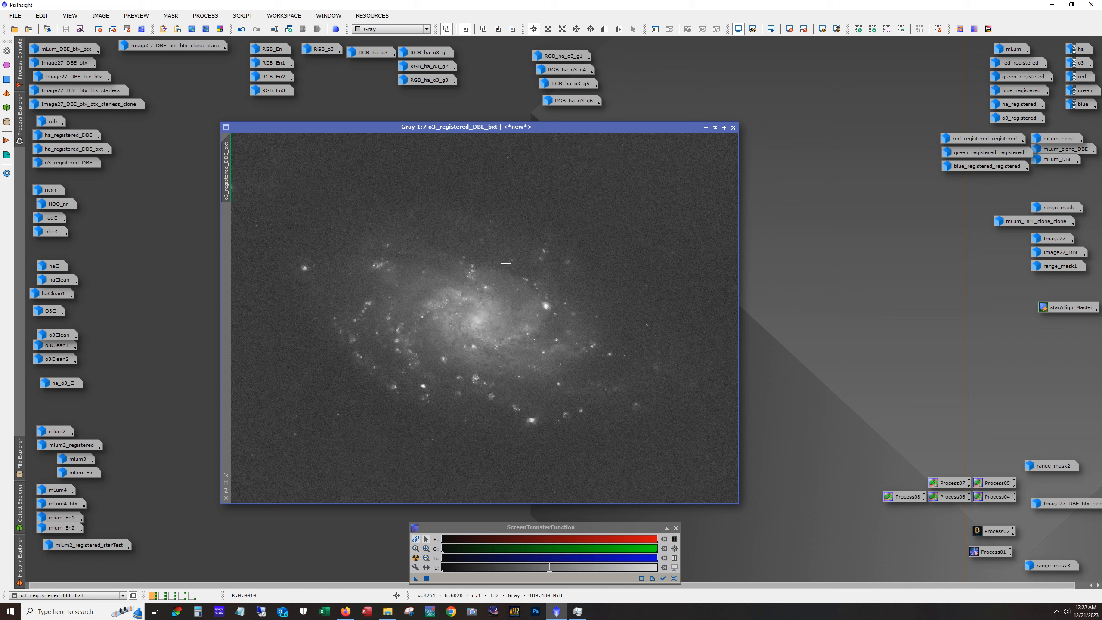
pyautogui.click(710, 129)
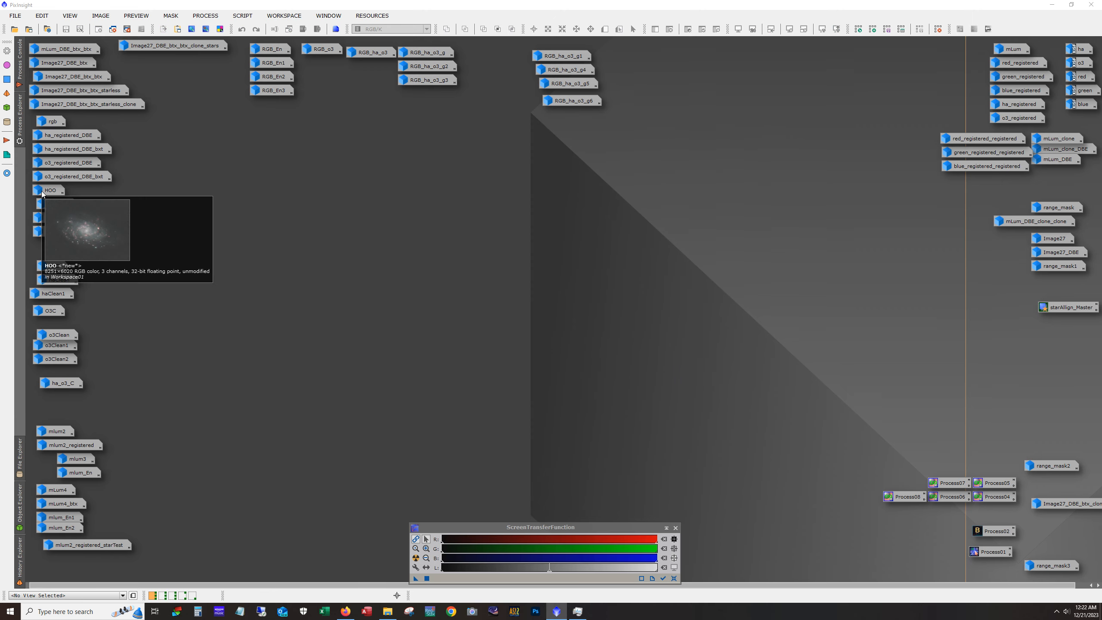
# Open the HOO_nr image and examine the bubble nebulae and emission regions below the galaxy's core at 1:1
pyautogui.doubleClick(53, 205)
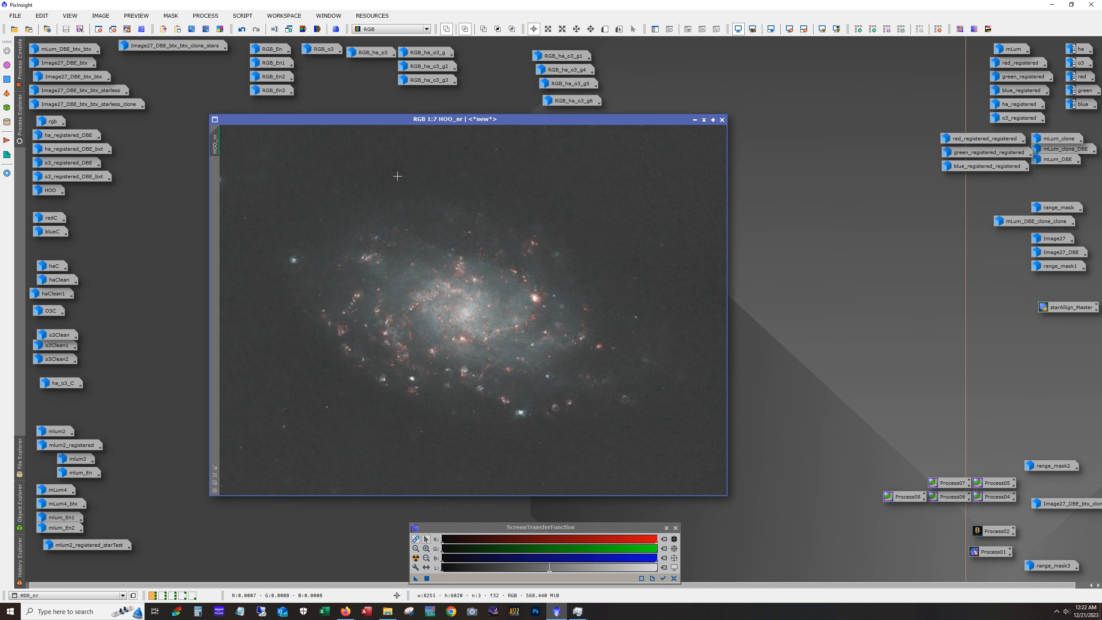
pyautogui.press('F12')
pyautogui.press('F12')
pyautogui.press('F12')
pyautogui.press('F12')
pyautogui.scroll(4, 422, 364)
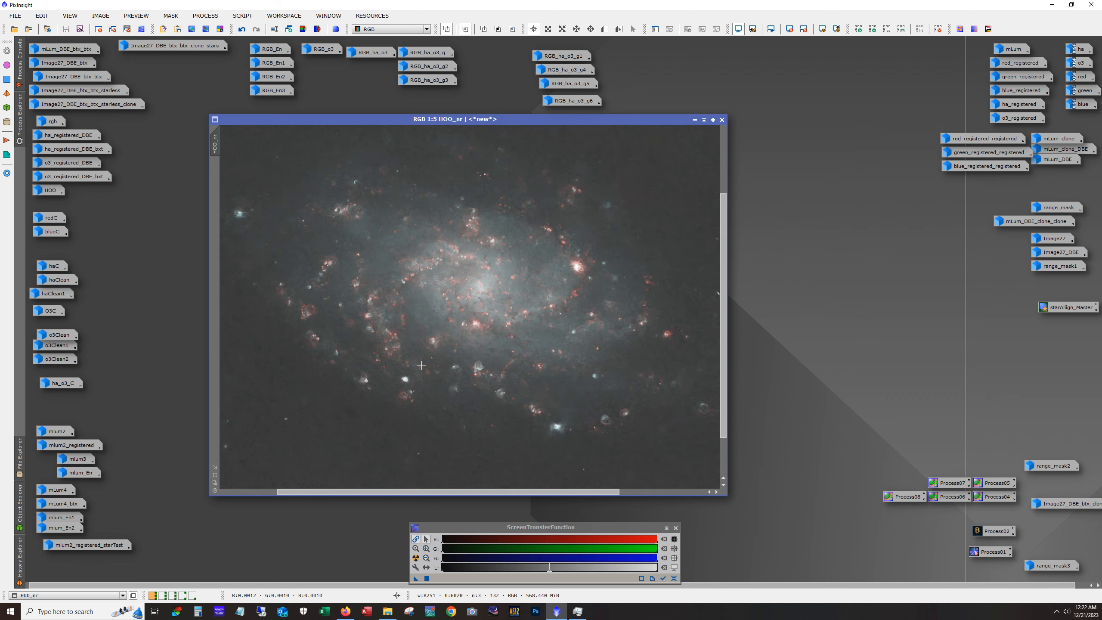
pyautogui.scroll(2, 422, 363)
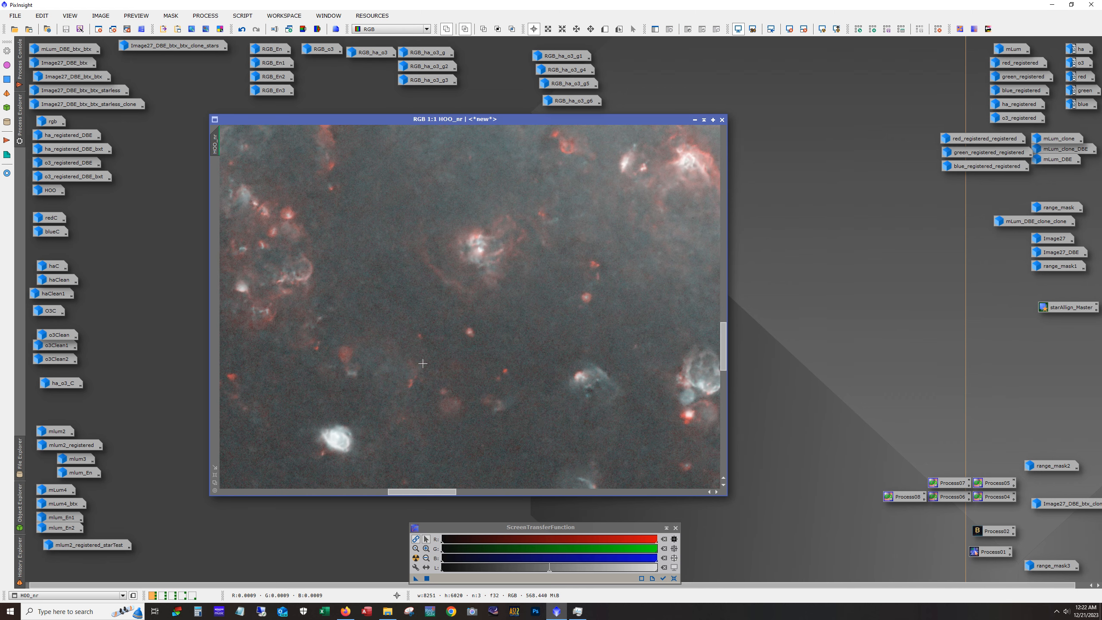
pyautogui.moveTo(437, 493); pyautogui.dragTo(477, 494)
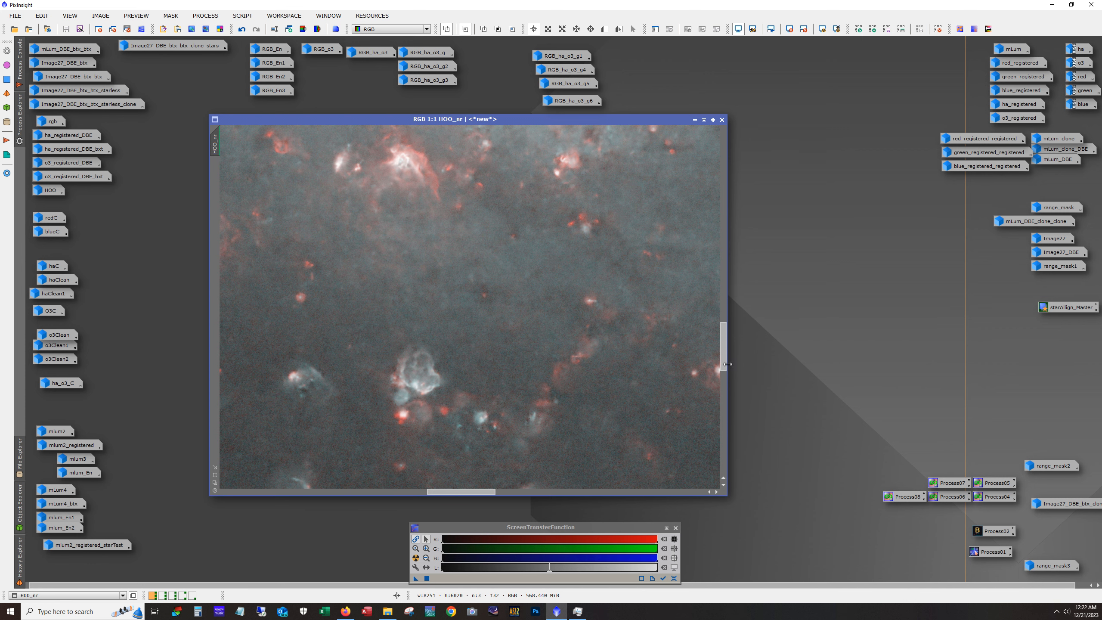
pyautogui.moveTo(726, 368); pyautogui.dragTo(729, 375)
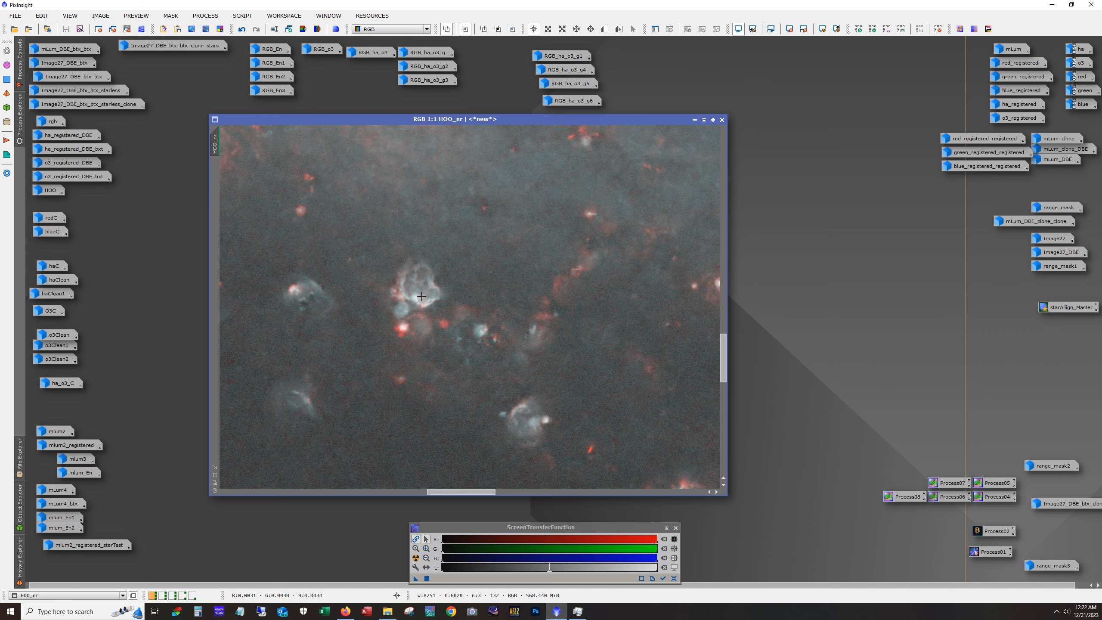
pyautogui.moveTo(723, 375); pyautogui.dragTo(723, 403)
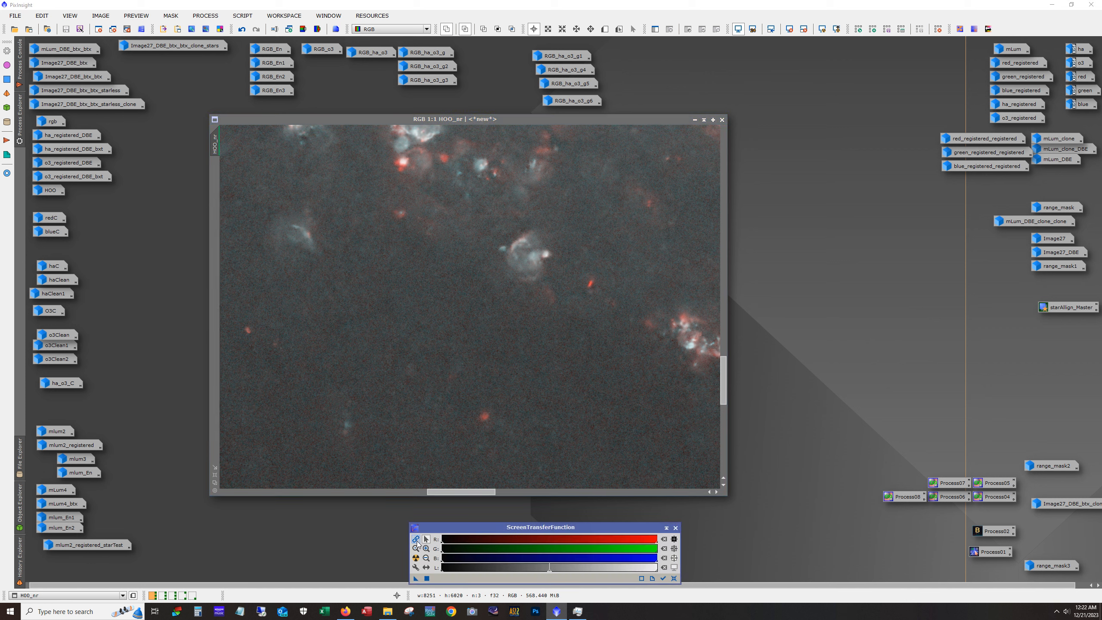
# Auto-stretch the HOO_nr display with ScreenTransferFunction and check the background below the galaxy at 1:1
pyautogui.click(417, 558)
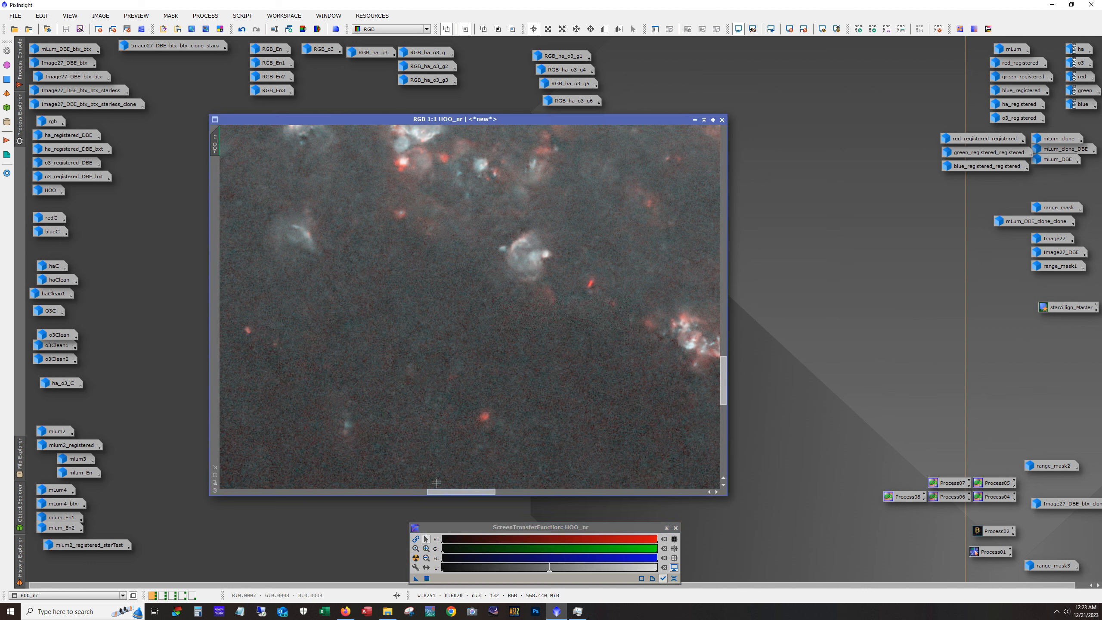
pyautogui.scroll(-3, 490, 398)
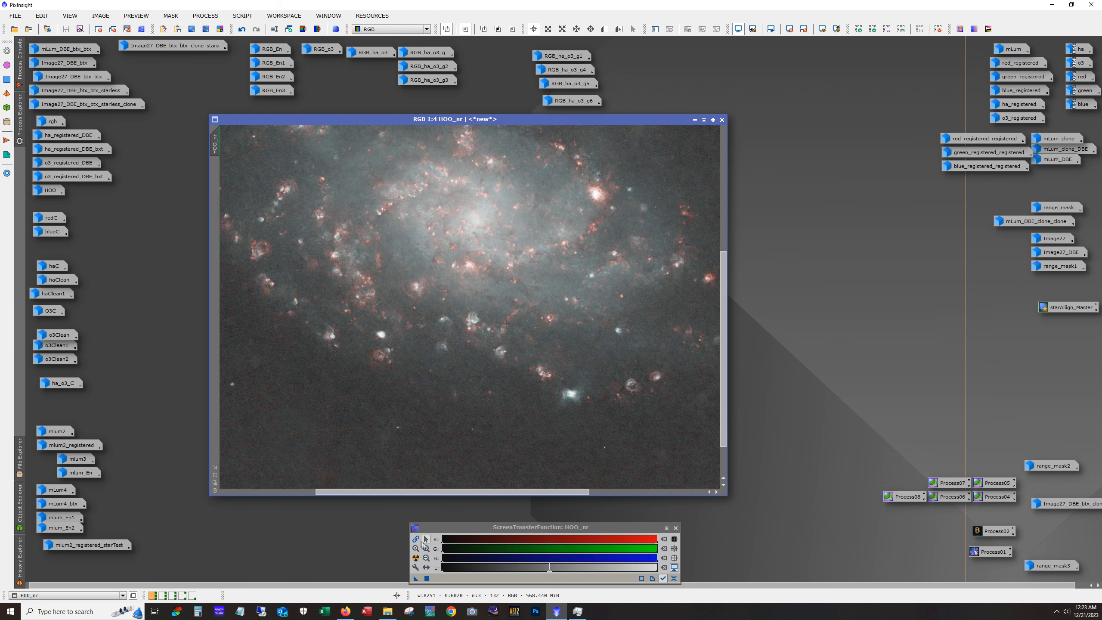
pyautogui.click(416, 559)
pyautogui.click(416, 559)
pyautogui.scroll(3, 481, 419)
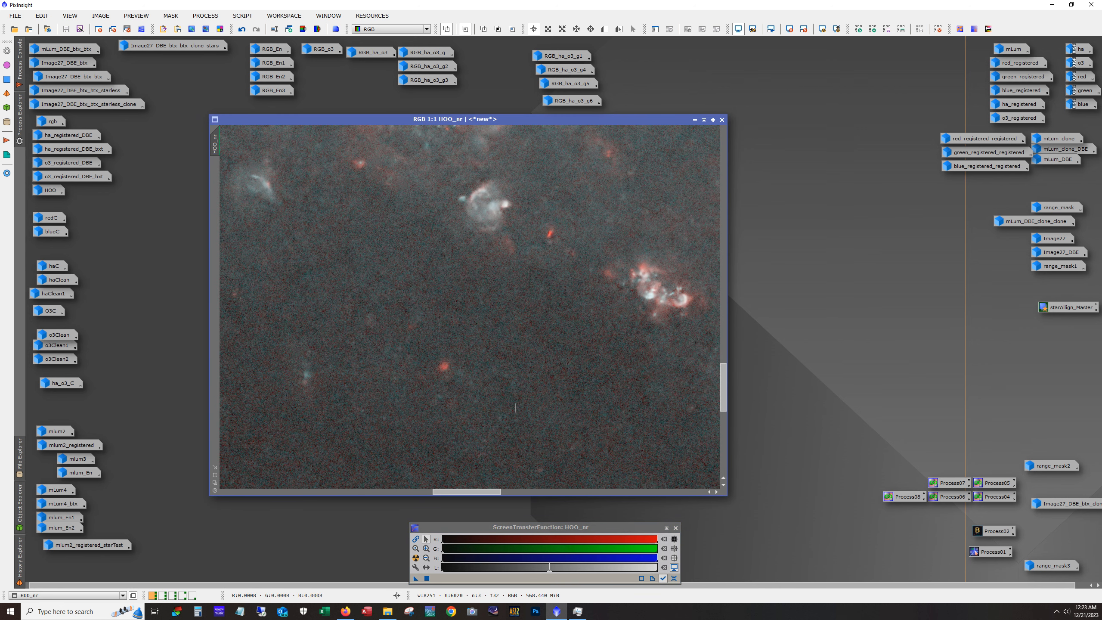
# Examine the bubble nebulae, bright emission regions and background below the core of HOO_nr at 1:1 and 1:2
pyautogui.scroll(-1, 519, 447)
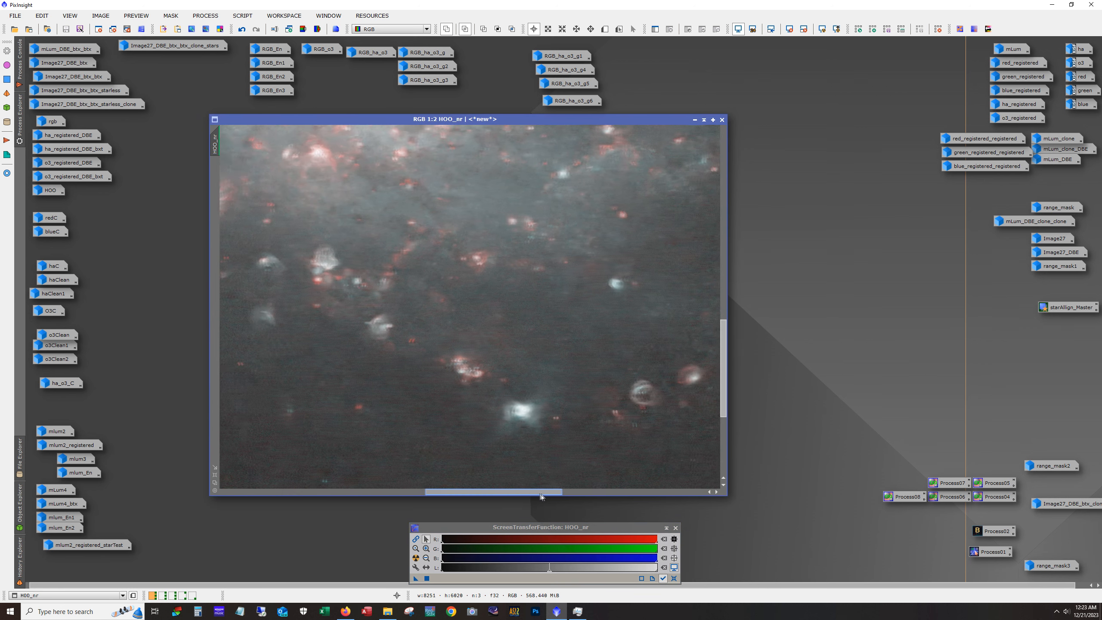
pyautogui.scroll(1, 483, 433)
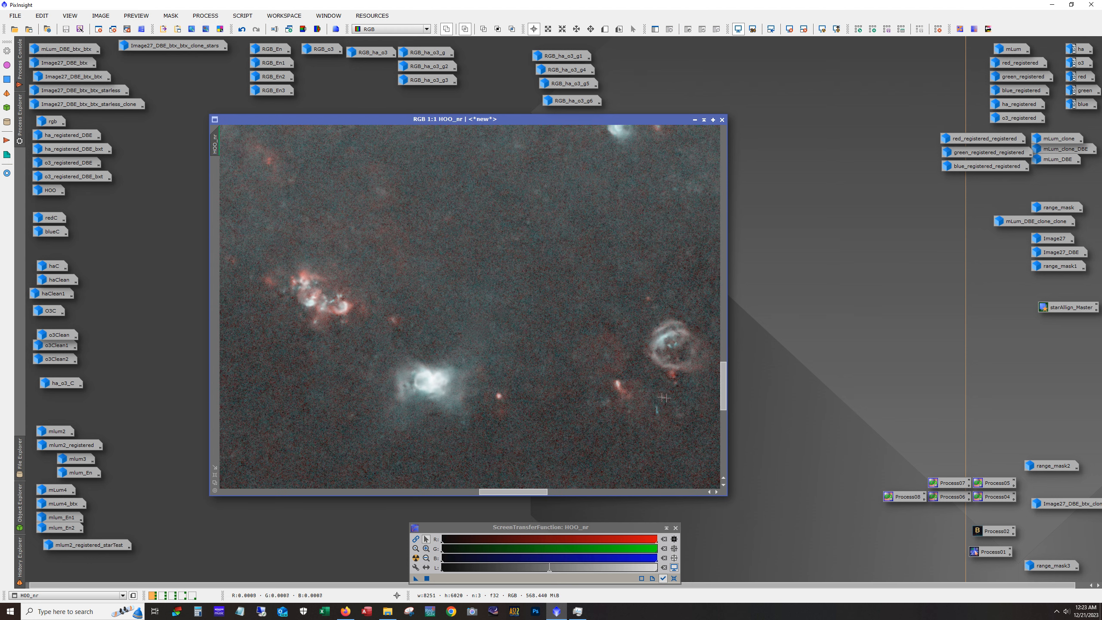
pyautogui.moveTo(724, 405); pyautogui.dragTo(723, 416)
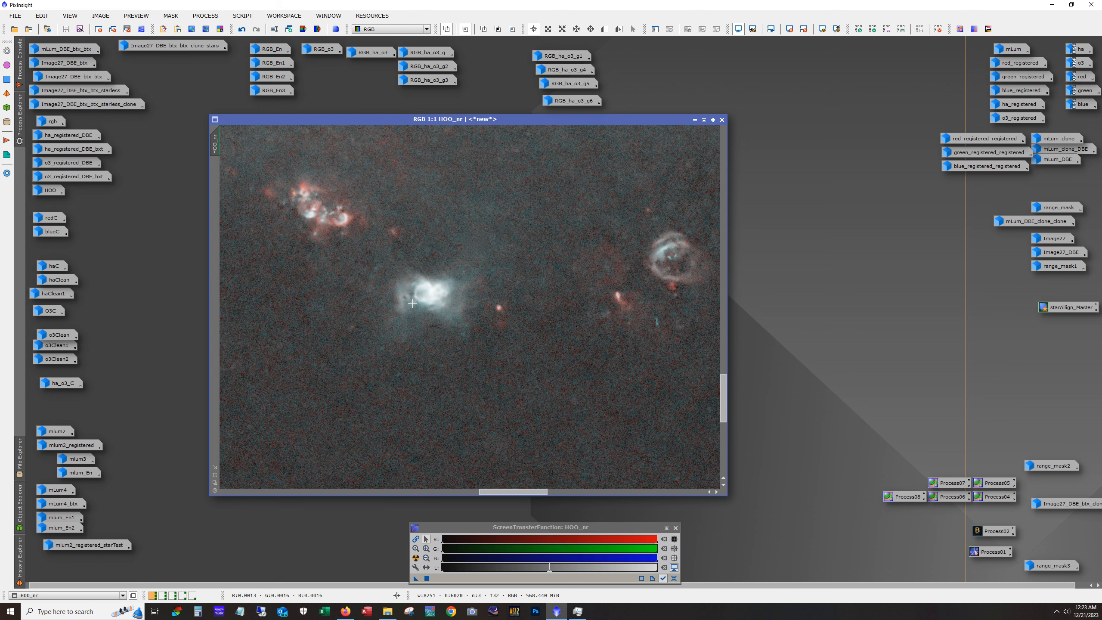
pyautogui.scroll(-1, 439, 319)
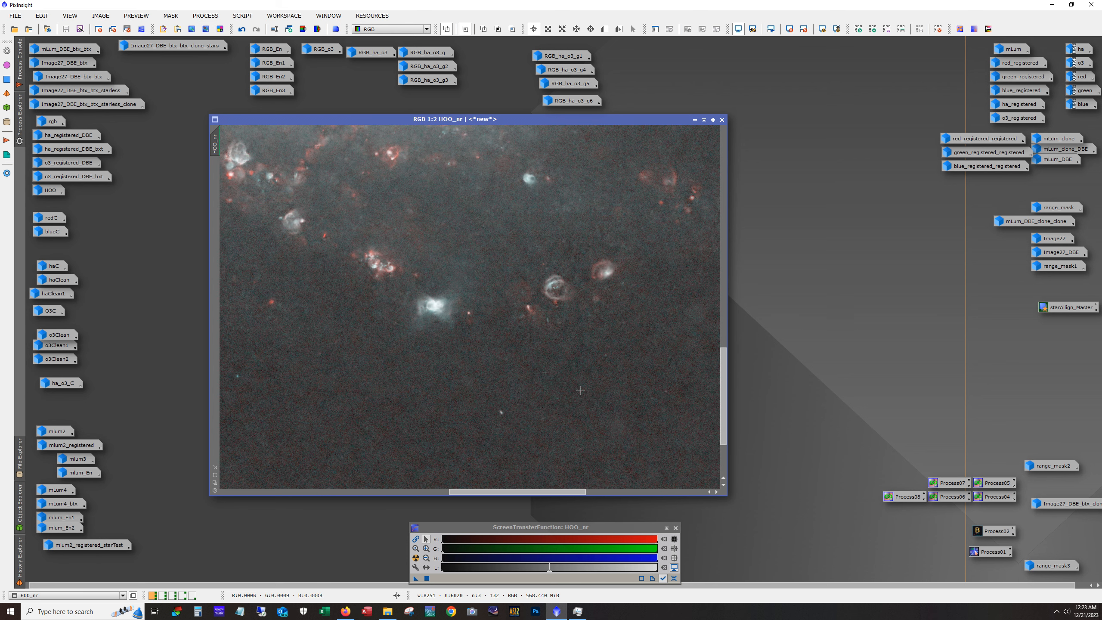
pyautogui.moveTo(728, 405); pyautogui.dragTo(731, 359)
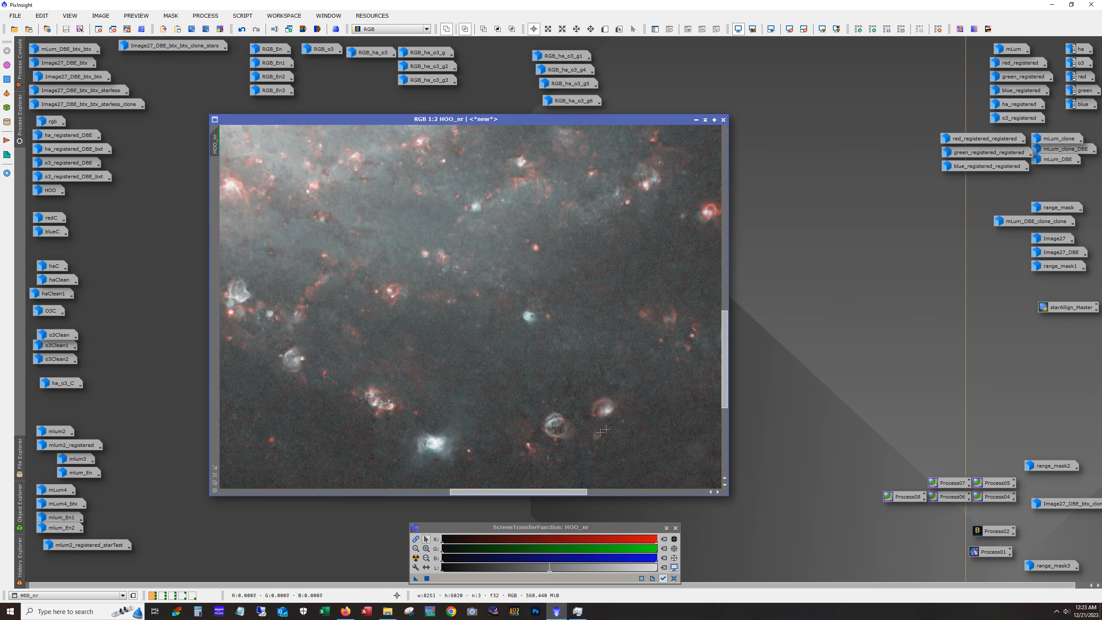
# Examine the ring-shaped nebulae and emission regions in the left-hand arms of HOO_nr at 1:2 and 1:1
pyautogui.moveTo(543, 493); pyautogui.dragTo(389, 469)
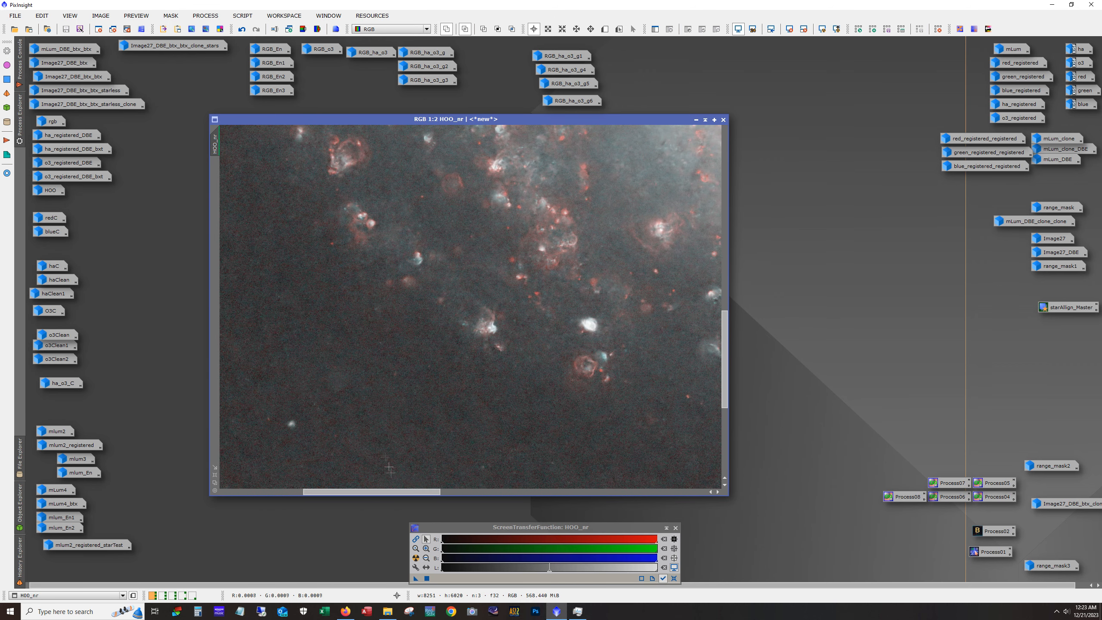
pyautogui.scroll(1, 333, 170)
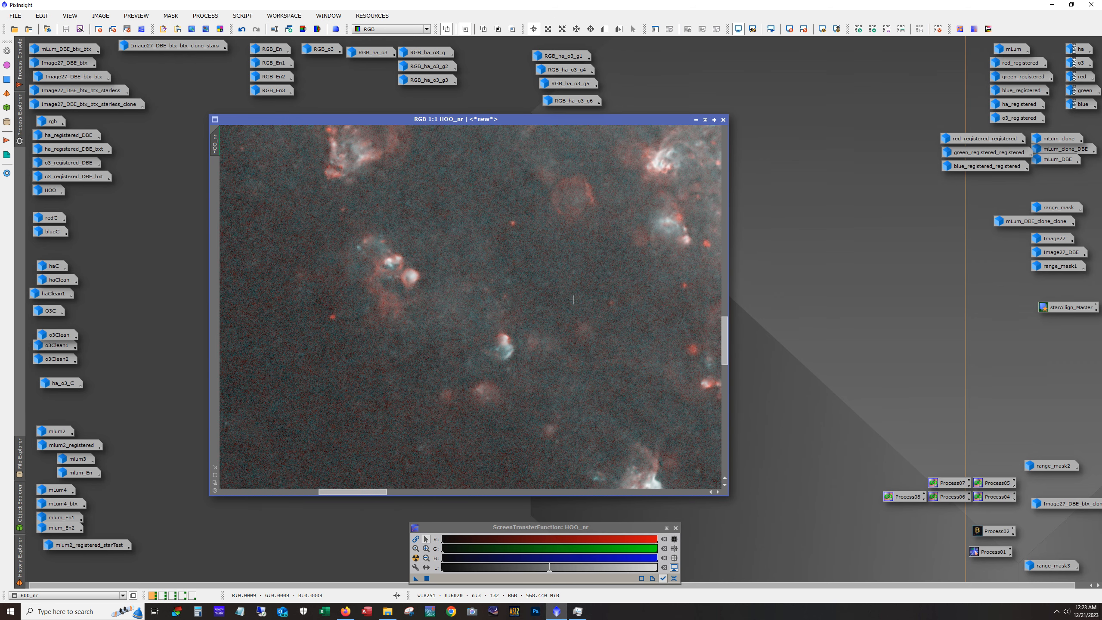
pyautogui.moveTo(727, 359); pyautogui.dragTo(722, 340)
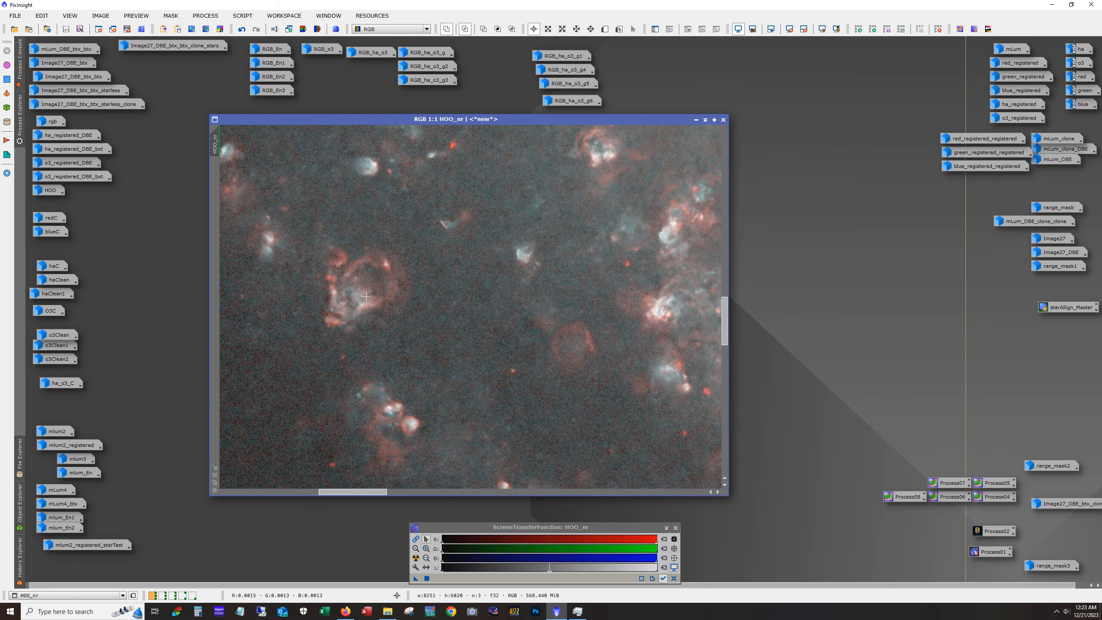
pyautogui.scroll(-1, 581, 326)
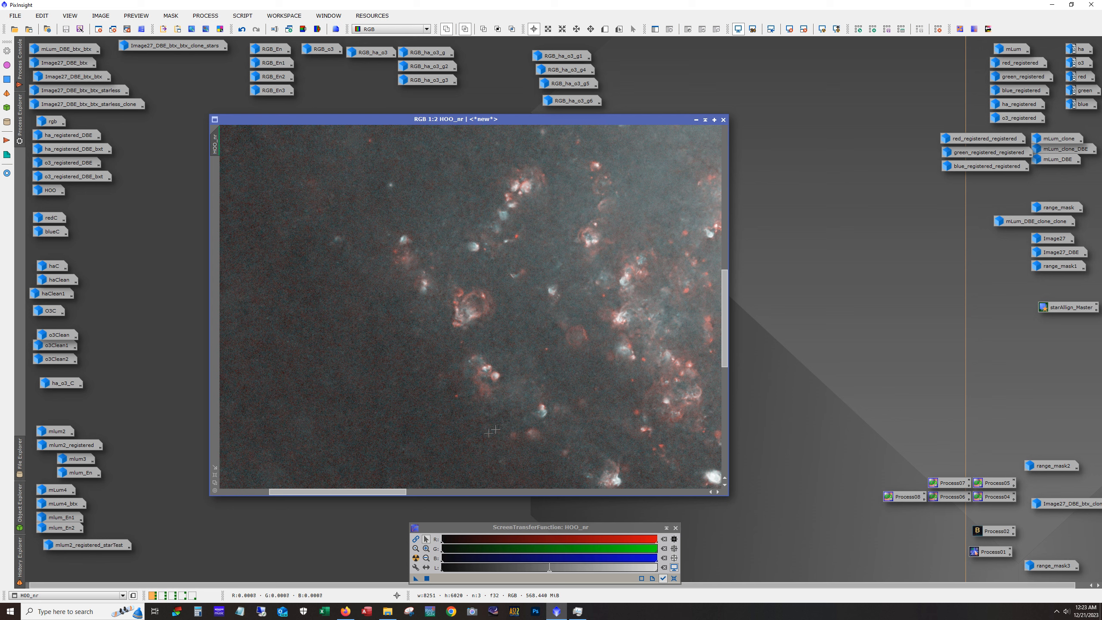
# Examine the core and upper-right arm of HOO_nr at 1:2, view the galaxy at 1:3, and put the image away
pyautogui.moveTo(419, 492); pyautogui.dragTo(540, 490)
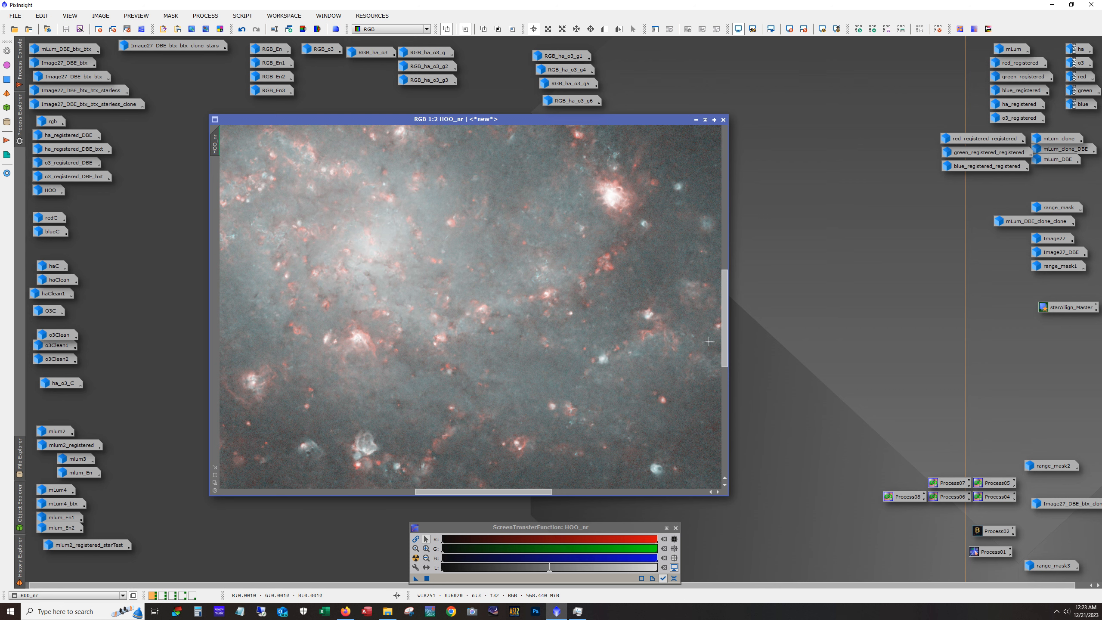
pyautogui.moveTo(723, 349); pyautogui.dragTo(716, 303)
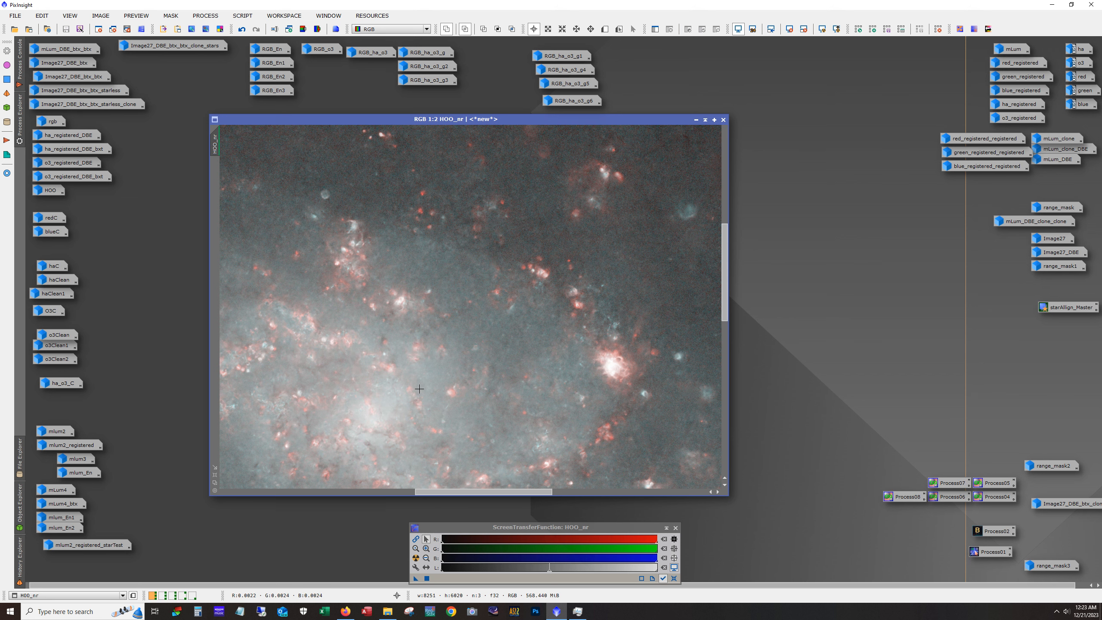
pyautogui.scroll(-1, 419, 388)
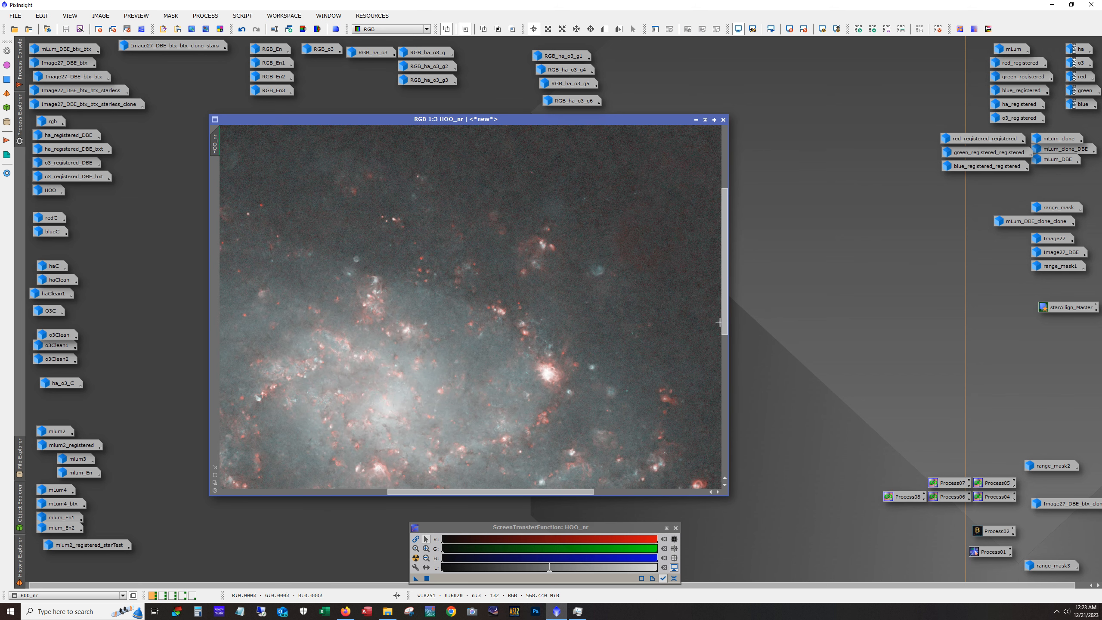
pyautogui.moveTo(724, 328); pyautogui.dragTo(728, 365)
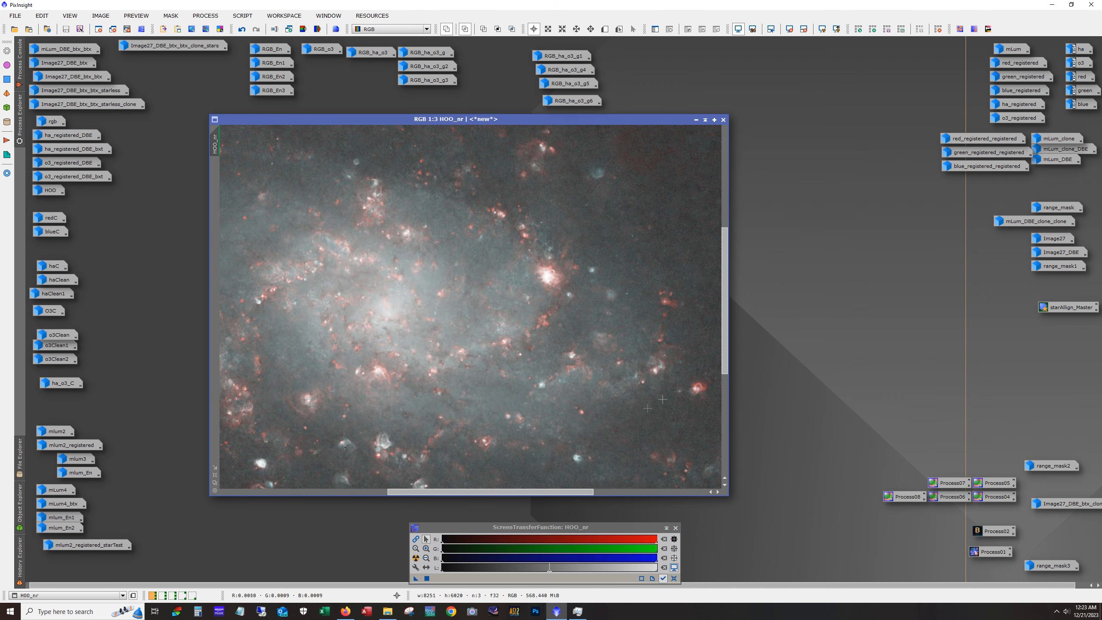
pyautogui.moveTo(571, 492); pyautogui.dragTo(522, 496)
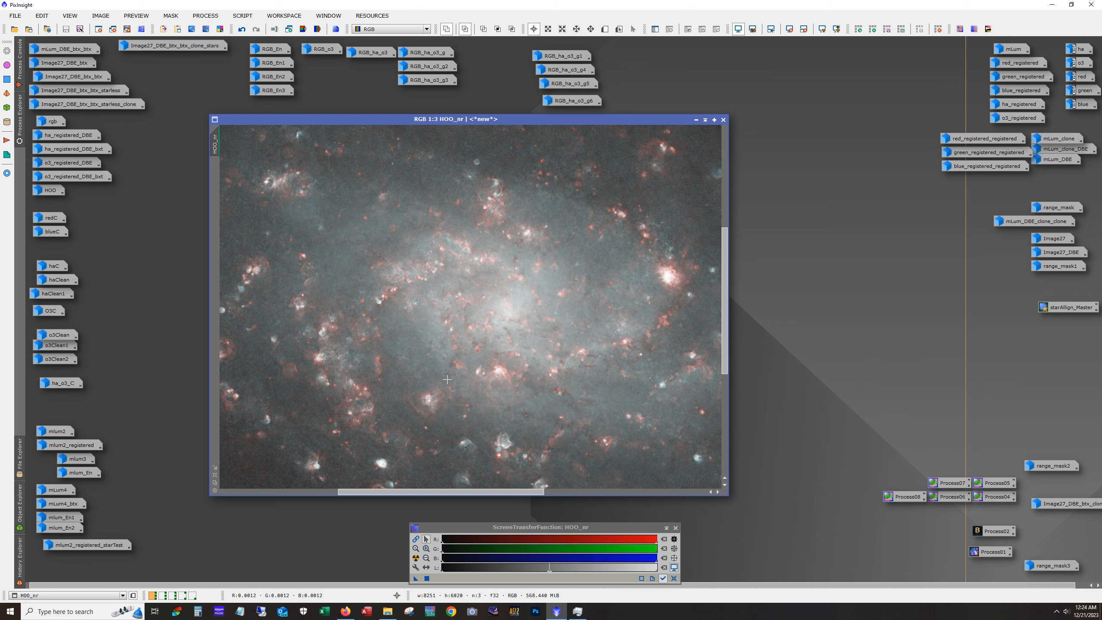
pyautogui.press('alt')
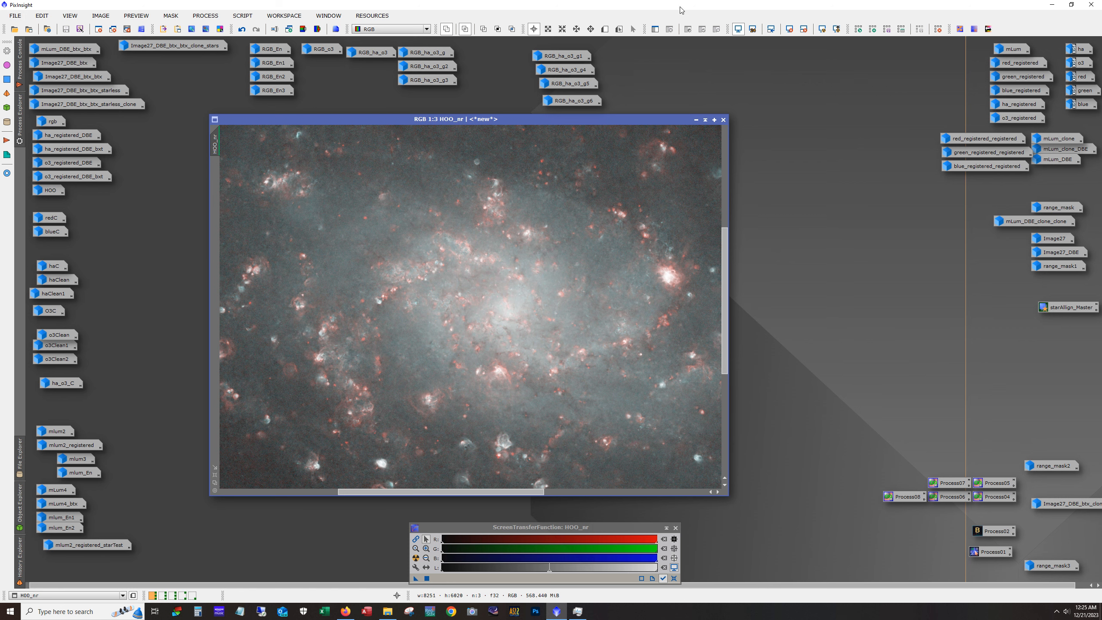
pyautogui.click(696, 120)
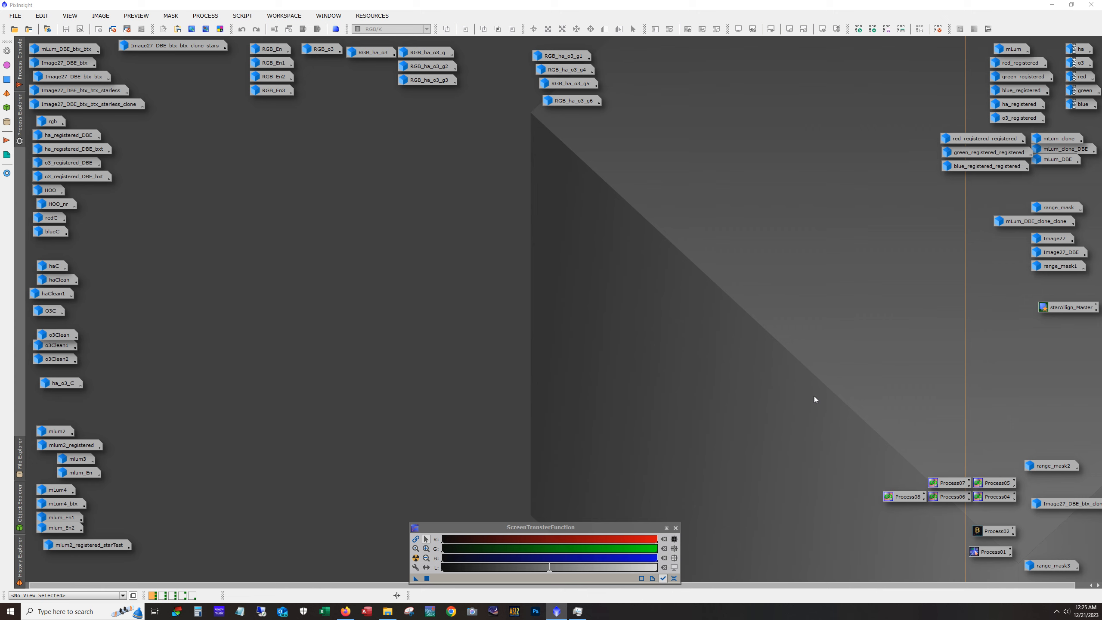
# Open the saved PixelMath instance Process04 and review its haC and redC subtraction expression and the Q symbol
pyautogui.doubleClick(999, 499)
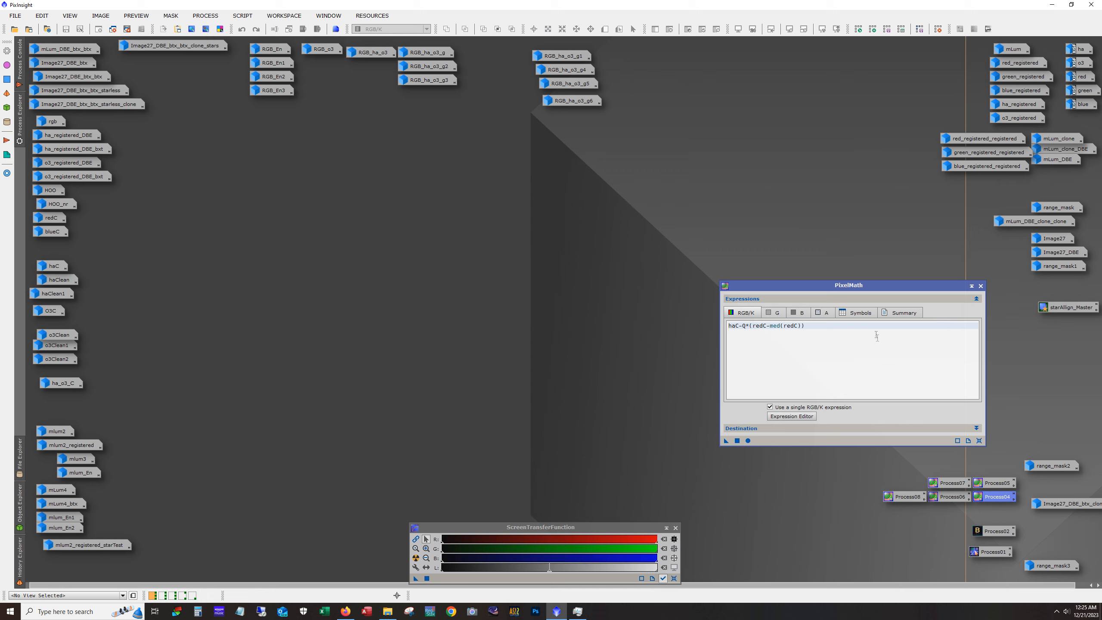
pyautogui.click(849, 316)
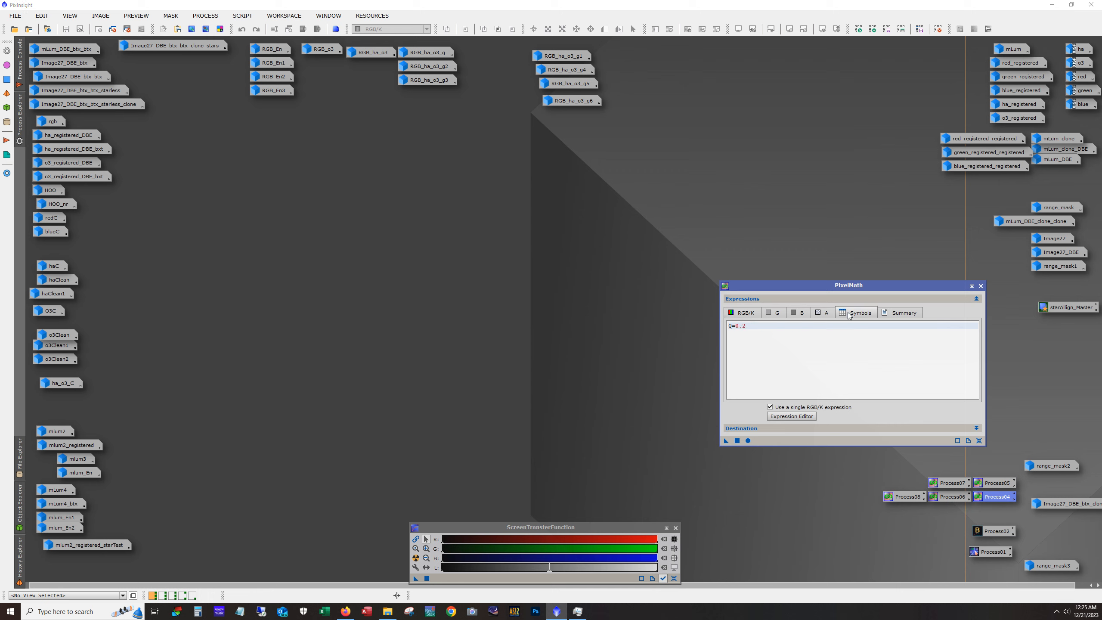
pyautogui.click(743, 312)
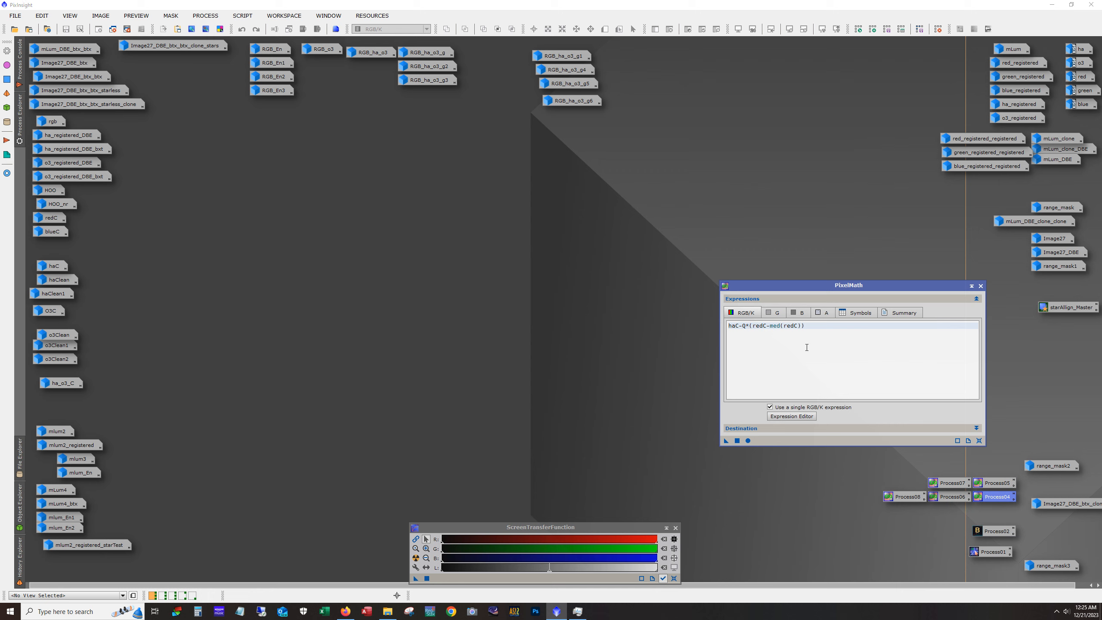
pyautogui.doubleClick(738, 326)
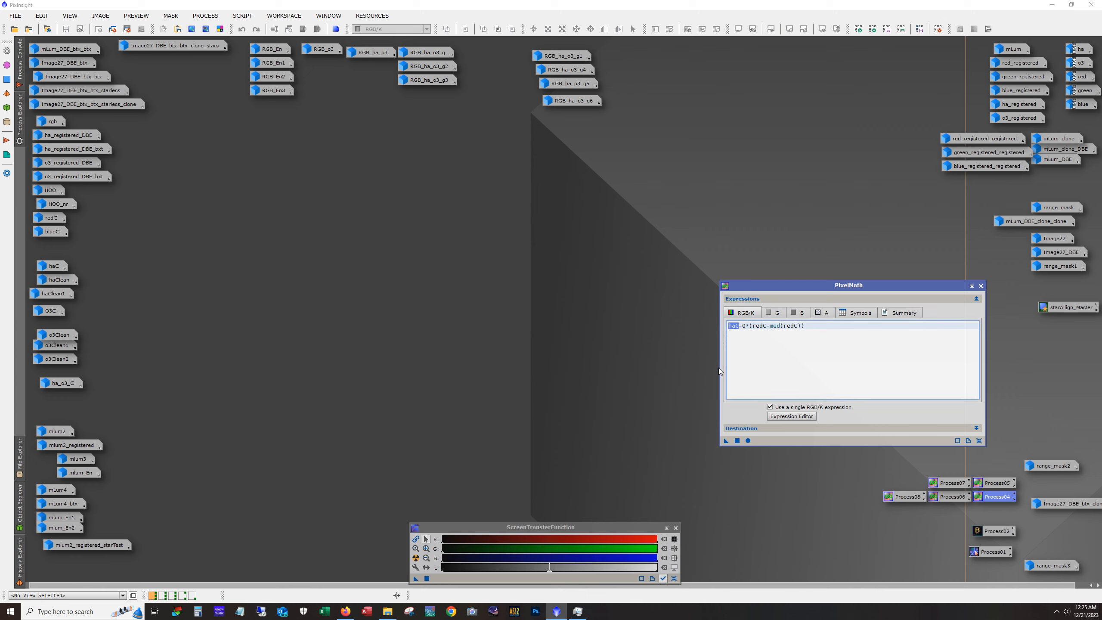
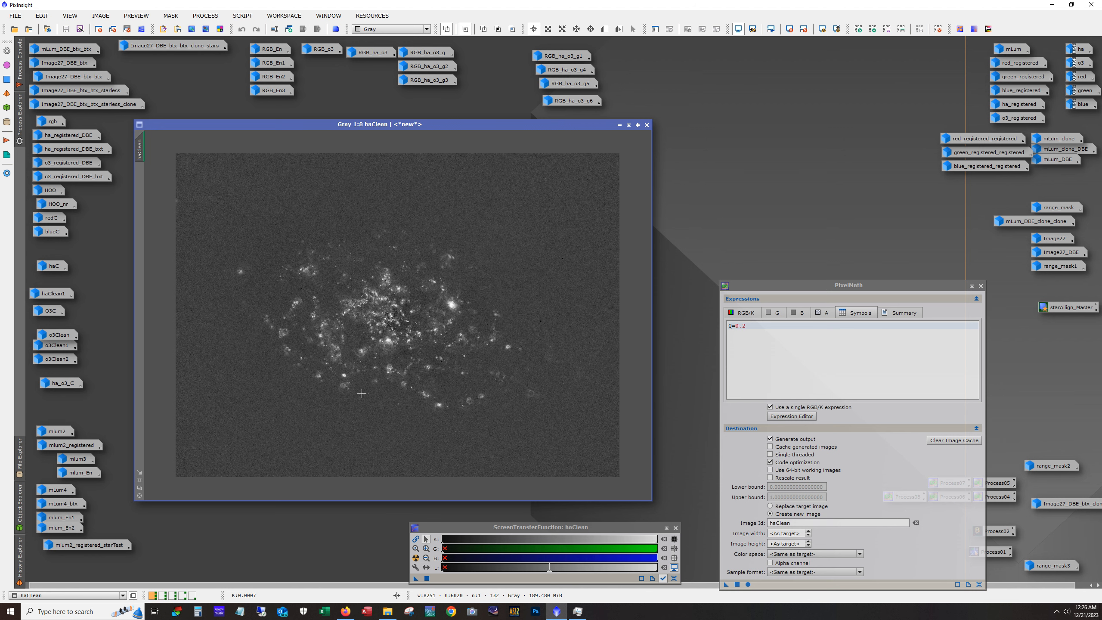
# Compare haClean with the original haC at 1:3, review the PixelMath expression, and put haC away
pyautogui.scroll(1, 362, 393)
pyautogui.scroll(1, 362, 393)
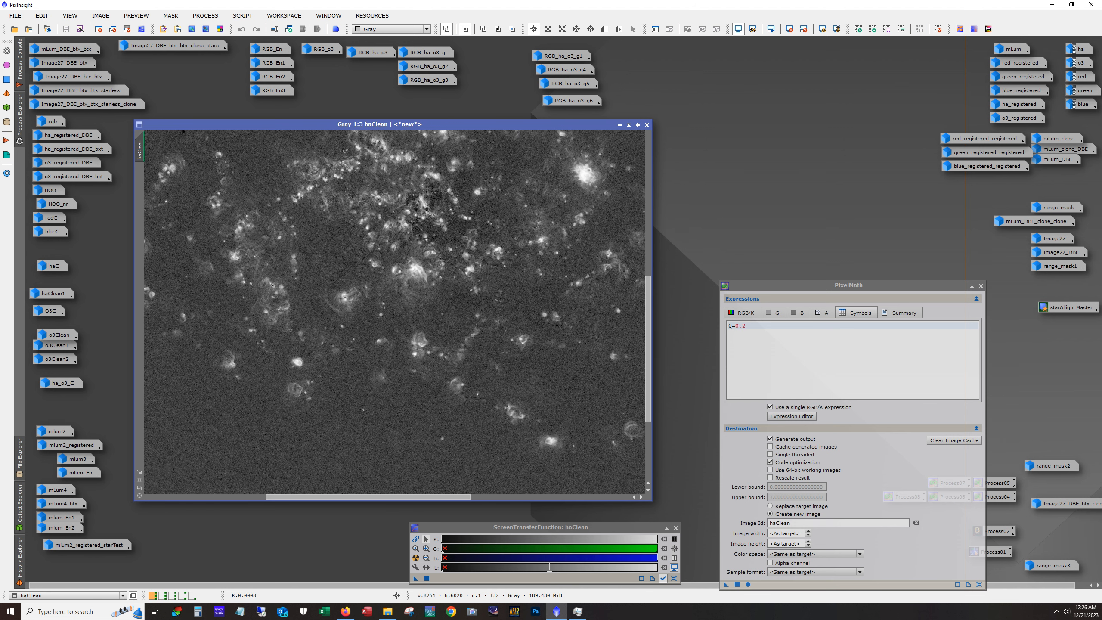
pyautogui.doubleClick(51, 266)
pyautogui.scroll(4, 430, 334)
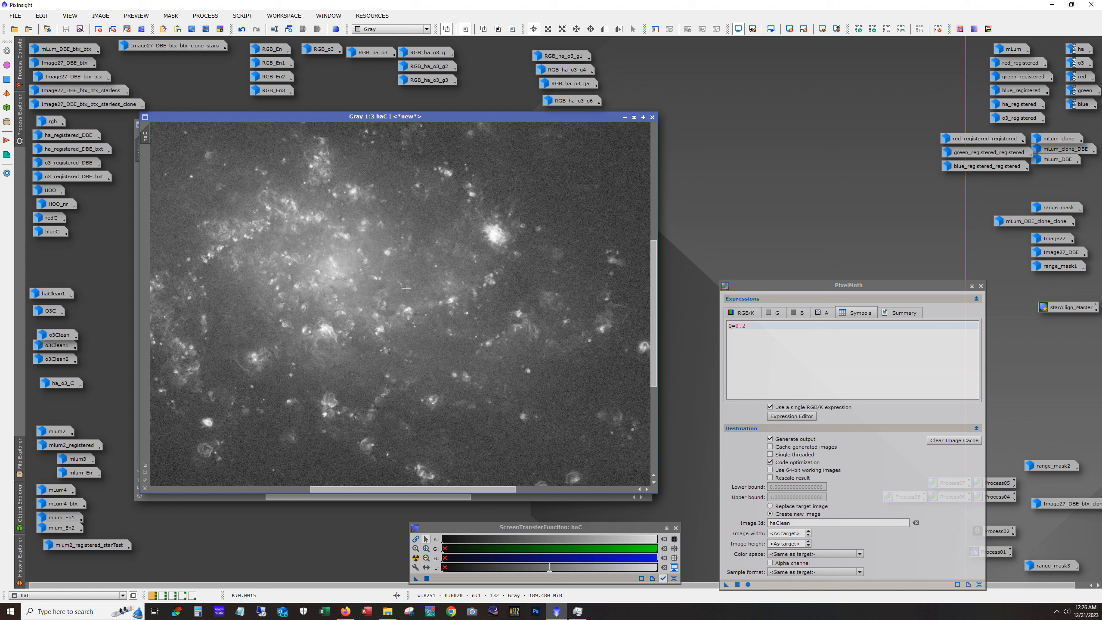
pyautogui.click(745, 314)
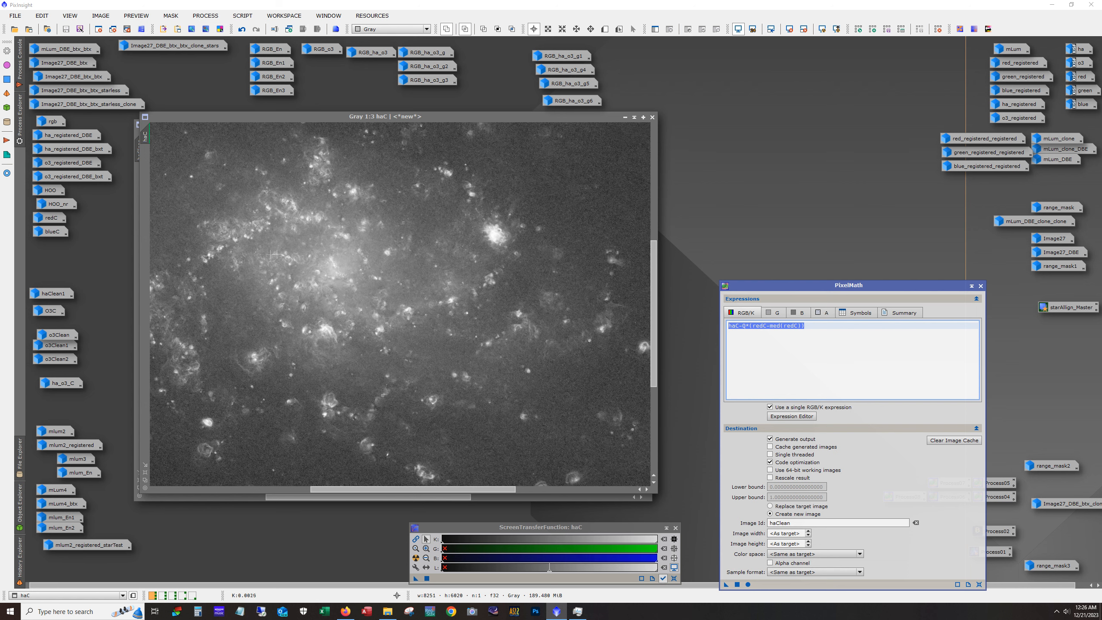
pyautogui.click(625, 117)
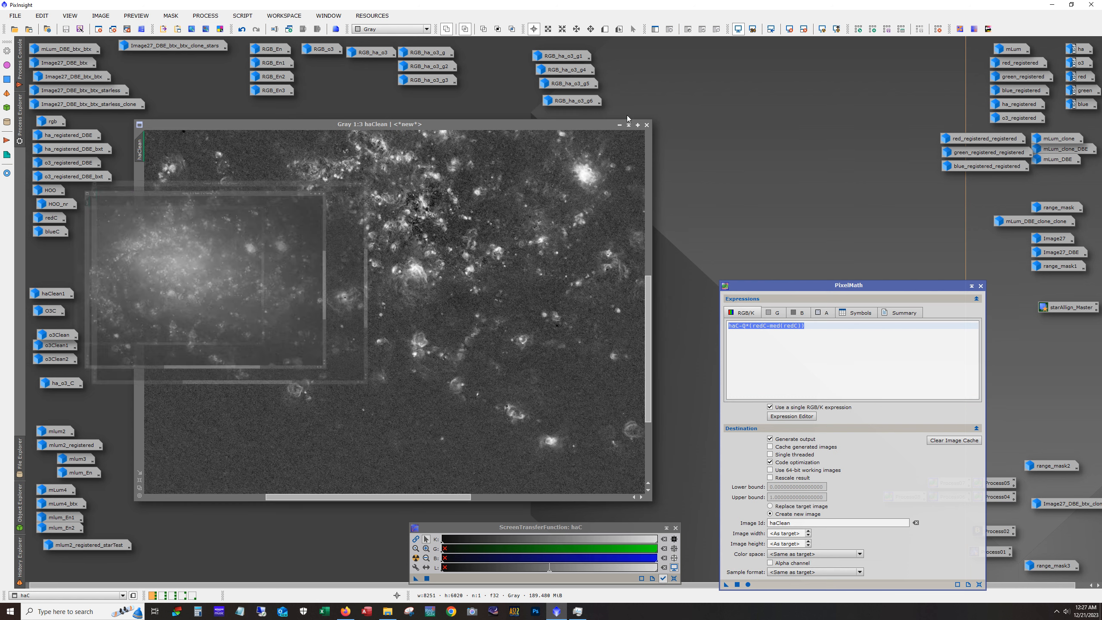
# Open haClean1, examine the dark artifacts around the core of haClean between 1:4 and 1:1, and put haClean away
pyautogui.scroll(2, 434, 266)
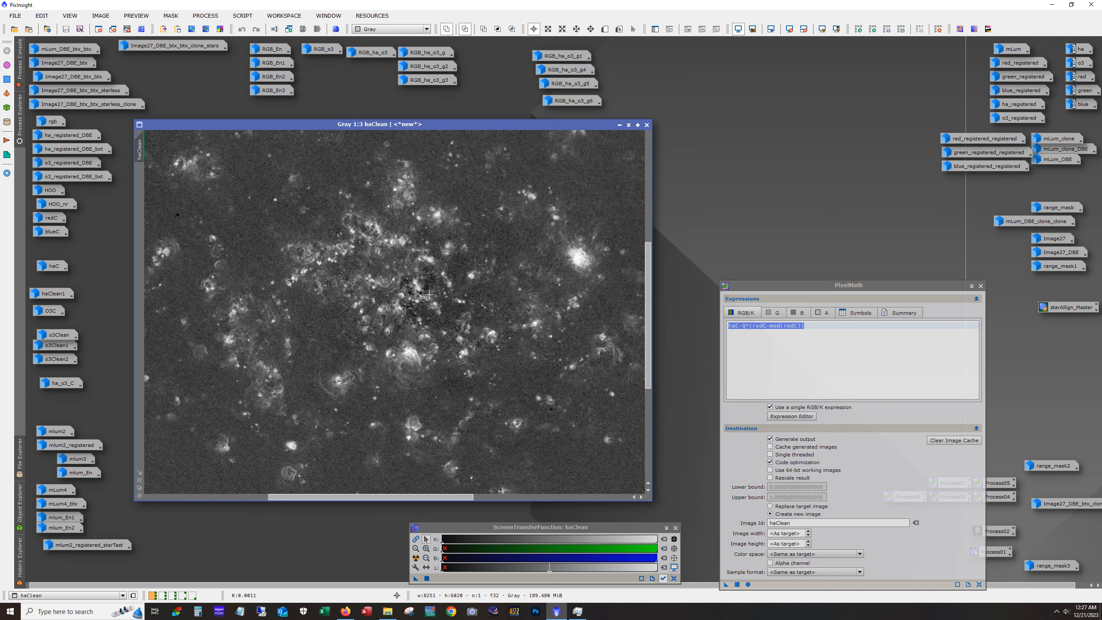
pyautogui.scroll(-1, 431, 294)
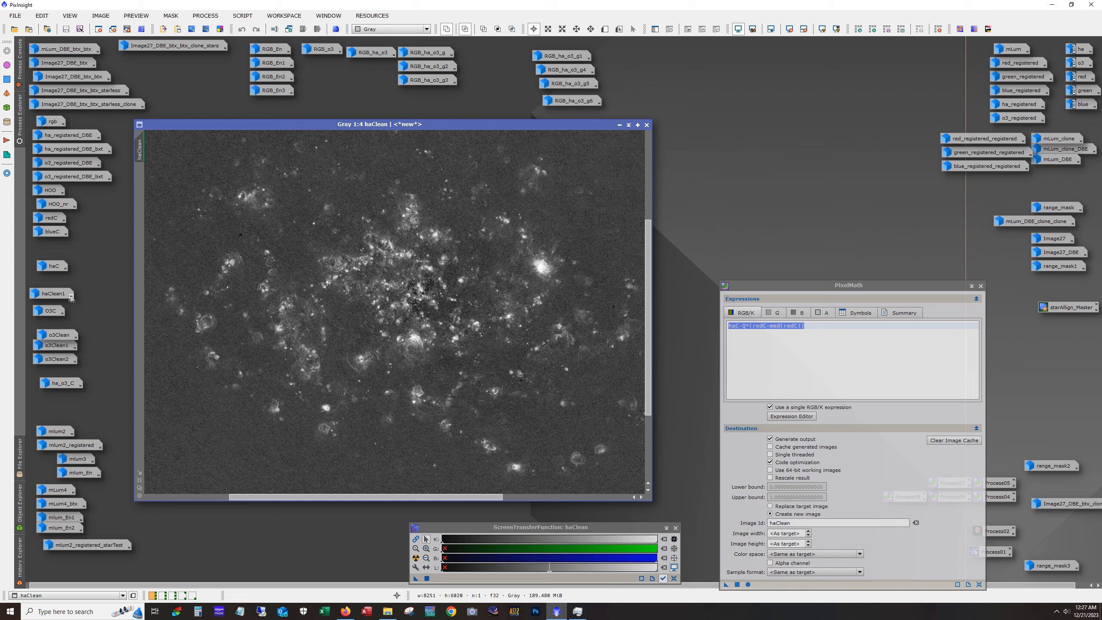
pyautogui.doubleClick(53, 295)
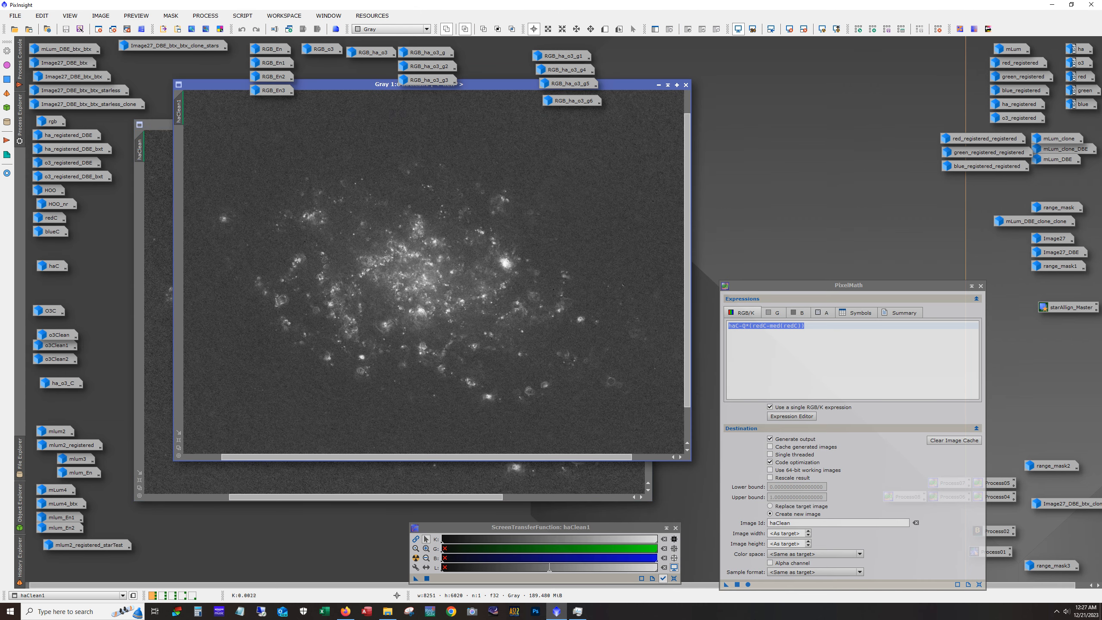
pyautogui.click(277, 471)
pyautogui.scroll(3, 454, 303)
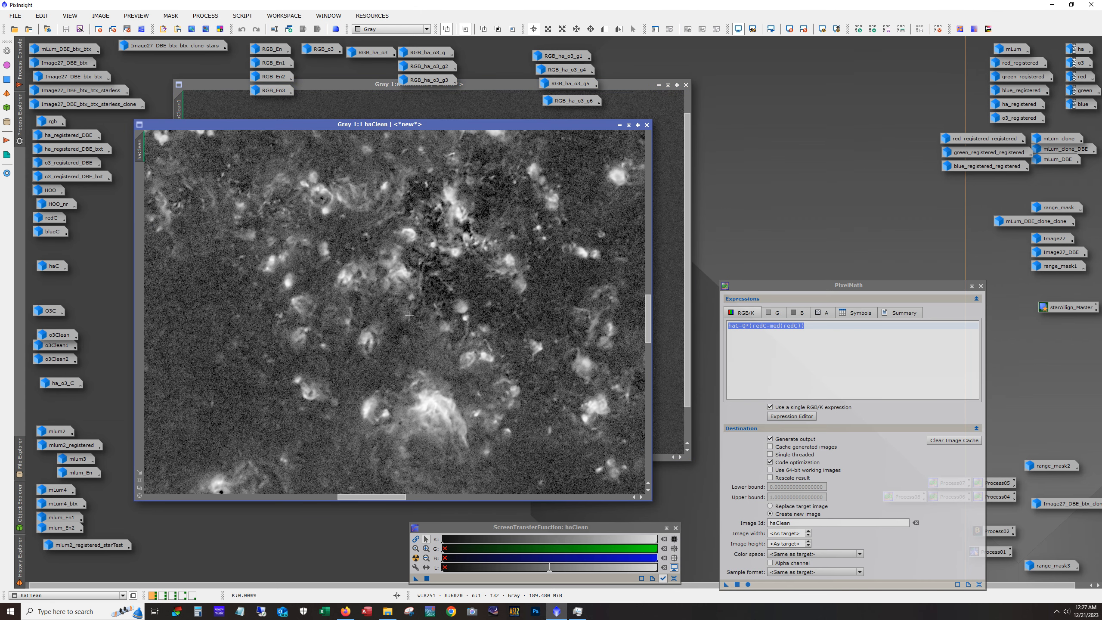
pyautogui.scroll(-1, 453, 303)
pyautogui.scroll(1, 452, 305)
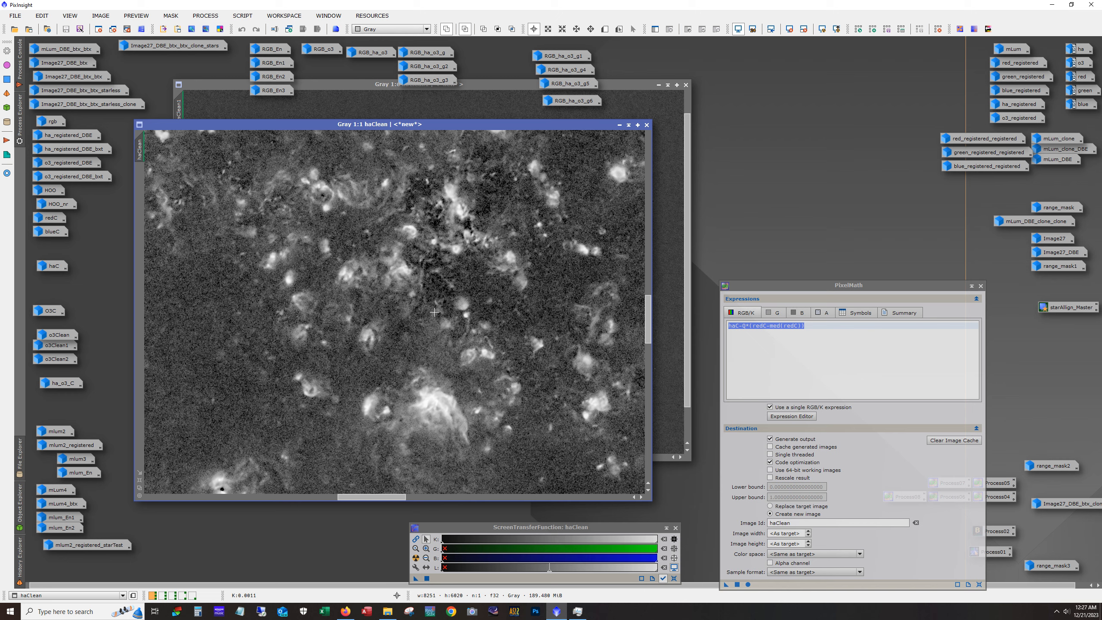
pyautogui.scroll(-2, 434, 312)
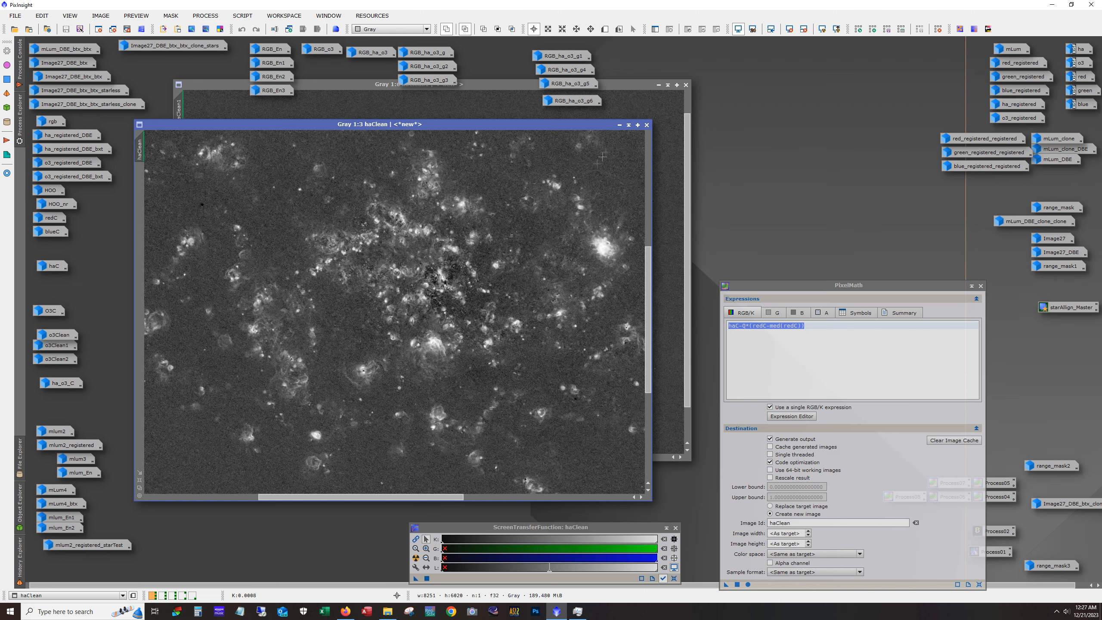
pyautogui.click(619, 124)
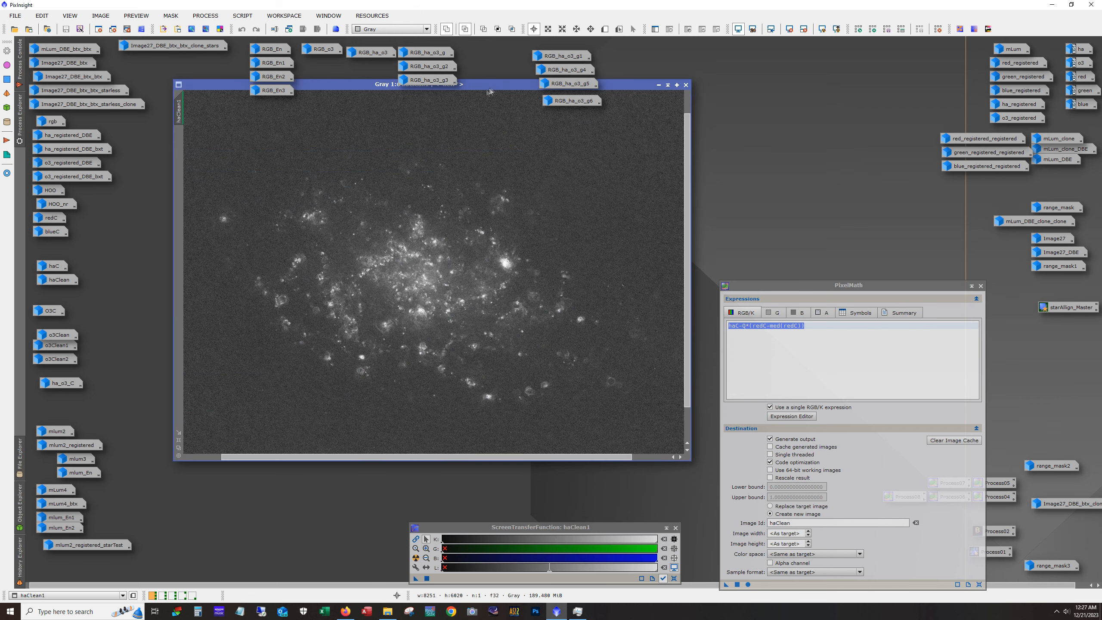
# Examine the core of haClean1 at 1:3 and closer, view the whole galaxy at 1:7, and put the image away
pyautogui.moveTo(489, 90); pyautogui.dragTo(422, 128)
pyautogui.scroll(3, 375, 347)
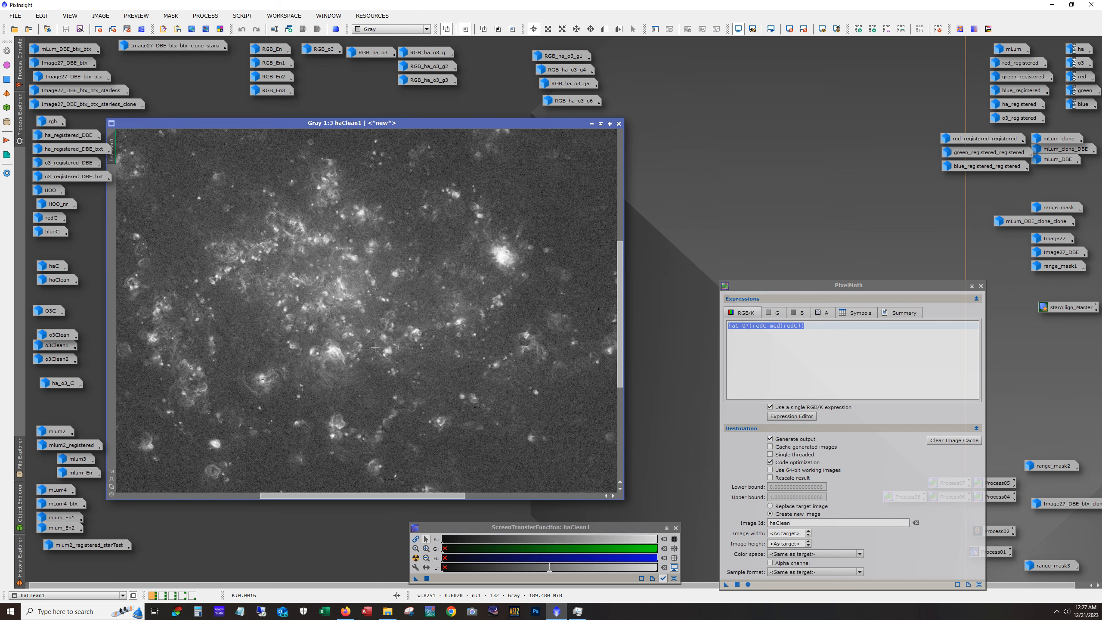
pyautogui.scroll(1, 375, 347)
pyautogui.moveTo(378, 495)
pyautogui.mouseDown()
pyautogui.moveTo(272, 500)
pyautogui.moveTo(417, 499)
pyautogui.moveTo(384, 495)
pyautogui.mouseUp()
pyautogui.scroll(-6, 371, 382)
pyautogui.scroll(1, 371, 382)
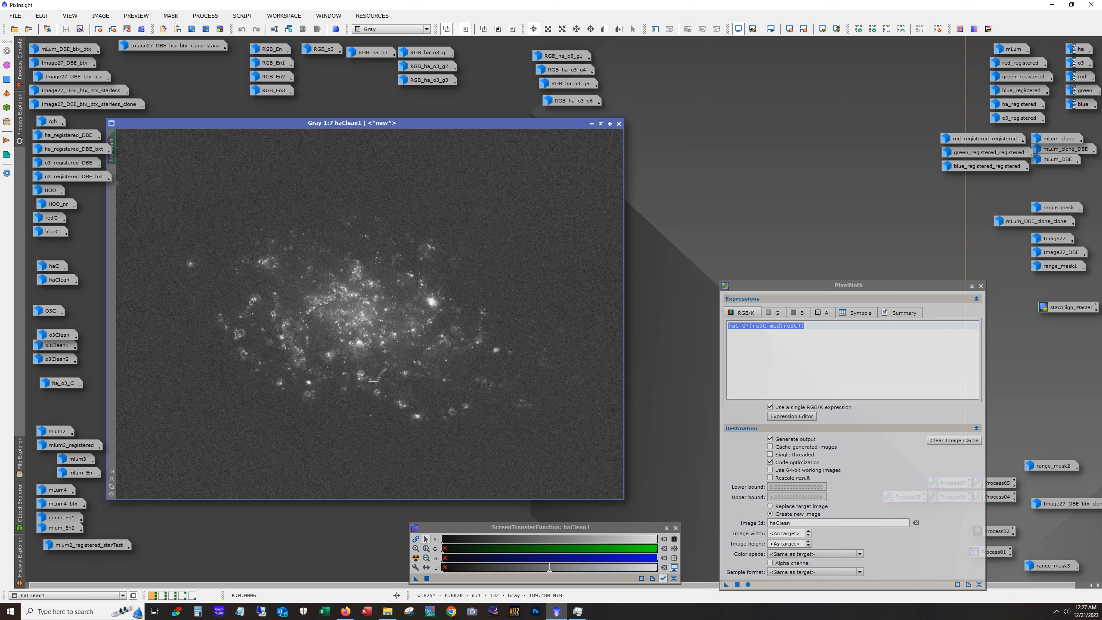
pyautogui.click(591, 123)
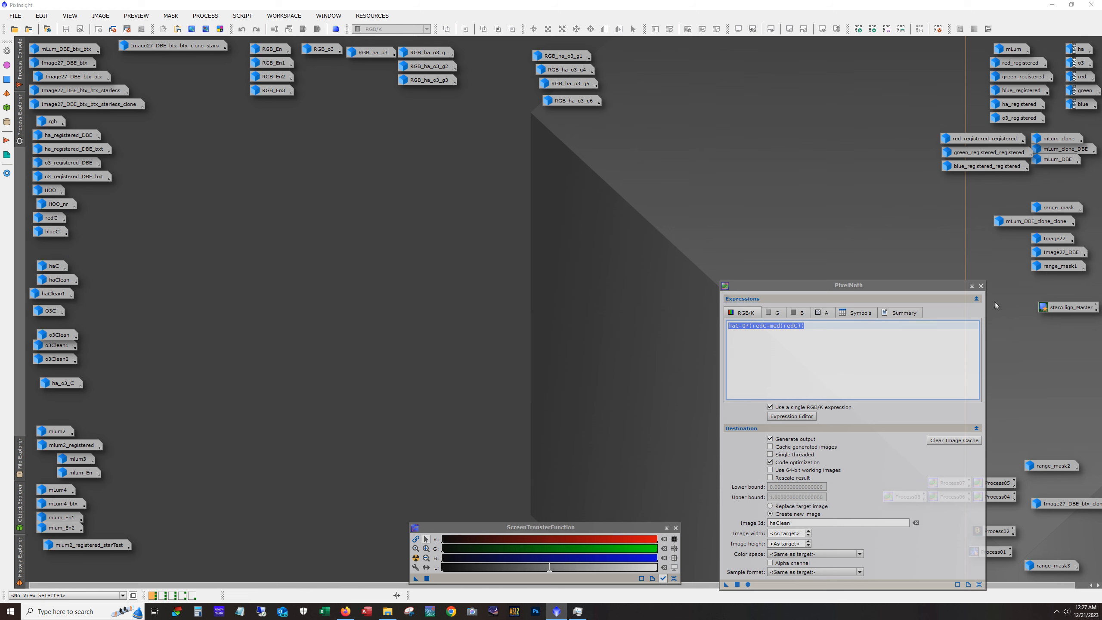
# Close the current PixelMath instance, open the saved Process05 instance, and review its red, green and blue channel expressions
pyautogui.click(981, 286)
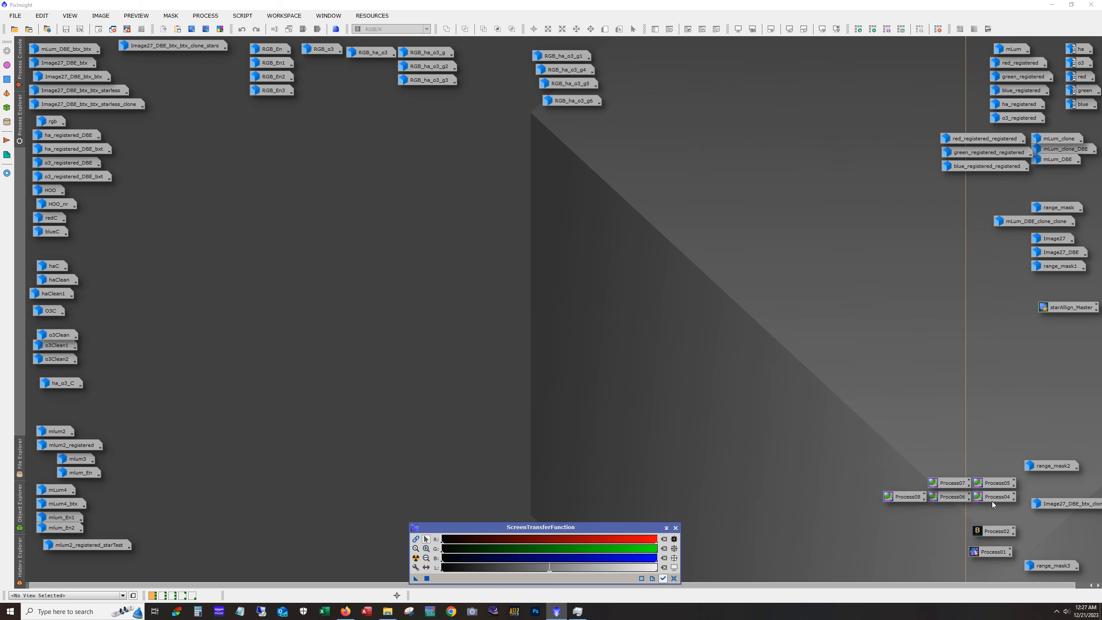
pyautogui.doubleClick(998, 486)
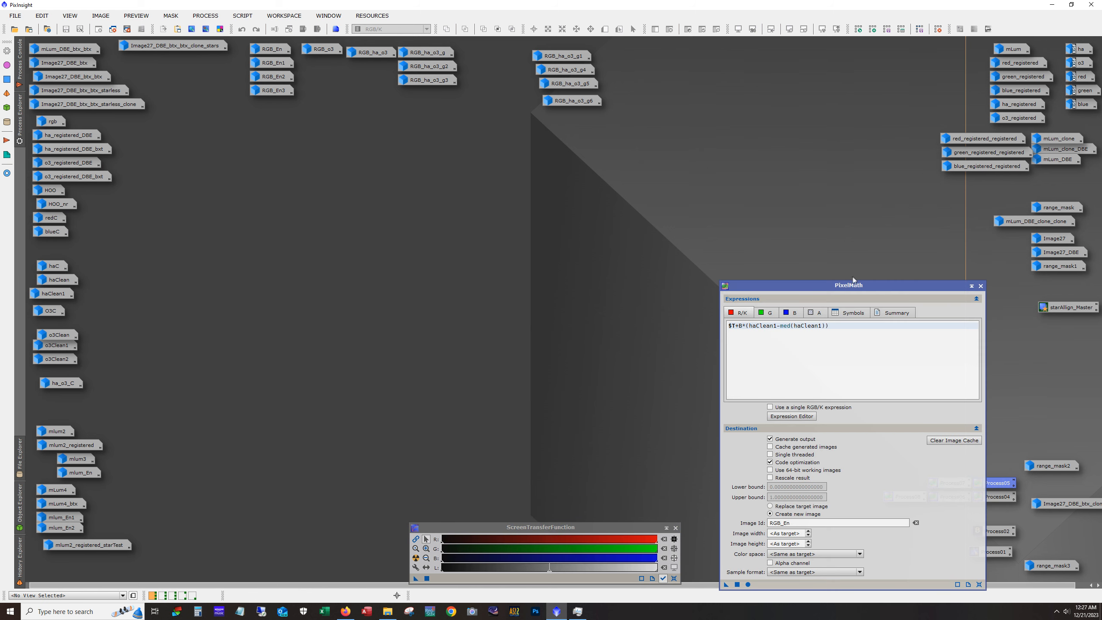
pyautogui.moveTo(865, 284); pyautogui.dragTo(441, 192)
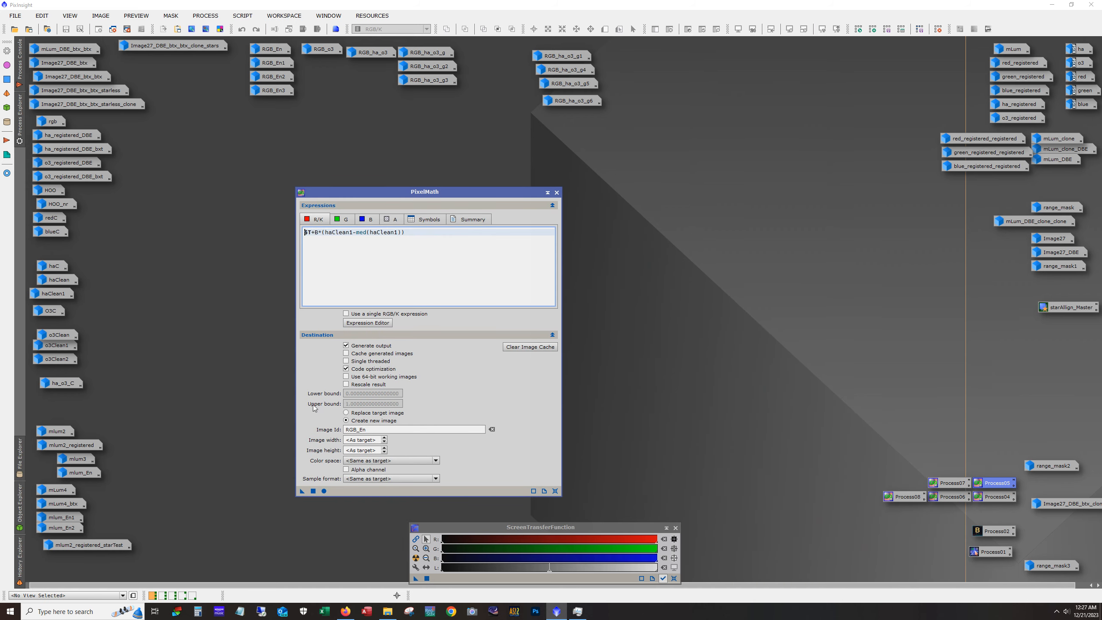
pyautogui.click(343, 219)
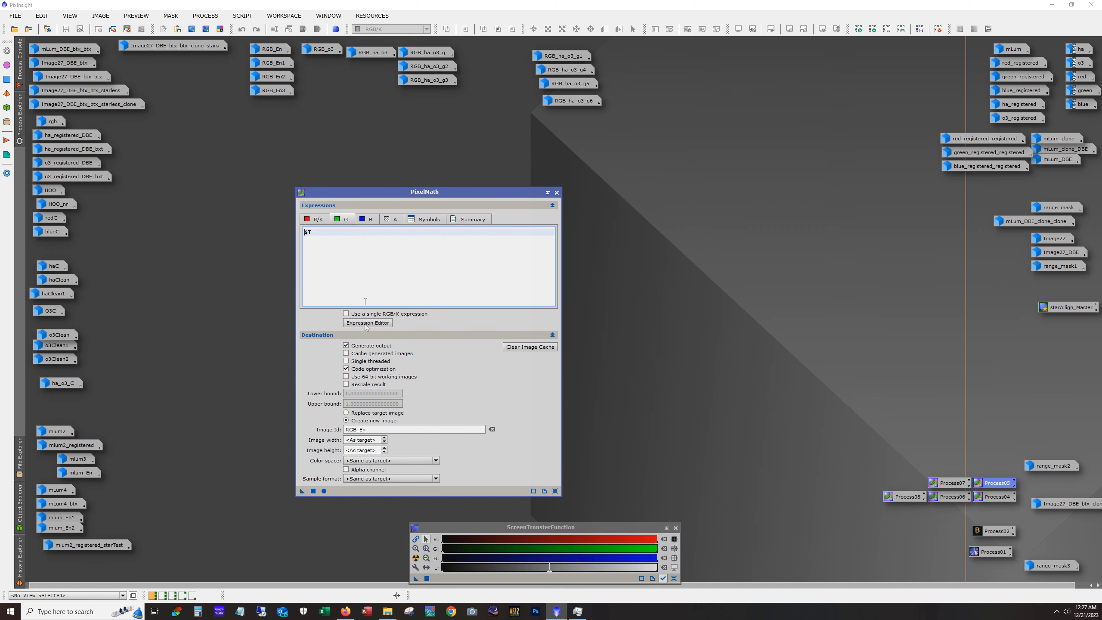
pyautogui.click(316, 219)
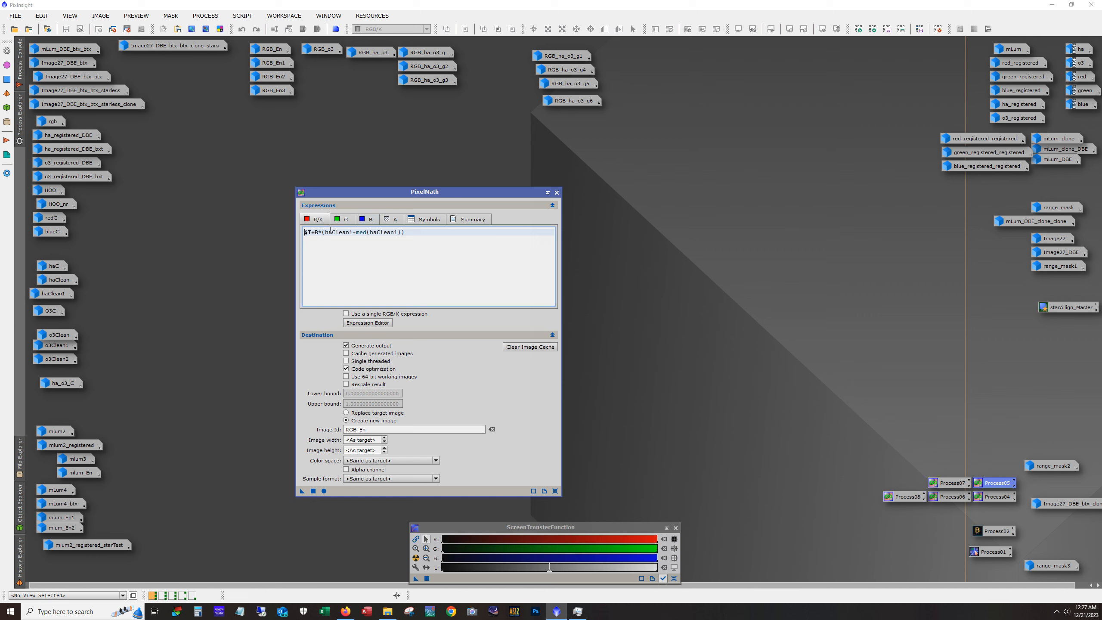
pyautogui.click(350, 221)
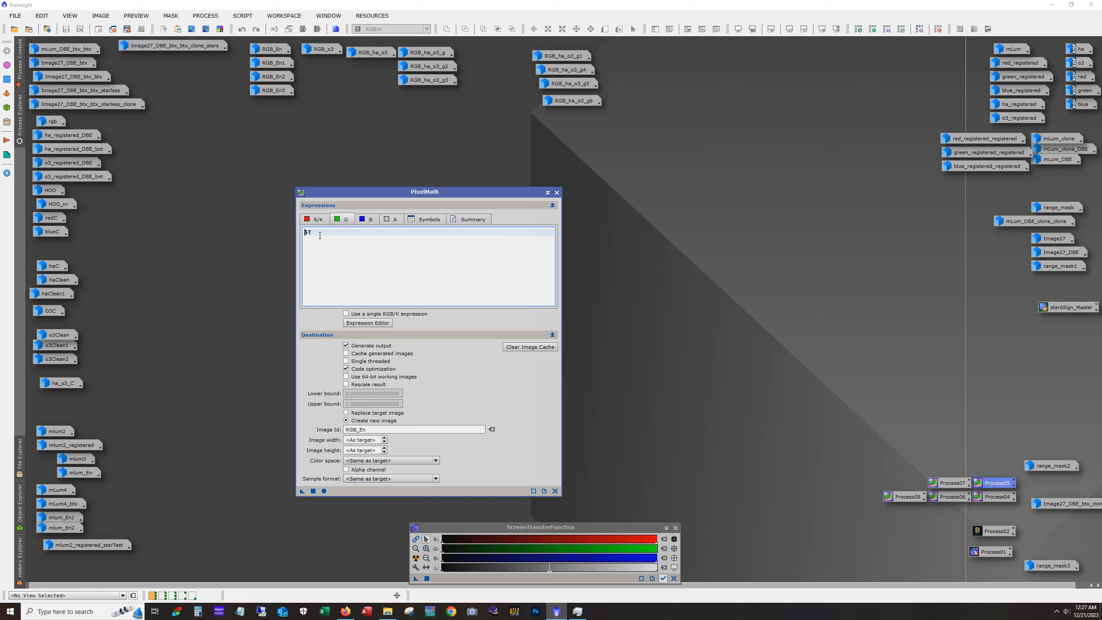
pyautogui.click(366, 220)
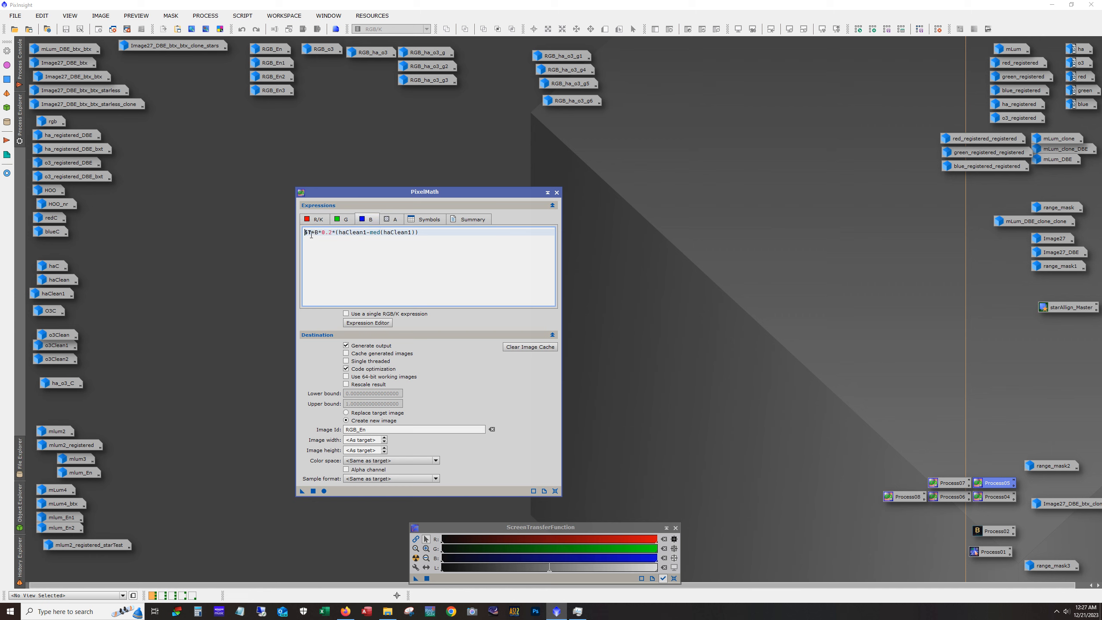
# Compare the red and blue channel expressions, focusing on the 0.2 factor applied to haClean1 in blue
pyautogui.click(316, 220)
pyautogui.click(366, 220)
pyautogui.click(366, 235)
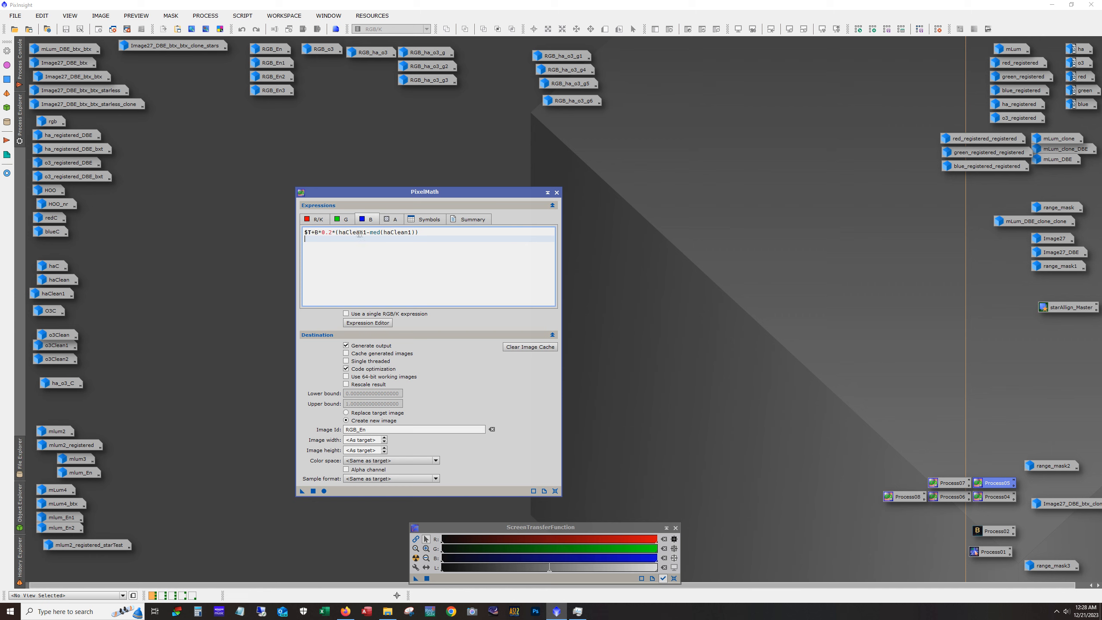
pyautogui.moveTo(332, 232); pyautogui.dragTo(326, 233)
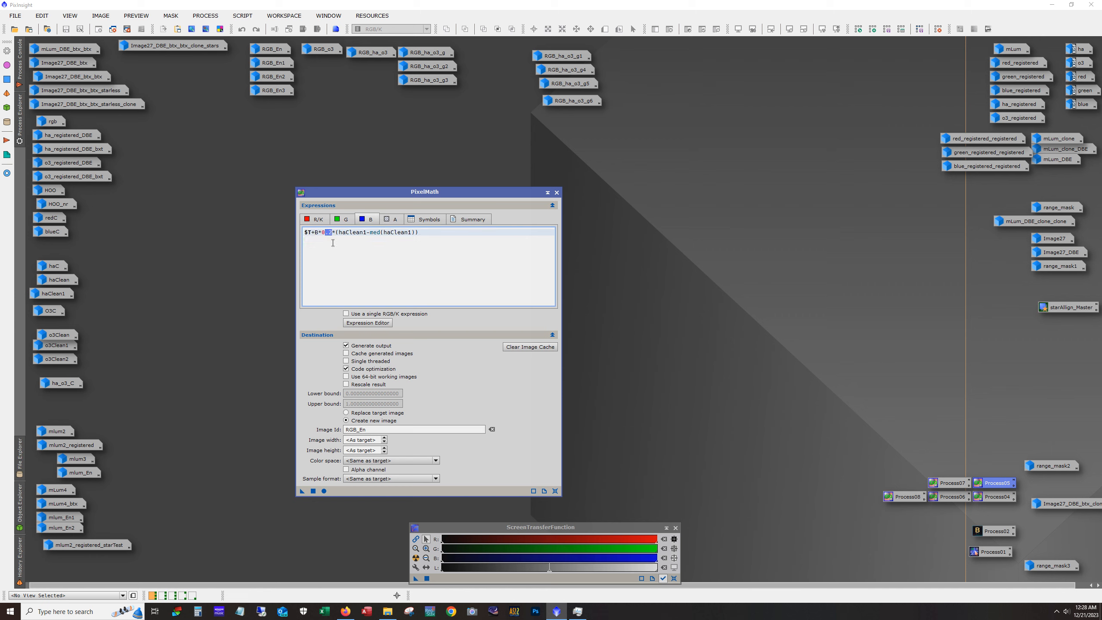
pyautogui.click(332, 233)
# Review the B symbol definition and the RGB_En output image id, and return to the red channel expression
pyautogui.click(418, 220)
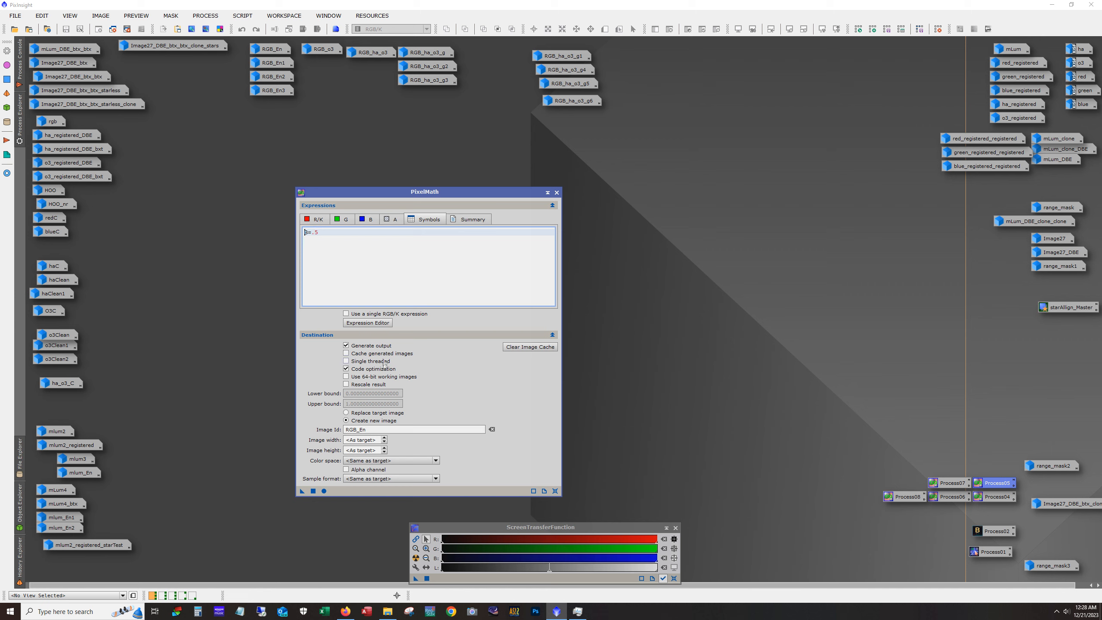
pyautogui.moveTo(370, 429); pyautogui.dragTo(340, 428)
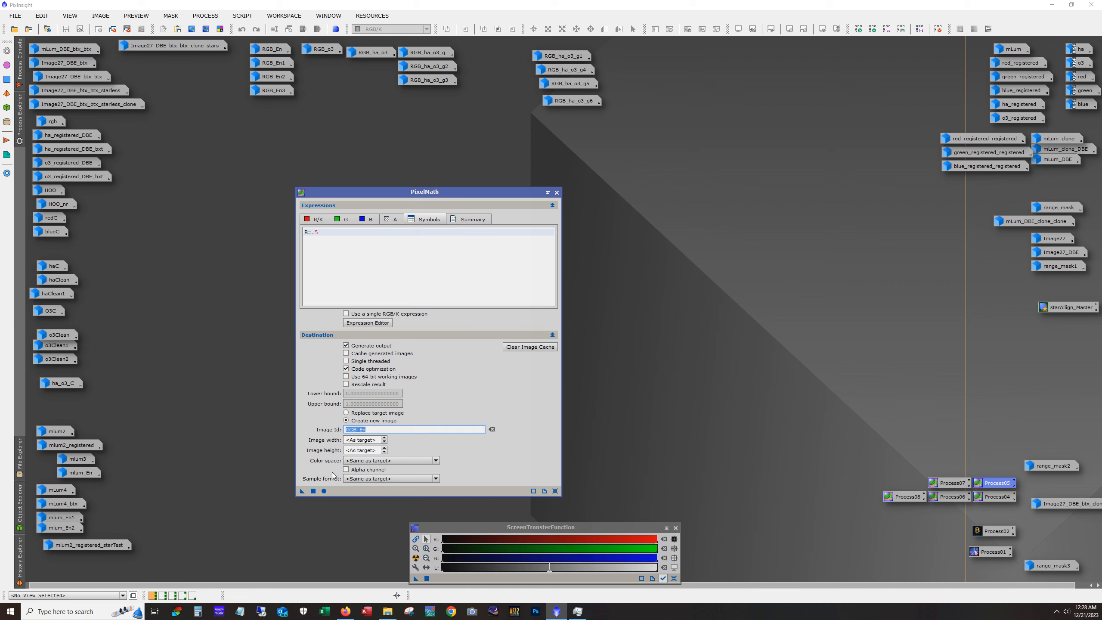
pyautogui.click(315, 219)
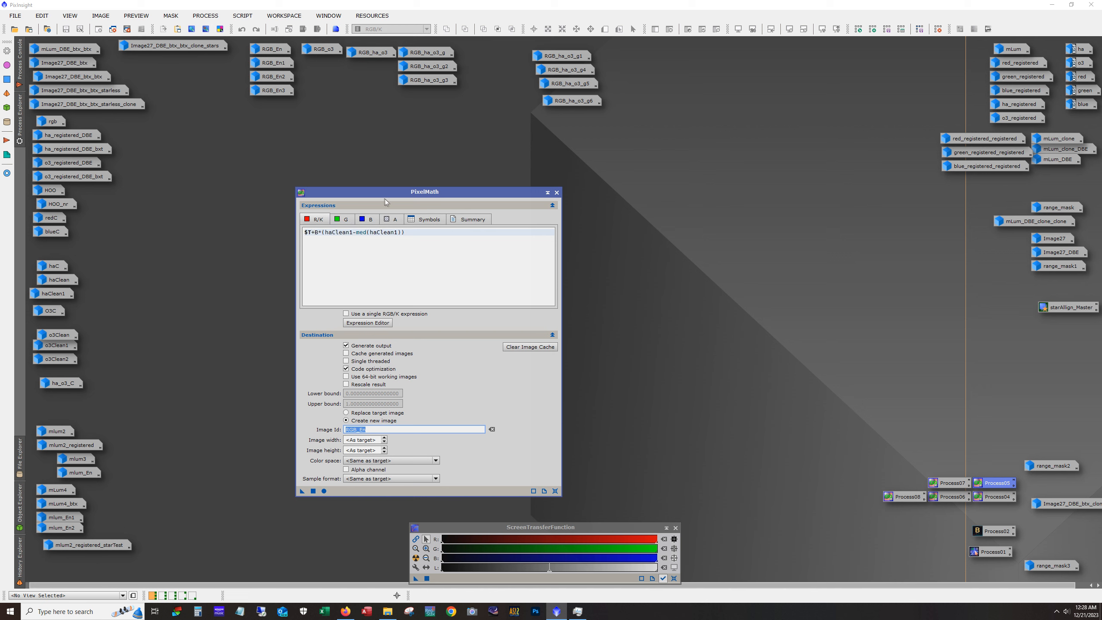
# Open the rgb image and the Ha-enhanced RGB_En image, keeping the PixelMath window clear of them for comparison
pyautogui.moveTo(384, 192); pyautogui.dragTo(583, 178)
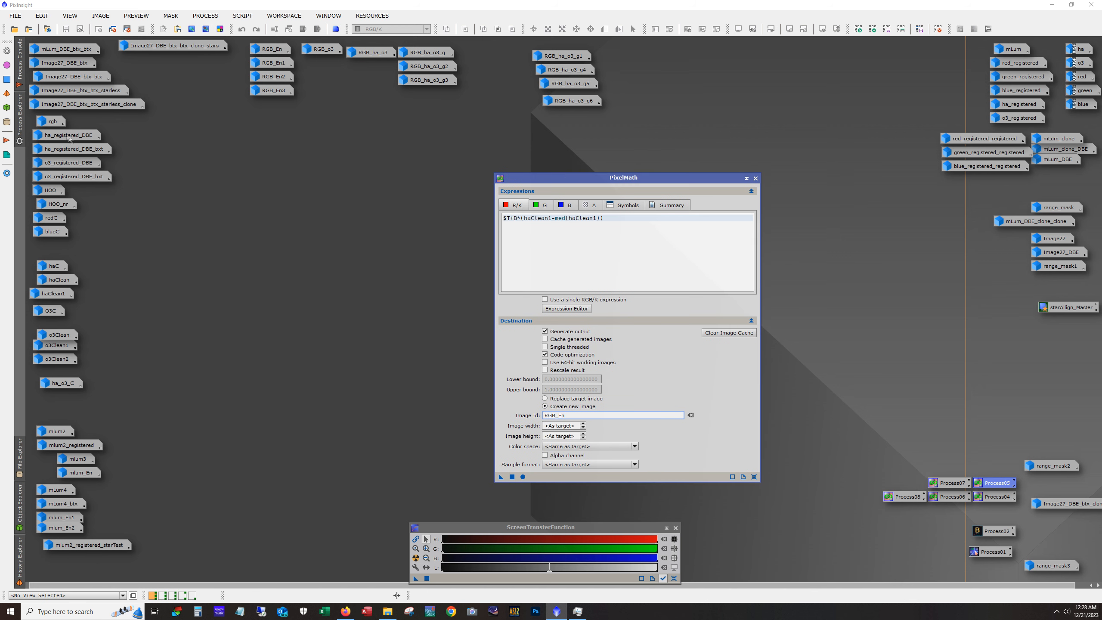
pyautogui.doubleClick(54, 120)
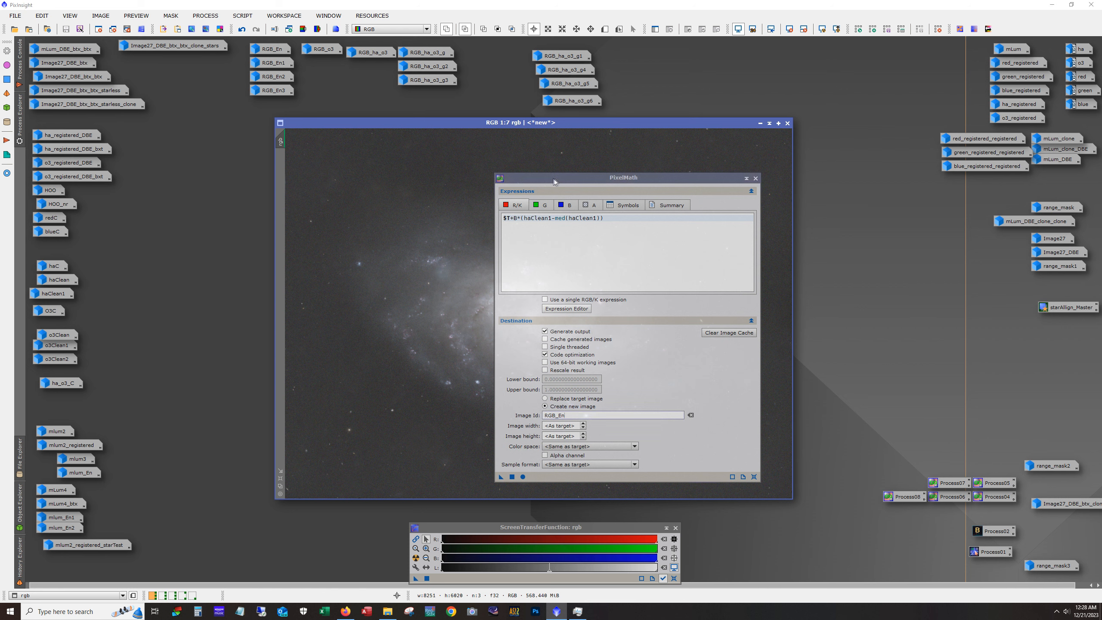
pyautogui.moveTo(556, 178); pyautogui.dragTo(709, 176)
pyautogui.moveTo(501, 124); pyautogui.dragTo(373, 126)
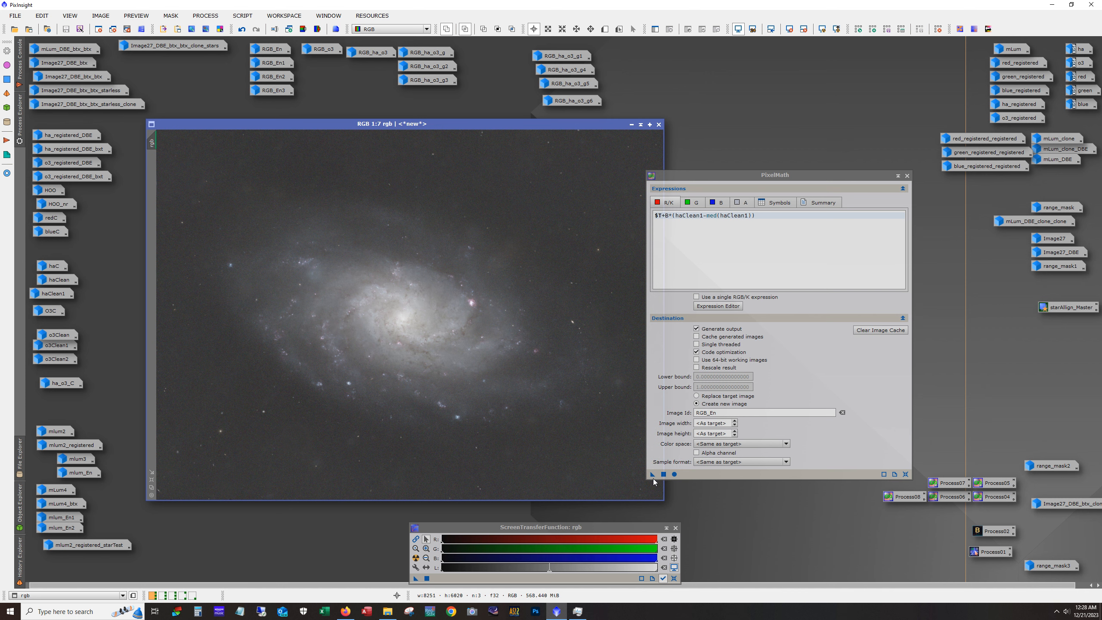
pyautogui.doubleClick(272, 49)
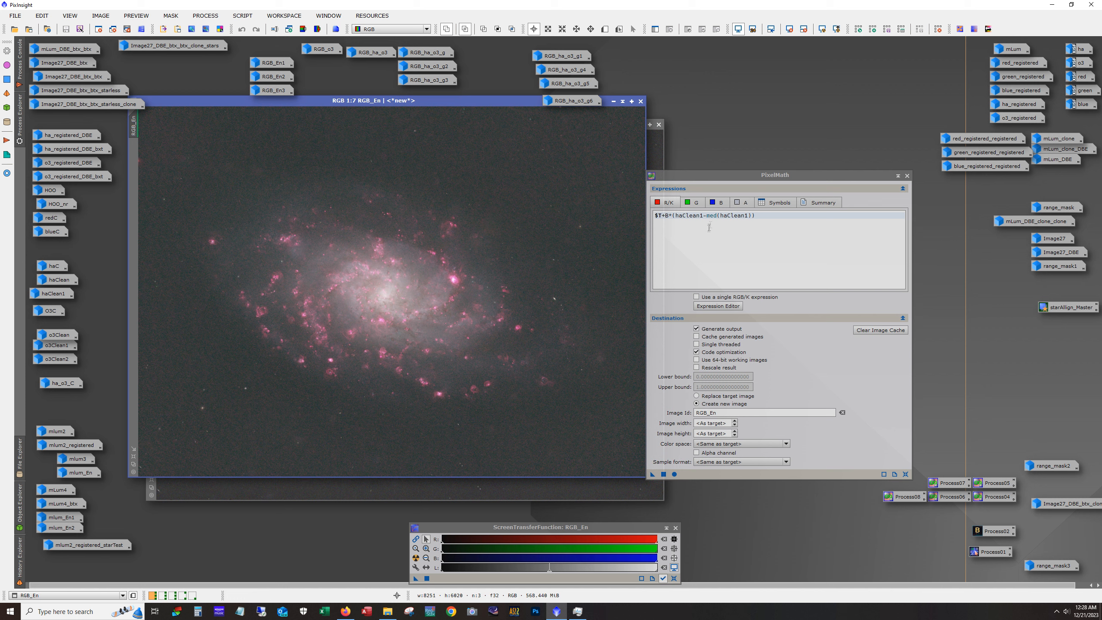
# Review the B symbol value and examine the pink Ha regions and core of RGB_En at 1:2
pyautogui.click(775, 202)
pyautogui.doubleClick(664, 216)
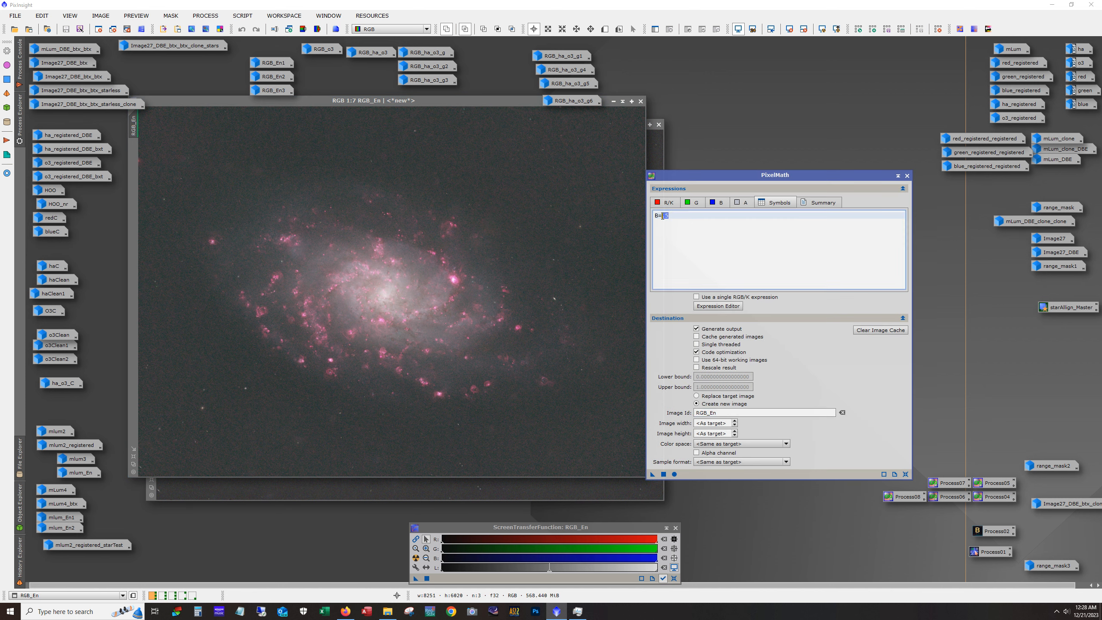
pyautogui.click(339, 404)
pyautogui.scroll(4, 304, 408)
pyautogui.scroll(1, 278, 410)
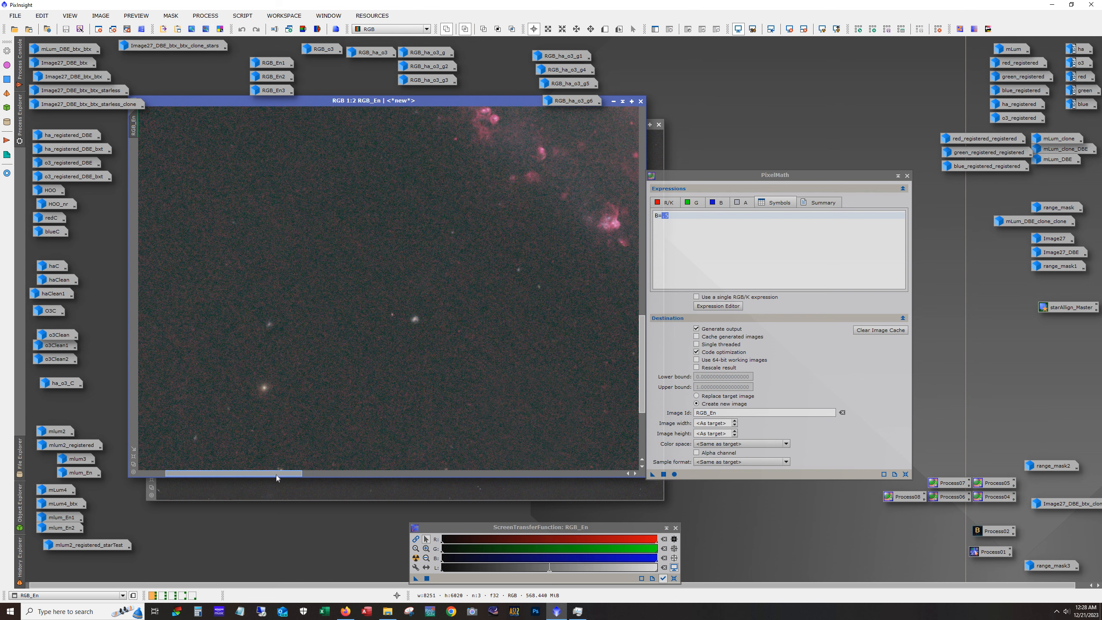
pyautogui.moveTo(276, 471); pyautogui.dragTo(371, 477)
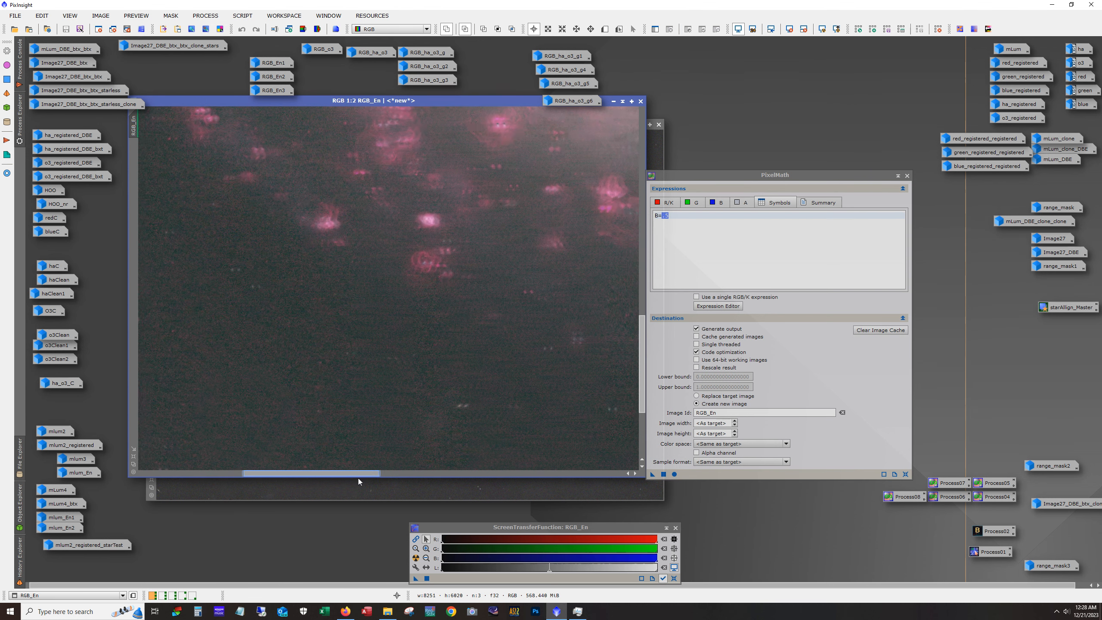
pyautogui.moveTo(703, 182); pyautogui.dragTo(768, 192)
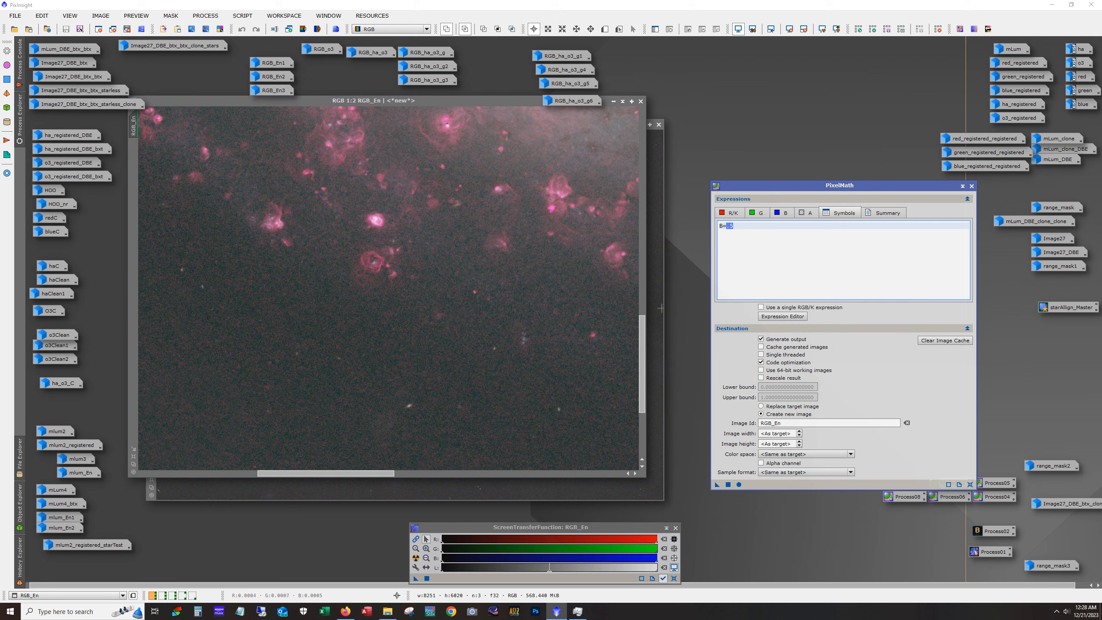
pyautogui.moveTo(642, 343); pyautogui.dragTo(651, 288)
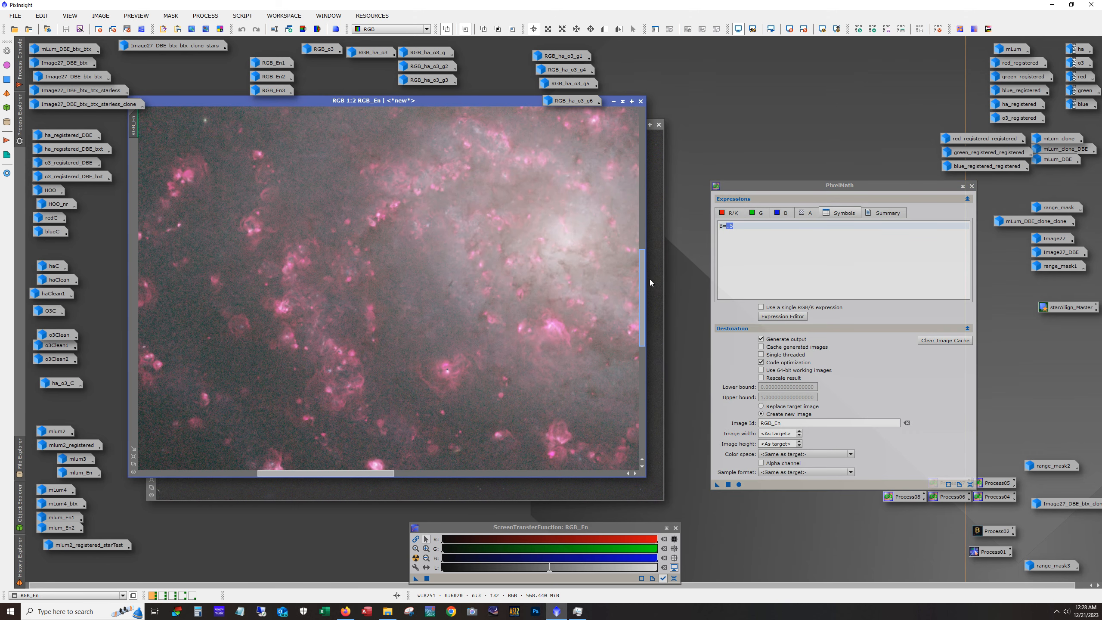
# View the full galaxy in RGB_En and RGB_En1, minimizing each image window after viewing it
pyautogui.scroll(-1, 402, 357)
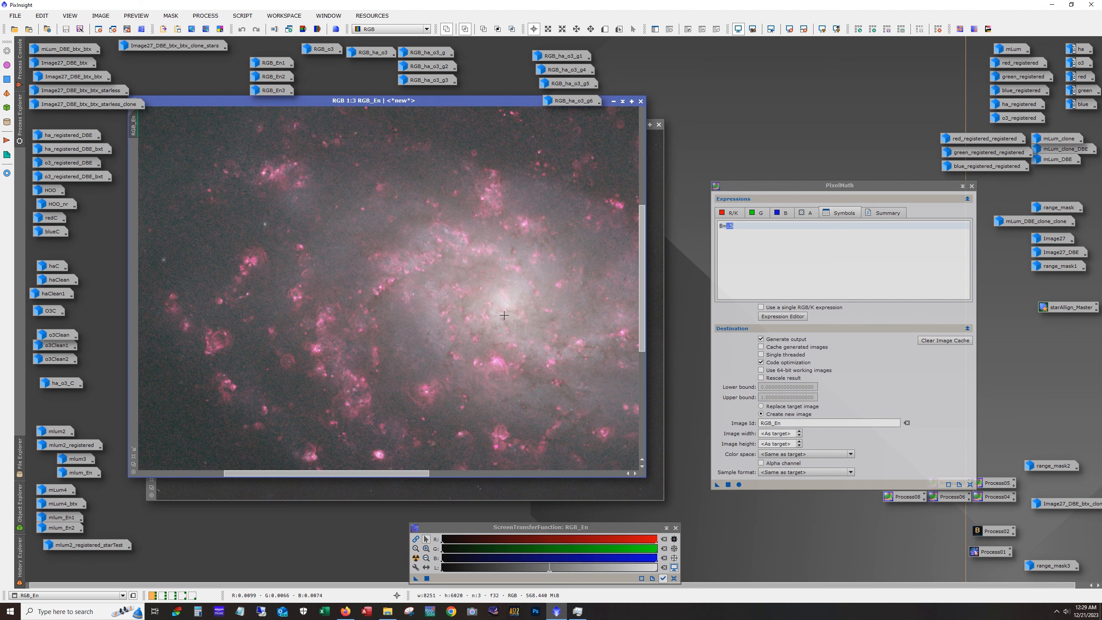
pyautogui.scroll(-2, 504, 316)
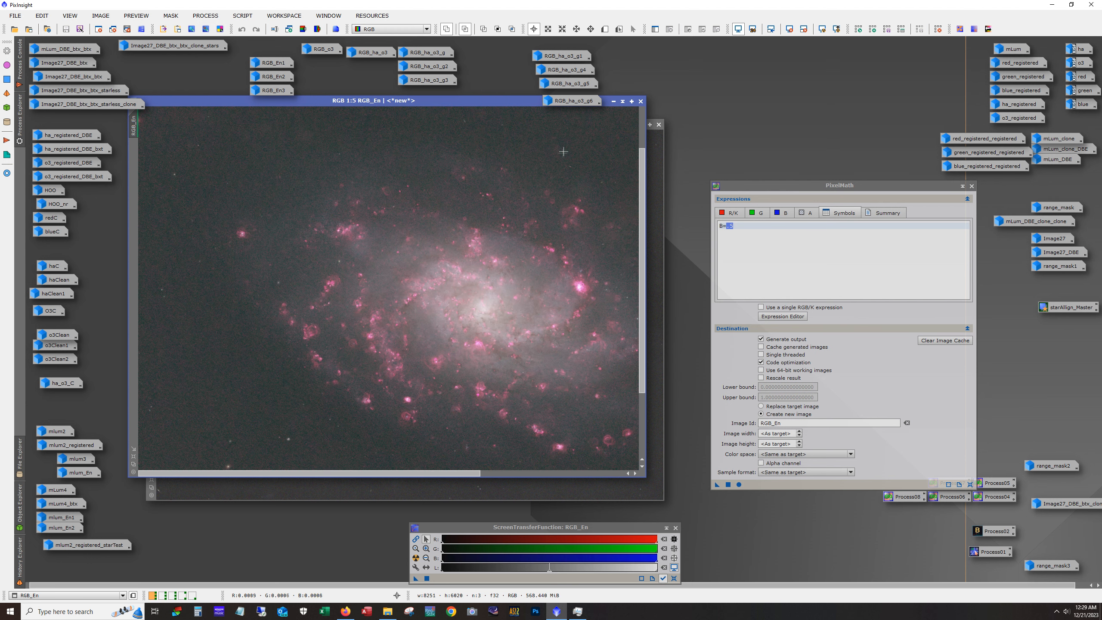
pyautogui.click(613, 101)
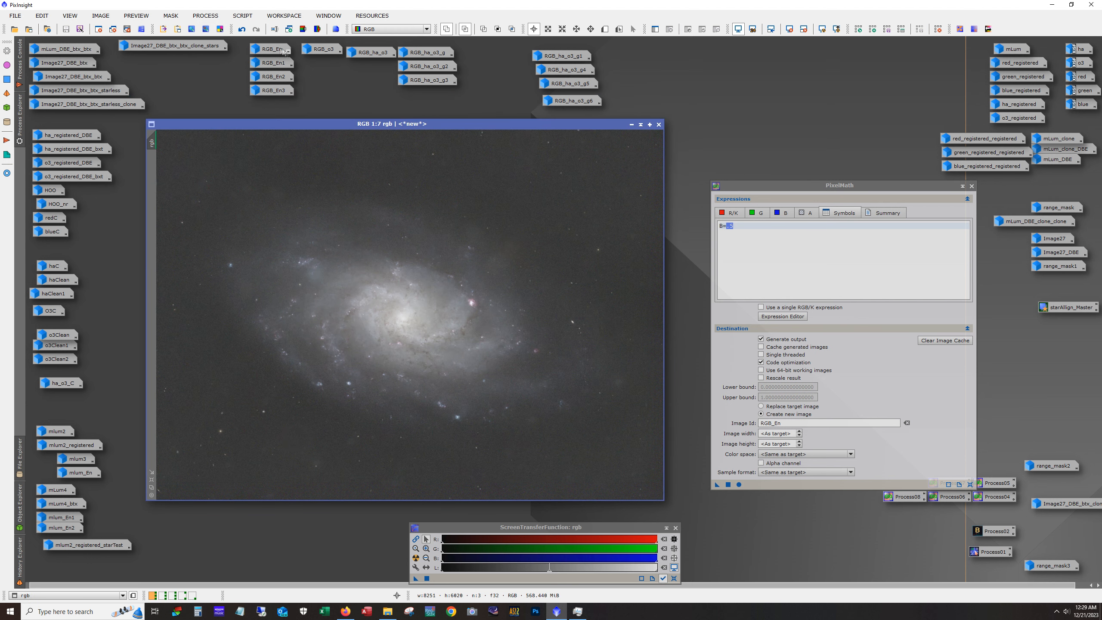
pyautogui.doubleClick(270, 62)
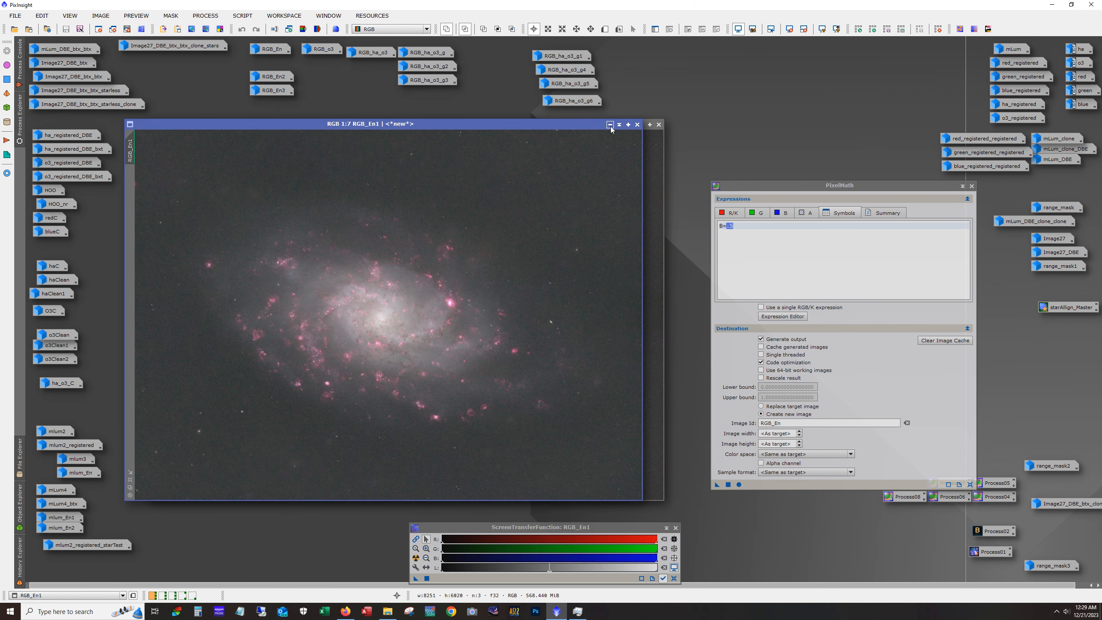
pyautogui.click(610, 124)
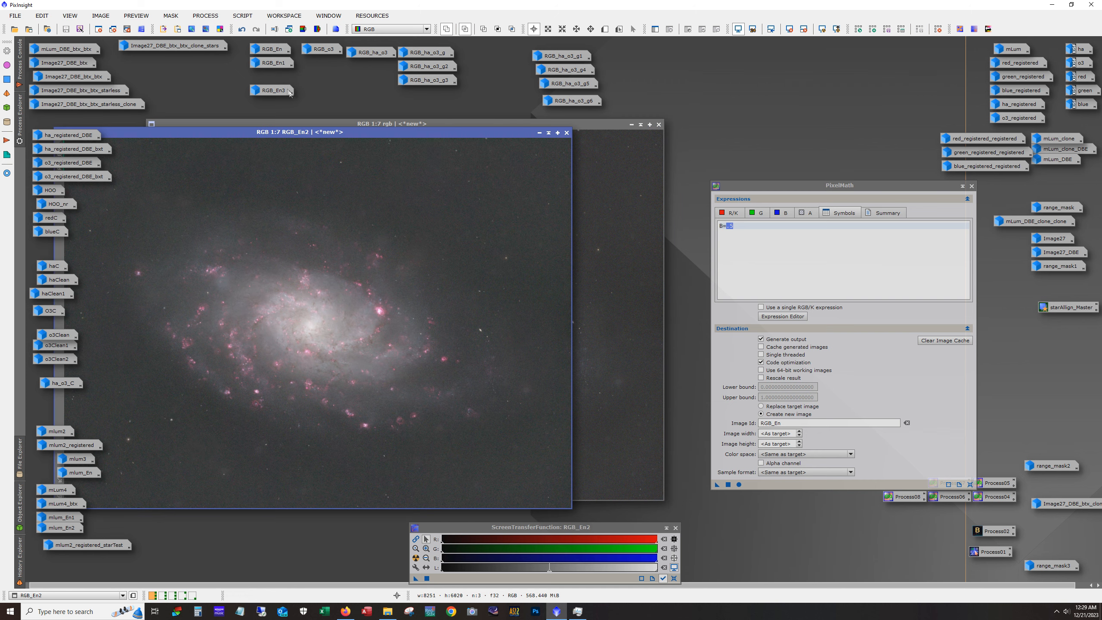
# Open RGB_En2, highlight the B value in the PixelMath symbols, and move the RGB_En2 window fully into view
pyautogui.click(745, 225)
pyautogui.tripleClick(745, 224)
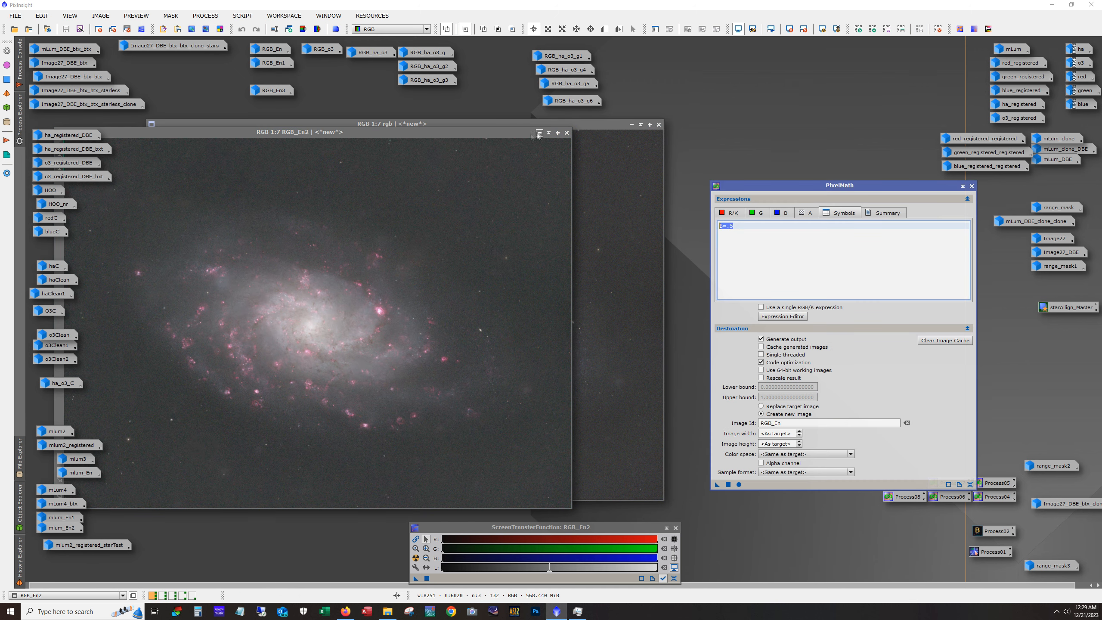
pyautogui.moveTo(435, 136)
pyautogui.mouseDown()
pyautogui.moveTo(473, 136)
pyautogui.moveTo(435, 148)
pyautogui.moveTo(444, 153)
pyautogui.mouseUp()
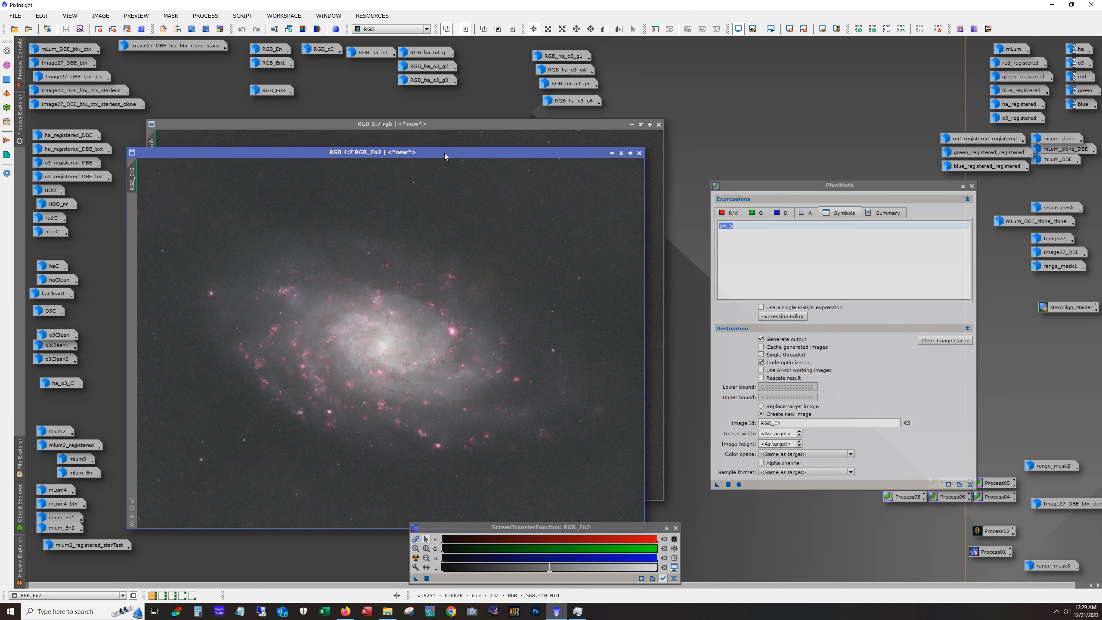
# Reopen RGB_En1 to compare its galaxy detail with RGB_En2, and minimize both image windows
pyautogui.doubleClick(272, 63)
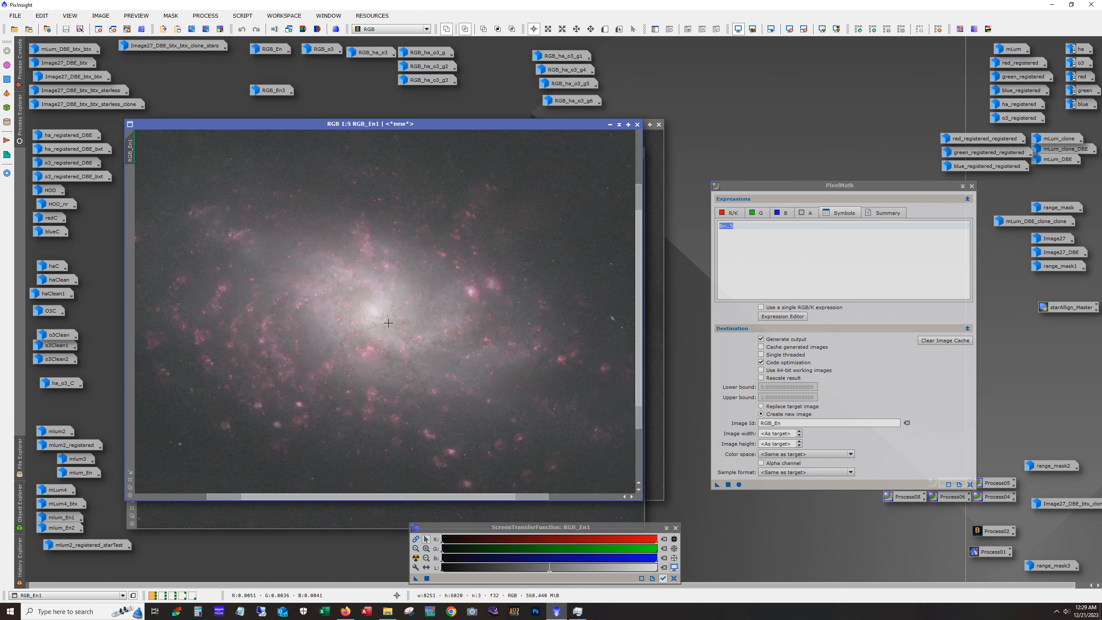
pyautogui.scroll(2, 388, 330)
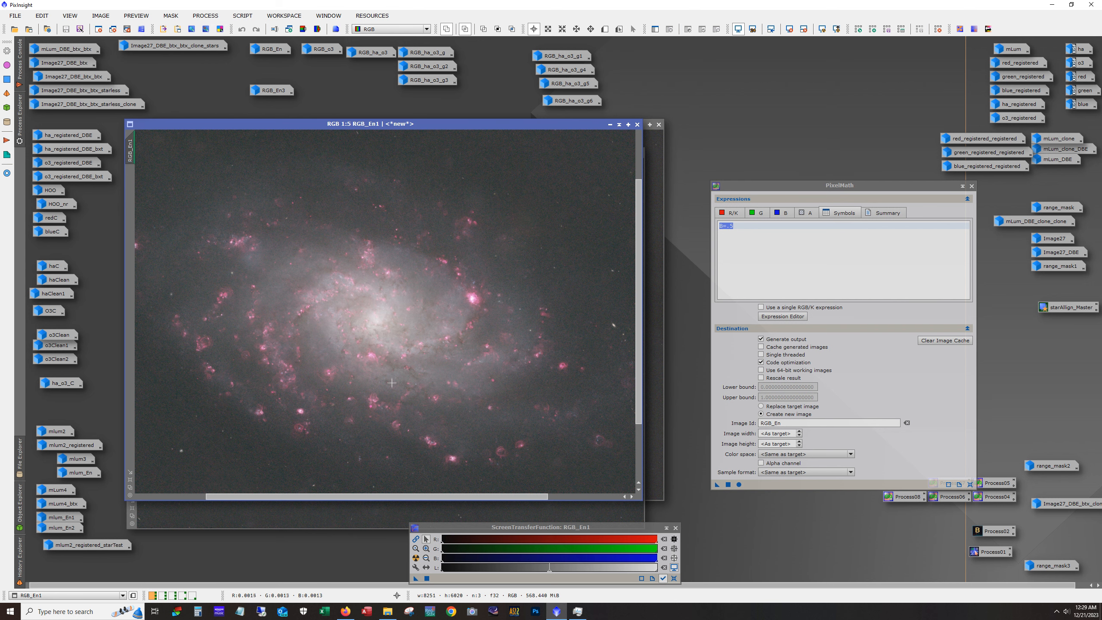
pyautogui.scroll(1, 372, 354)
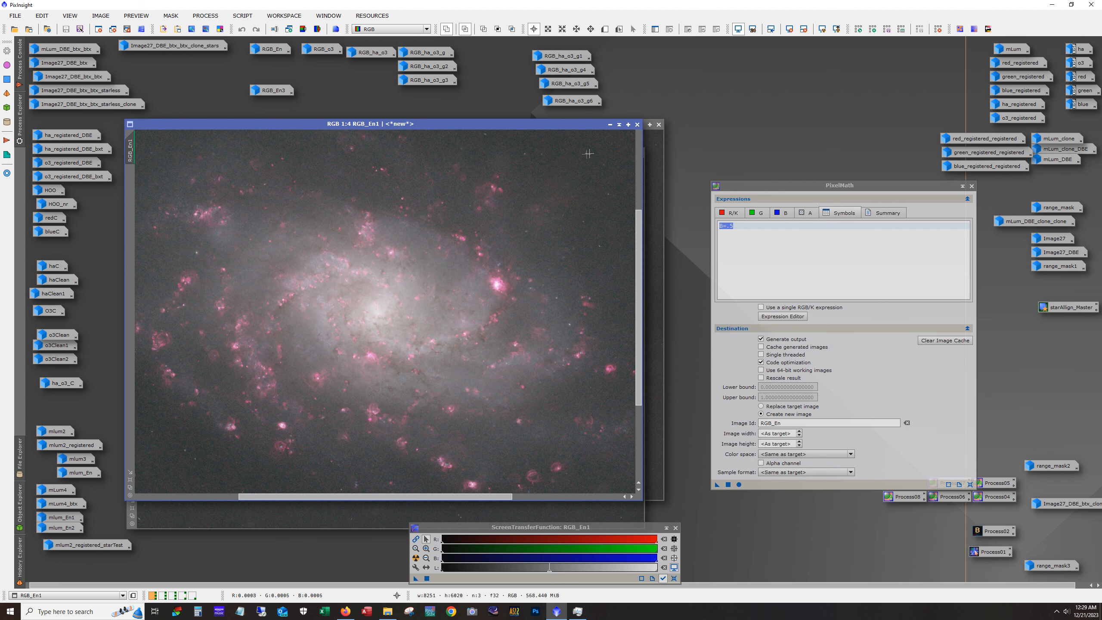
pyautogui.click(611, 125)
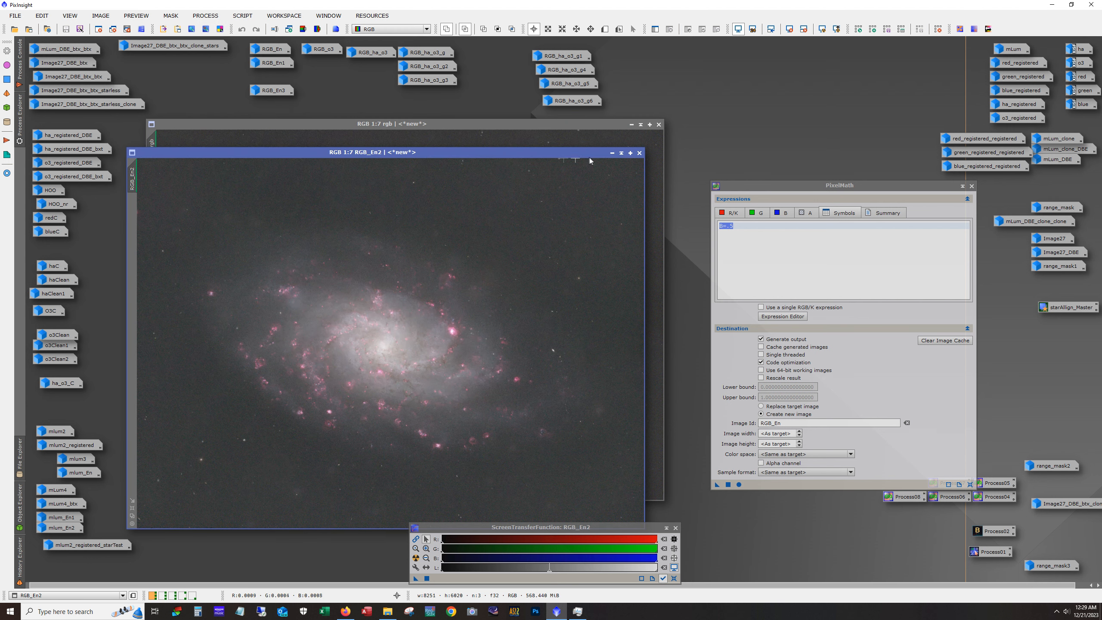
pyautogui.click(612, 153)
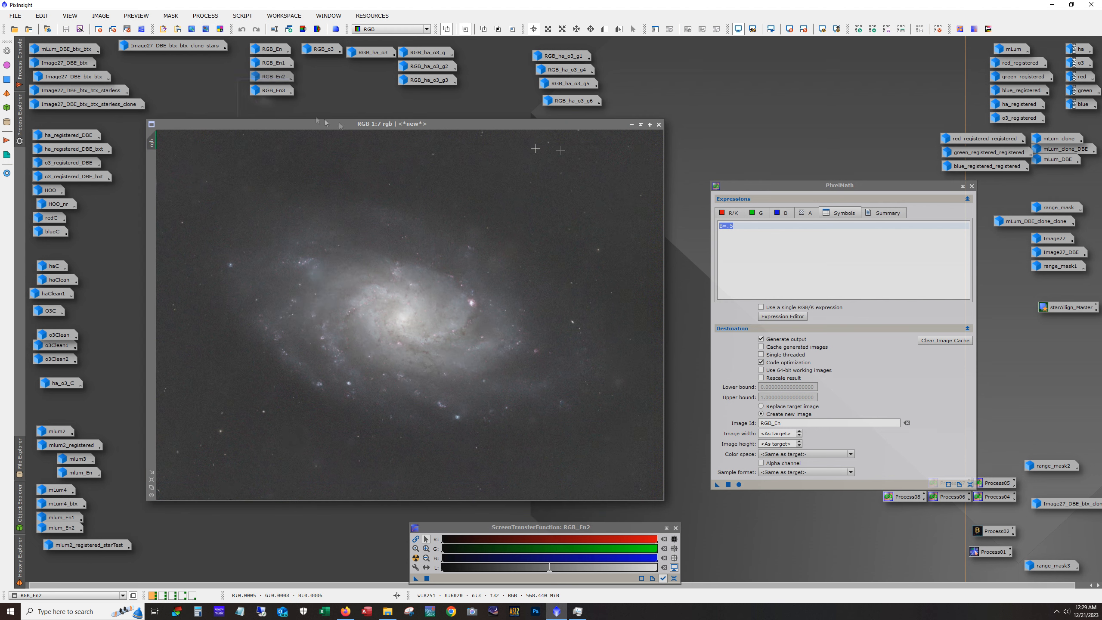
# Open RGB_En3 and examine the pink nebula regions and spiral arms around the galaxy core
pyautogui.click(272, 92)
pyautogui.doubleClick(272, 92)
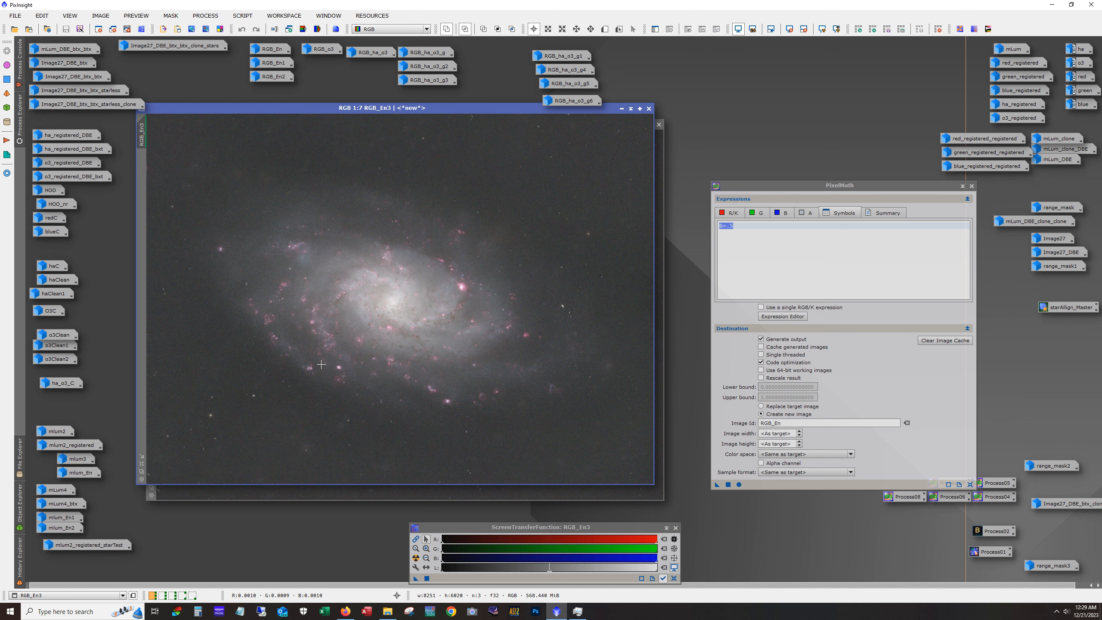
pyautogui.scroll(1, 330, 360)
pyautogui.scroll(2, 330, 362)
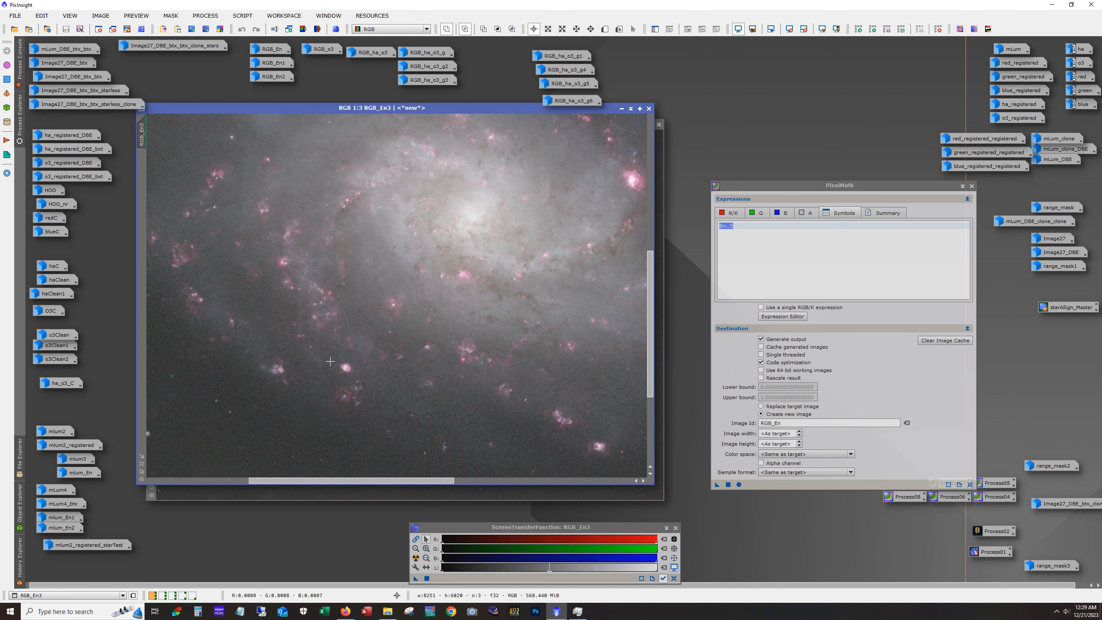
pyautogui.moveTo(383, 481); pyautogui.dragTo(416, 490)
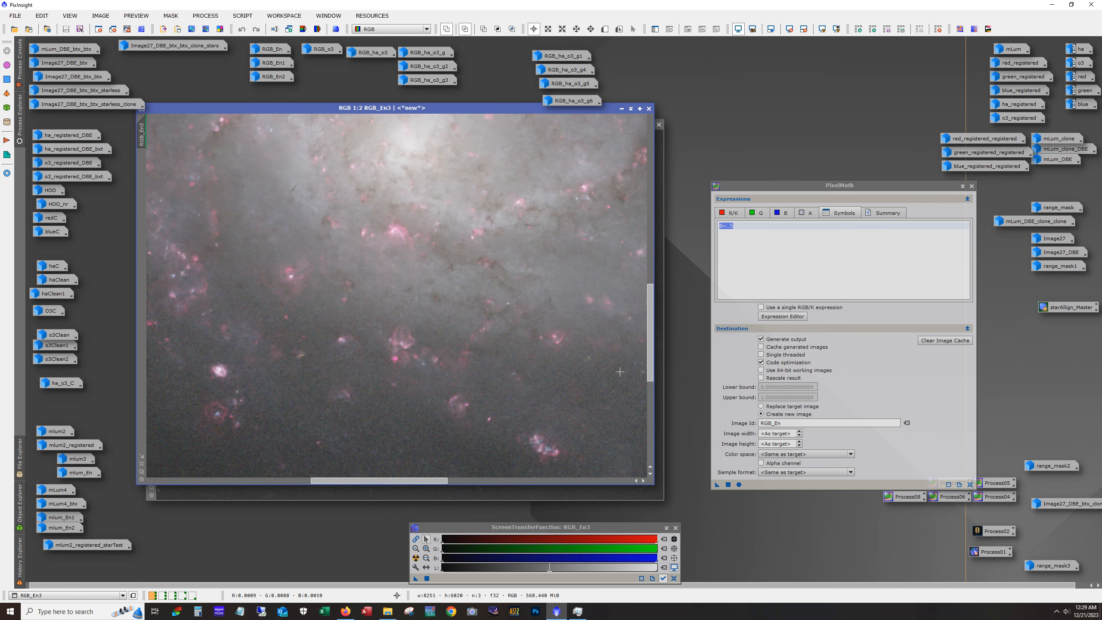
pyautogui.moveTo(650, 376); pyautogui.dragTo(652, 300)
pyautogui.scroll(-1, 396, 418)
pyautogui.scroll(-1, 396, 417)
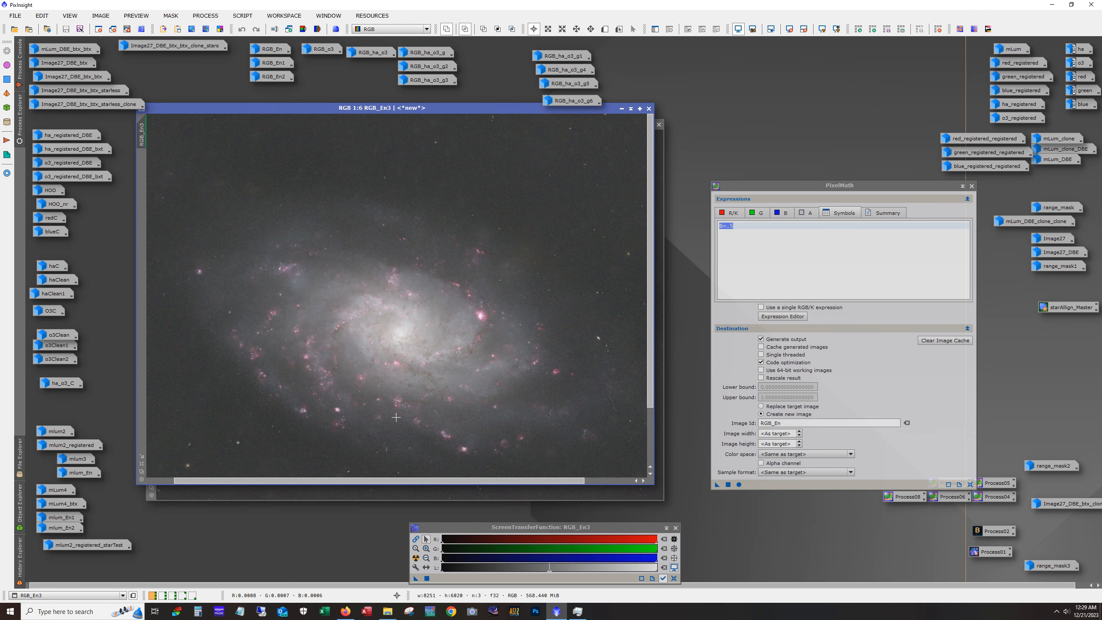
# Examine the background noise at 1:1 in the dark sky outside the galaxy in RGB_En3
pyautogui.scroll(2, 214, 434)
pyautogui.scroll(1, 215, 434)
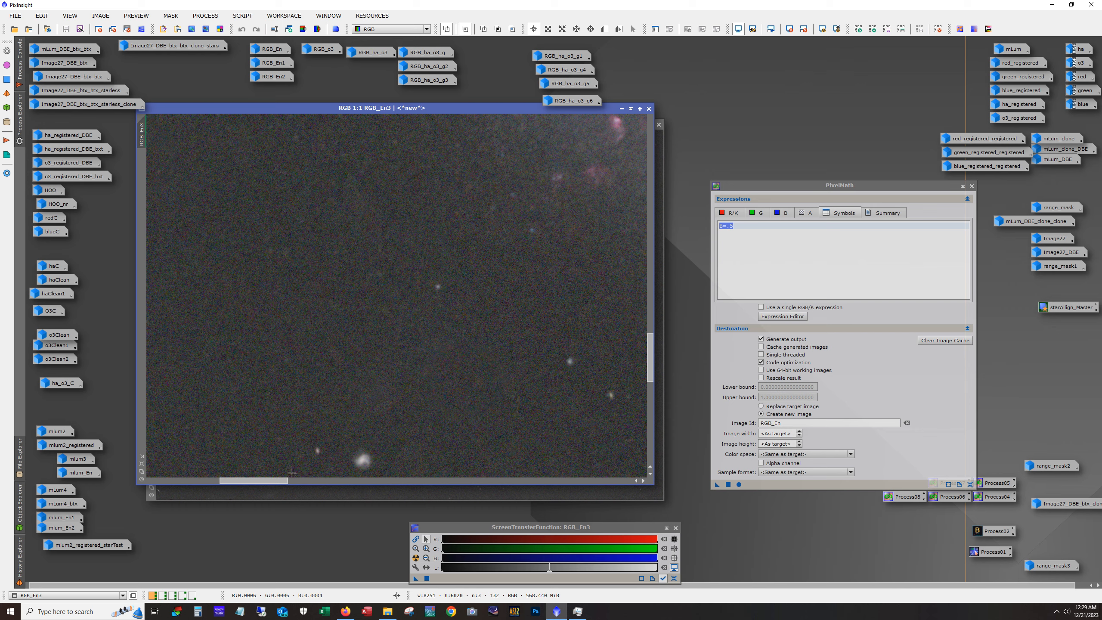
pyautogui.moveTo(278, 481); pyautogui.dragTo(208, 477)
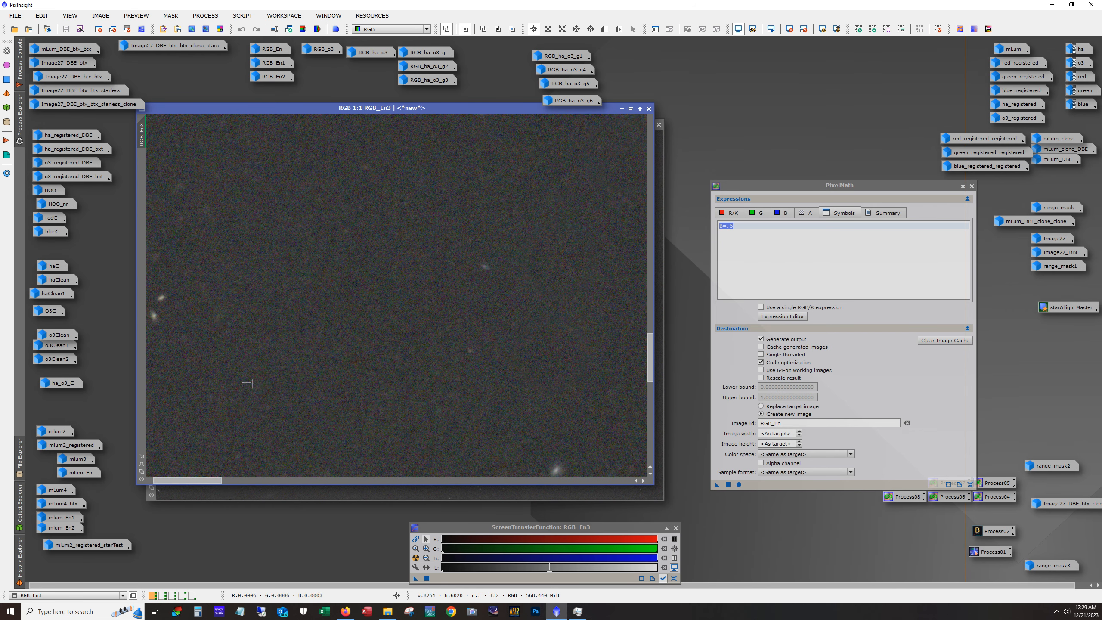
pyautogui.scroll(-1, 311, 353)
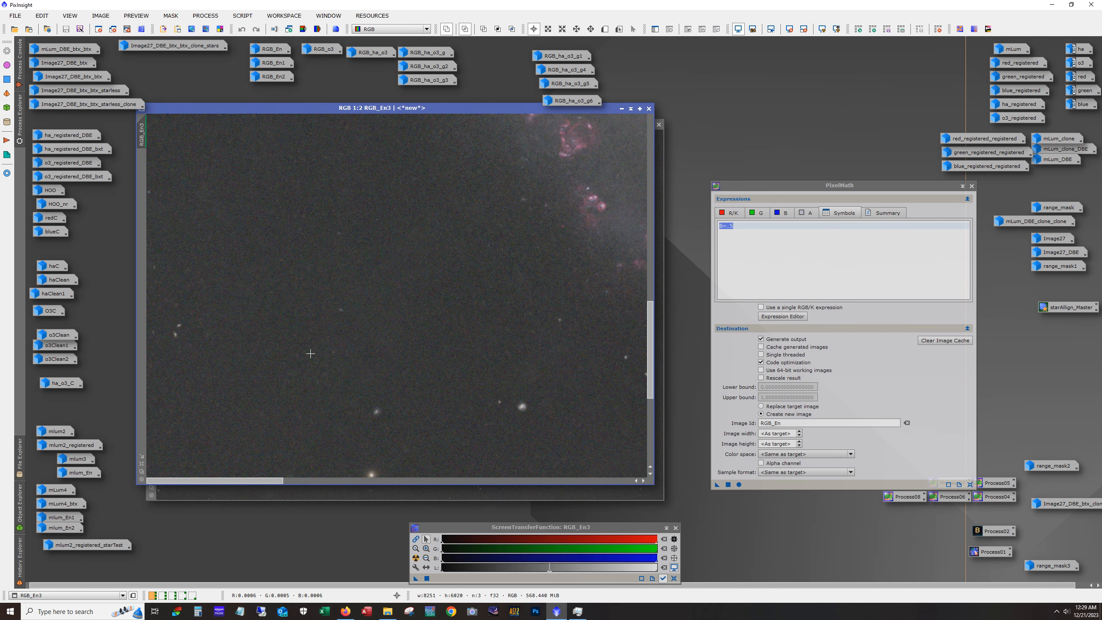
# Open RGB_En, inspect its dark-sky background noise at 2:1, and minimize it to reveal RGB_En3
pyautogui.doubleClick(272, 51)
pyautogui.scroll(5, 263, 411)
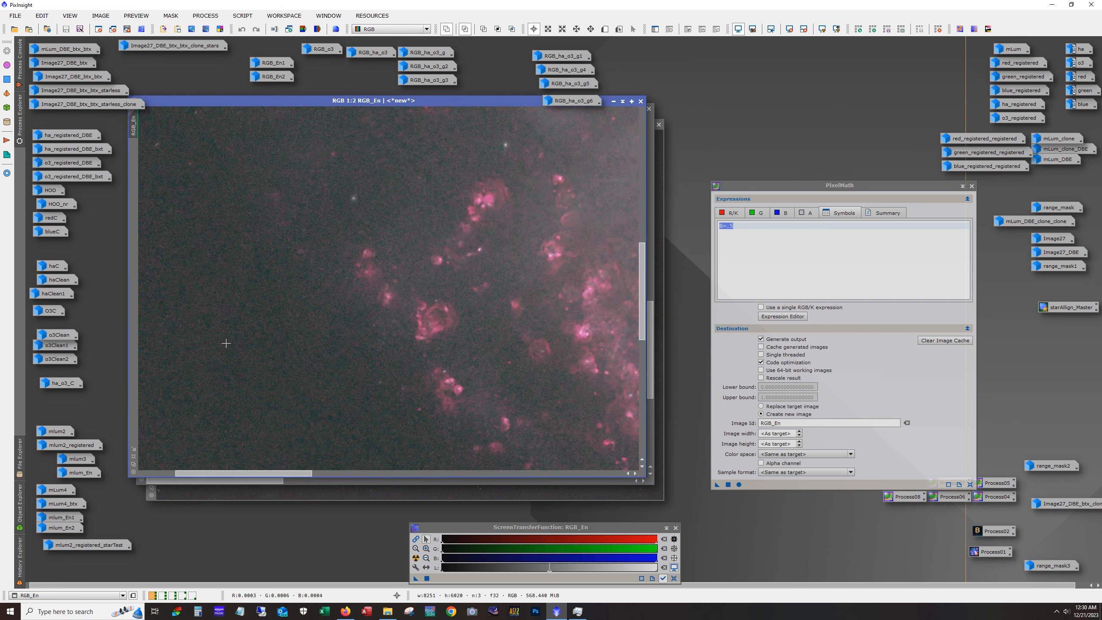
pyautogui.moveTo(212, 473); pyautogui.dragTo(185, 473)
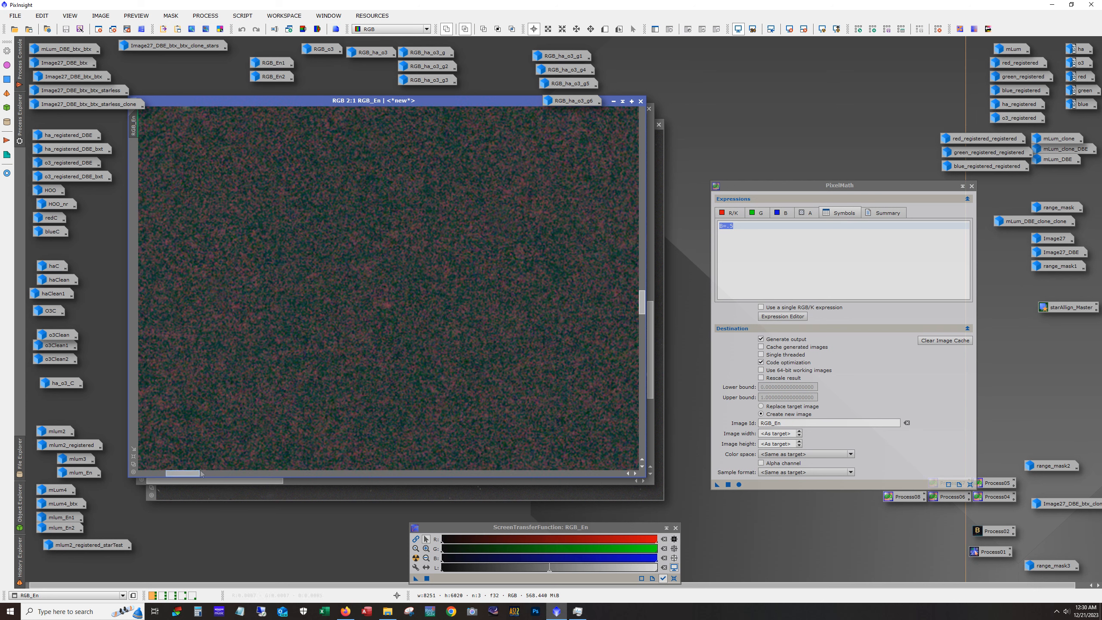
pyautogui.click(614, 101)
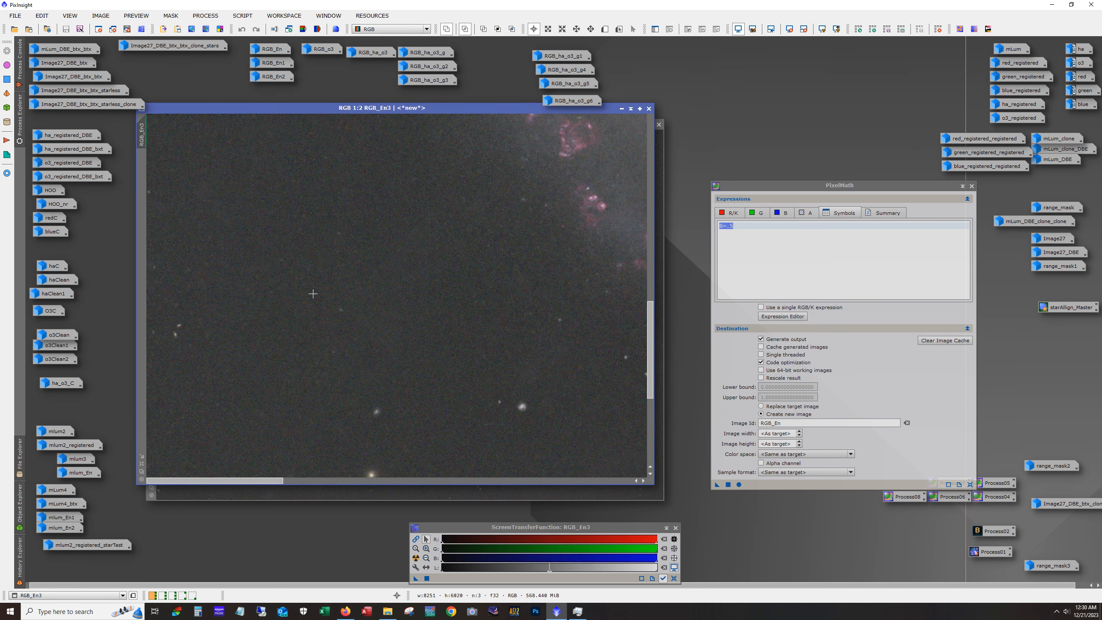
# Restore RGB_En to recheck its background noise at 1:2 and 1:1, and minimize it for comparison with RGB_En3
pyautogui.doubleClick(265, 49)
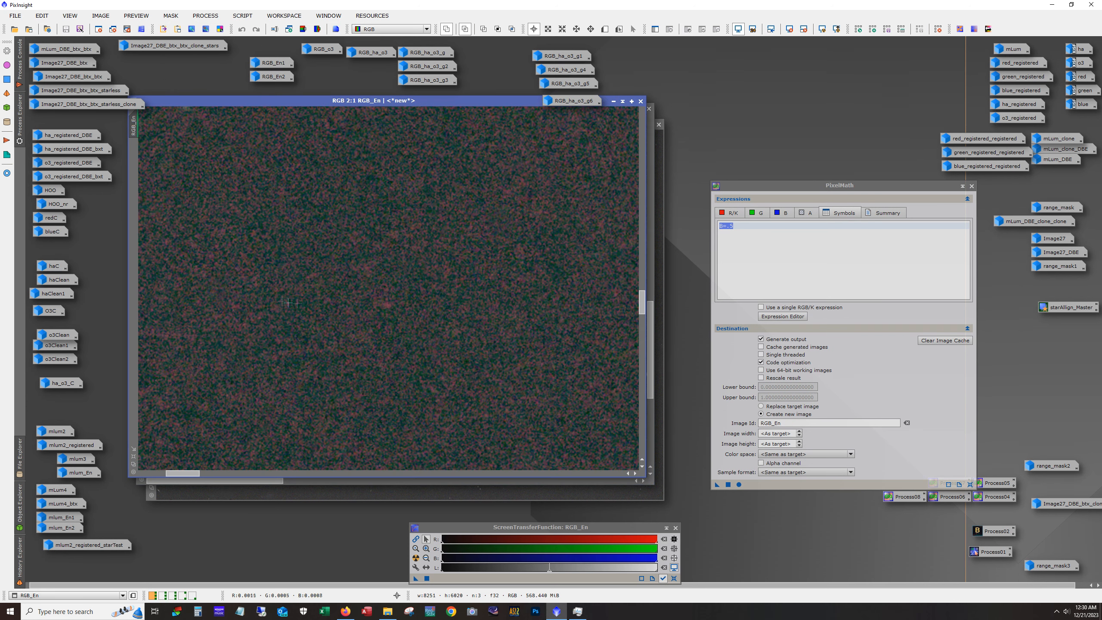
pyautogui.scroll(-2, 272, 299)
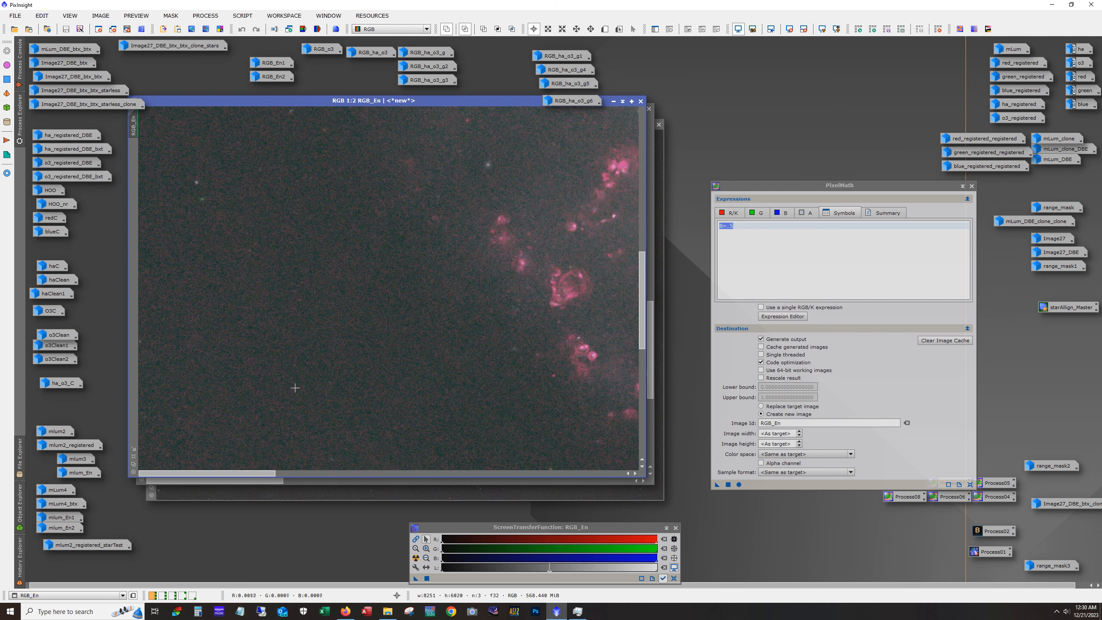
pyautogui.scroll(1, 278, 359)
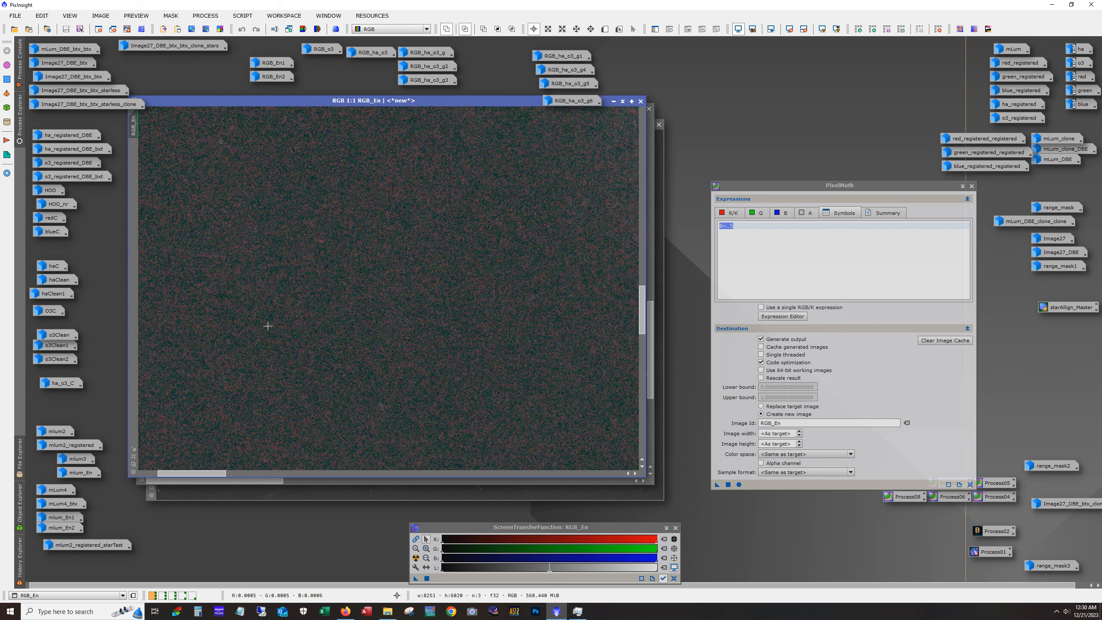
pyautogui.scroll(-1, 267, 325)
pyautogui.moveTo(750, 228); pyautogui.dragTo(717, 226)
pyautogui.scroll(-5, 333, 371)
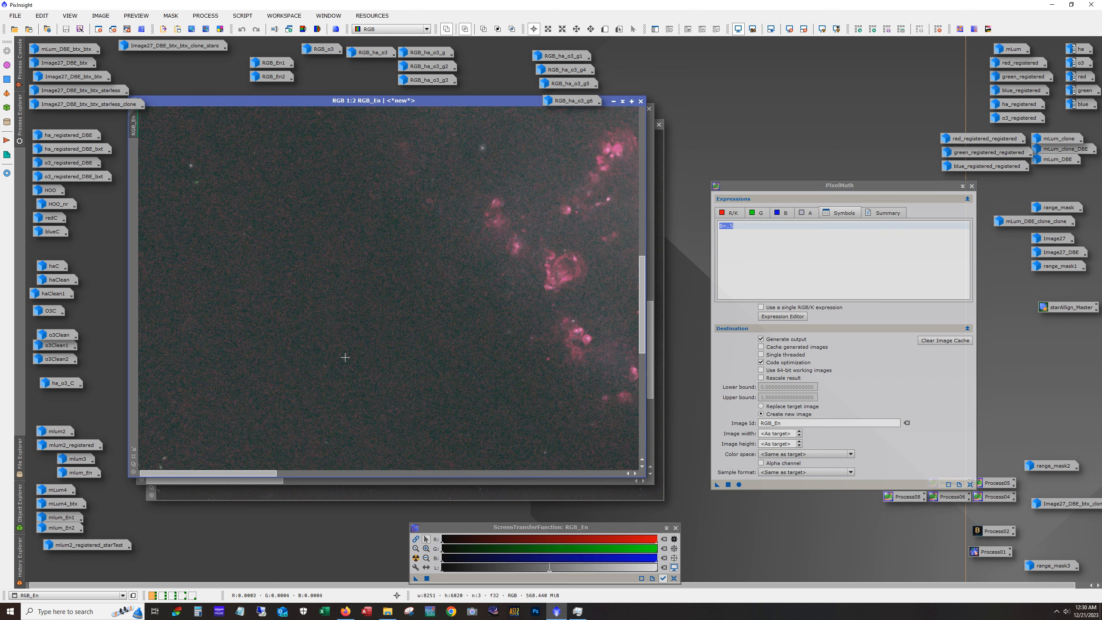
pyautogui.click(613, 101)
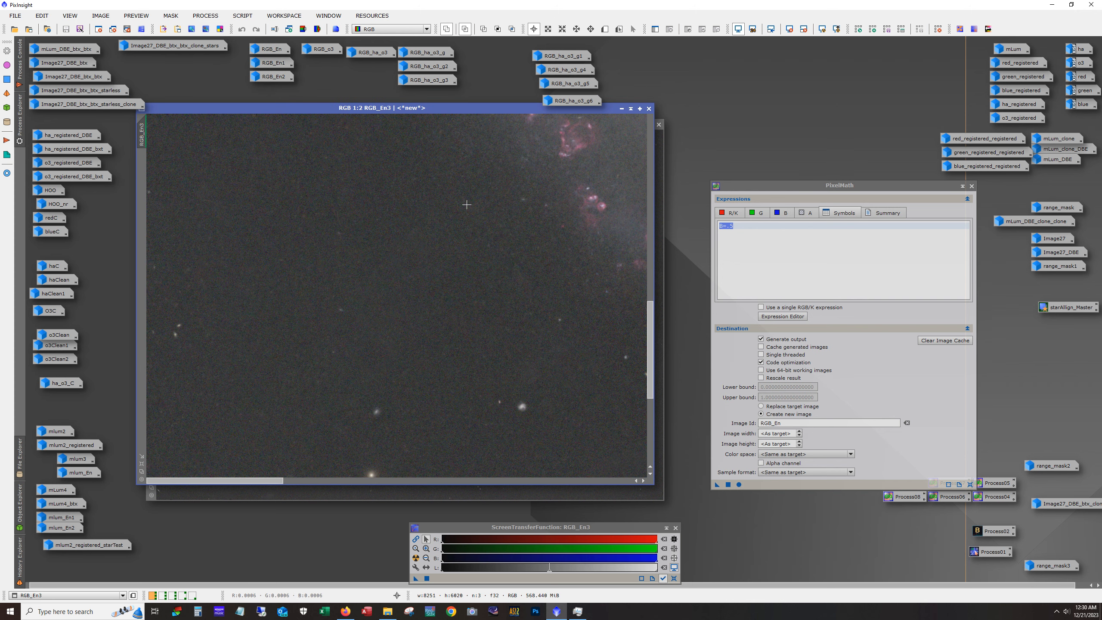
# Show the whole RGB_En3 galaxy and highlight the red-channel PixelMath expression that adds haClean1
pyautogui.scroll(-4, 421, 271)
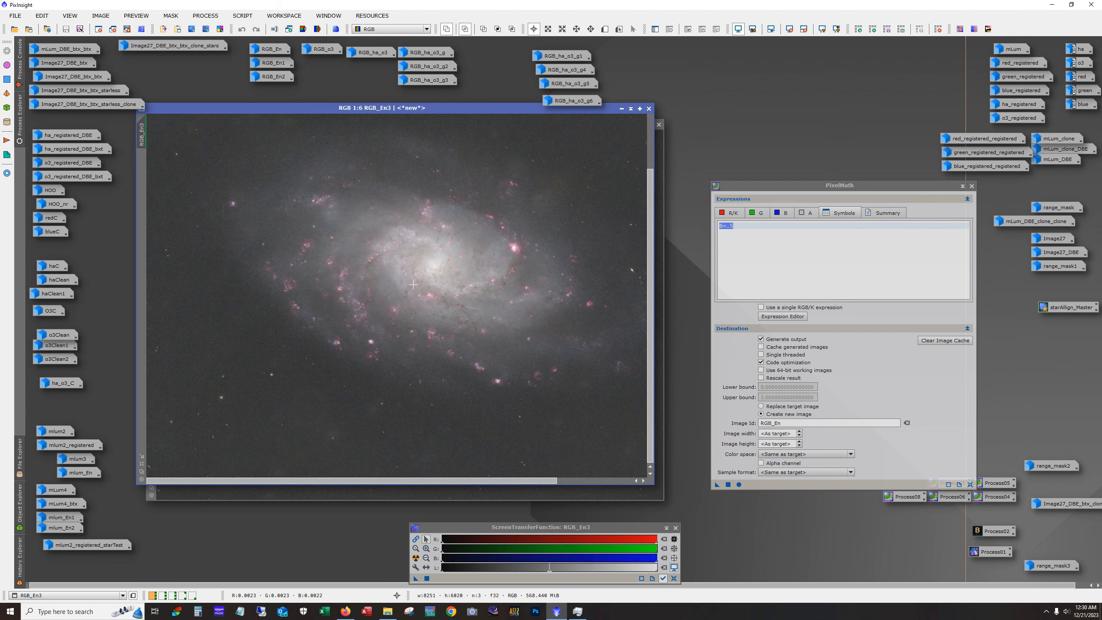
pyautogui.scroll(-1, 413, 285)
pyautogui.scroll(1, 414, 287)
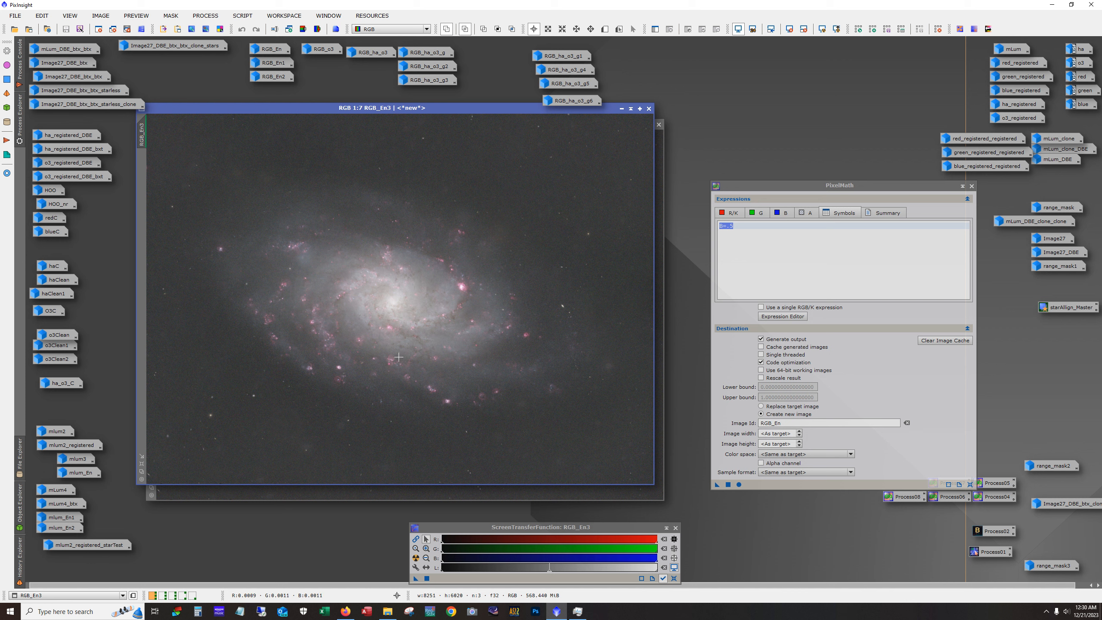
pyautogui.click(734, 214)
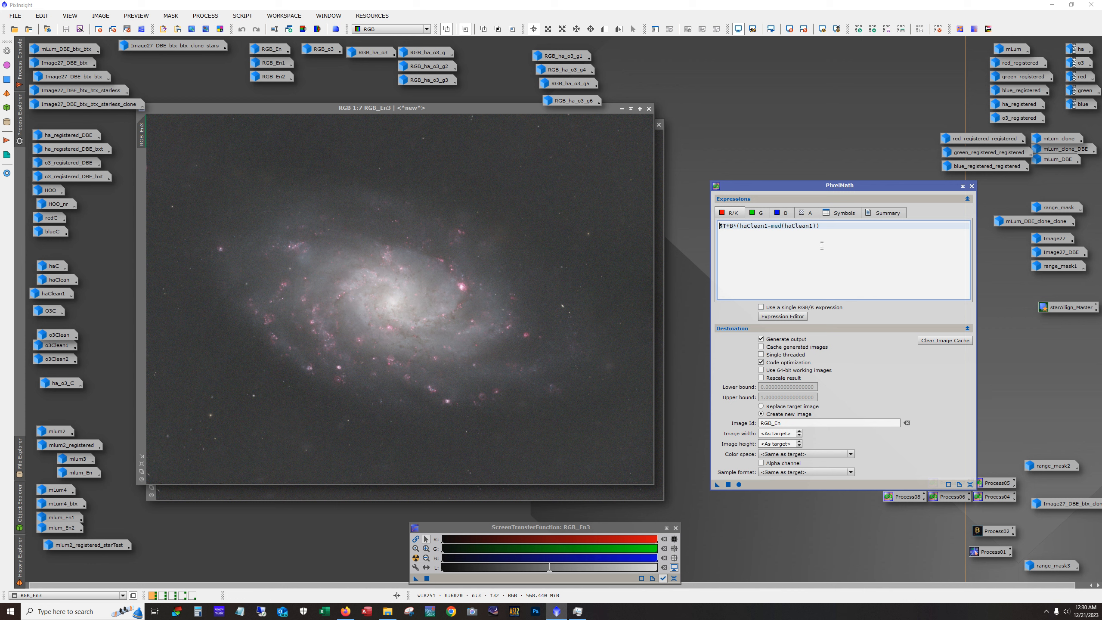
pyautogui.moveTo(829, 227); pyautogui.dragTo(719, 227)
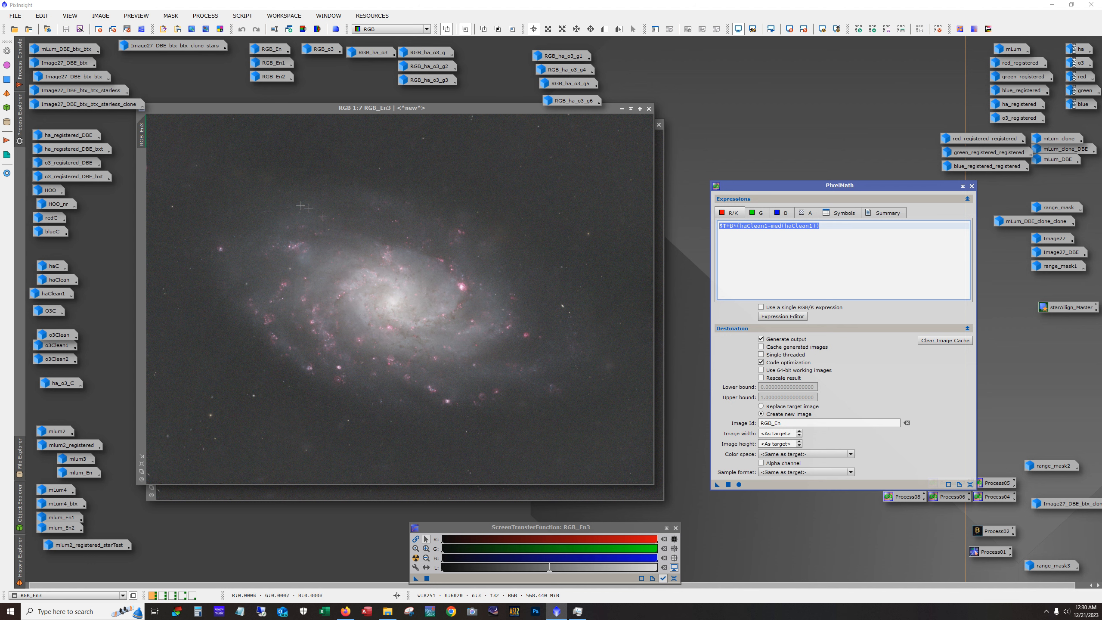
# Examine the nebula regions along the lower edge of the galaxy in RGB_En3 at 1:2
pyautogui.scroll(5, 322, 361)
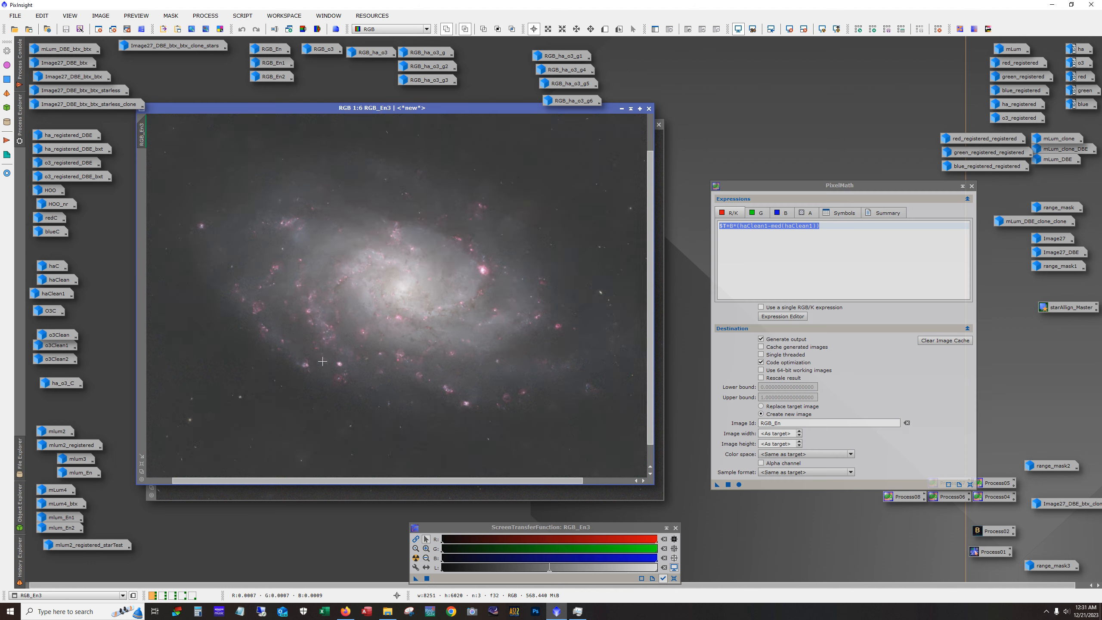
pyautogui.scroll(-2, 608, 315)
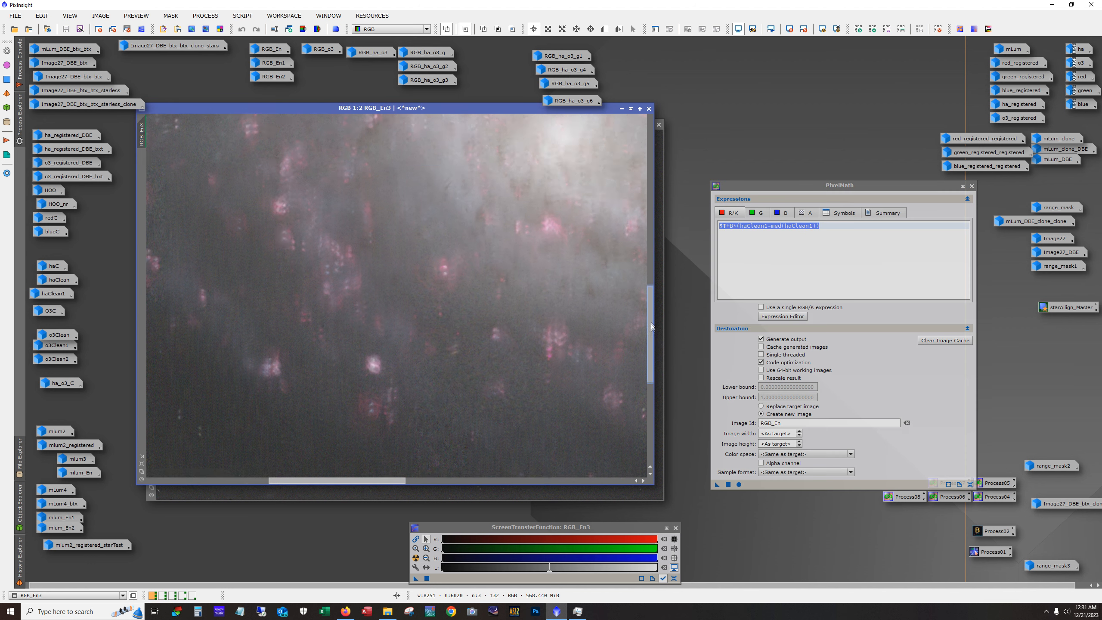
pyautogui.moveTo(374, 480); pyautogui.dragTo(459, 485)
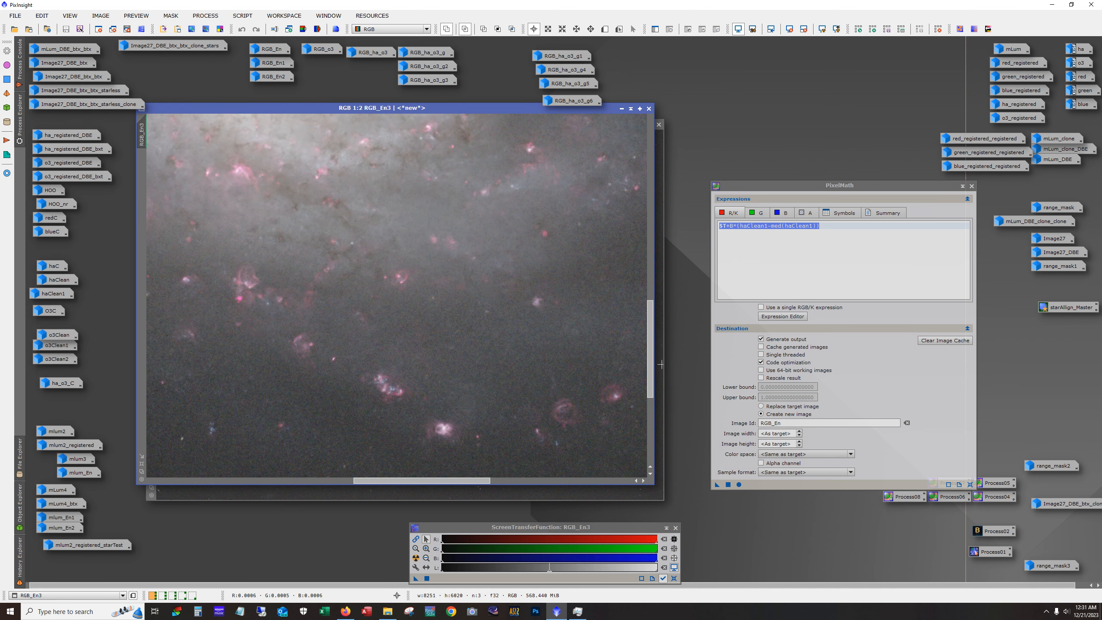
pyautogui.moveTo(652, 379); pyautogui.dragTo(652, 406)
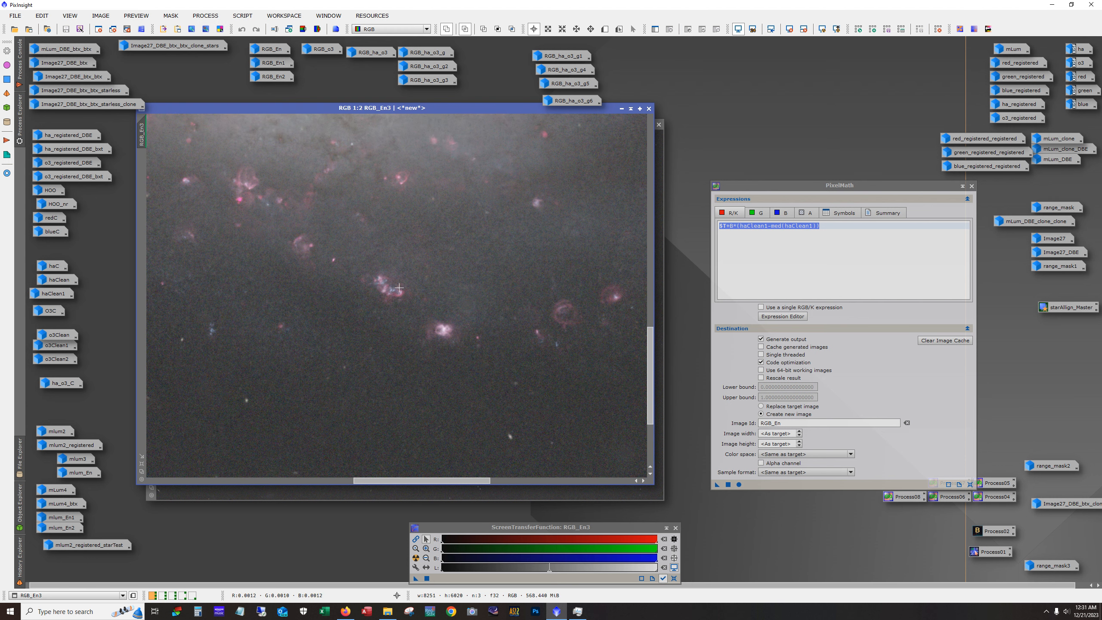
# Examine the nebula regions and surrounding background noise along the lower edge of the galaxy in RGB_En3 at 1:1
pyautogui.moveTo(650, 386); pyautogui.dragTo(653, 314)
pyautogui.scroll(1, 633, 373)
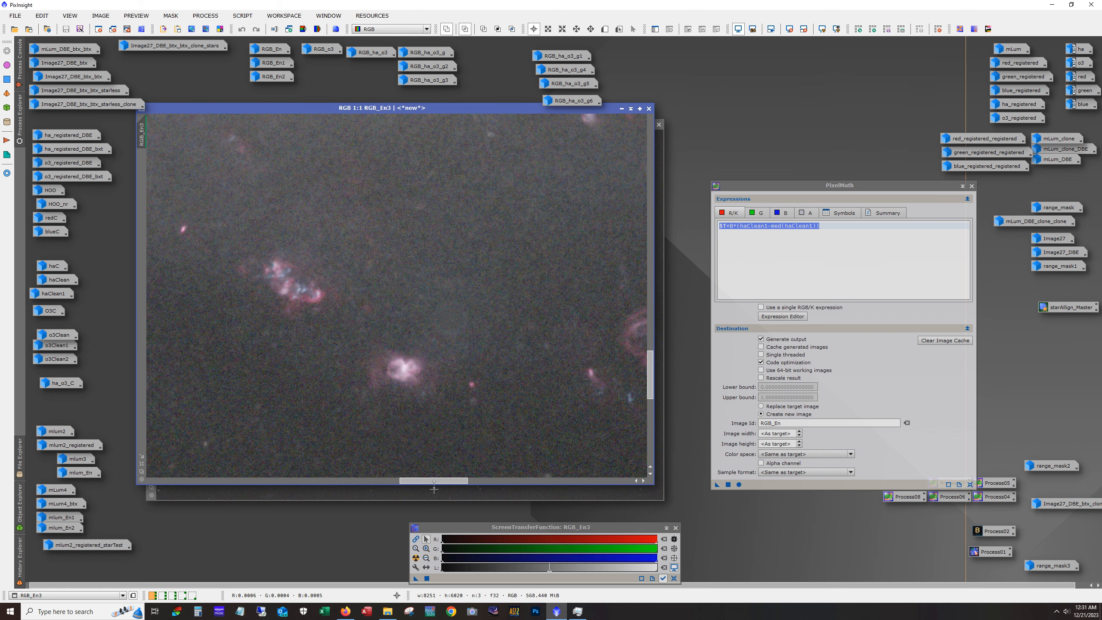
pyautogui.moveTo(434, 481); pyautogui.dragTo(338, 478)
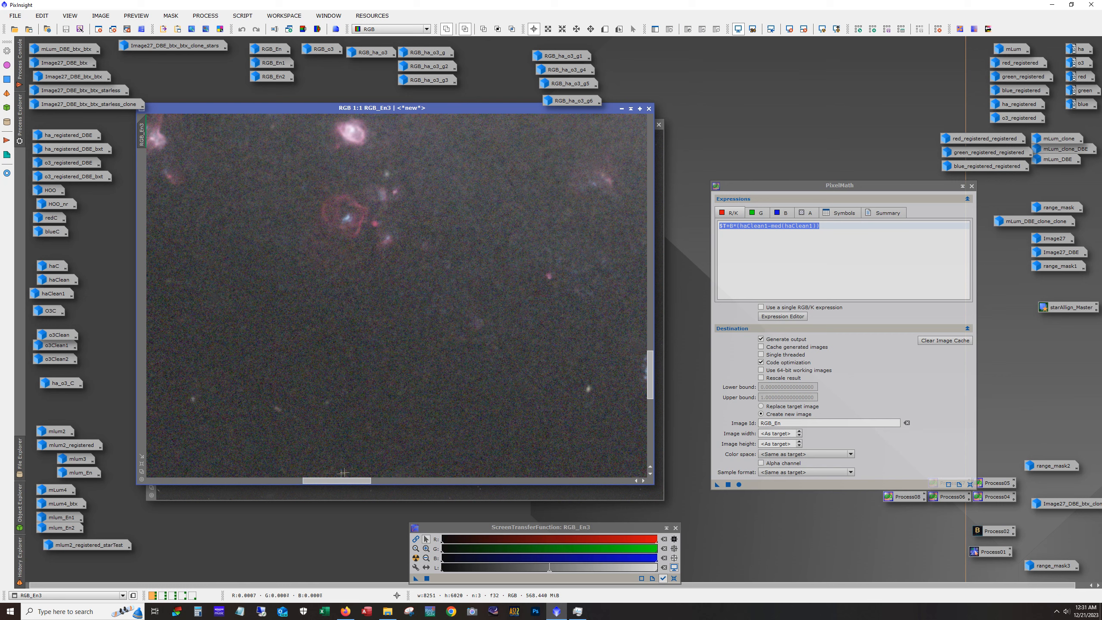
pyautogui.moveTo(649, 393); pyautogui.dragTo(649, 369)
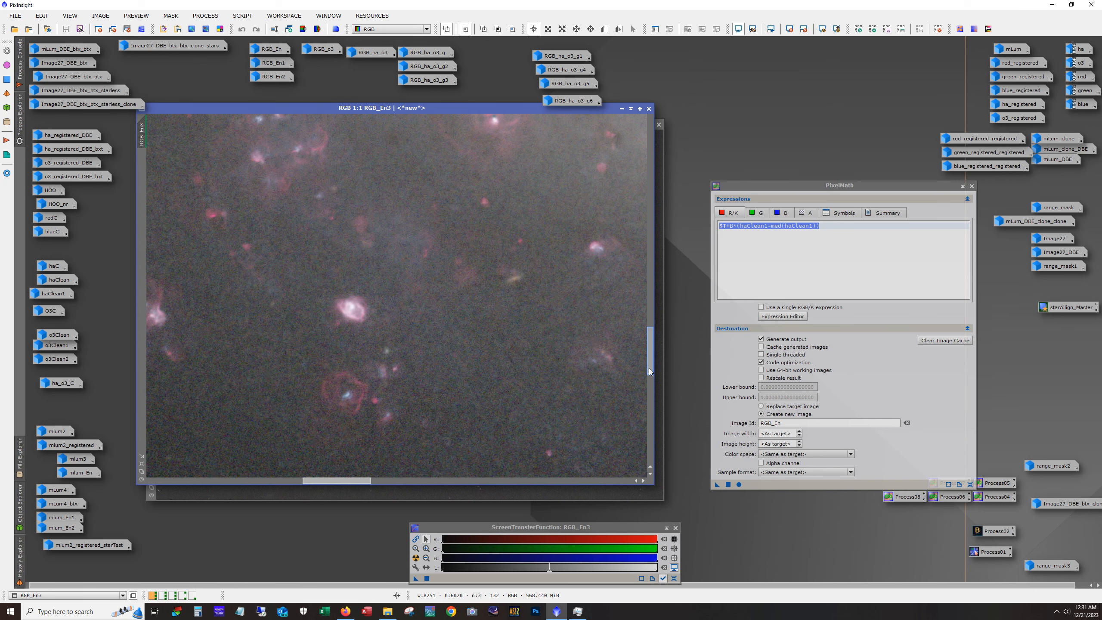
pyautogui.moveTo(367, 480); pyautogui.dragTo(345, 483)
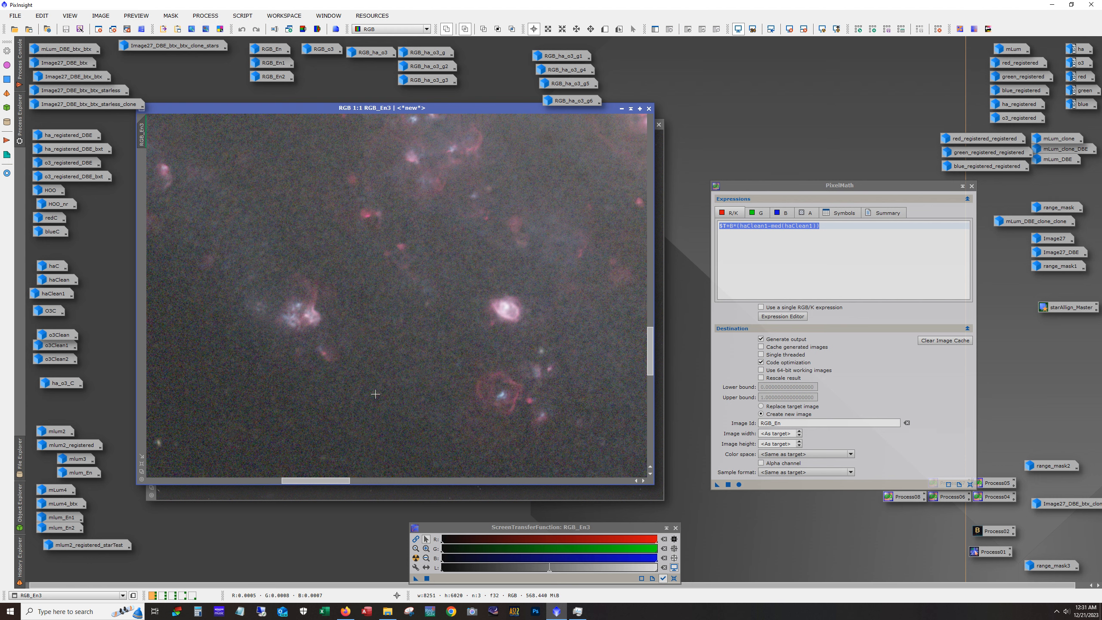
# Compare the whole galaxy in RGB_En3 with the rgb image and minimize both images
pyautogui.scroll(-1, 371, 393)
pyautogui.scroll(-4, 368, 351)
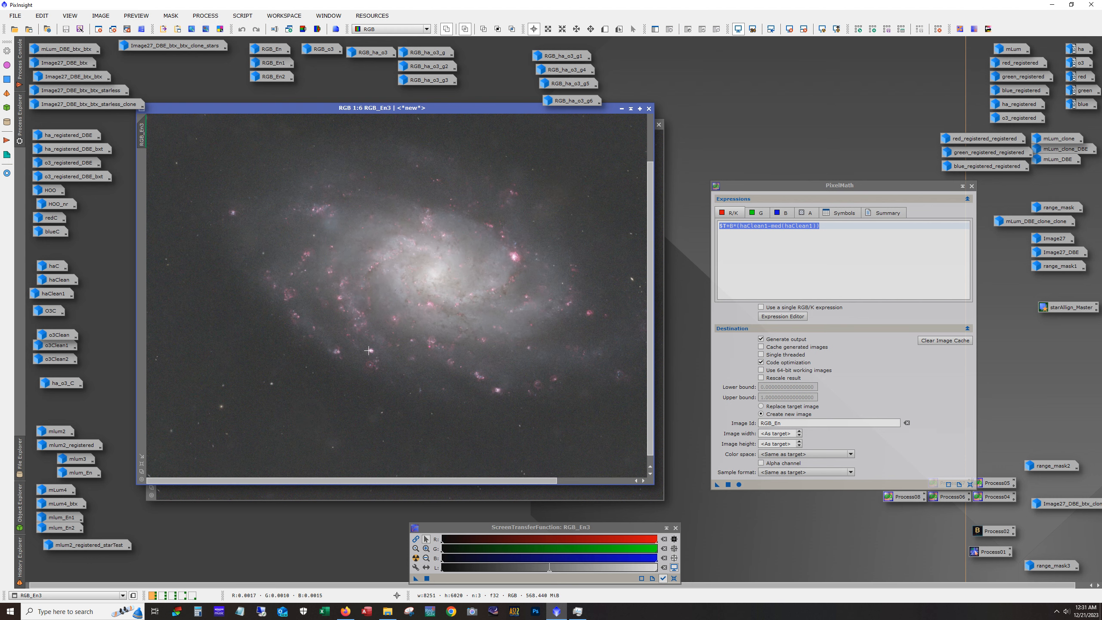
pyautogui.scroll(1, 369, 350)
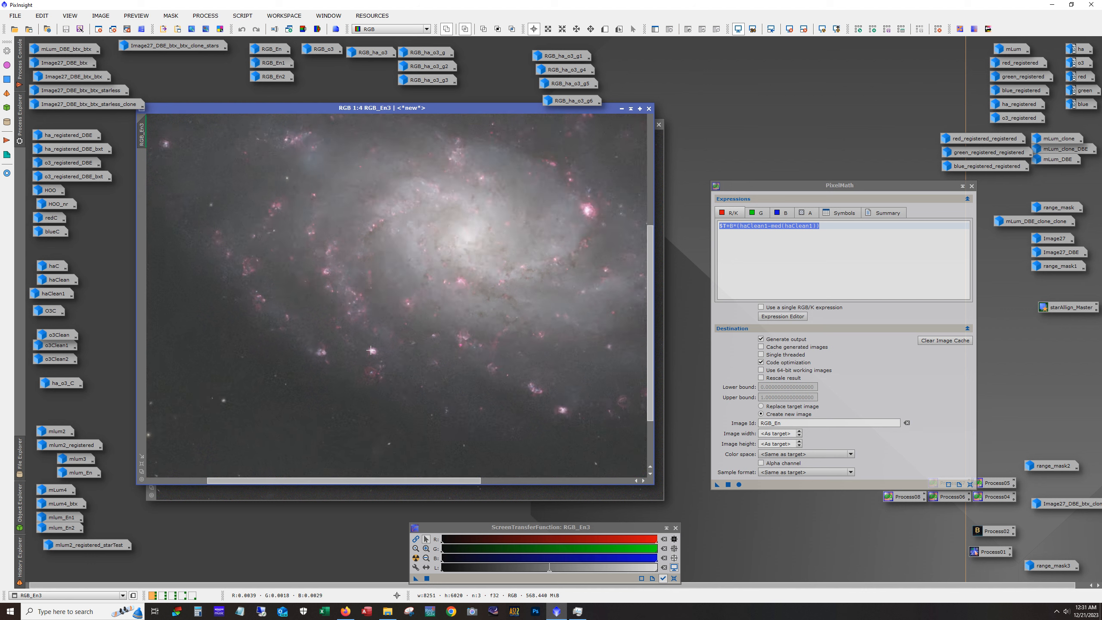
pyautogui.scroll(-1, 371, 350)
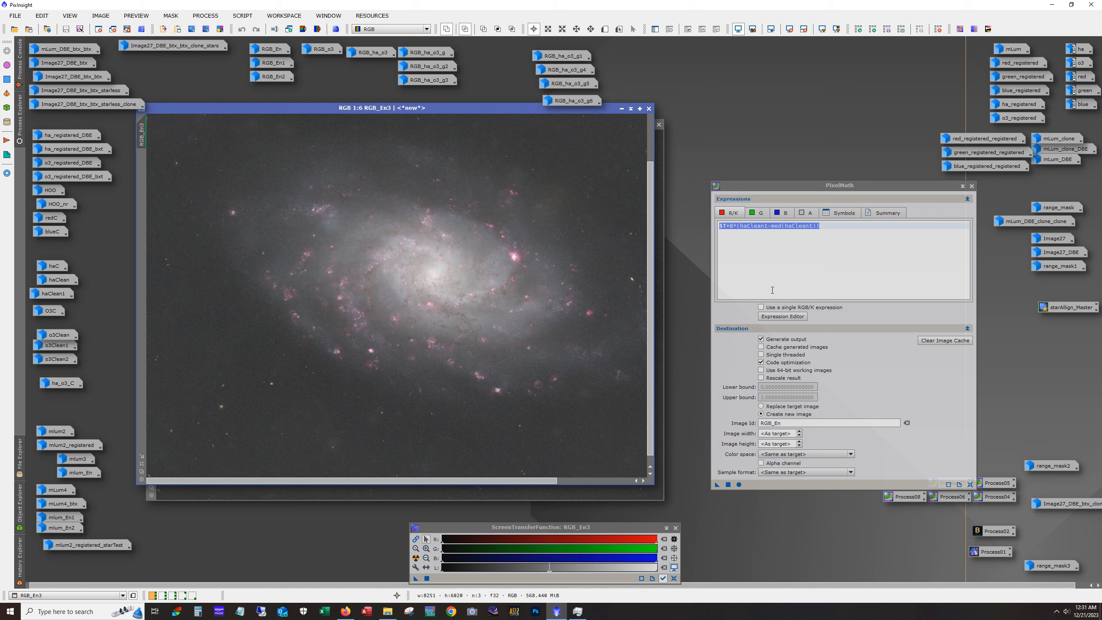
pyautogui.click(622, 108)
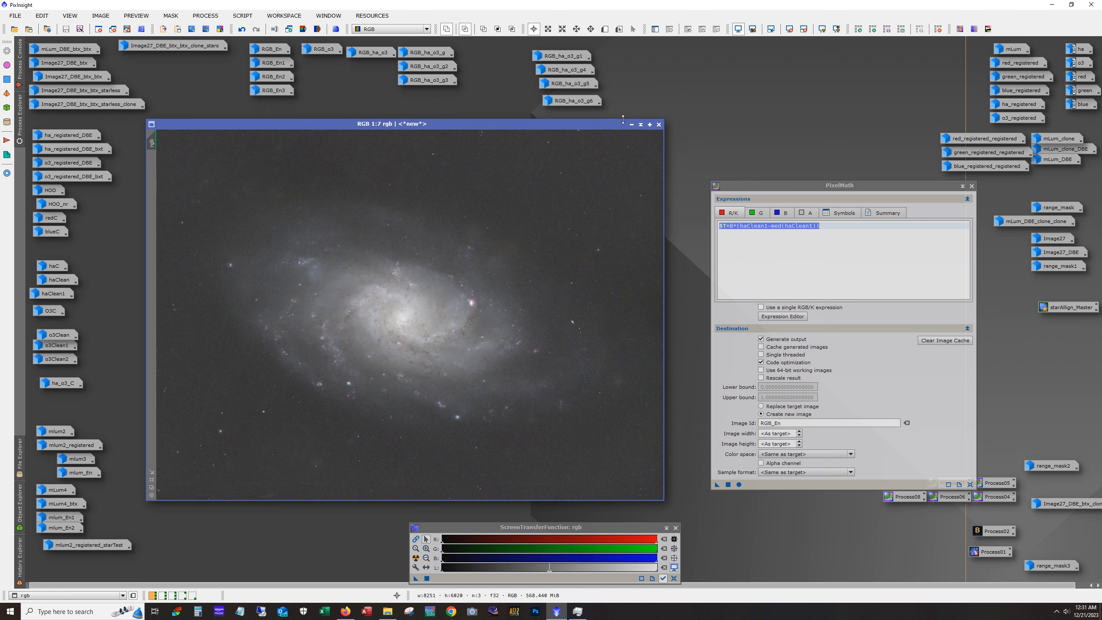
pyautogui.click(631, 124)
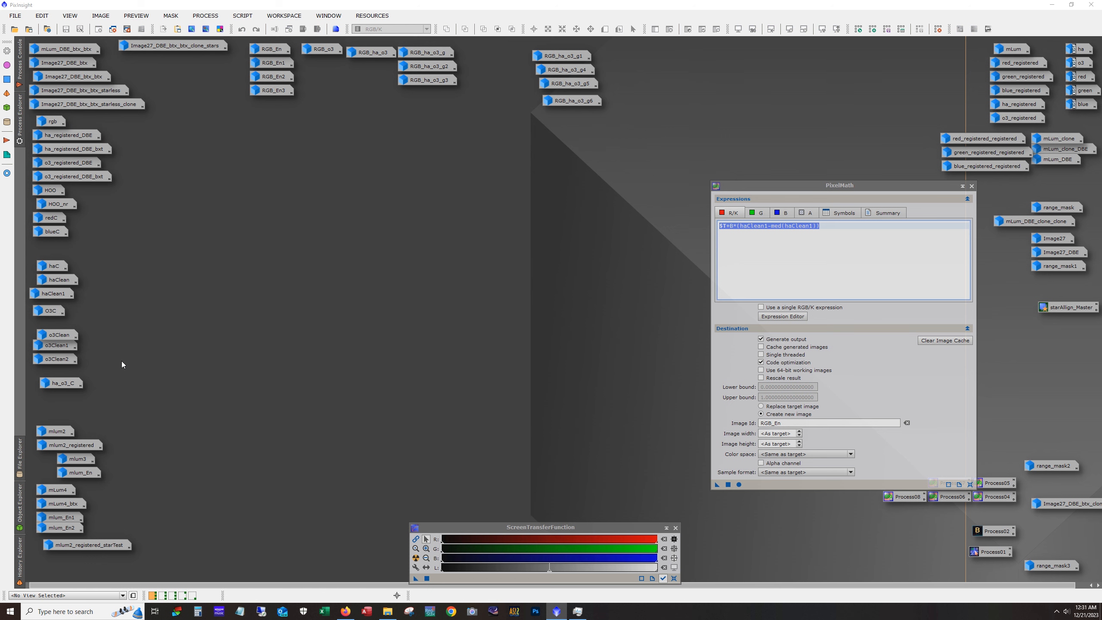
# Open the o3Clean image and highlight the Process06 PixelMath expression O3C-Q*(blueC-med(blueC)) that produced it
pyautogui.doubleClick(51, 335)
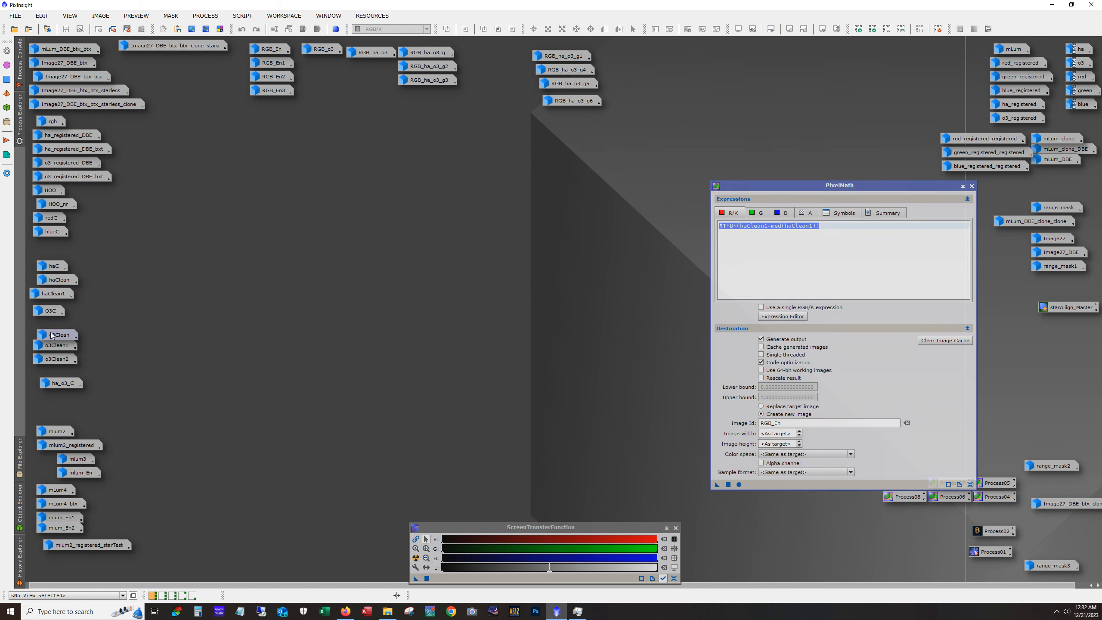
pyautogui.moveTo(457, 152); pyautogui.dragTo(434, 138)
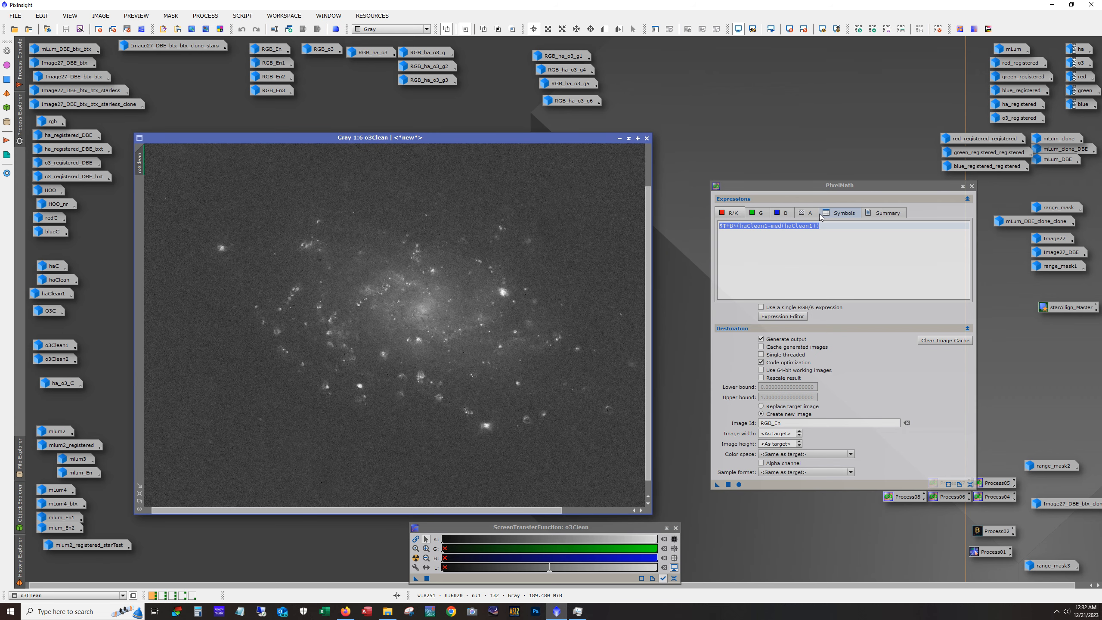
pyautogui.click(972, 186)
pyautogui.doubleClick(952, 498)
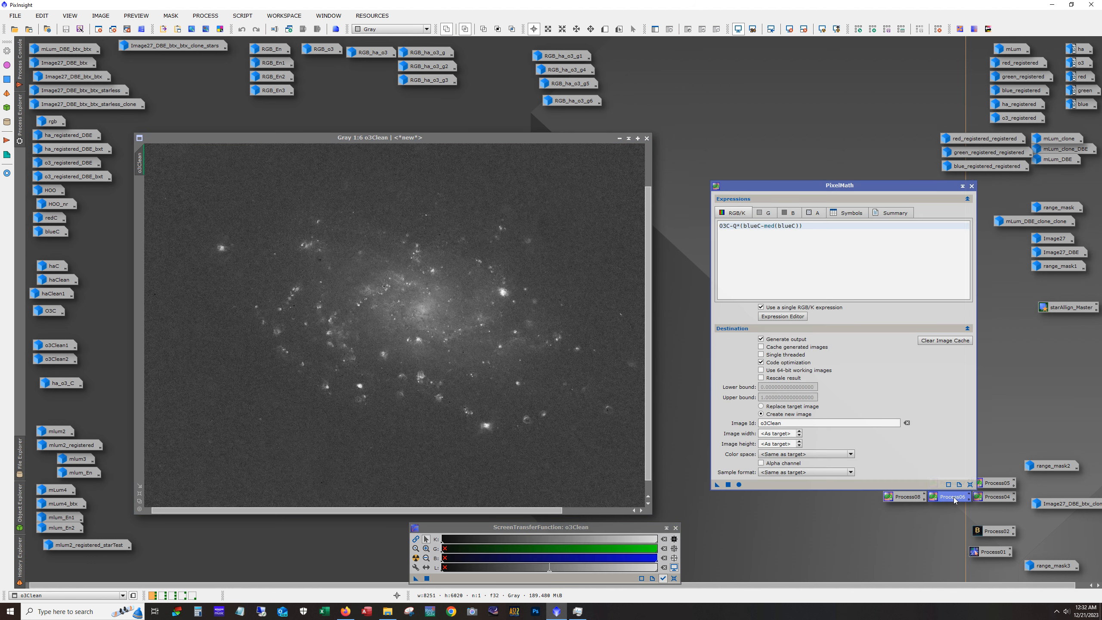
pyautogui.moveTo(719, 226); pyautogui.dragTo(807, 224)
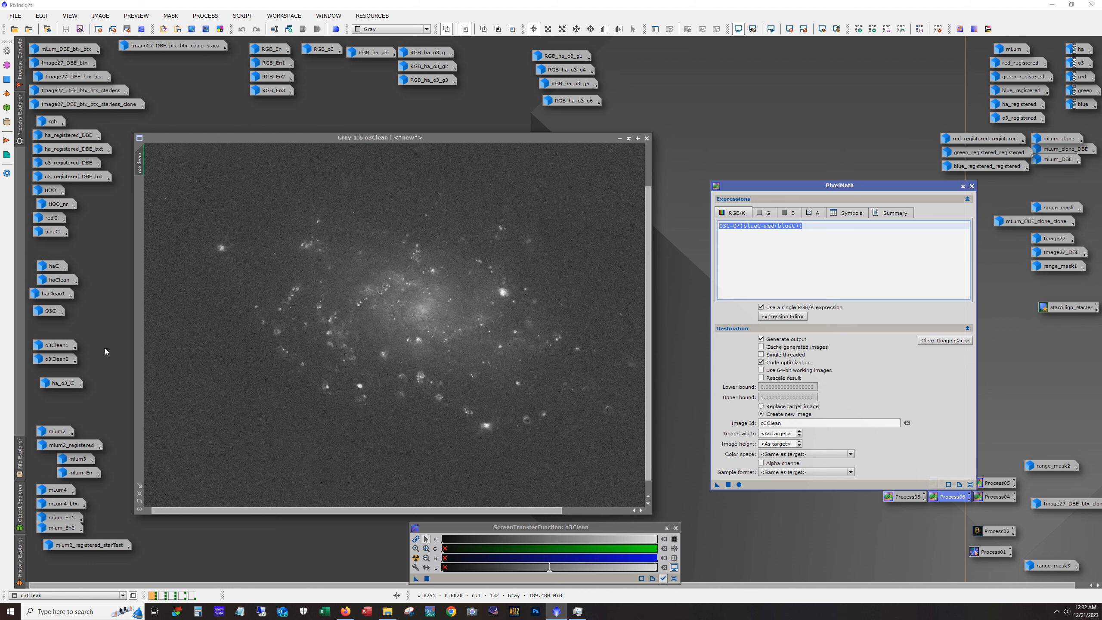
# Open o3Clean1 and o3Clean2, inspect the galaxy core in o3Clean2 at 1:5, and minimize o3Clean2
pyautogui.doubleClick(50, 349)
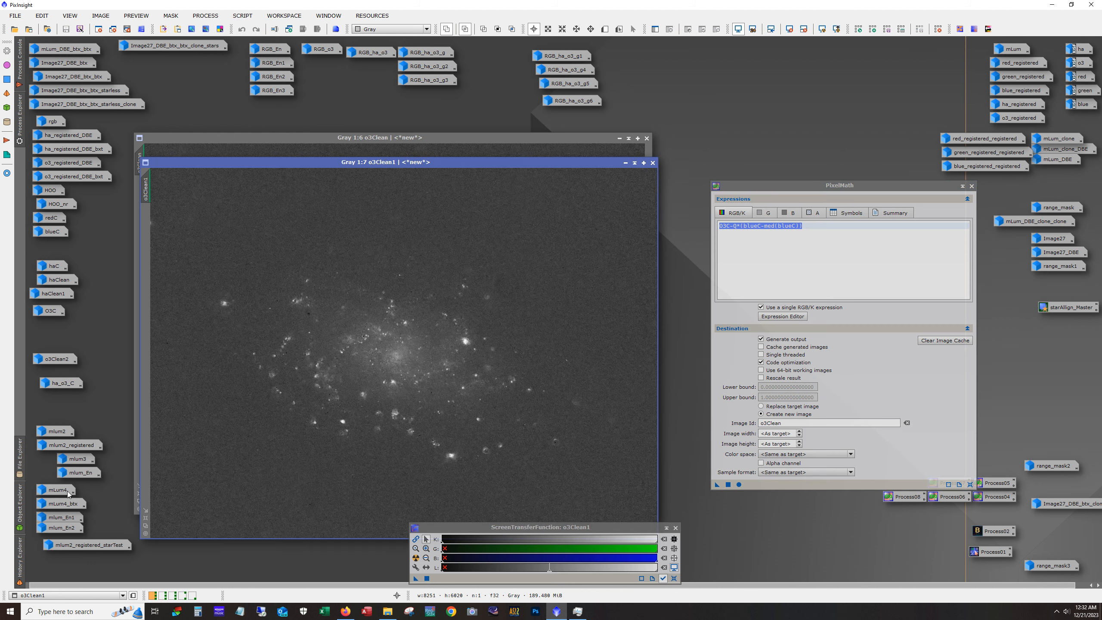
pyautogui.doubleClick(61, 364)
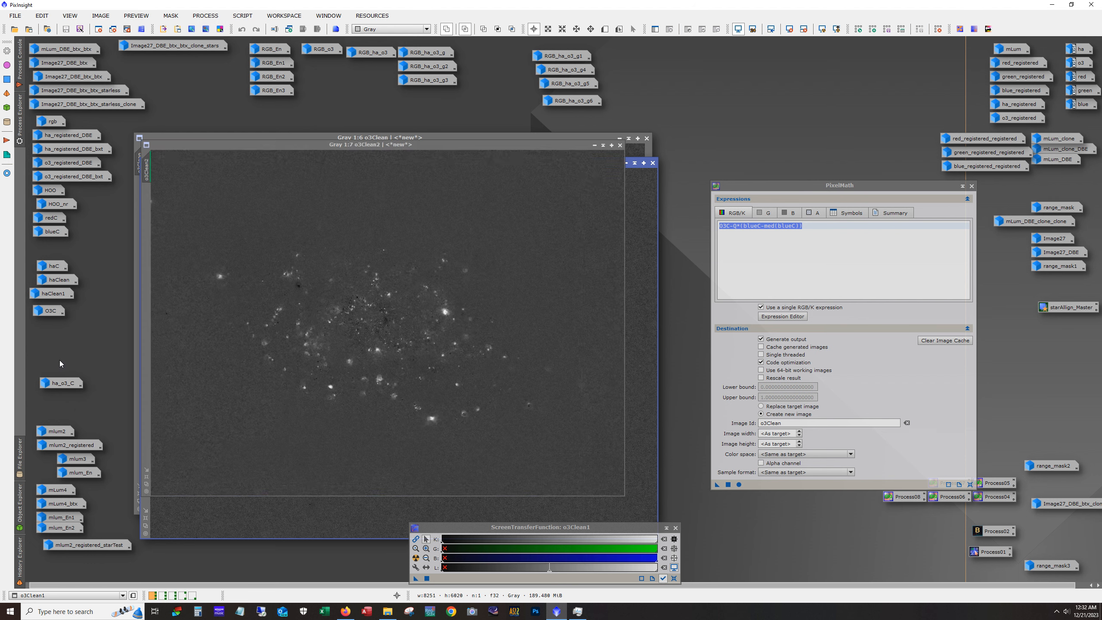
pyautogui.scroll(4, 451, 326)
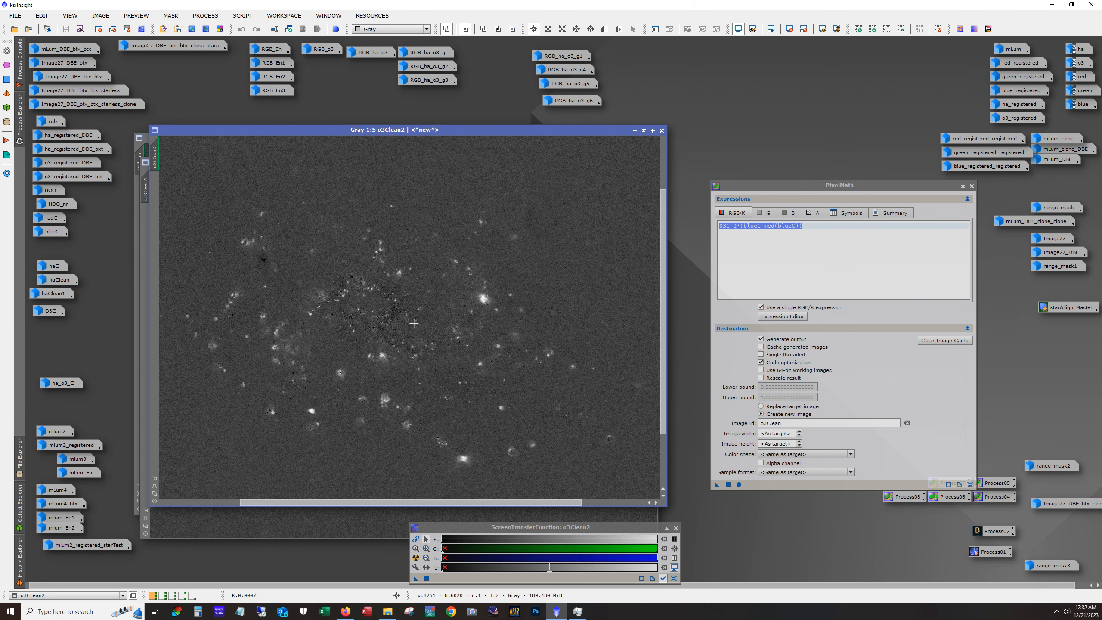
pyautogui.scroll(-3, 400, 325)
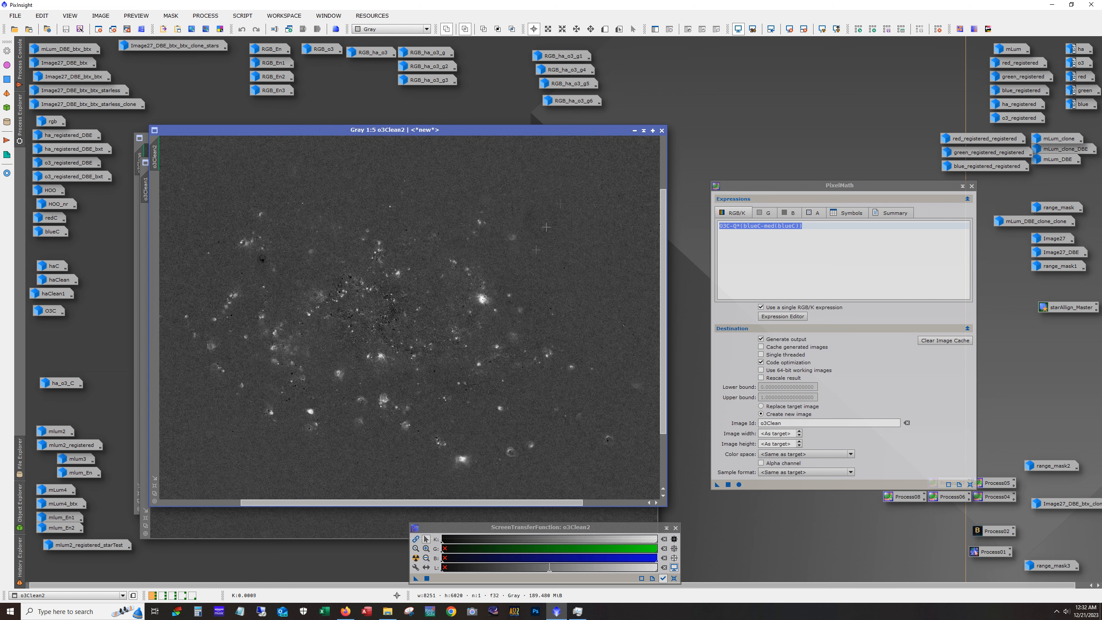
pyautogui.click(635, 130)
# Inspect the nebula structures in o3Clean1 at 1:1 and return to the whole galaxy at 1:7
pyautogui.click(535, 230)
pyautogui.scroll(5, 386, 426)
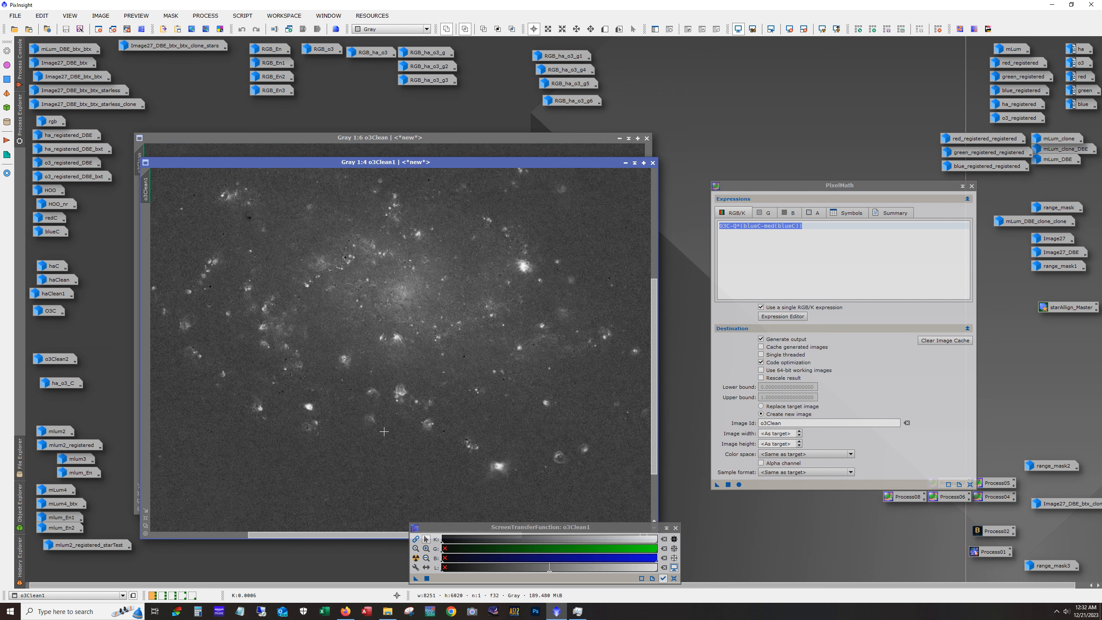
pyautogui.scroll(1, 430, 361)
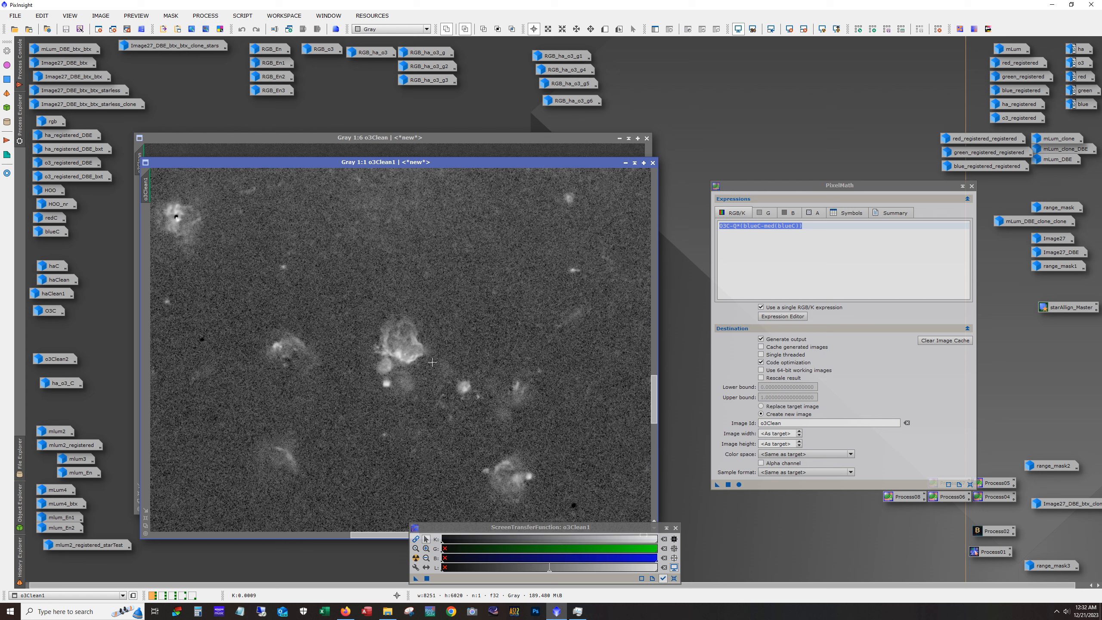
pyautogui.scroll(-5, 420, 357)
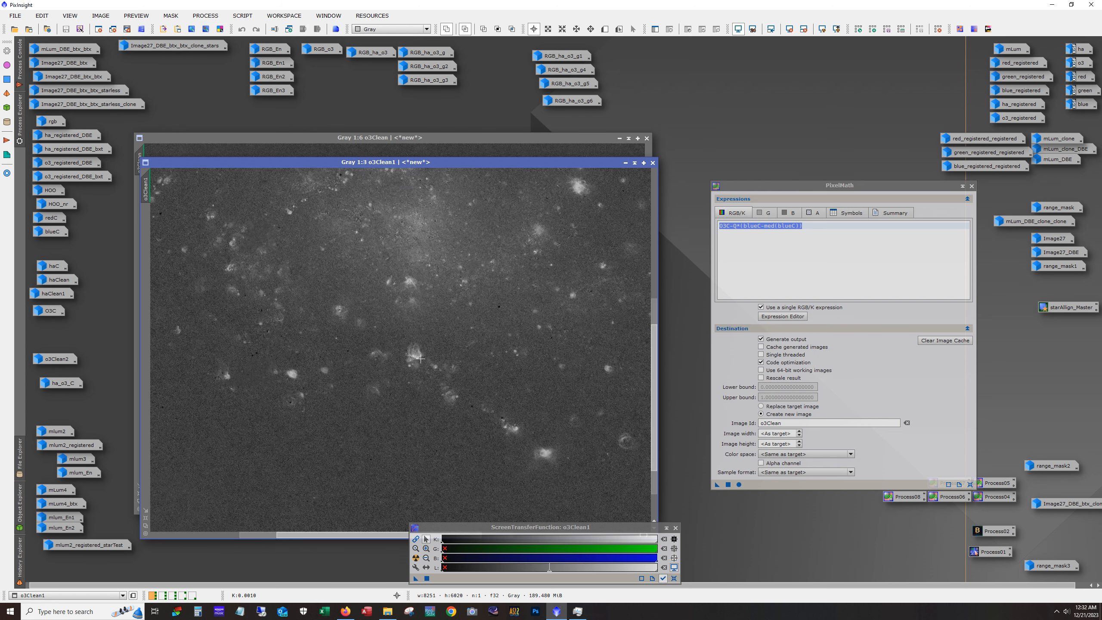
pyautogui.scroll(-1, 421, 359)
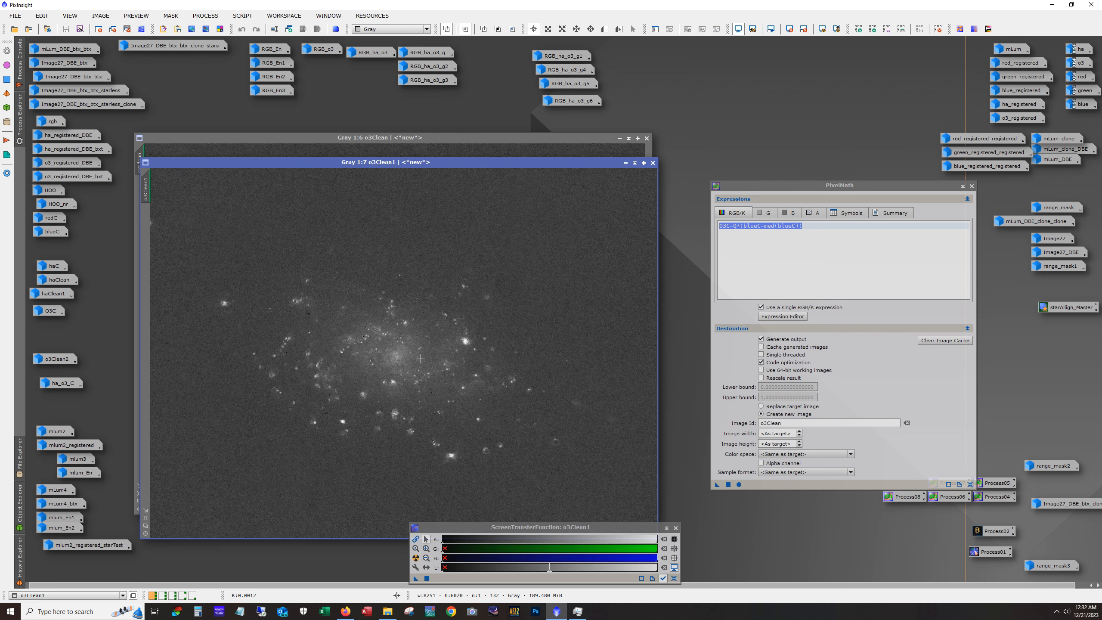
# Minimize o3Clean1 and o3Clean, and close the PixelMath window
pyautogui.click(625, 162)
pyautogui.click(620, 138)
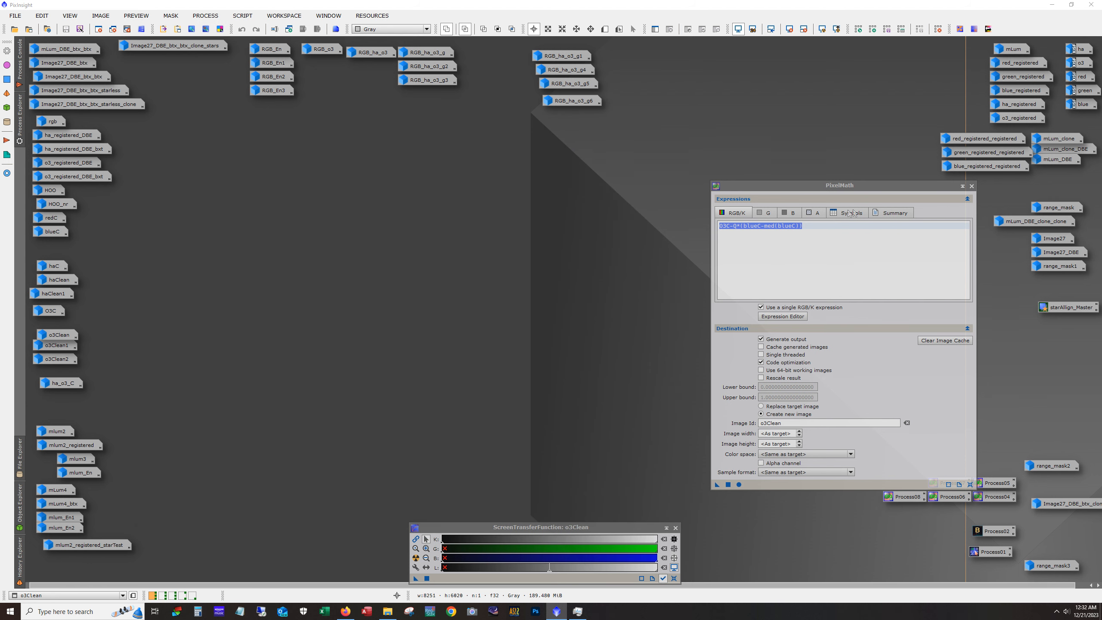
pyautogui.click(972, 187)
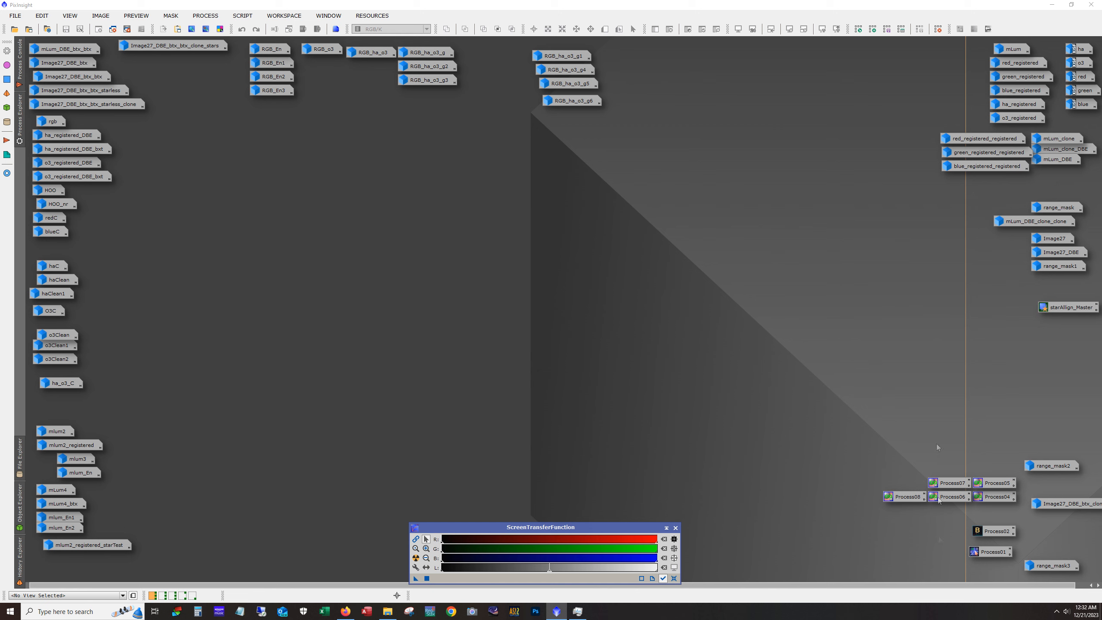
# Open Process07 in PixelMath, review its green and blue expressions, and highlight the 0.2 factor in the red-channel expression
pyautogui.doubleClick(941, 486)
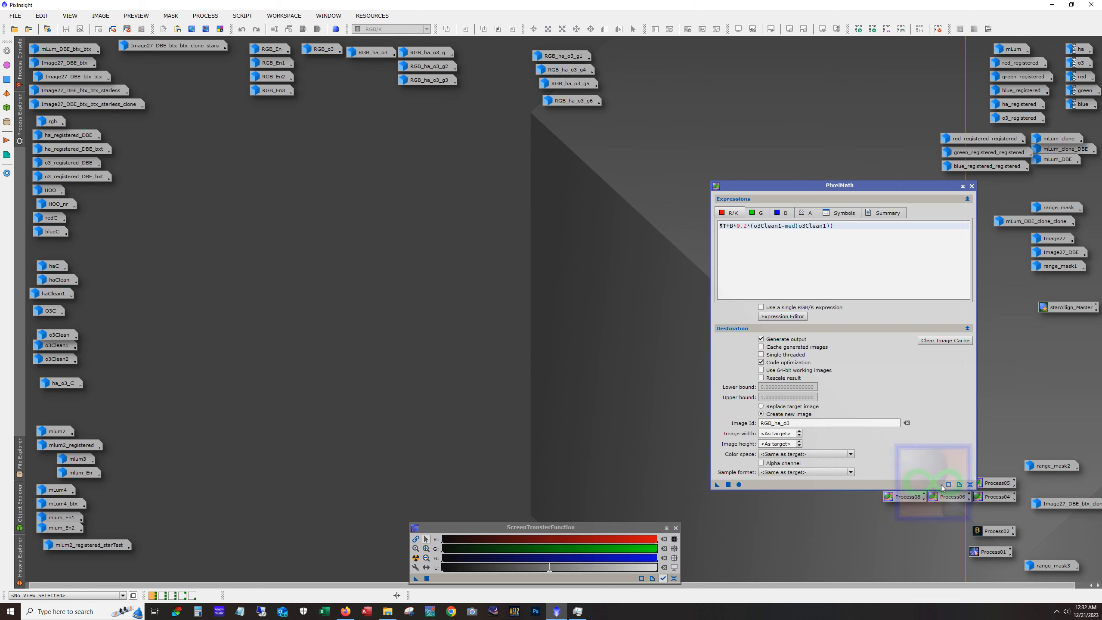
pyautogui.moveTo(857, 188); pyautogui.dragTo(516, 180)
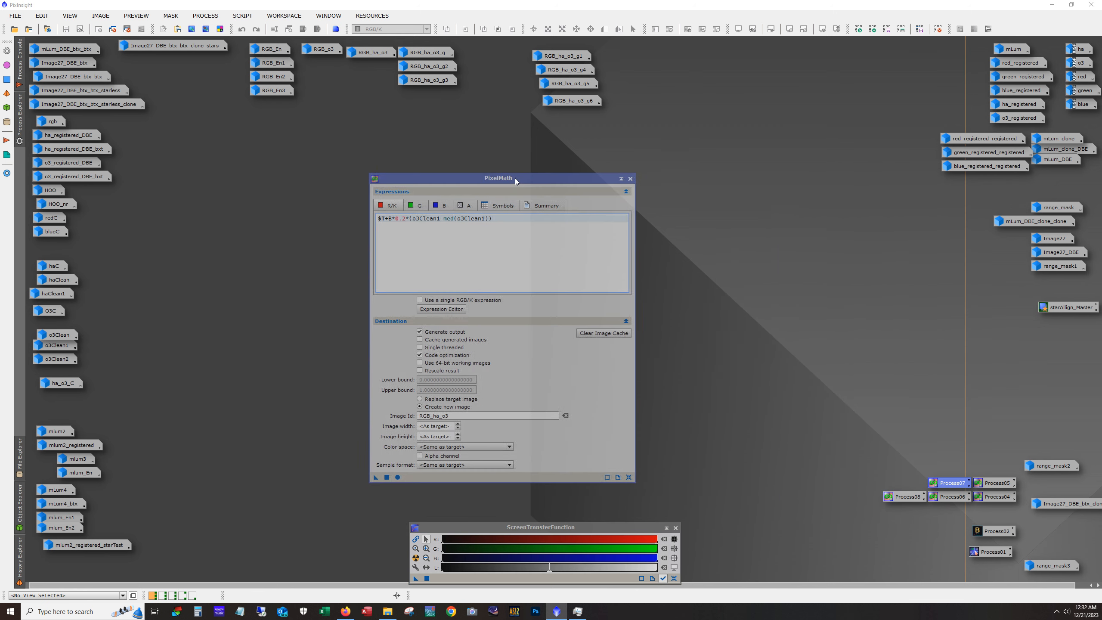
pyautogui.click(420, 208)
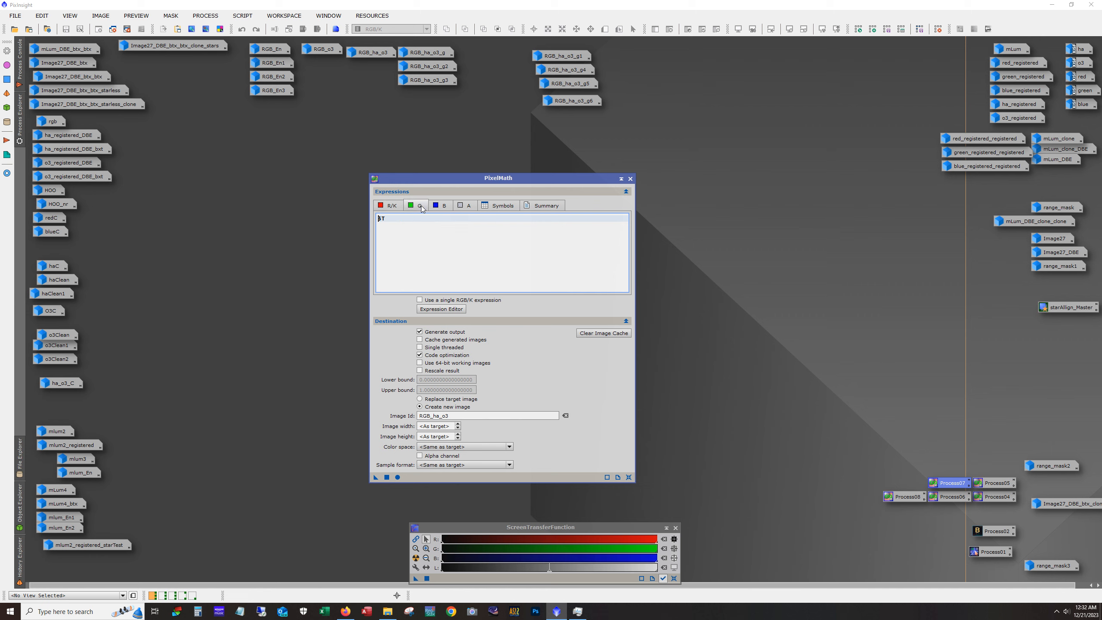
pyautogui.click(442, 207)
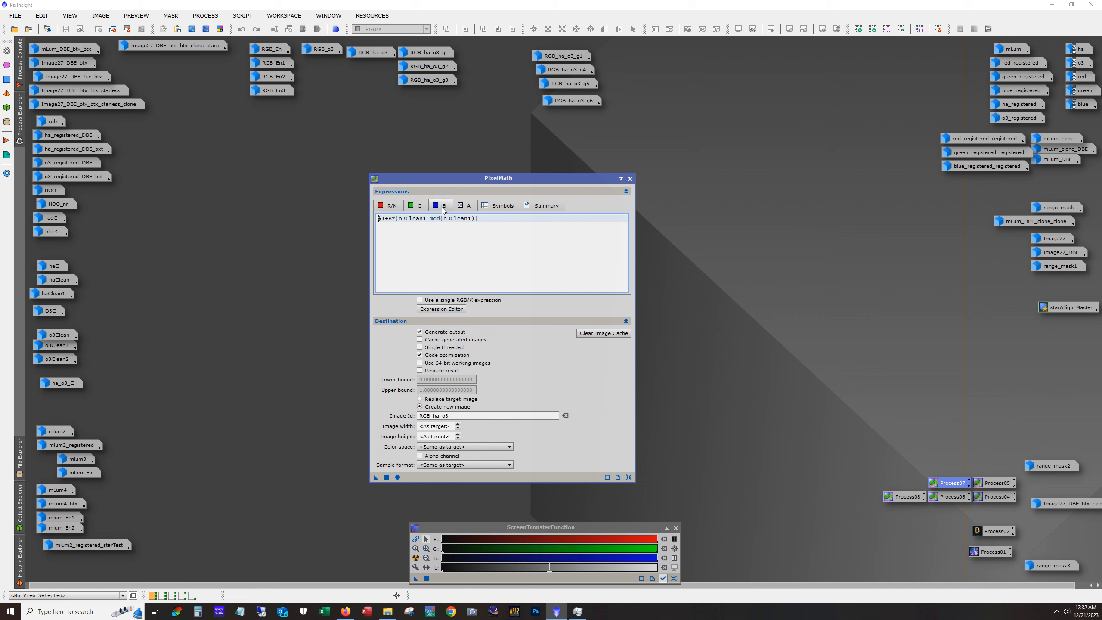
pyautogui.click(388, 205)
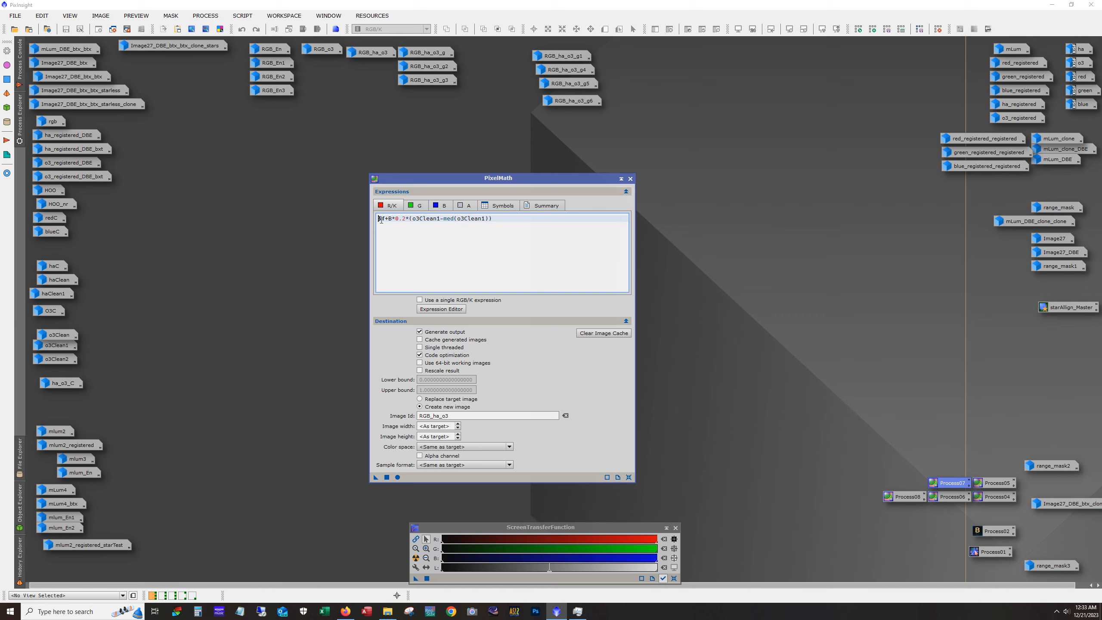
pyautogui.moveTo(395, 220); pyautogui.dragTo(405, 218)
# Recheck the blue, green and red expressions of Process07 for RGB_ha_o3 and close PixelMath
pyautogui.click(442, 206)
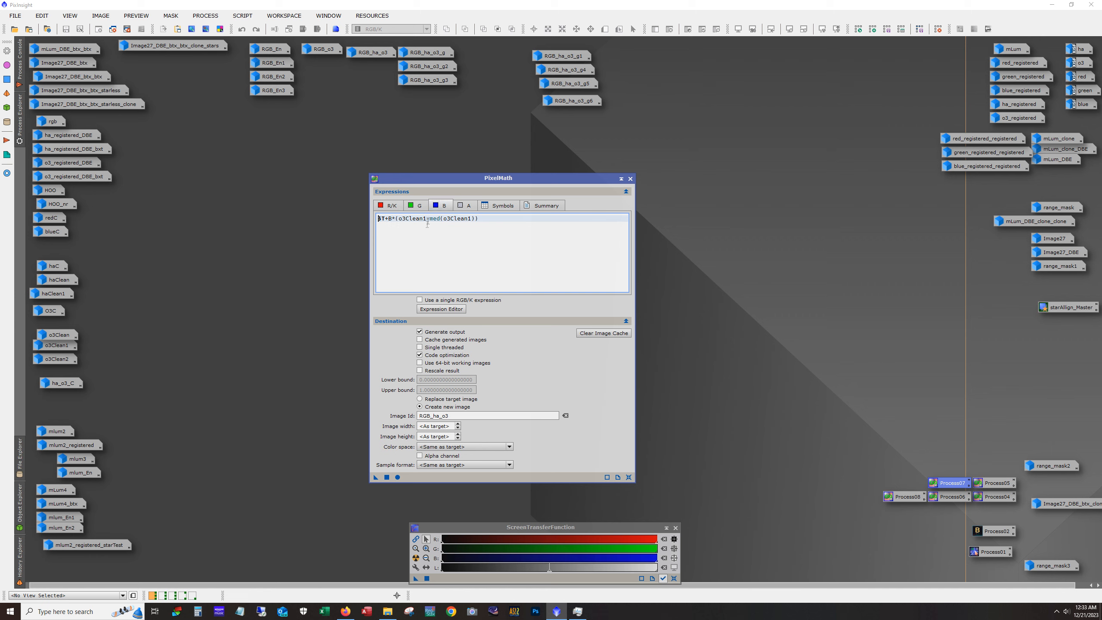
pyautogui.click(422, 207)
pyautogui.click(438, 207)
pyautogui.click(388, 206)
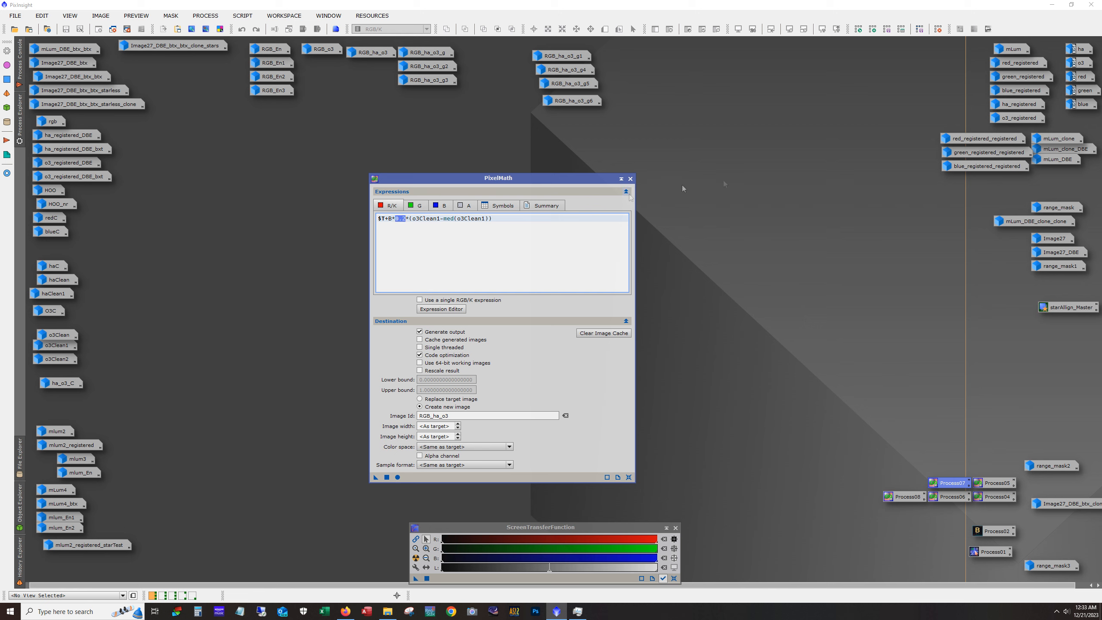
pyautogui.click(630, 178)
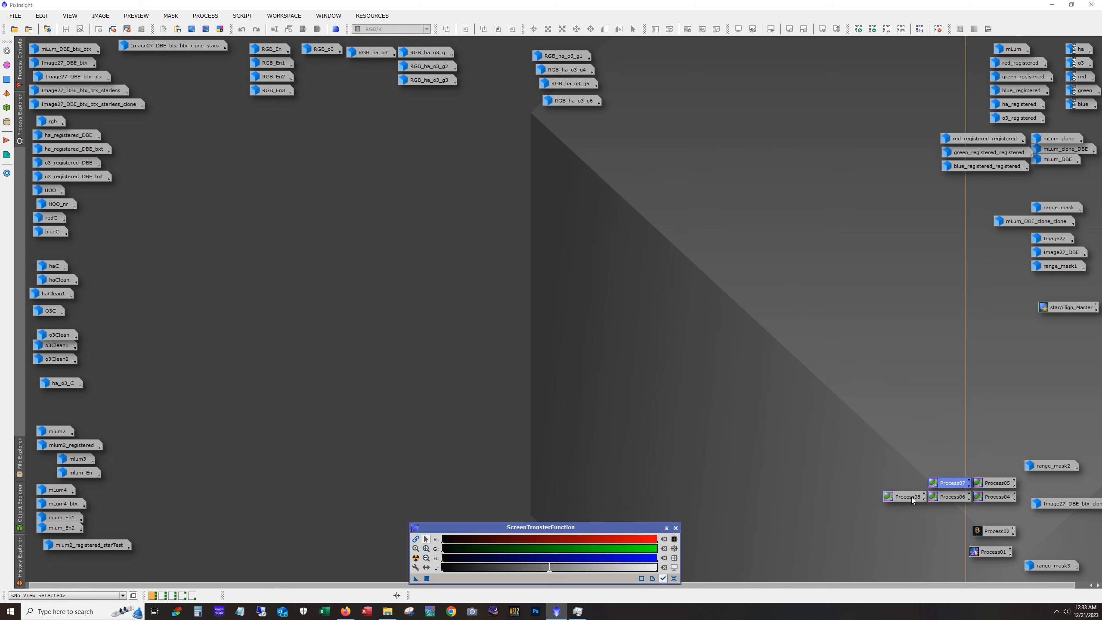
# Open Process08 for RGB_ha_o3_g in PixelMath and review its red, blue and green expressions
pyautogui.doubleClick(911, 498)
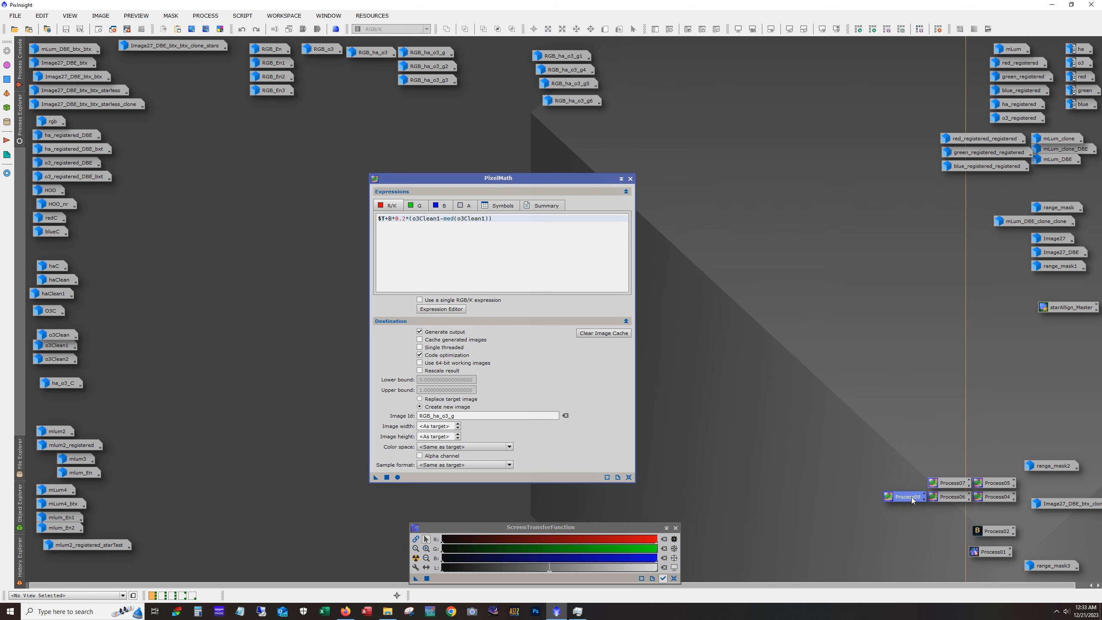
pyautogui.click(441, 206)
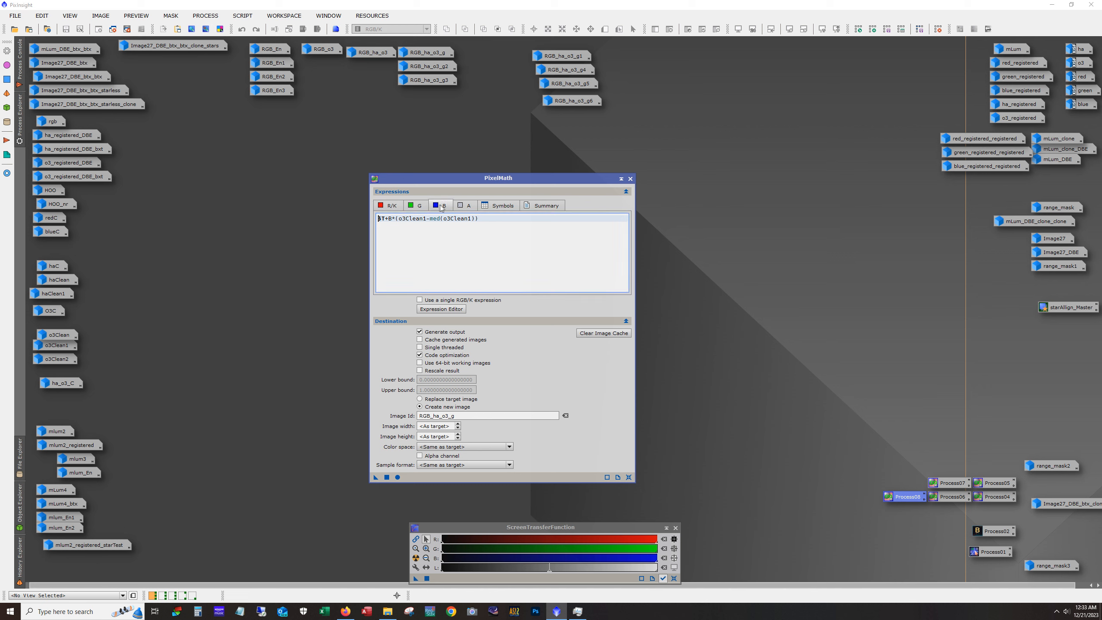
pyautogui.click(416, 205)
# Load the Process05 settings for RGB_En in PixelMath and highlight the green-channel expression $T
pyautogui.doubleClick(996, 483)
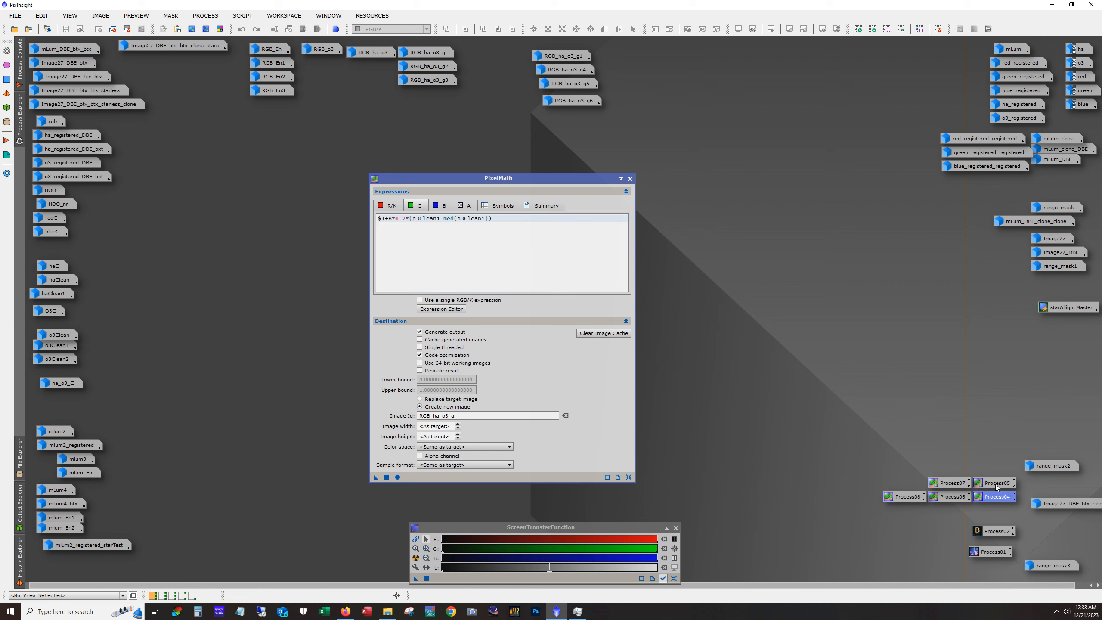
pyautogui.moveTo(390, 221); pyautogui.dragTo(363, 229)
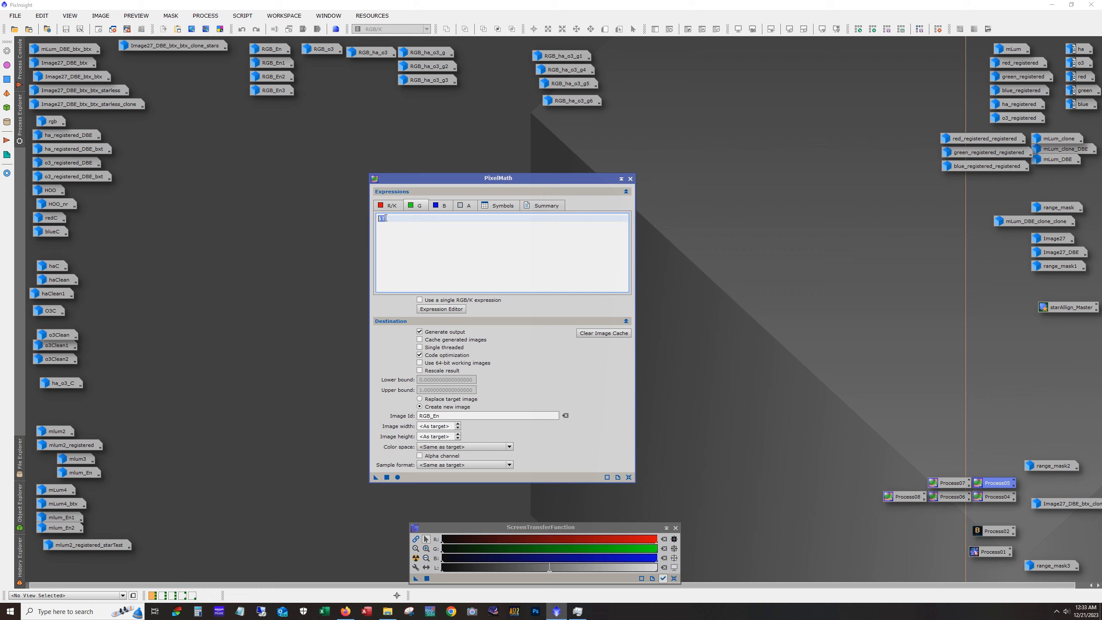
# Recheck the red and green expressions of Process05 for RGB_En and close PixelMath
pyautogui.write('$T+B*(haClean1-med(haClean1))')
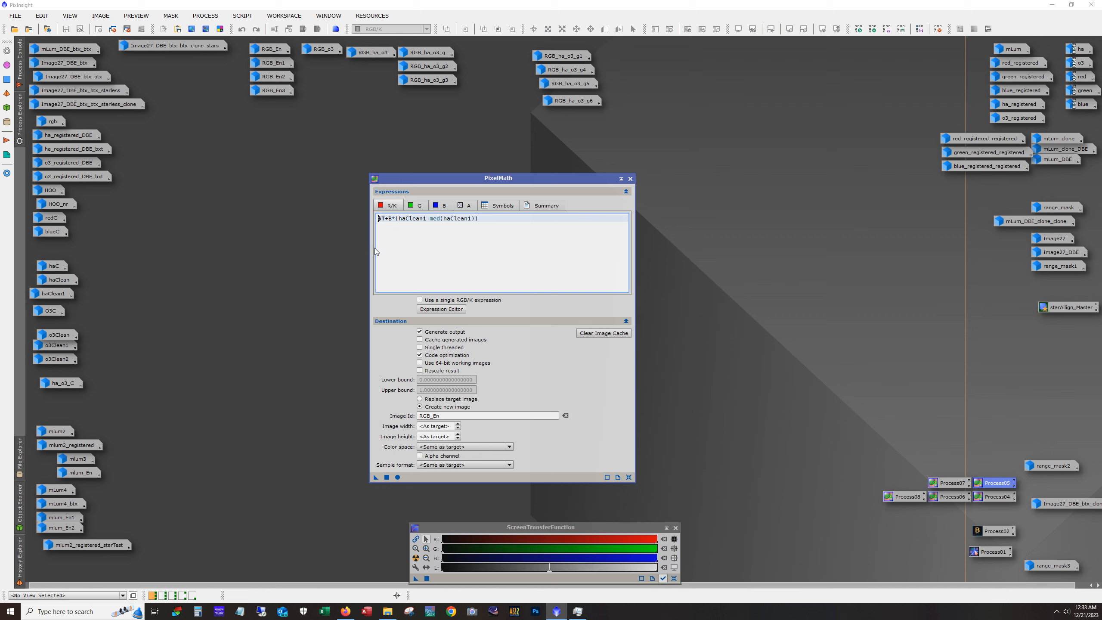
pyautogui.click(416, 205)
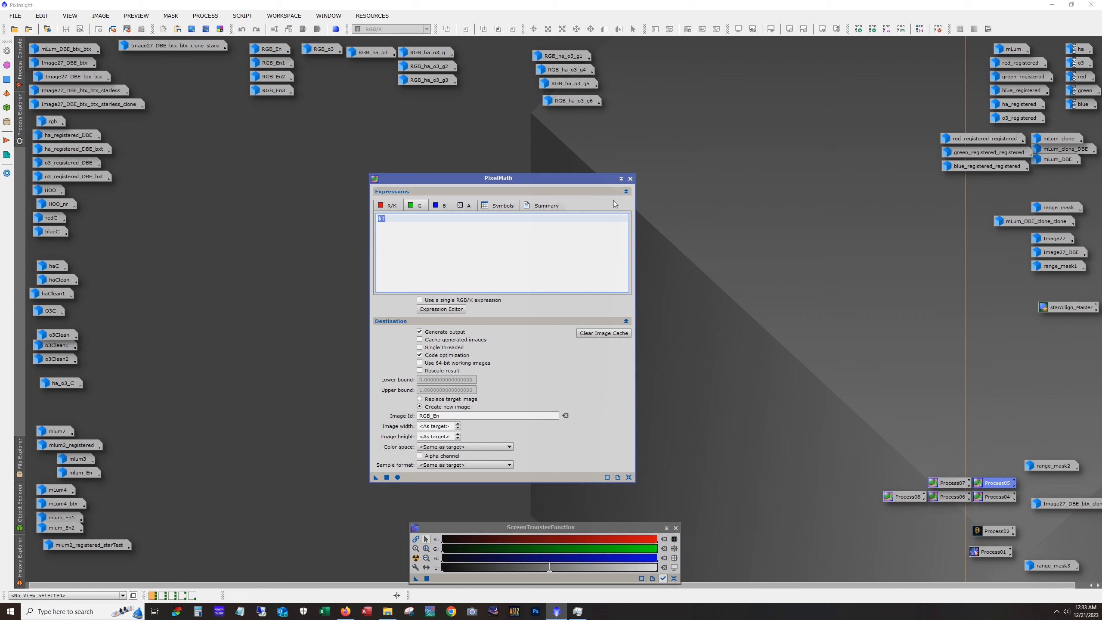
pyautogui.click(630, 178)
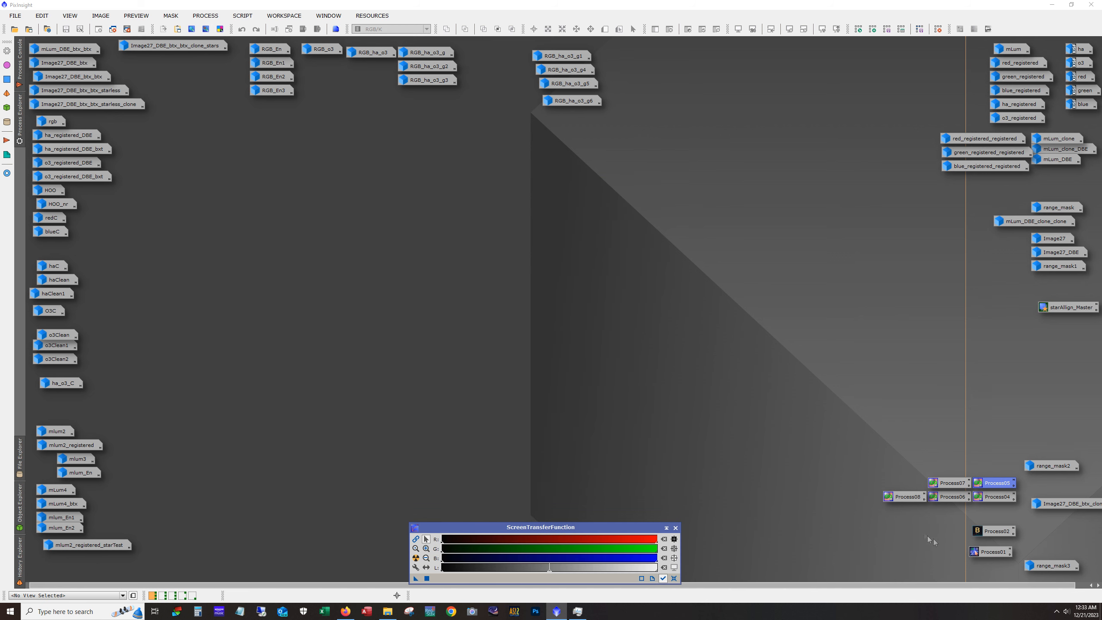
# Reopen Process08 for RGB_ha_o3_g, review its green, blue and red expressions, and close PixelMath
pyautogui.doubleClick(903, 498)
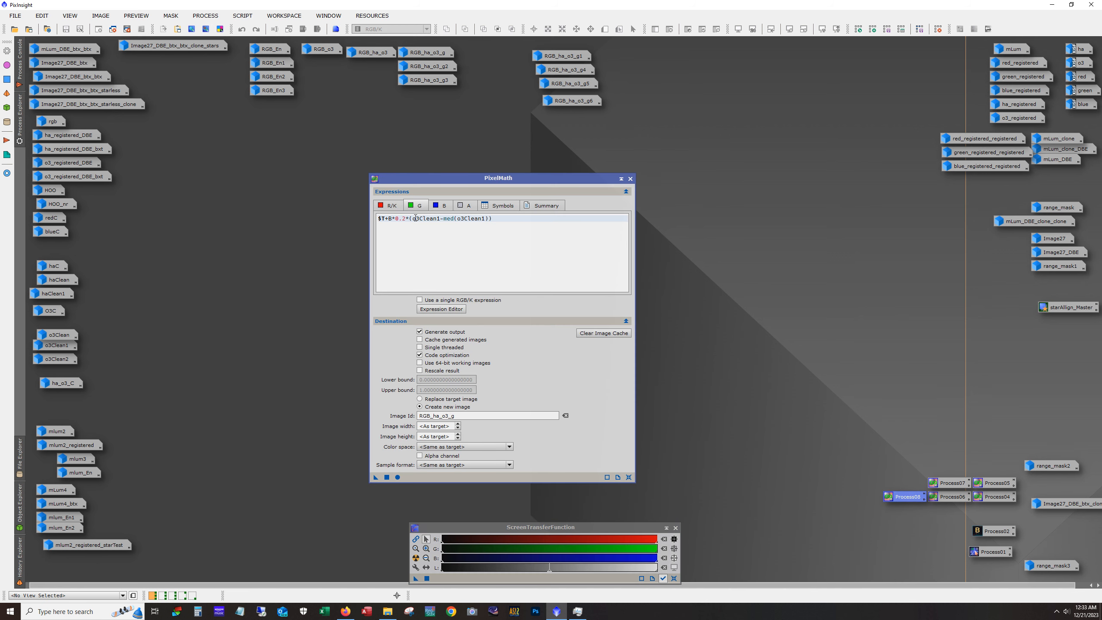
pyautogui.click(443, 206)
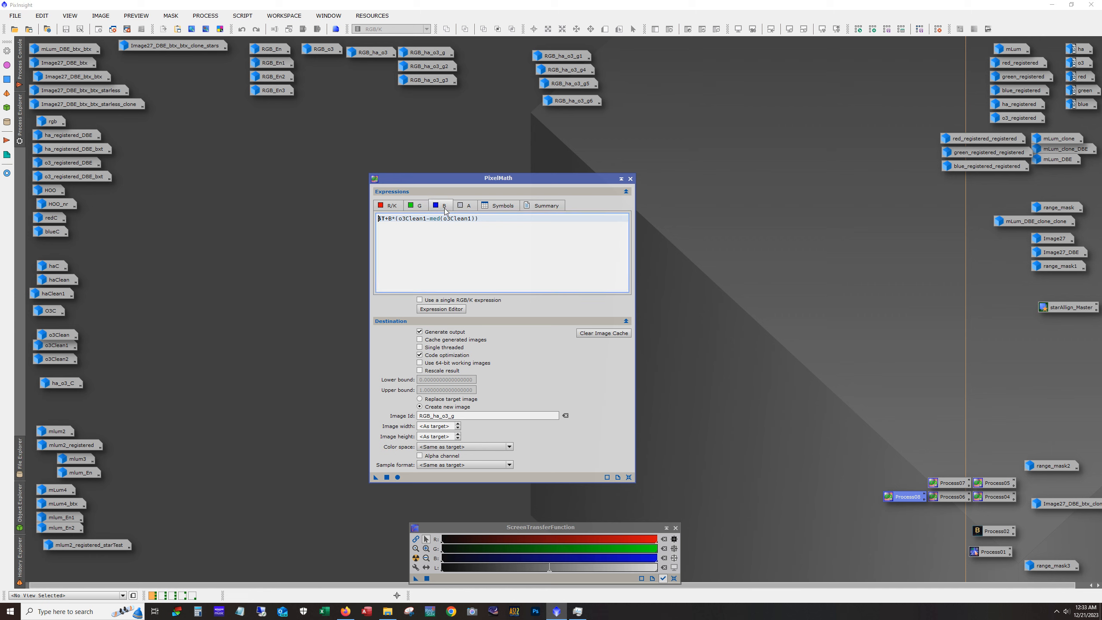
pyautogui.click(394, 207)
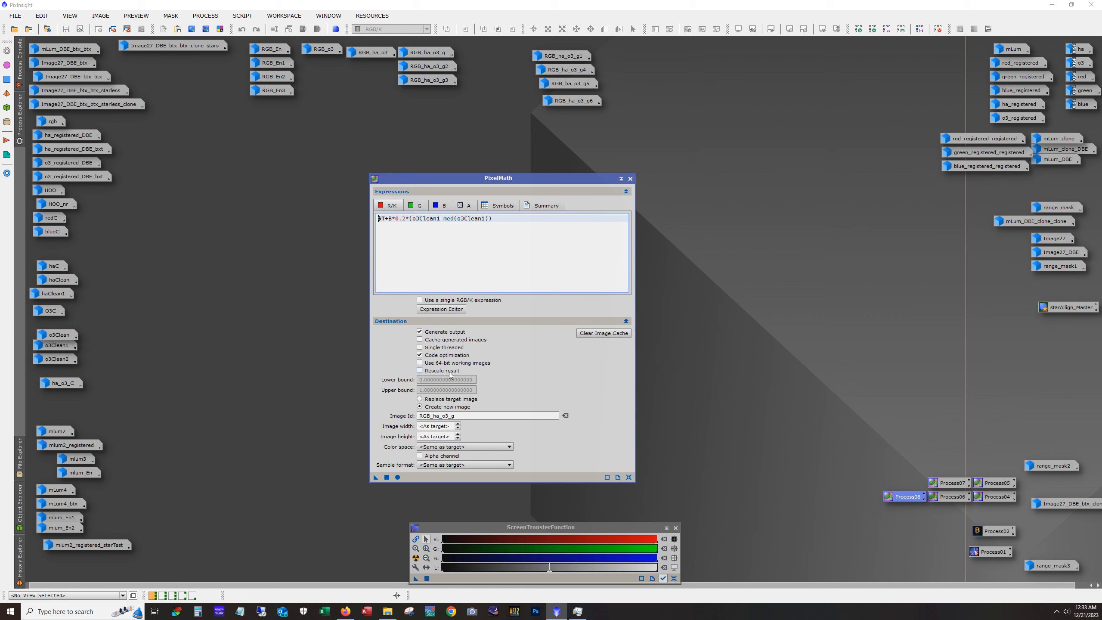
pyautogui.click(630, 179)
# Restore the RGB_ha_o3_g image, examine the nebulae in the galaxy's lower arms up close, and minimize it
pyautogui.click(412, 53)
pyautogui.doubleClick(413, 53)
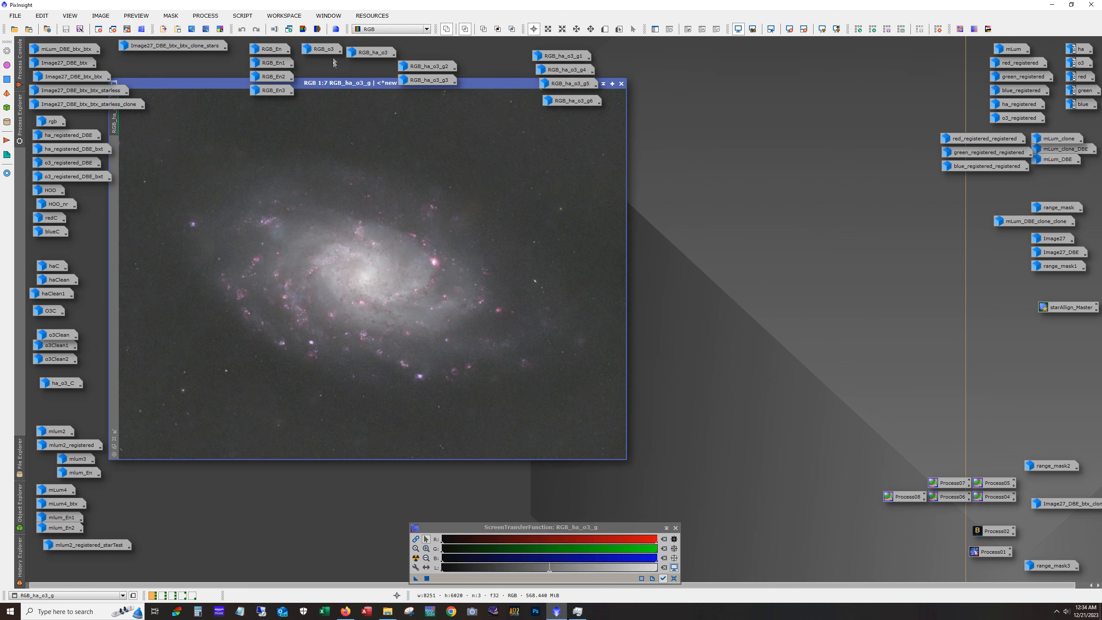
pyautogui.moveTo(341, 86); pyautogui.dragTo(424, 119)
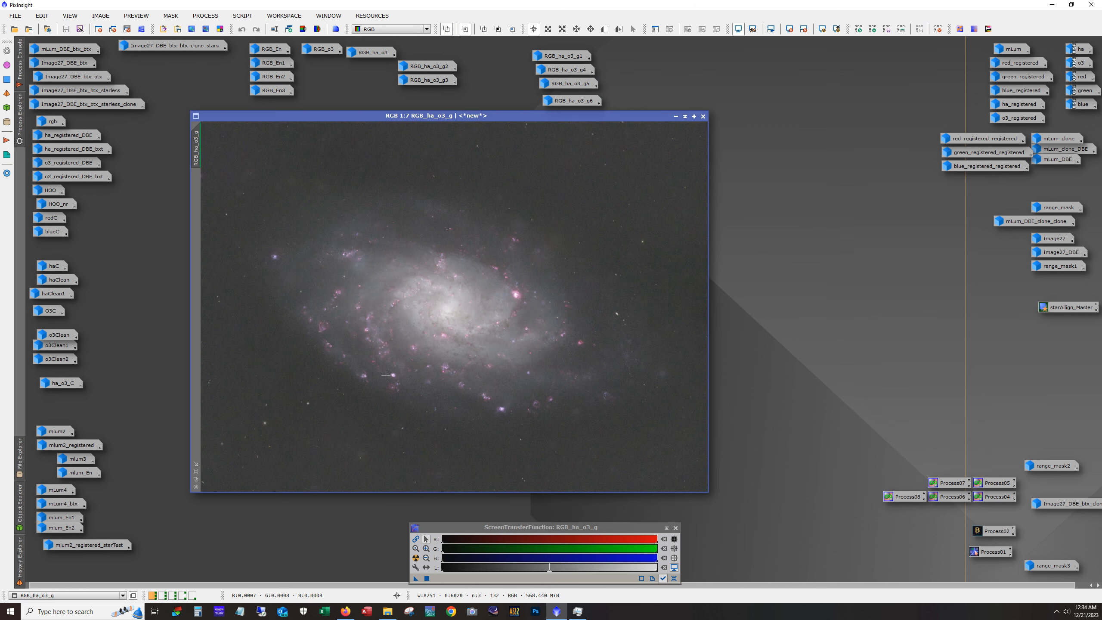
pyautogui.scroll(3, 422, 372)
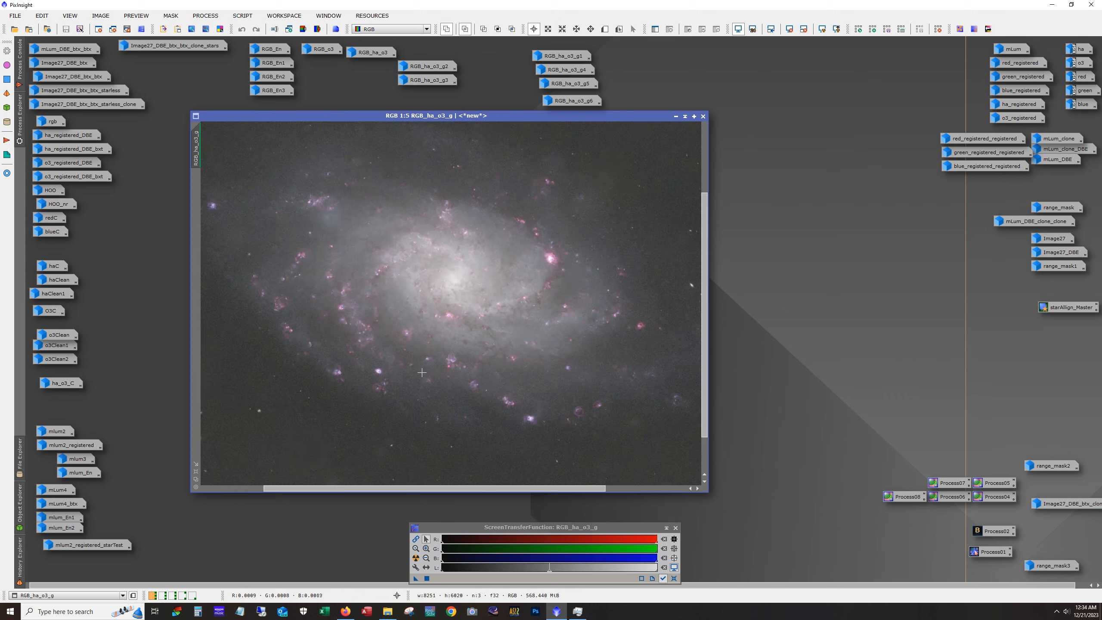
pyautogui.scroll(2, 422, 372)
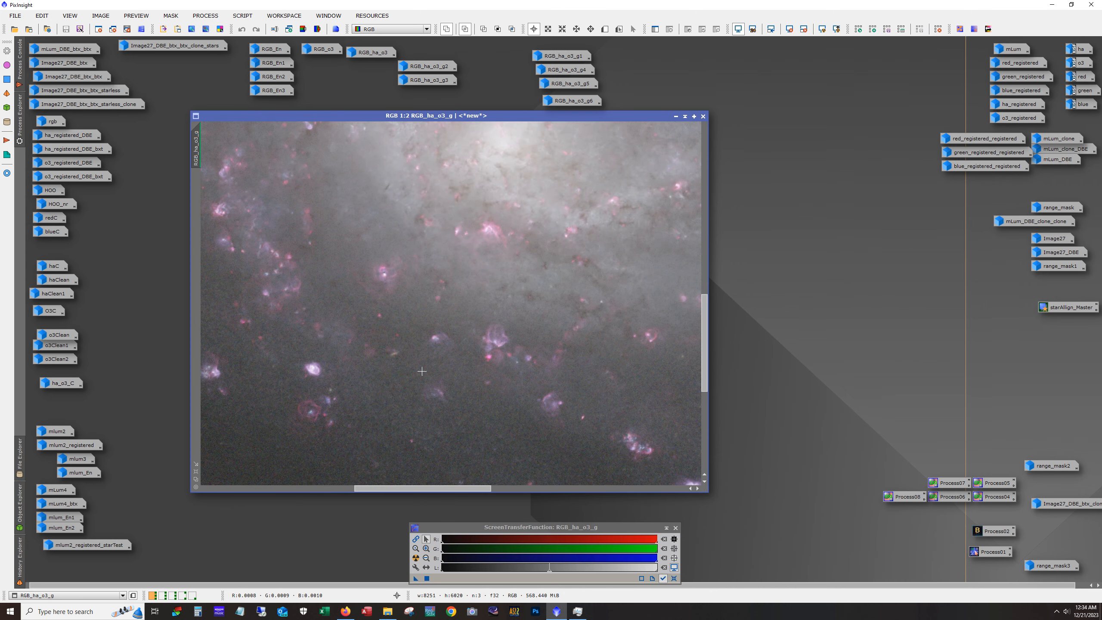
pyautogui.click(676, 117)
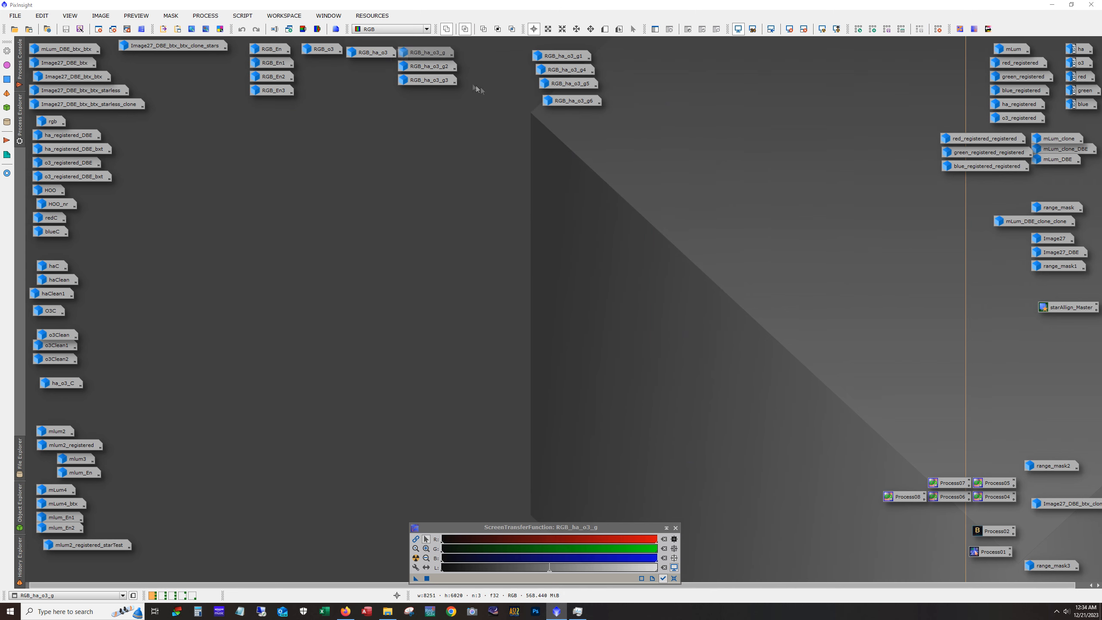
# Restore RGB_ha_o3_g2 and RGB_ha_o3_g3, bring RGB_ha_o3_g2 to the front, and examine the nebulae below its galaxy core
pyautogui.doubleClick(435, 63)
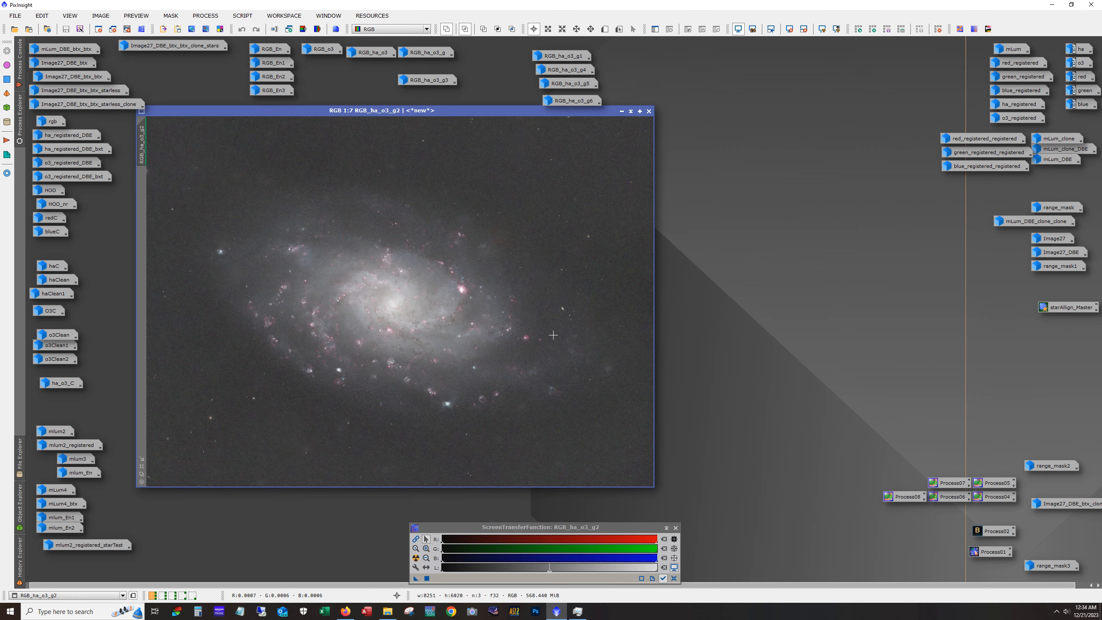
pyautogui.doubleClick(435, 79)
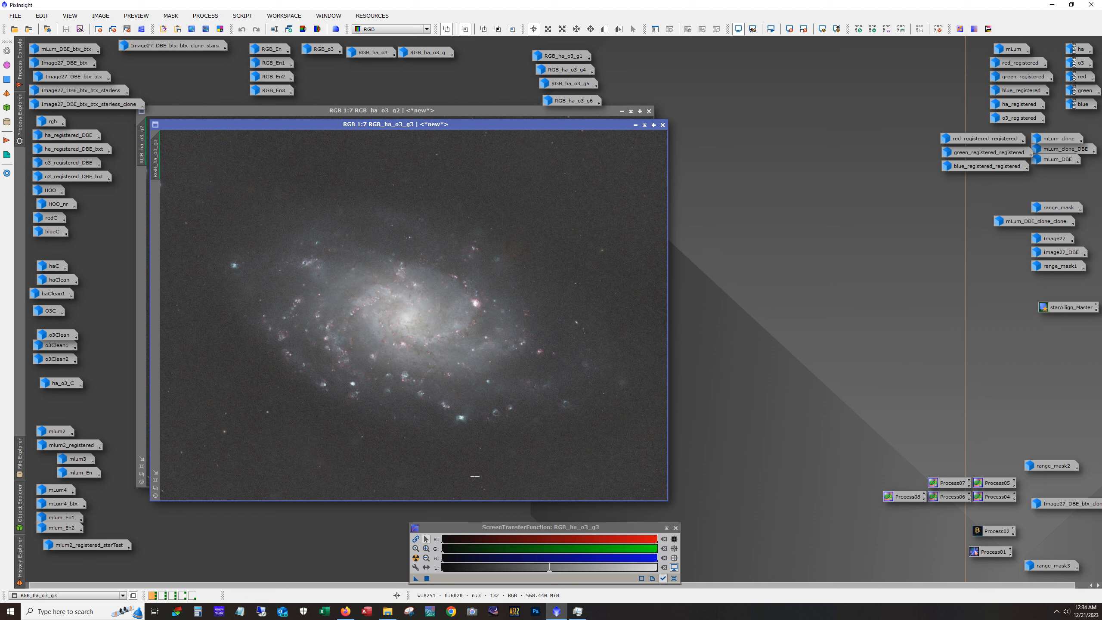
pyautogui.click(416, 114)
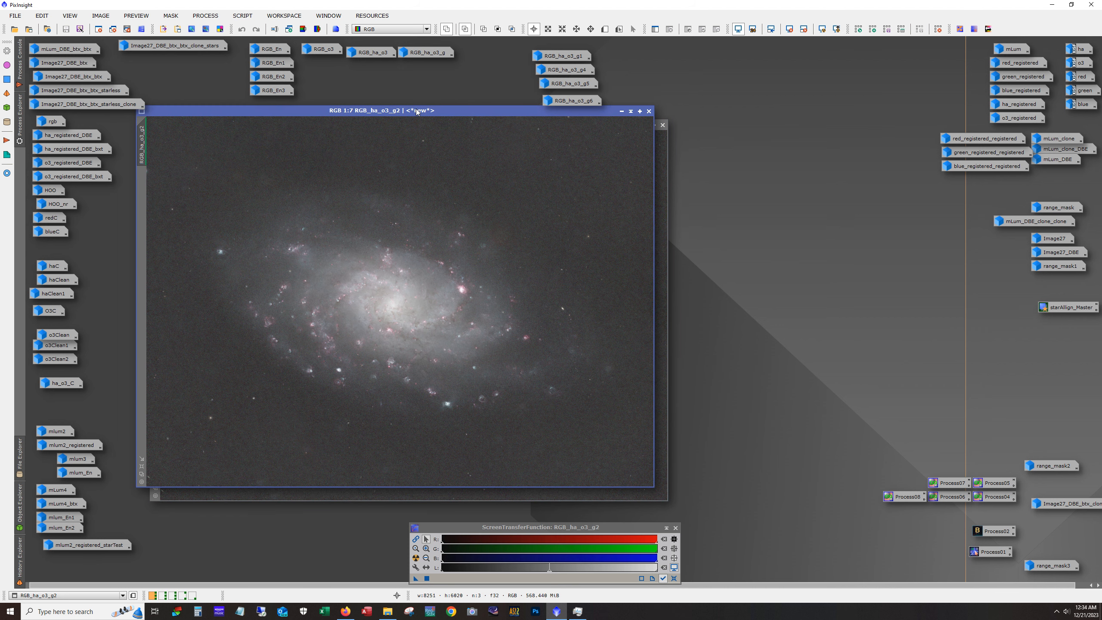
pyautogui.scroll(5, 397, 385)
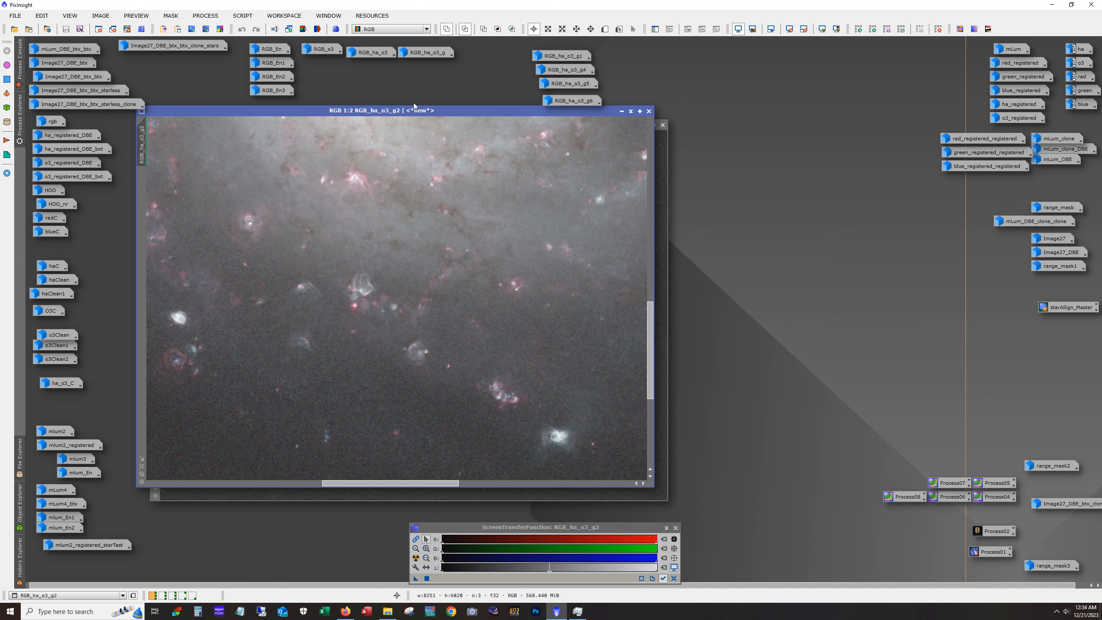
pyautogui.moveTo(402, 481); pyautogui.dragTo(449, 485)
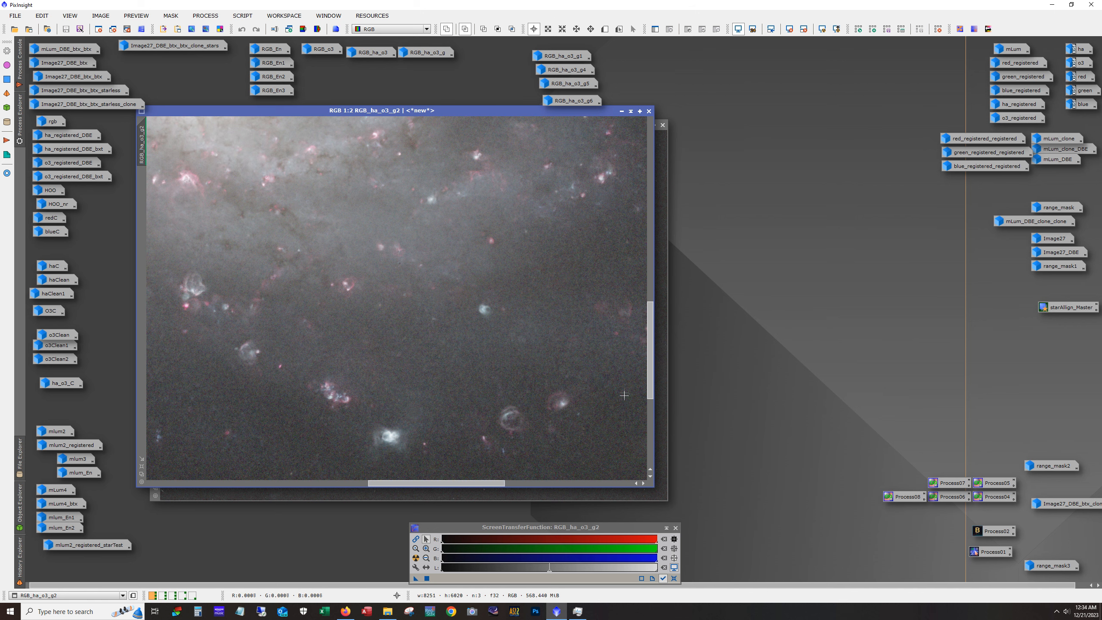
pyautogui.scroll(-4, 415, 330)
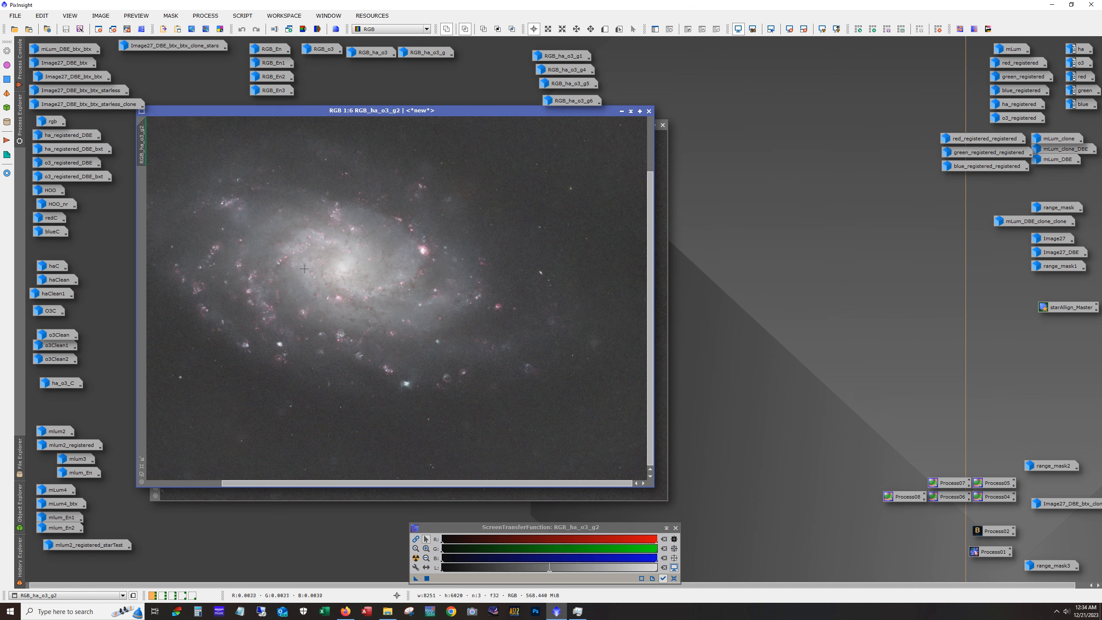
# Examine the O3 shells and bright nebulae in the lower arms of RGB_ha_o3_g2 at up to 1:1
pyautogui.scroll(4, 273, 323)
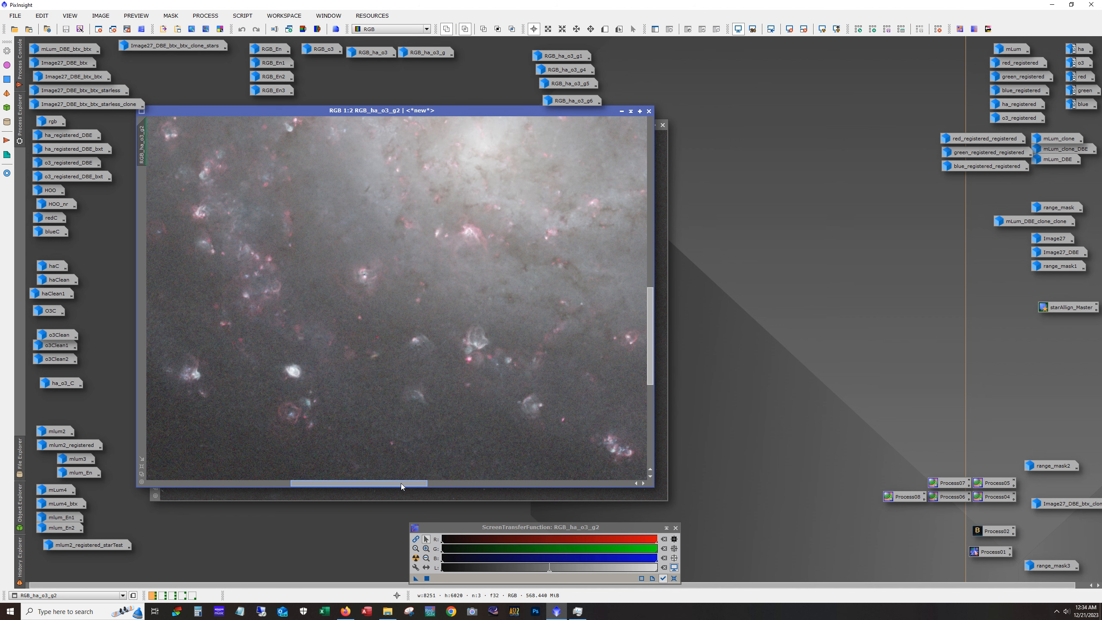
pyautogui.scroll(1, 418, 471)
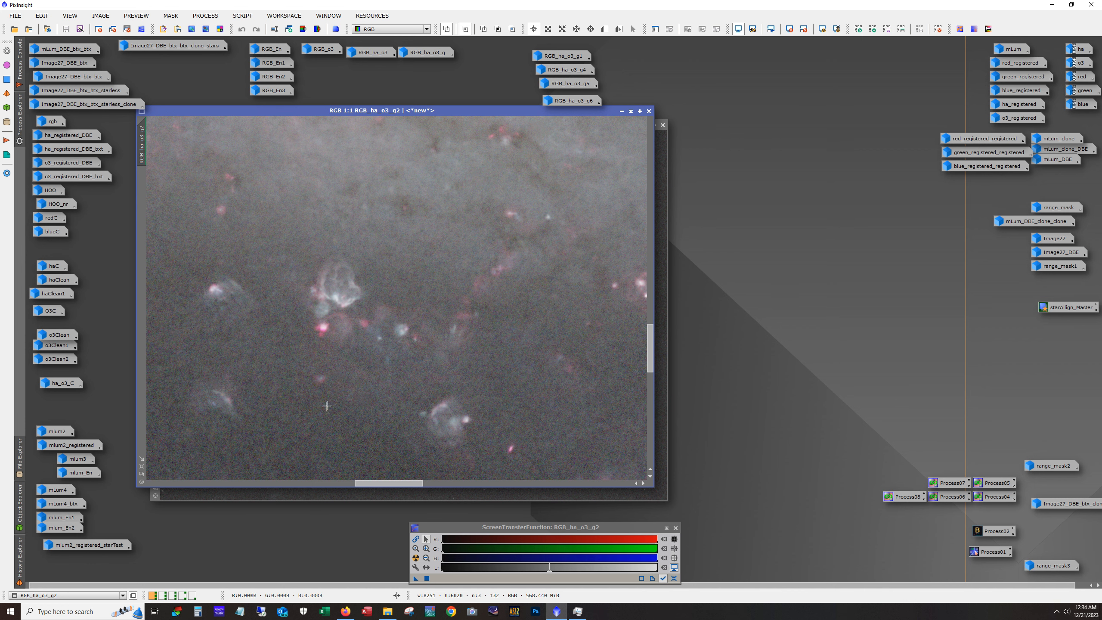
pyautogui.moveTo(398, 483); pyautogui.dragTo(456, 485)
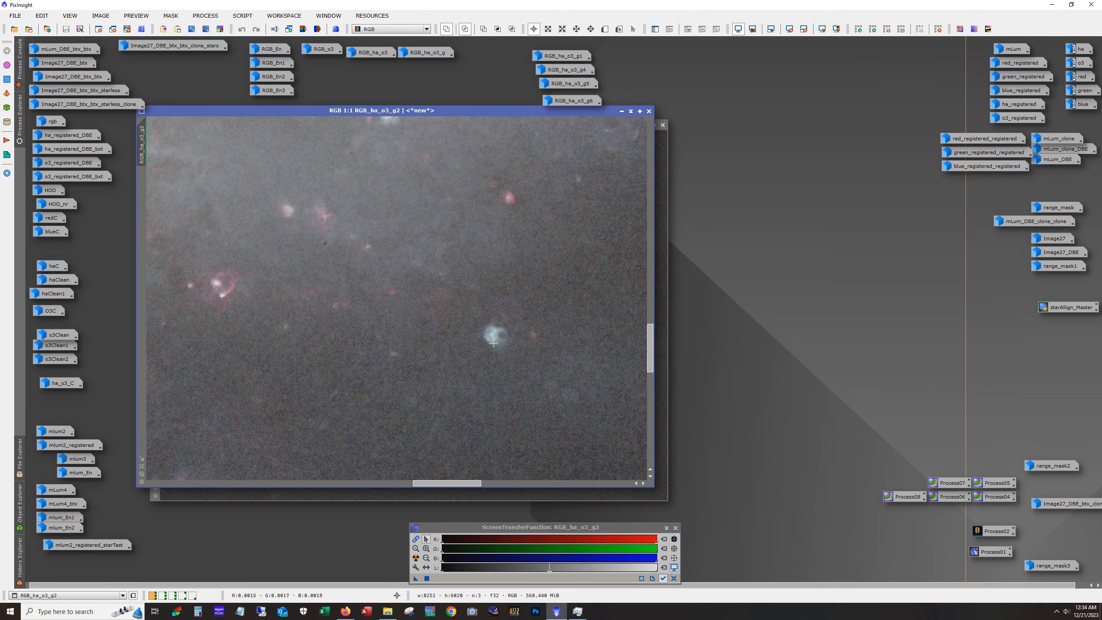
pyautogui.moveTo(649, 357); pyautogui.dragTo(649, 389)
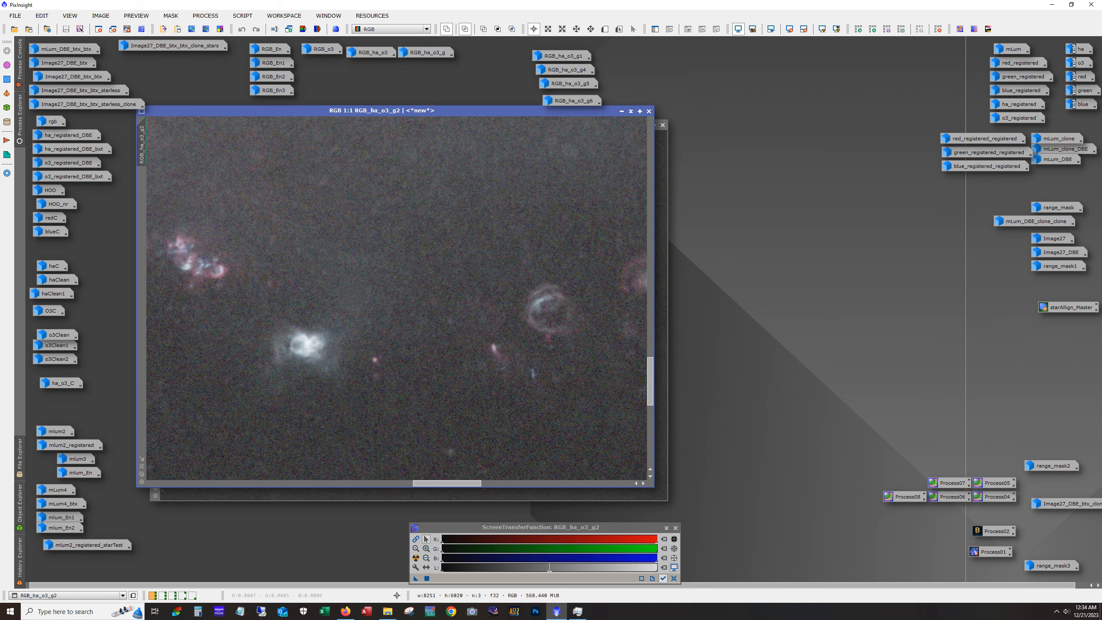
pyautogui.moveTo(459, 483)
pyautogui.mouseDown()
pyautogui.moveTo(507, 482)
pyautogui.moveTo(438, 482)
pyautogui.mouseUp()
pyautogui.scroll(-3, 417, 357)
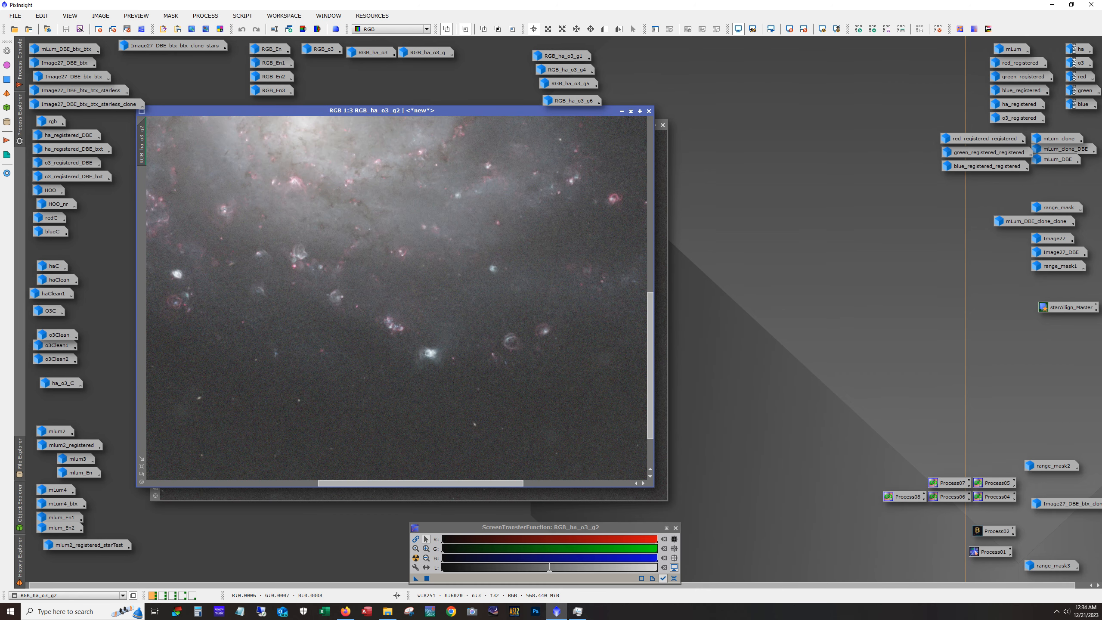
pyautogui.scroll(2, 440, 387)
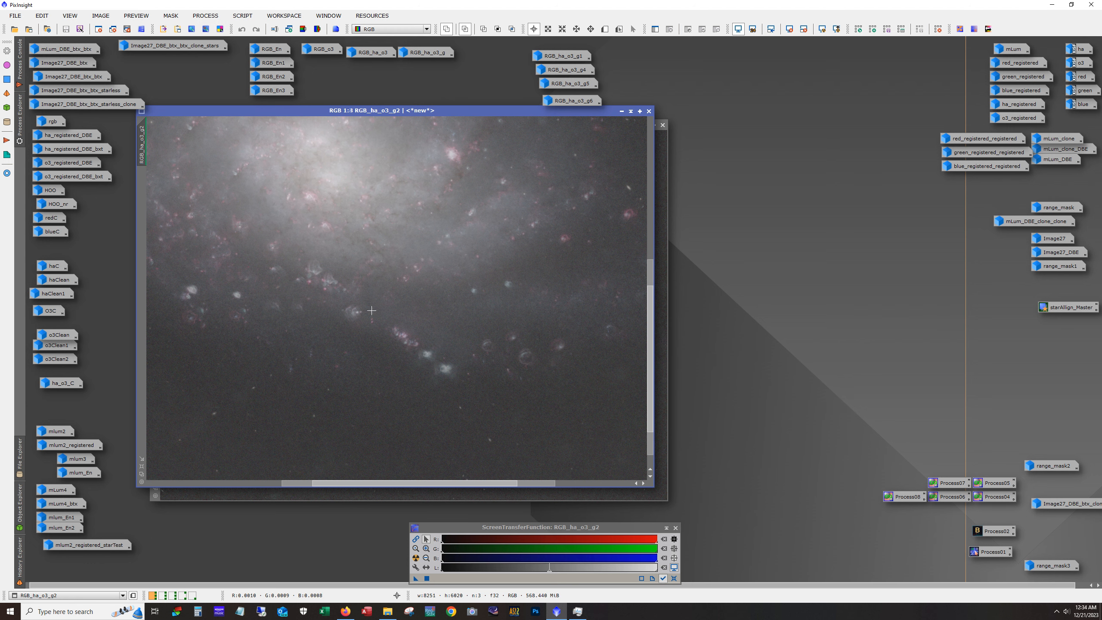
# Examine the core and upper arms of RGB_ha_o3_g2, return to the whole galaxy, and minimize the image
pyautogui.moveTo(649, 354); pyautogui.dragTo(664, 269)
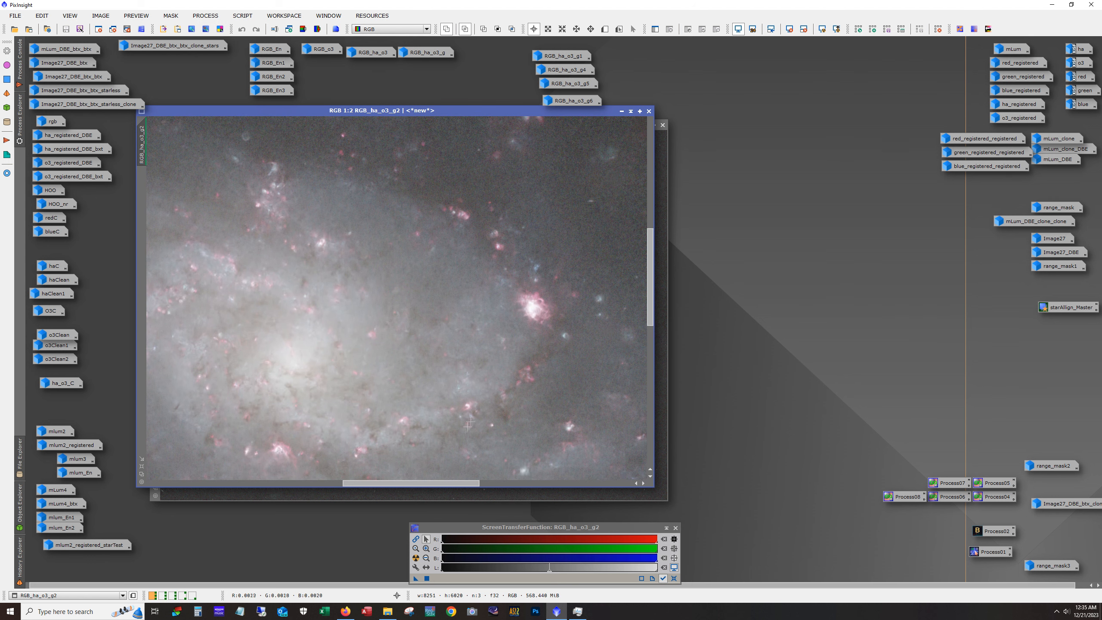
pyautogui.moveTo(453, 483); pyautogui.dragTo(510, 481)
pyautogui.moveTo(654, 260); pyautogui.dragTo(660, 224)
pyautogui.moveTo(480, 483); pyautogui.dragTo(315, 473)
pyautogui.scroll(-5, 345, 401)
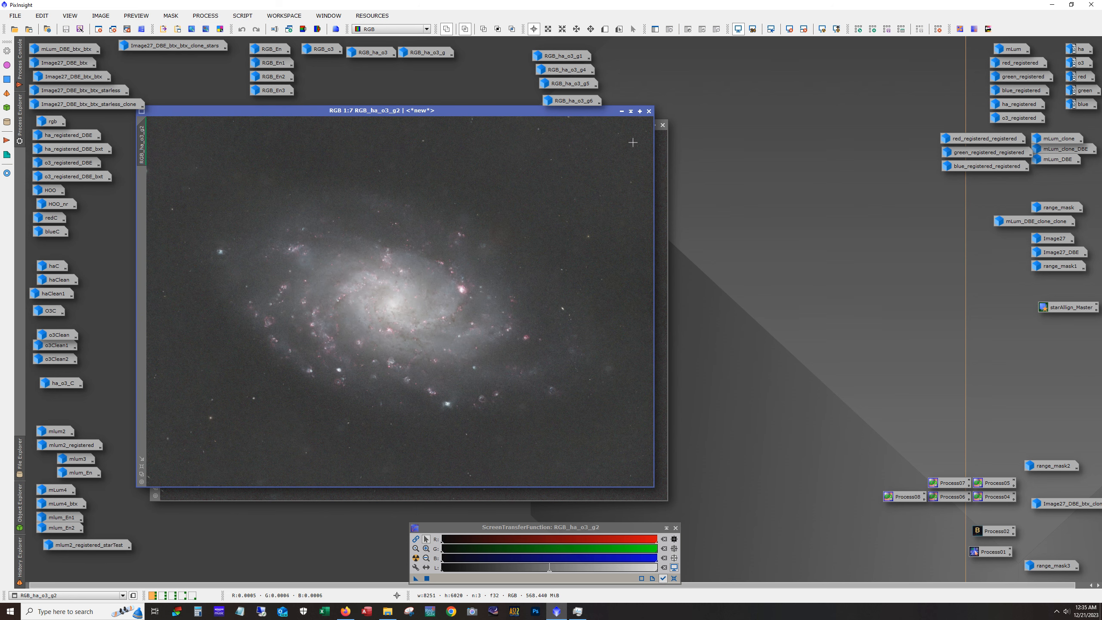
pyautogui.click(621, 111)
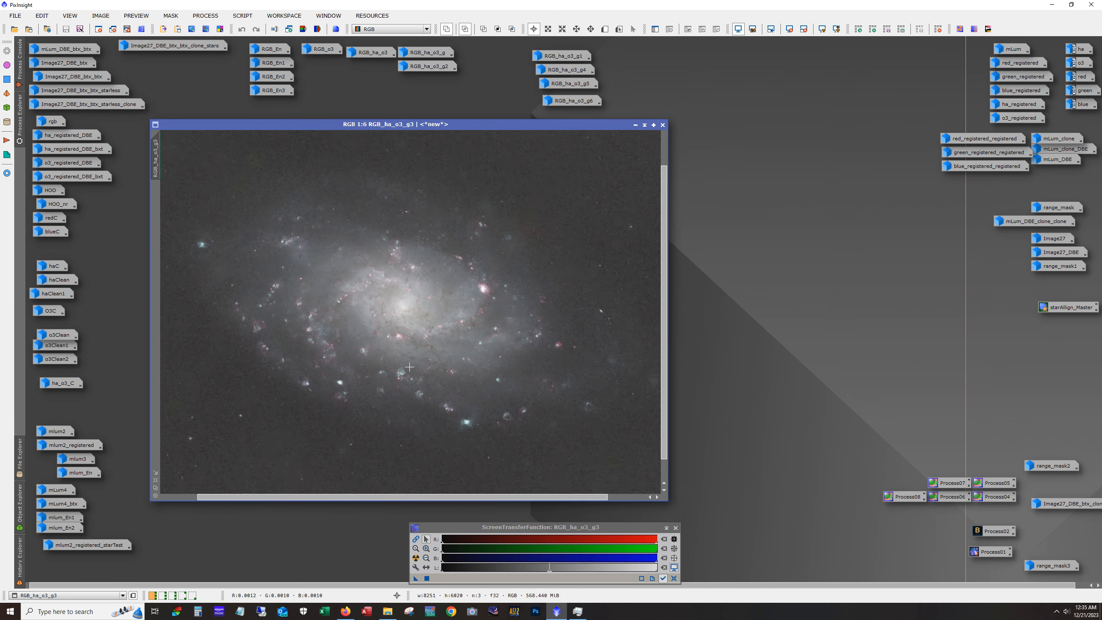
# Examine the nebulae of RGB_ha_o3_g3 at up to 1:1, return to the whole galaxy, and minimize the image
pyautogui.scroll(2, 409, 367)
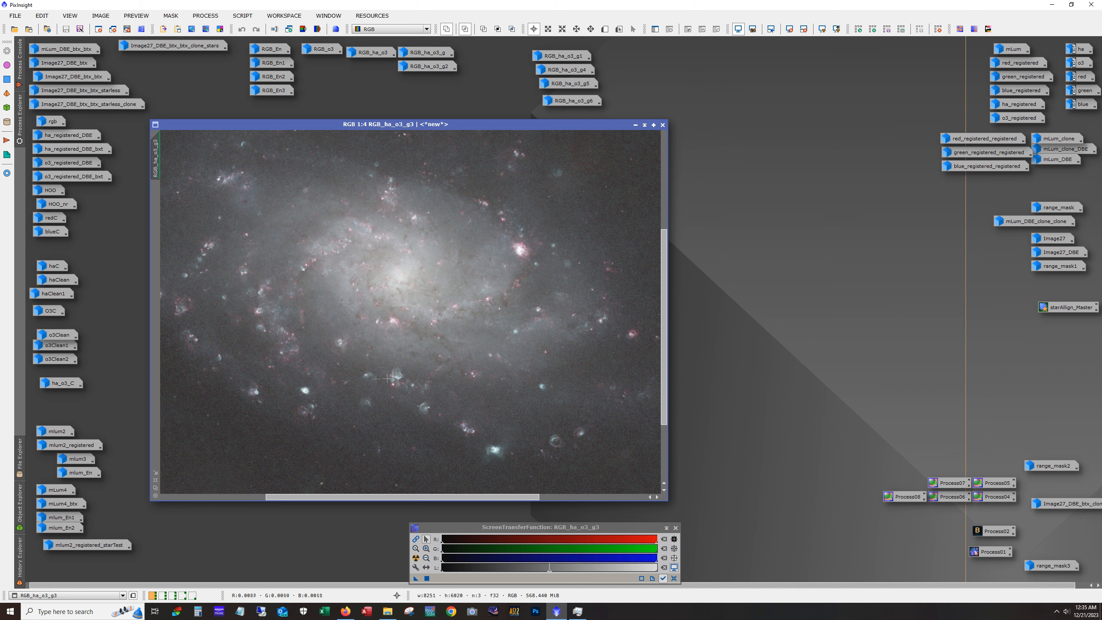
pyautogui.scroll(3, 399, 410)
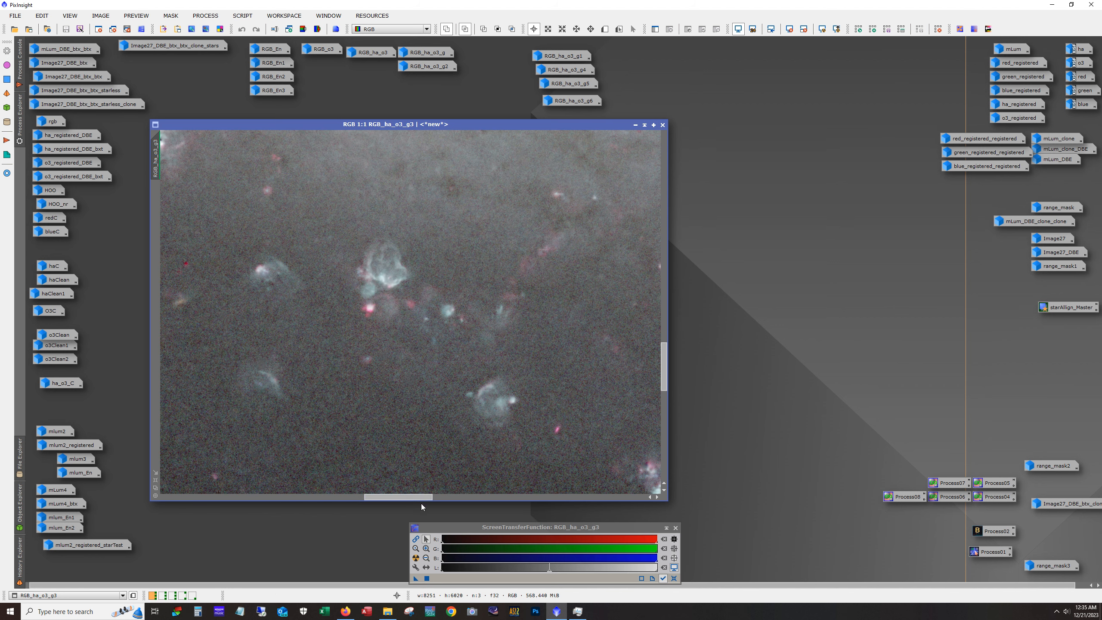
pyautogui.moveTo(409, 502); pyautogui.dragTo(333, 497)
pyautogui.scroll(-7, 445, 402)
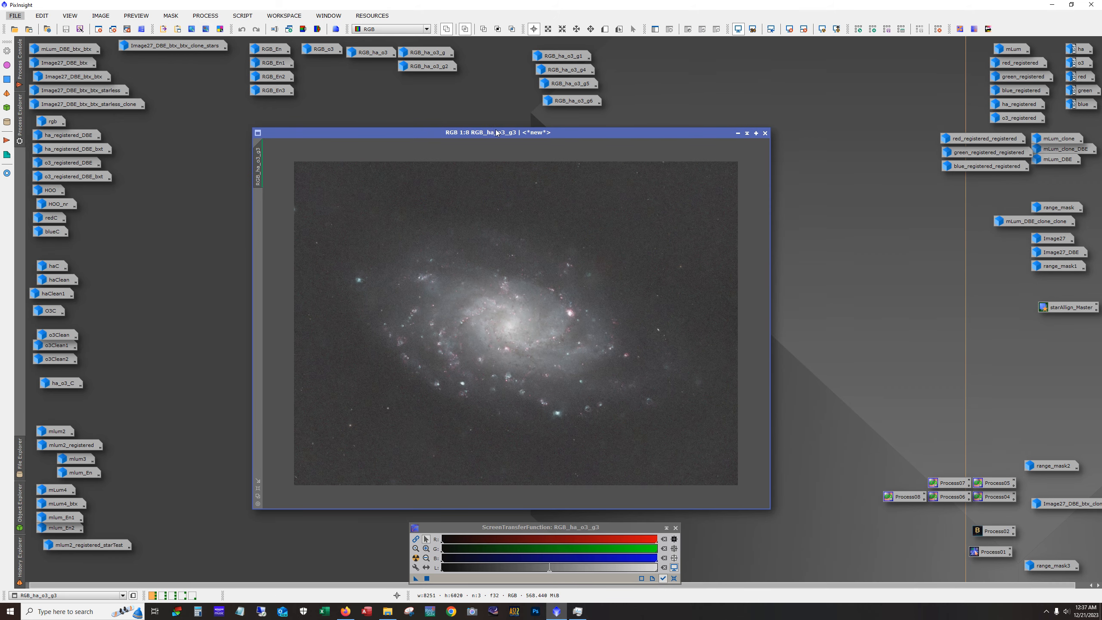
pyautogui.click(738, 133)
# Restore the mLum4 luminance image and examine the detail in its galaxy core and outer arms
pyautogui.doubleClick(61, 489)
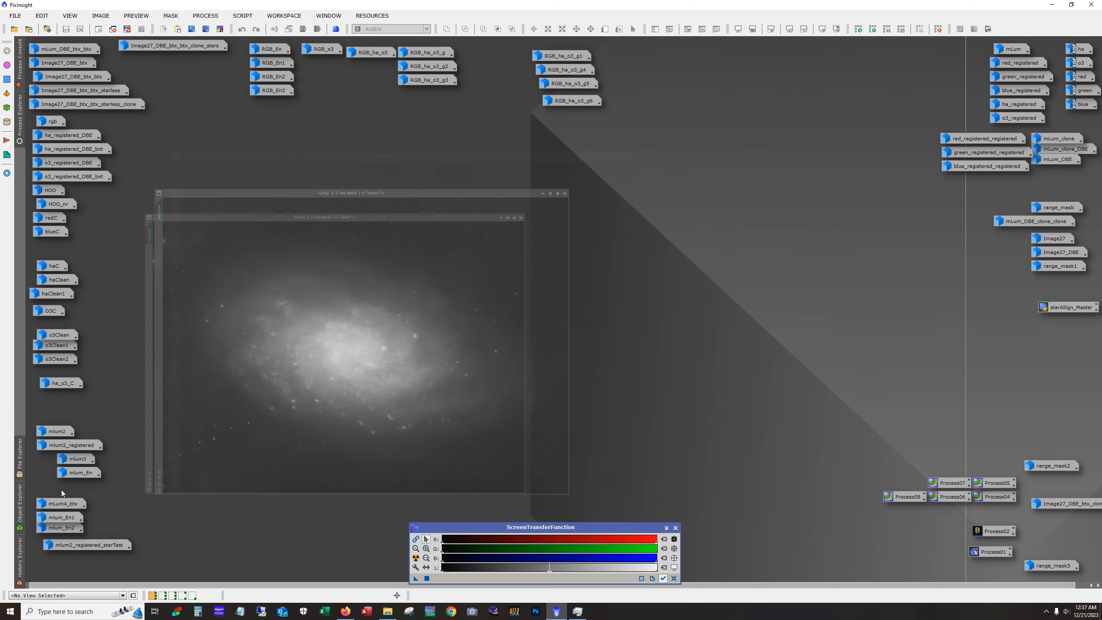
pyautogui.scroll(3, 457, 334)
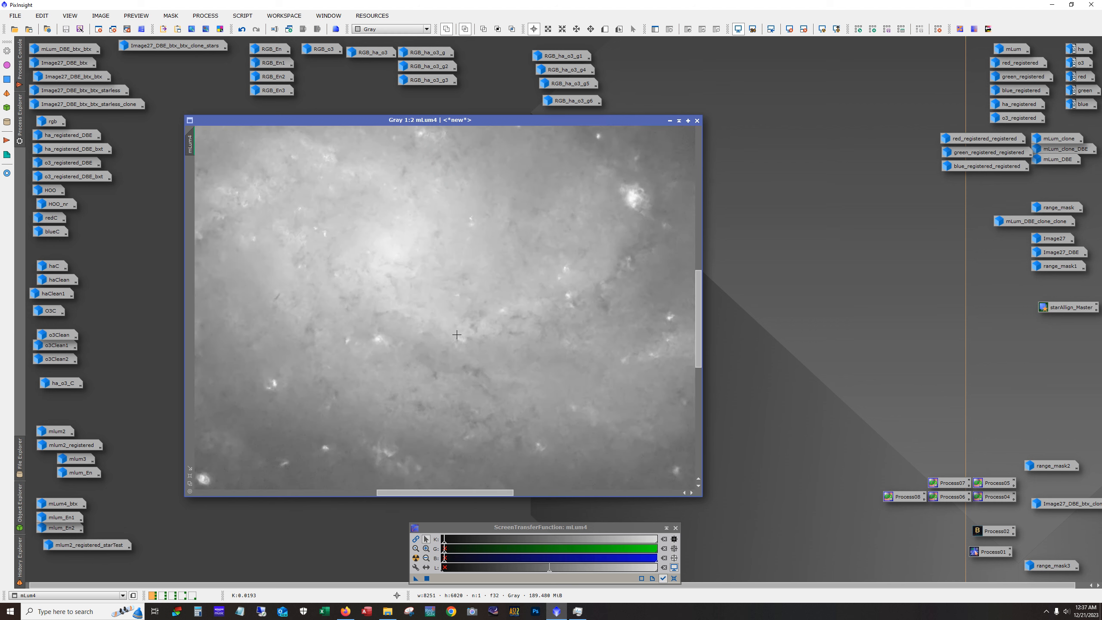
pyautogui.moveTo(471, 495); pyautogui.dragTo(534, 495)
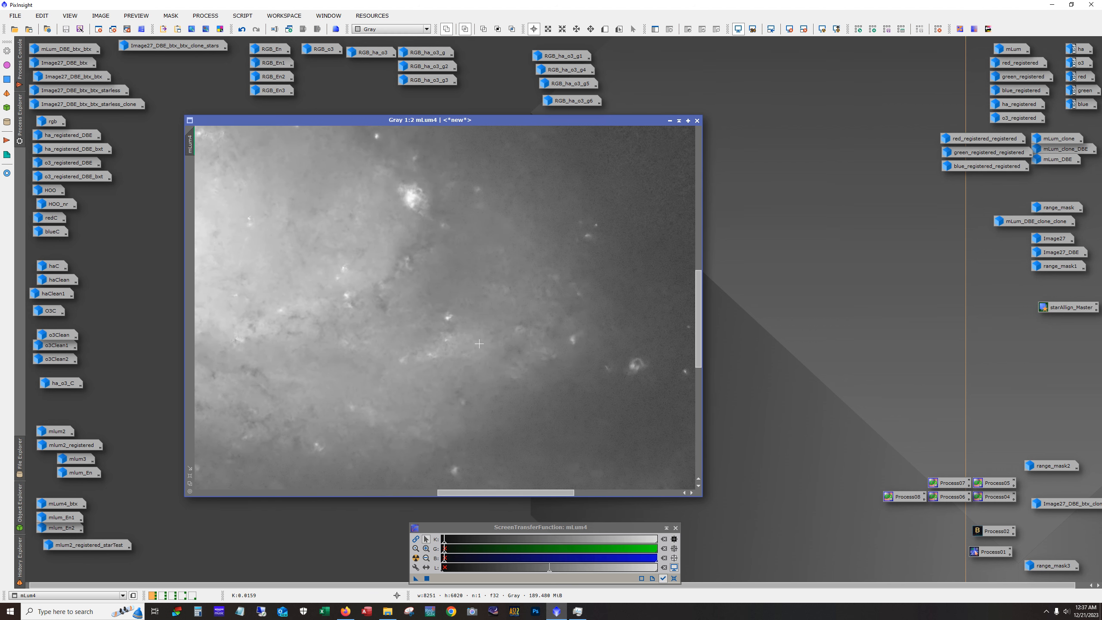
pyautogui.scroll(-2, 473, 332)
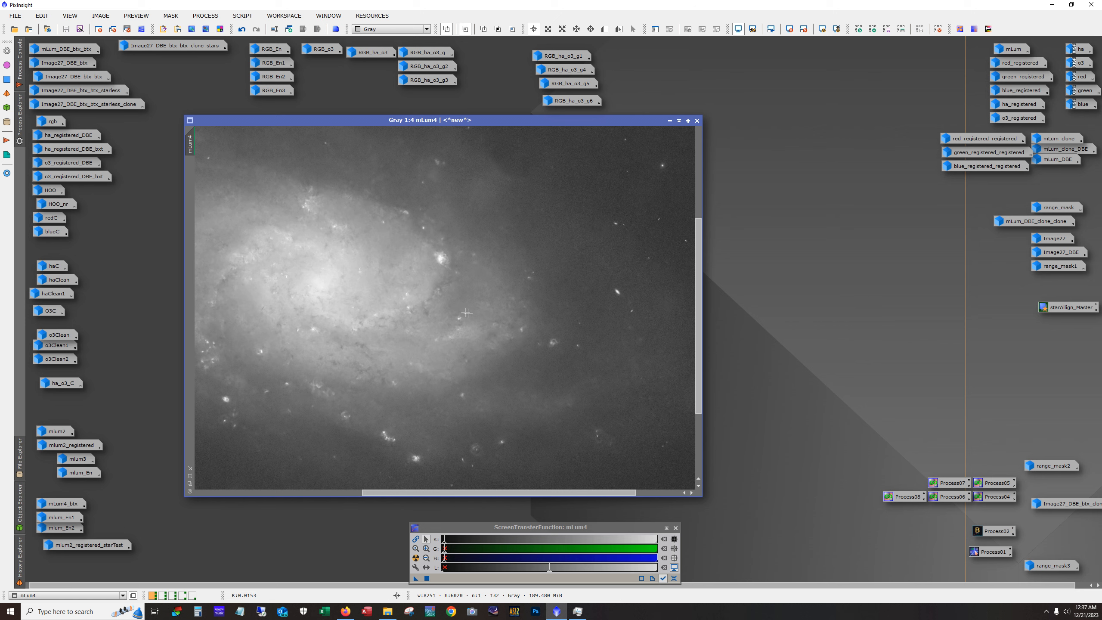
pyautogui.scroll(2, 472, 316)
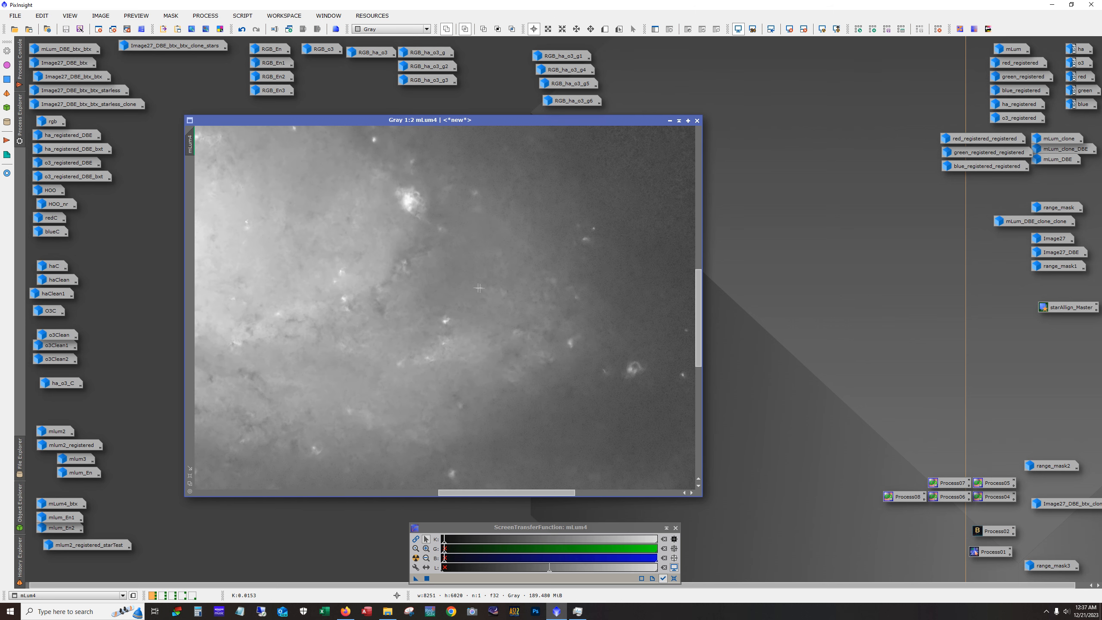
pyautogui.scroll(-3, 509, 298)
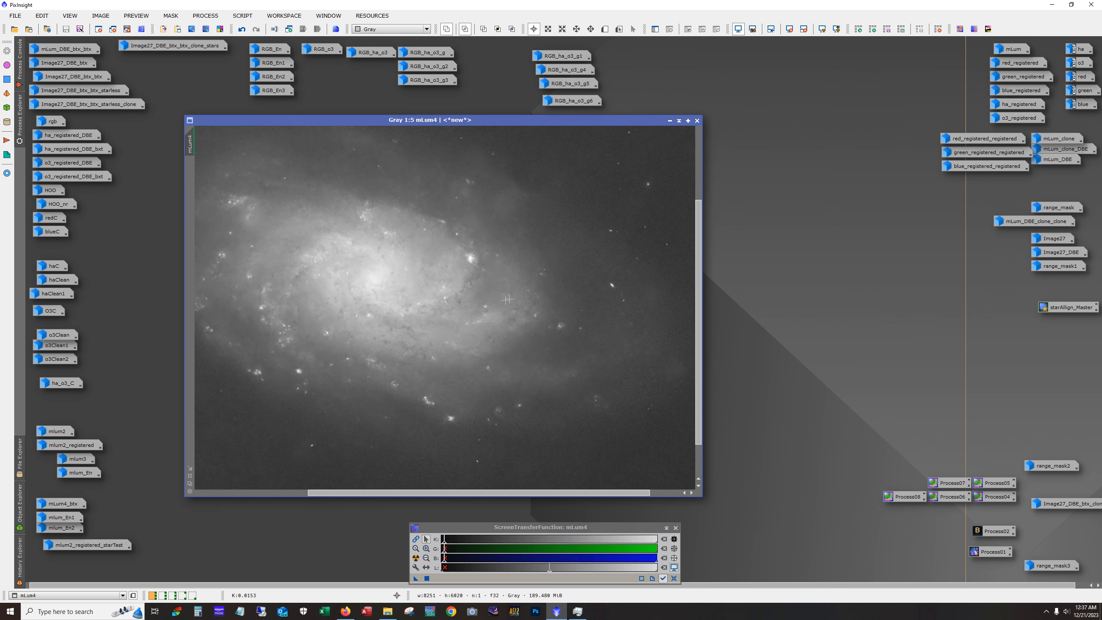
# Return mLum4 to the whole-galaxy view and minimize the image
pyautogui.scroll(-1, 496, 306)
pyautogui.scroll(2, 462, 290)
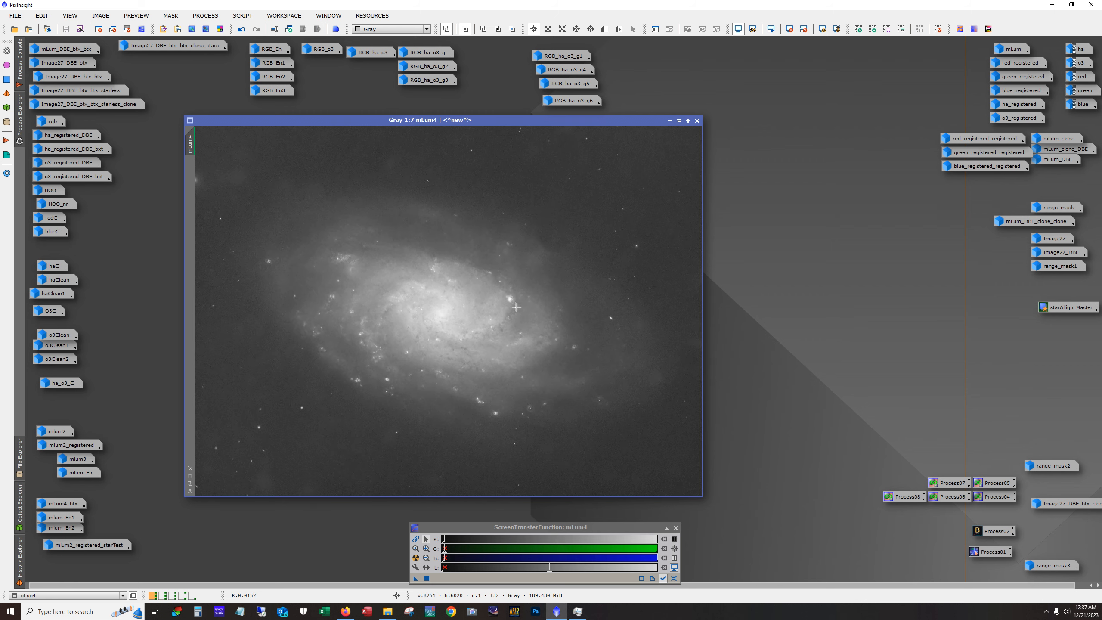
pyautogui.click(670, 121)
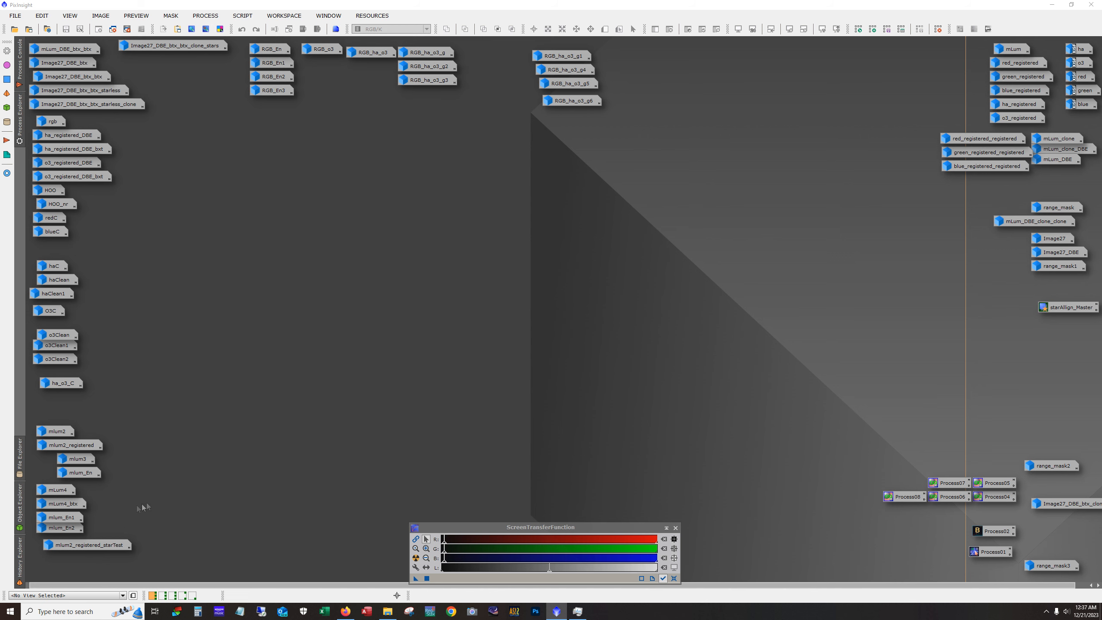
# Restore the mLum4_btx image and examine the galaxy core and its outer arms at up to 1:1
pyautogui.doubleClick(59, 506)
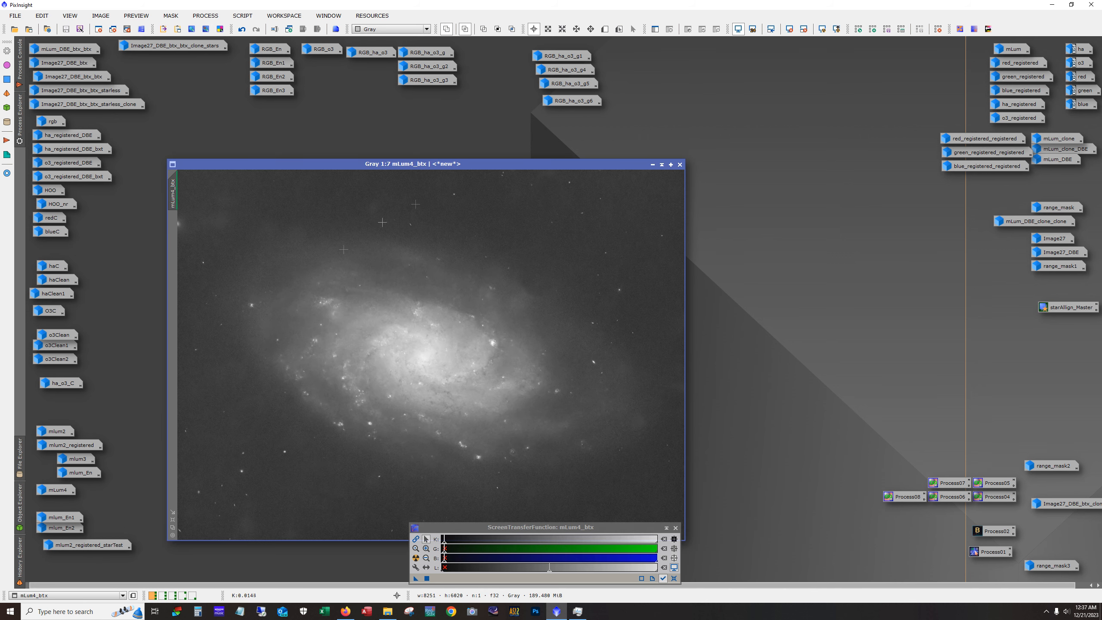
pyautogui.moveTo(448, 164); pyautogui.dragTo(481, 122)
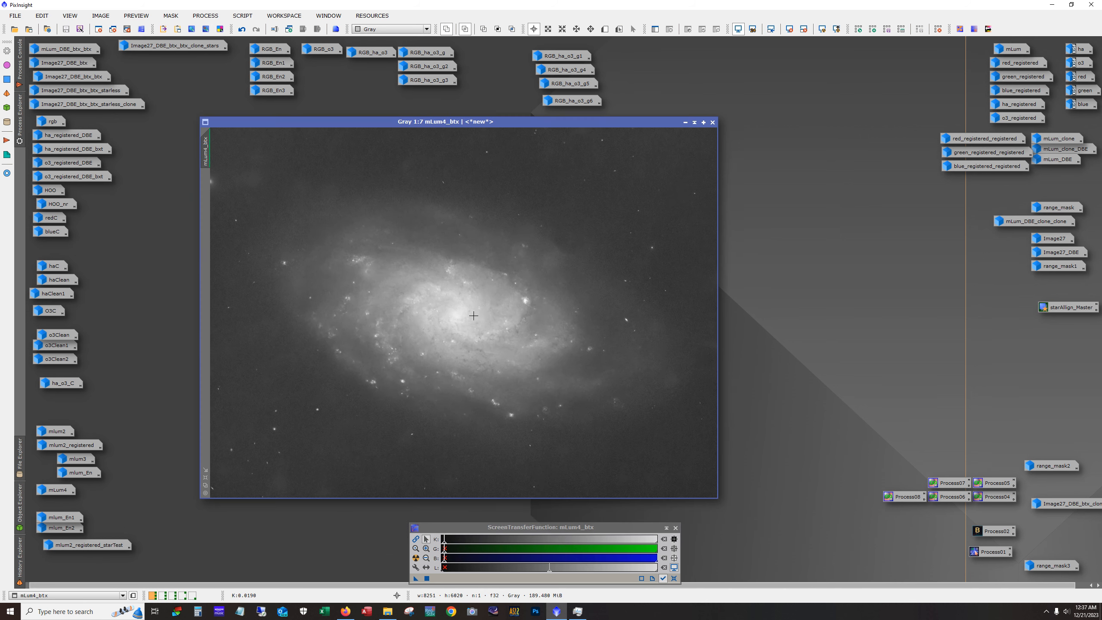
pyautogui.scroll(5, 473, 319)
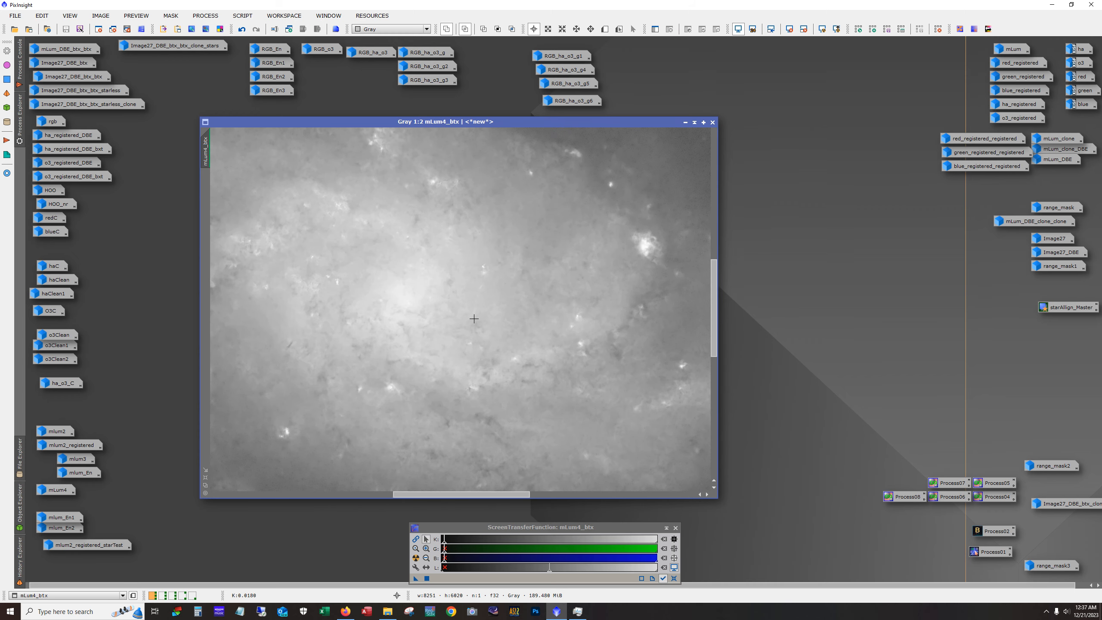
pyautogui.scroll(-2, 475, 327)
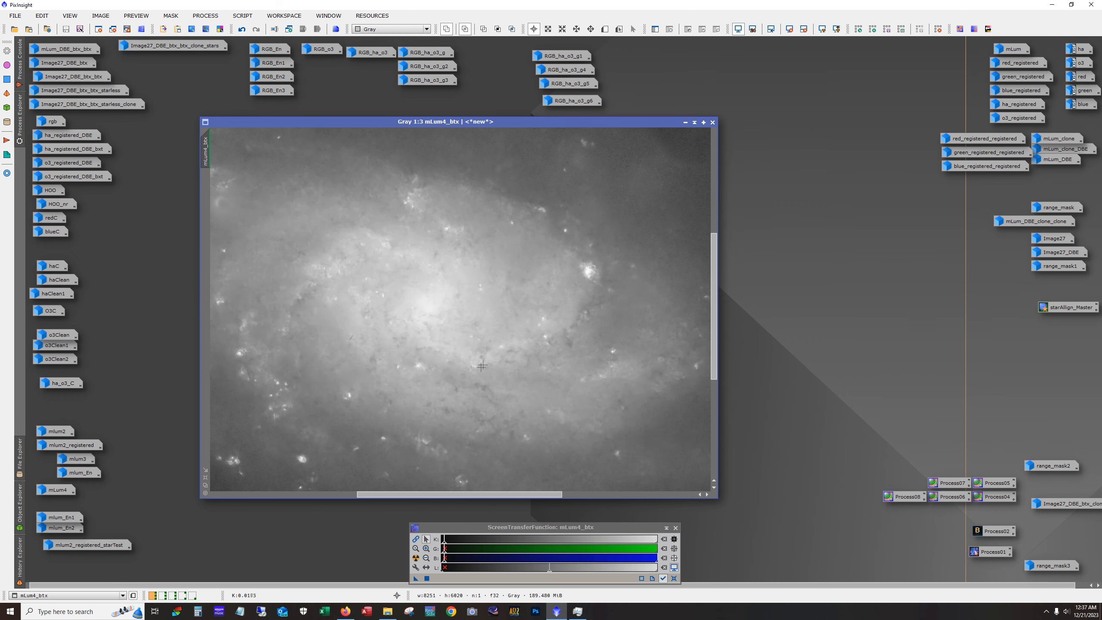
pyautogui.scroll(2, 482, 366)
pyautogui.moveTo(471, 494); pyautogui.dragTo(537, 482)
pyautogui.scroll(1, 505, 370)
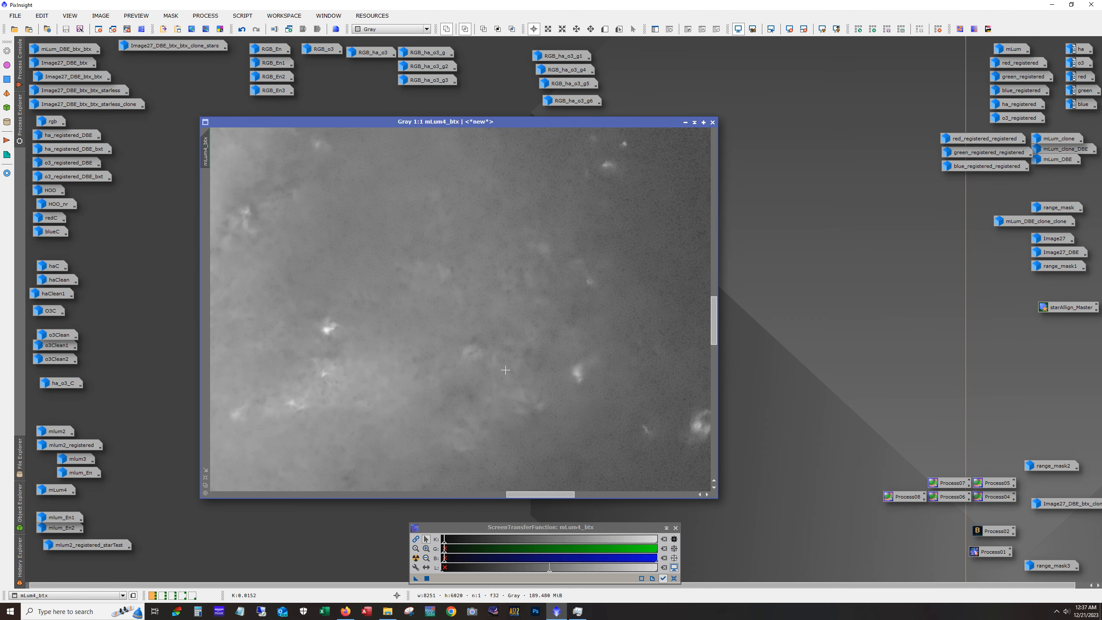
pyautogui.scroll(-1, 505, 369)
# View Image27_DBE_btx_btx_clone_stars and mLum_DBE_btx_btx one after the other, minimizing each
pyautogui.doubleClick(198, 45)
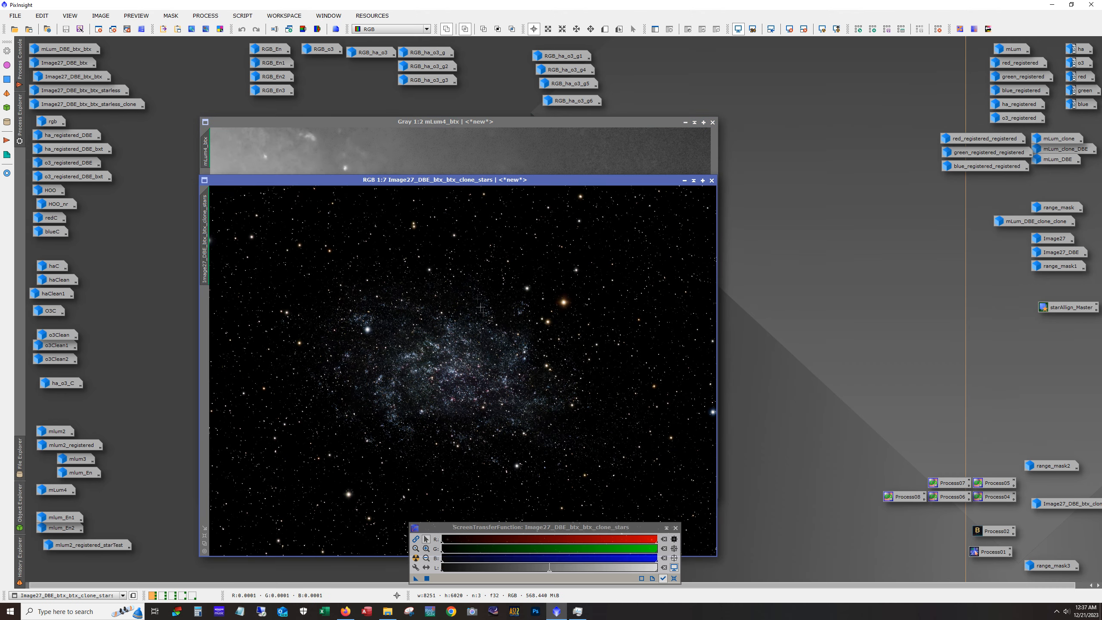
pyautogui.click(685, 180)
pyautogui.doubleClick(73, 50)
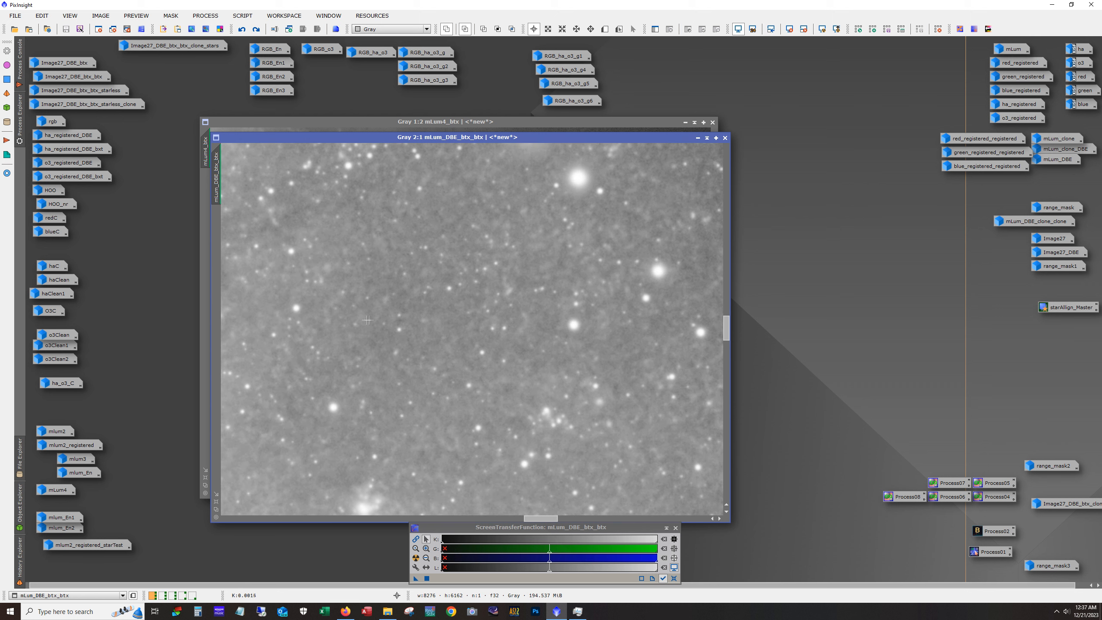
pyautogui.click(698, 137)
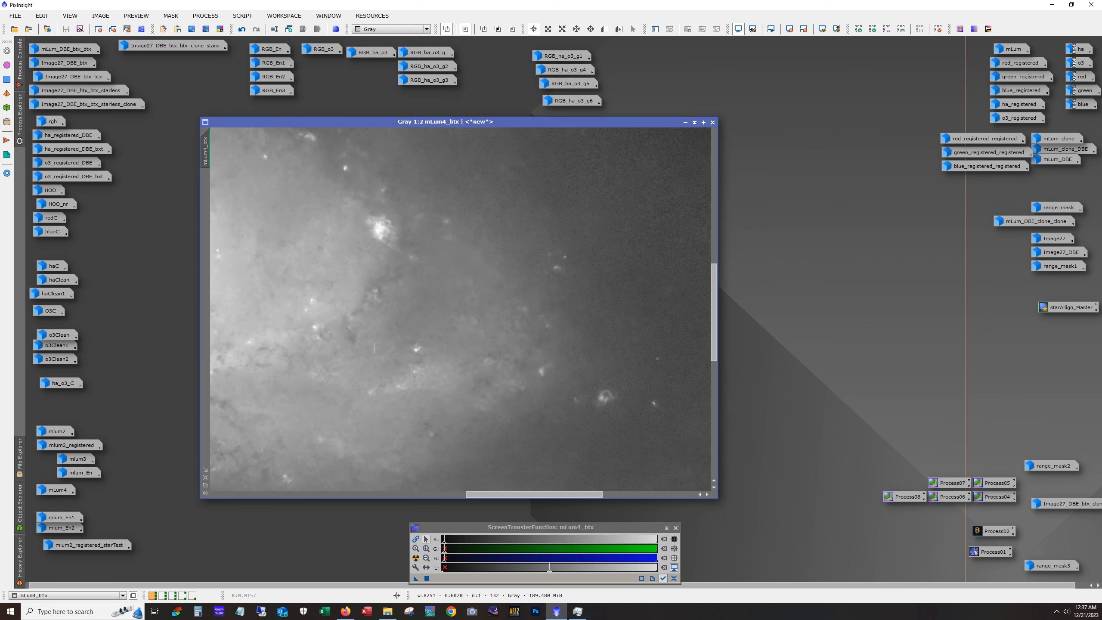
# Return mLum4_btx to the whole-galaxy view and minimize the image
pyautogui.scroll(-2, 372, 349)
pyautogui.scroll(-3, 372, 348)
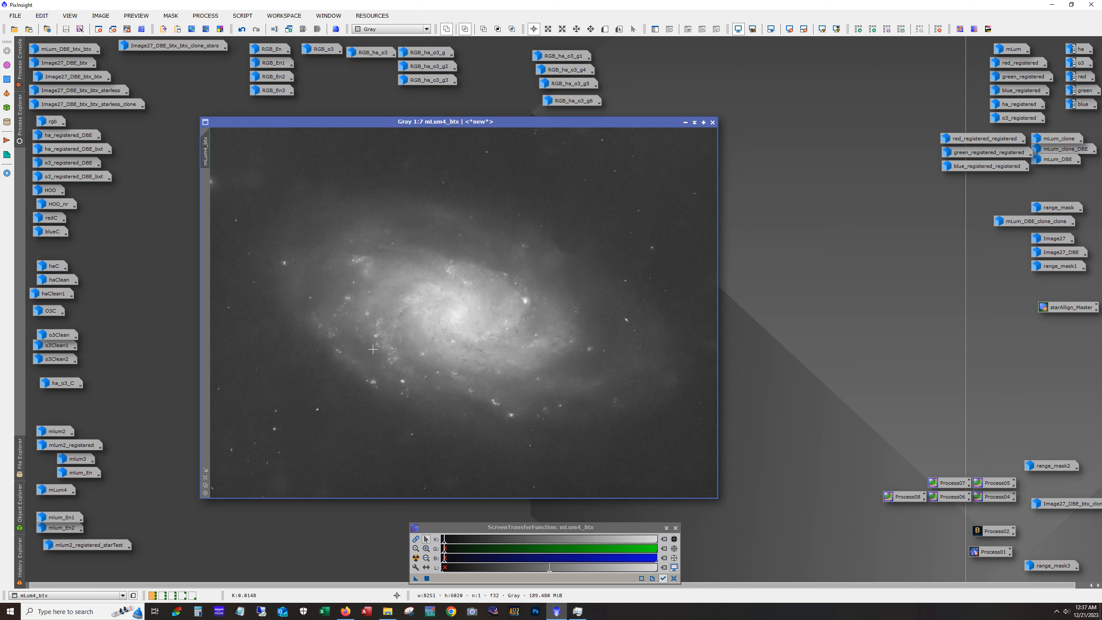
pyautogui.click(685, 123)
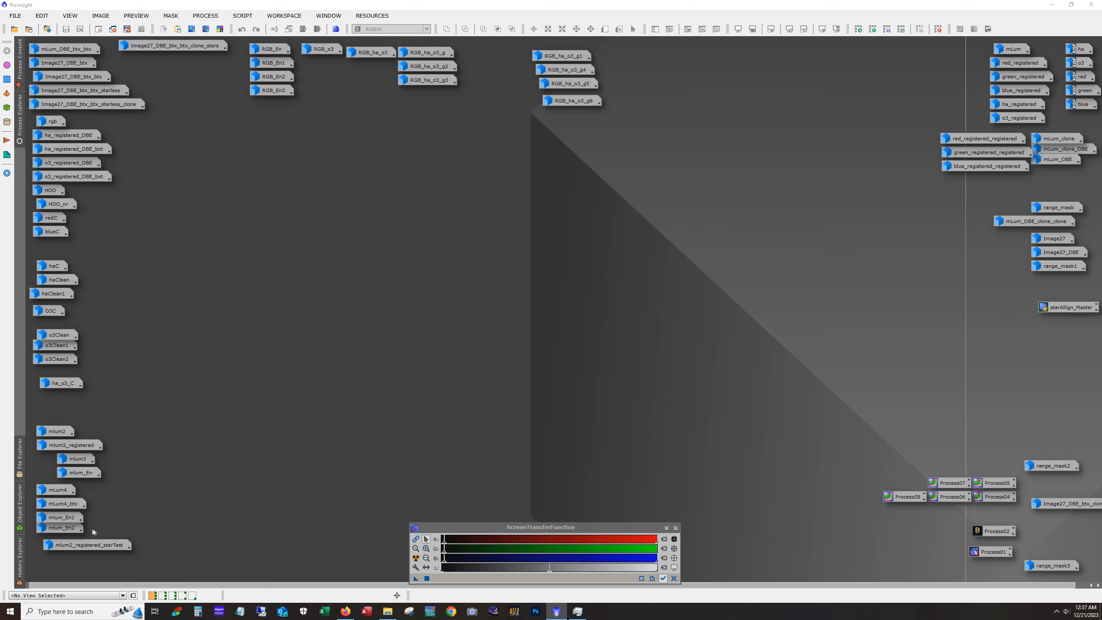
# Restore the mlum_En2 image and examine the shell nebulae in the galaxy's lower arms at up to 1:1
pyautogui.click(65, 527)
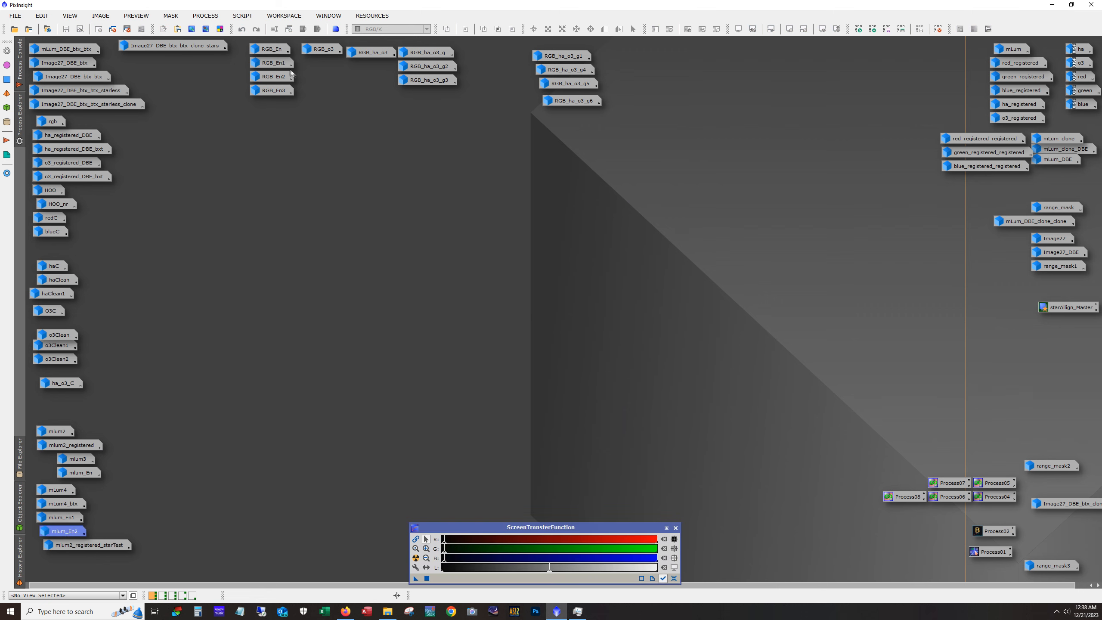
pyautogui.moveTo(59, 521)
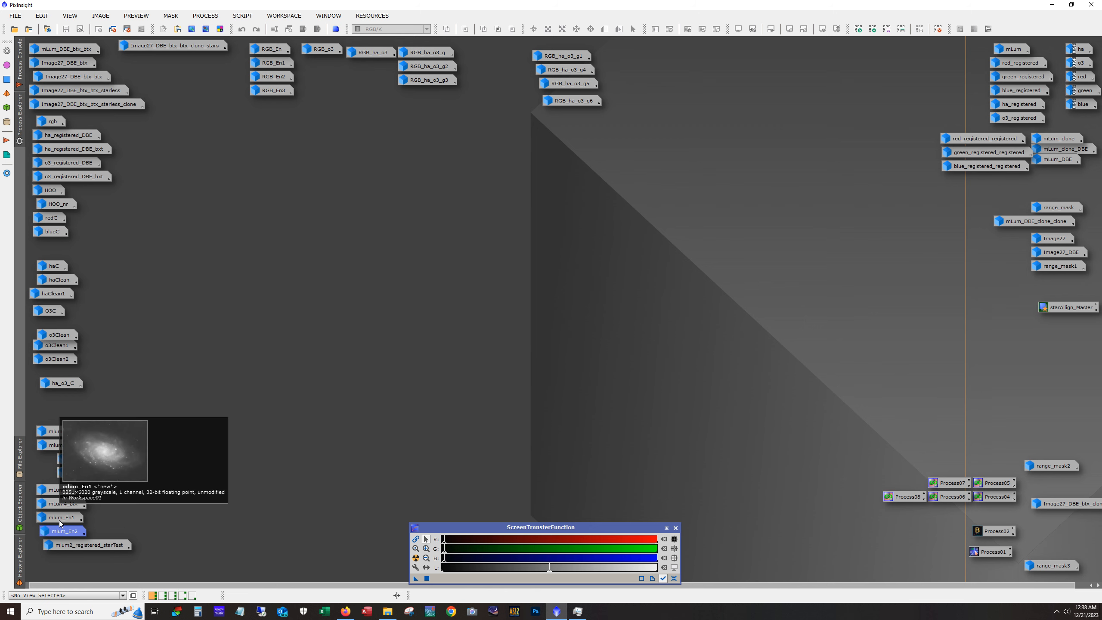
pyautogui.doubleClick(61, 529)
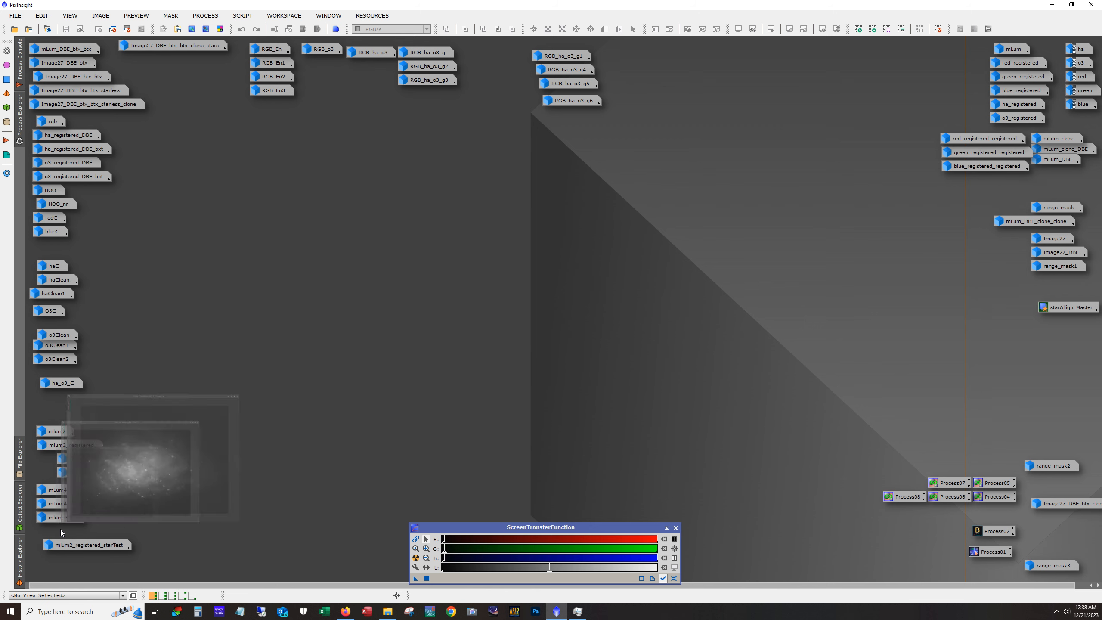
pyautogui.moveTo(363, 139); pyautogui.dragTo(425, 130)
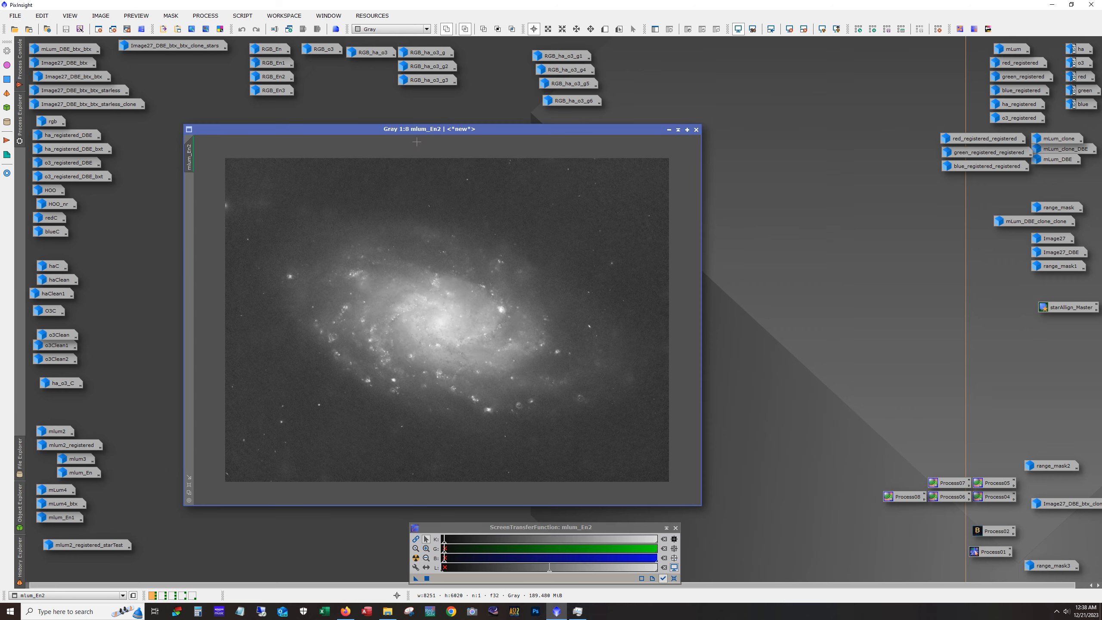
pyautogui.scroll(1, 457, 398)
pyautogui.scroll(2, 457, 398)
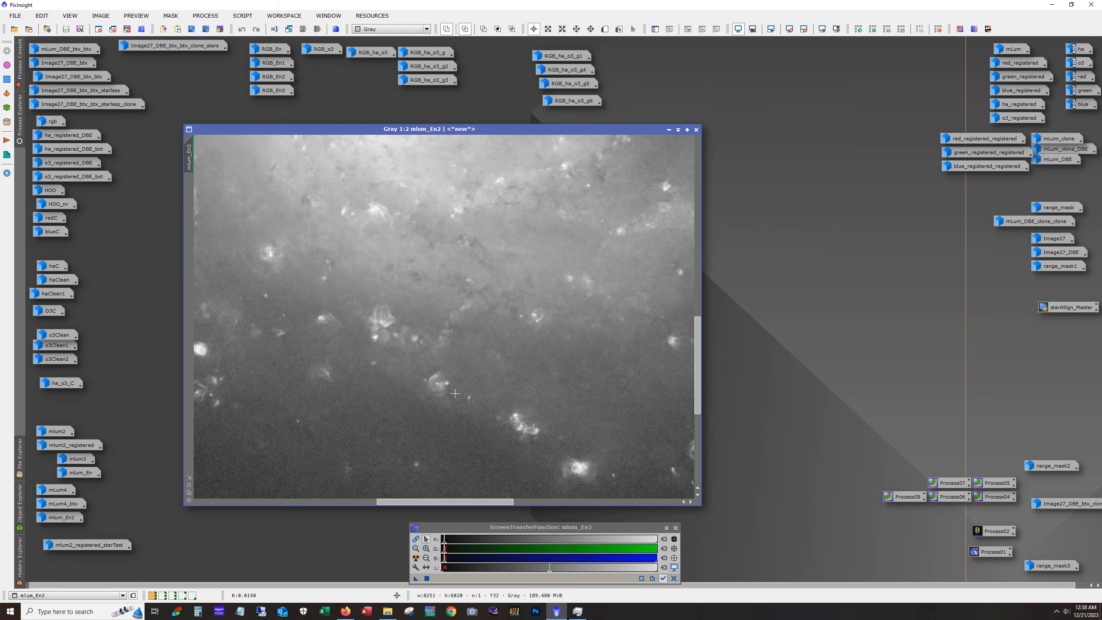
pyautogui.scroll(1, 455, 393)
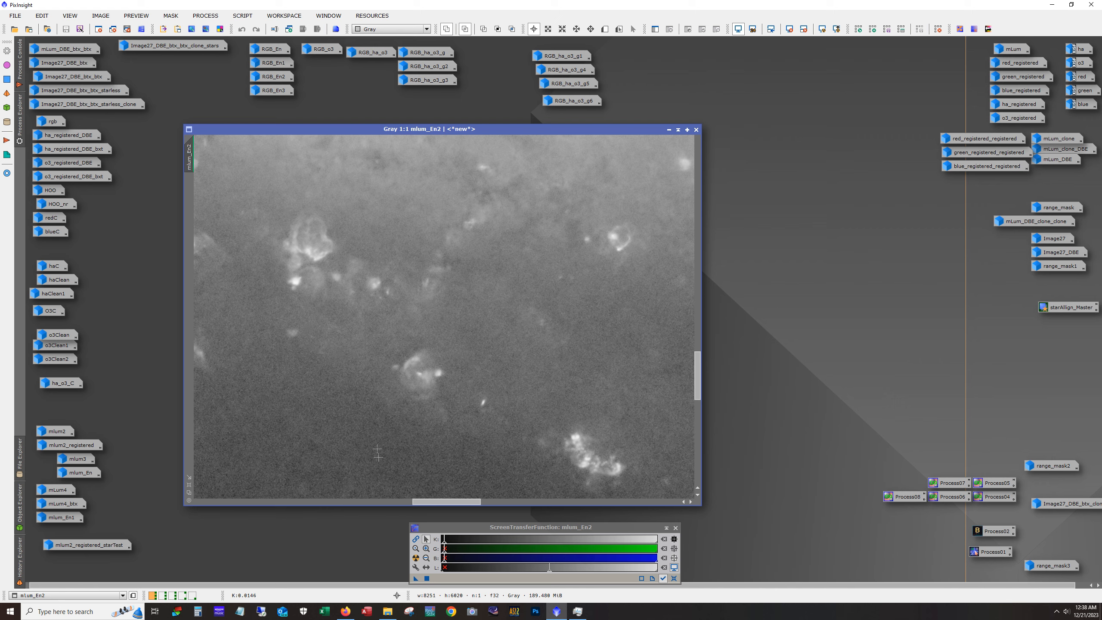
# Examine the ring nebulae and the outer arms on both sides of mlum_En2, and return to the whole galaxy
pyautogui.moveTo(425, 501); pyautogui.dragTo(484, 498)
pyautogui.moveTo(698, 391); pyautogui.dragTo(699, 405)
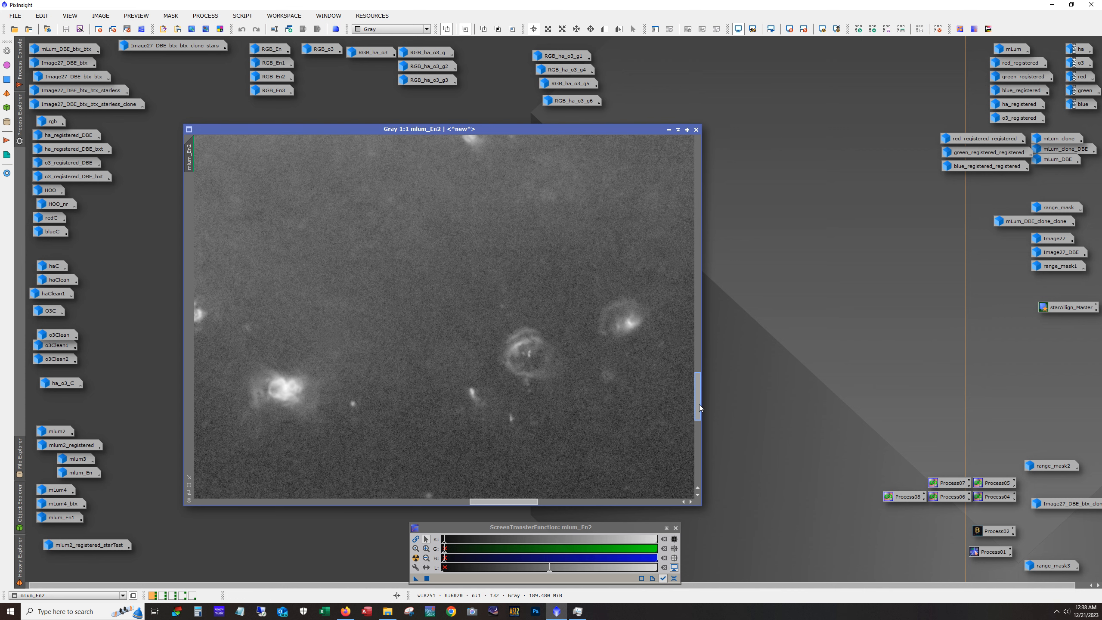
pyautogui.moveTo(699, 405); pyautogui.dragTo(708, 263)
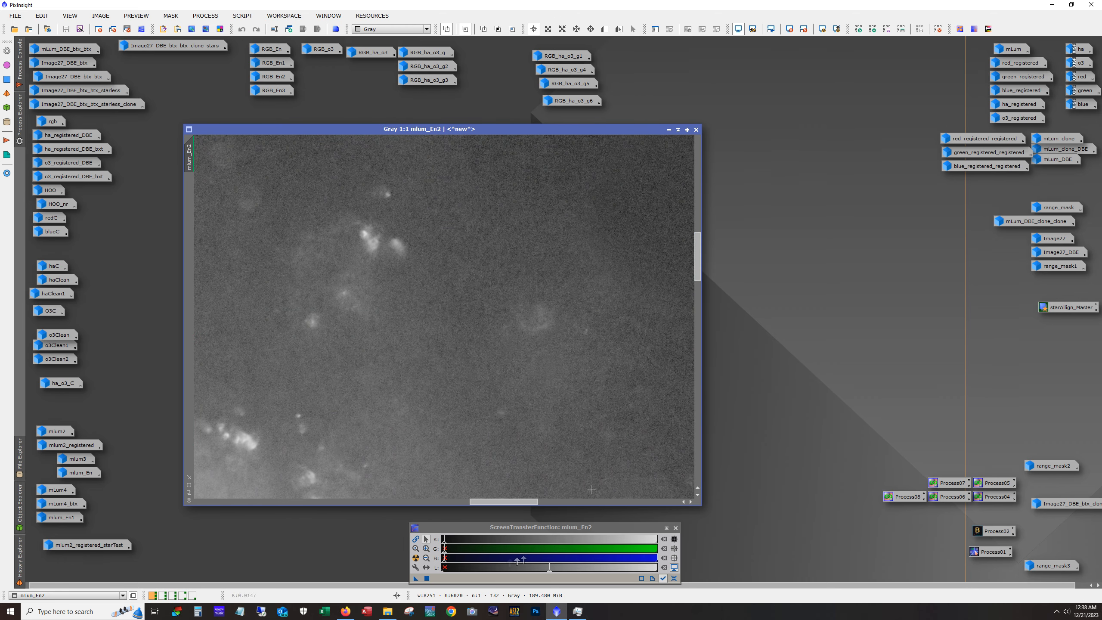
pyautogui.moveTo(521, 502); pyautogui.dragTo(337, 488)
pyautogui.moveTo(698, 258); pyautogui.dragTo(682, 378)
pyautogui.moveTo(312, 501); pyautogui.dragTo(380, 507)
pyautogui.scroll(-5, 402, 469)
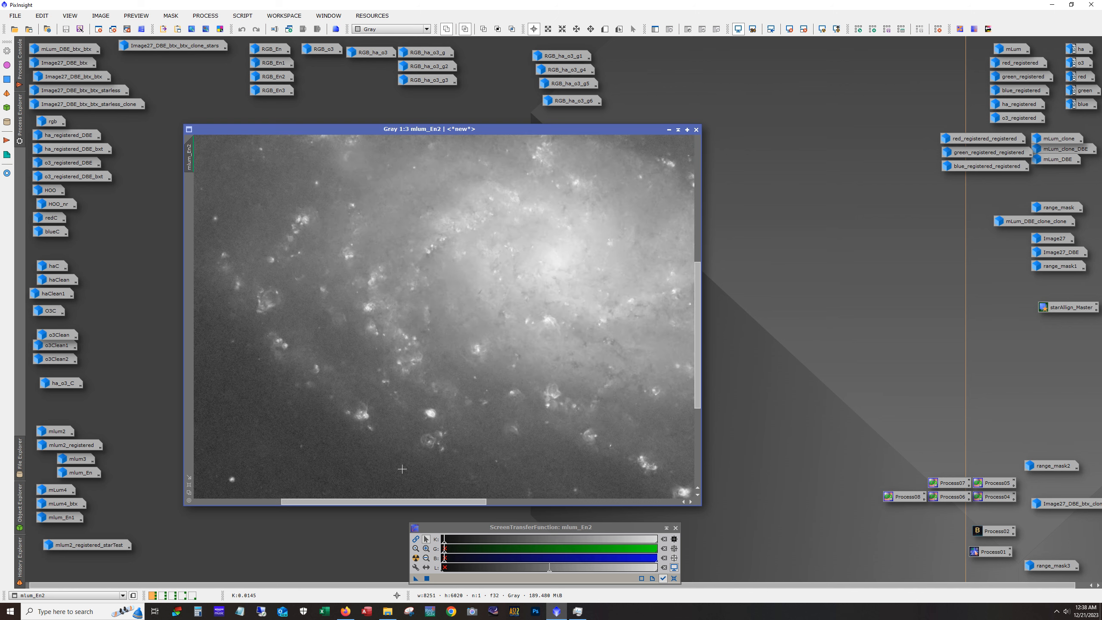
pyautogui.scroll(-1, 402, 469)
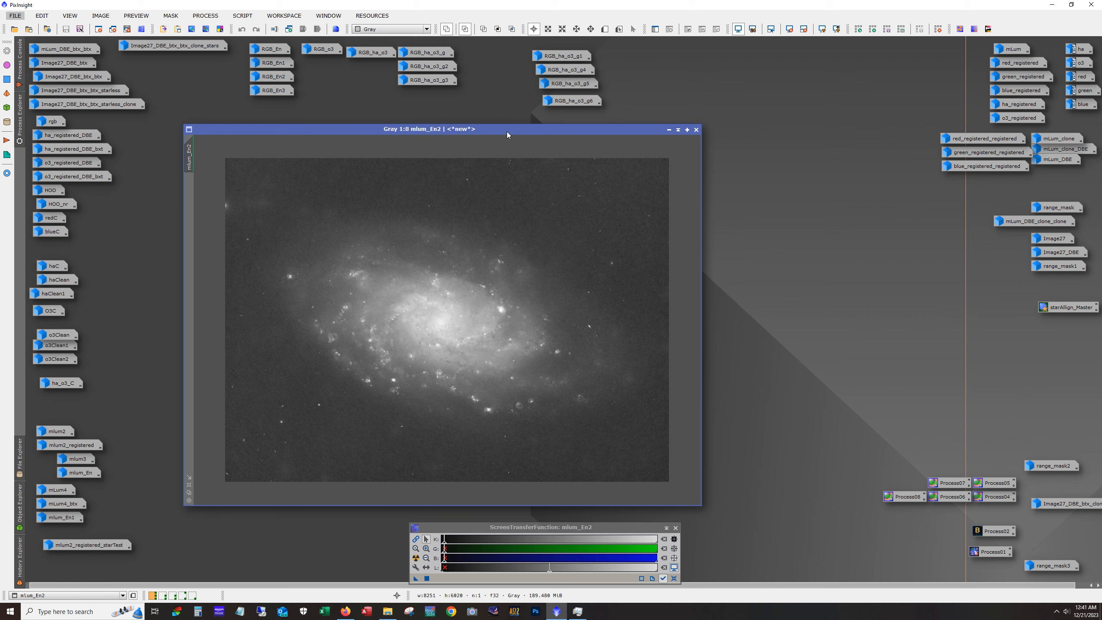
# Open NoiseXTerminator, reset it to its defaults, try a lower detail and a higher denoise, and close it without applying
pyautogui.click(205, 15)
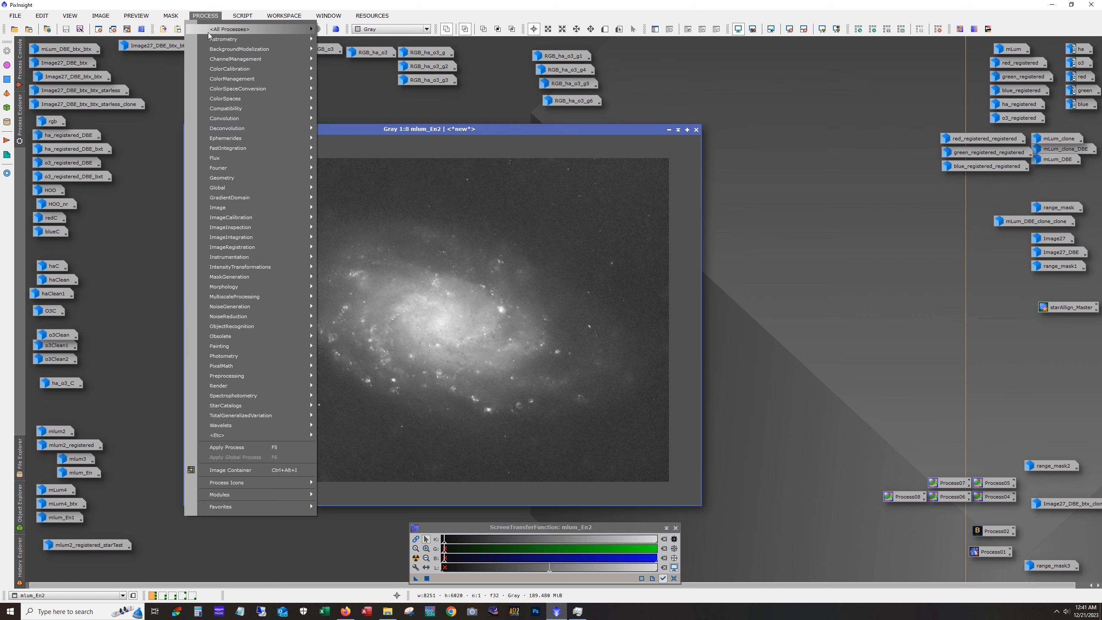
pyautogui.moveTo(241, 31)
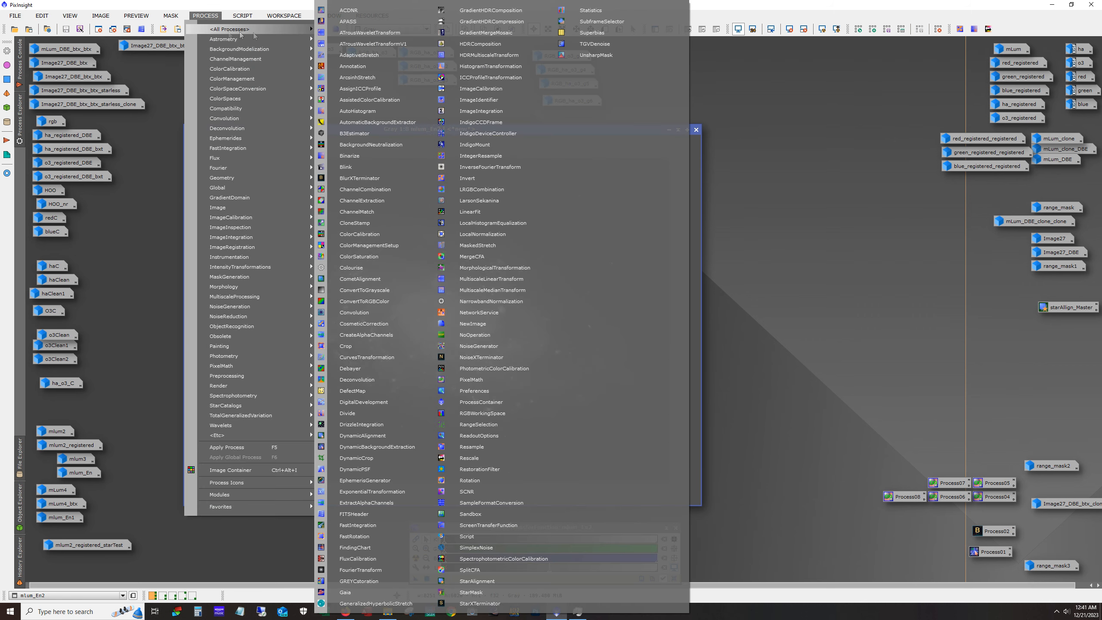
pyautogui.click(497, 357)
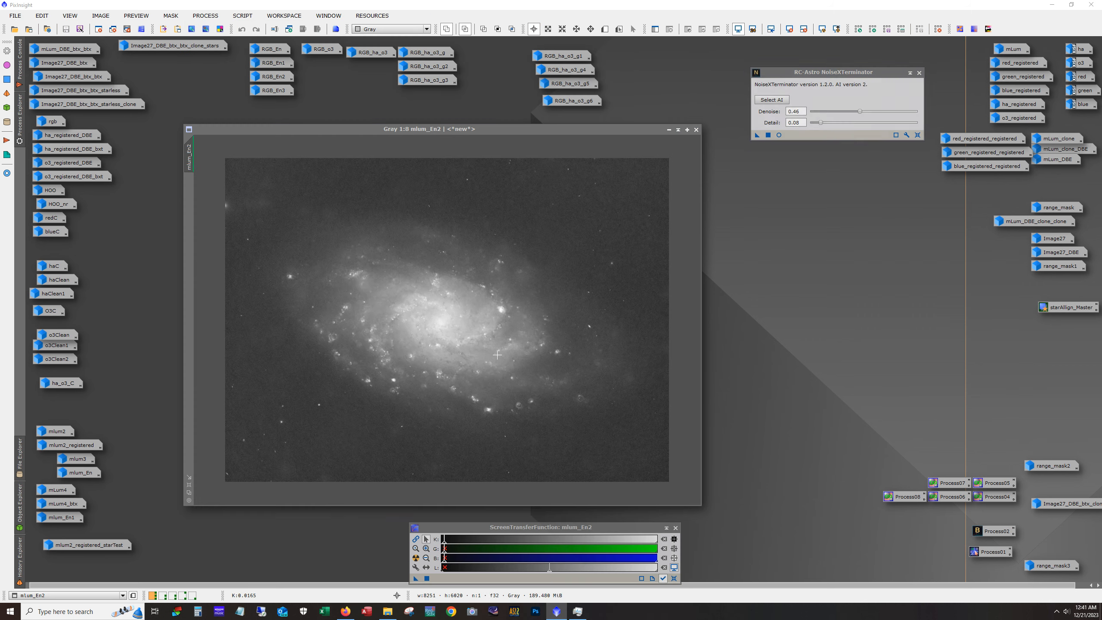
pyautogui.click(917, 135)
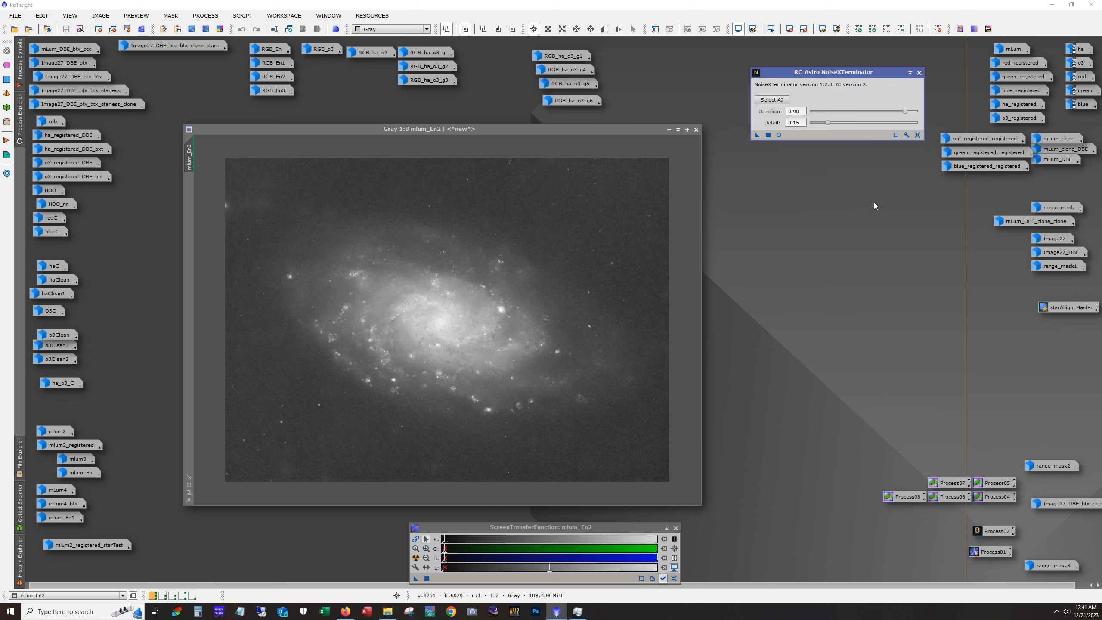
pyautogui.moveTo(829, 123); pyautogui.dragTo(812, 122)
pyautogui.moveTo(909, 113); pyautogui.dragTo(918, 112)
pyautogui.click(919, 73)
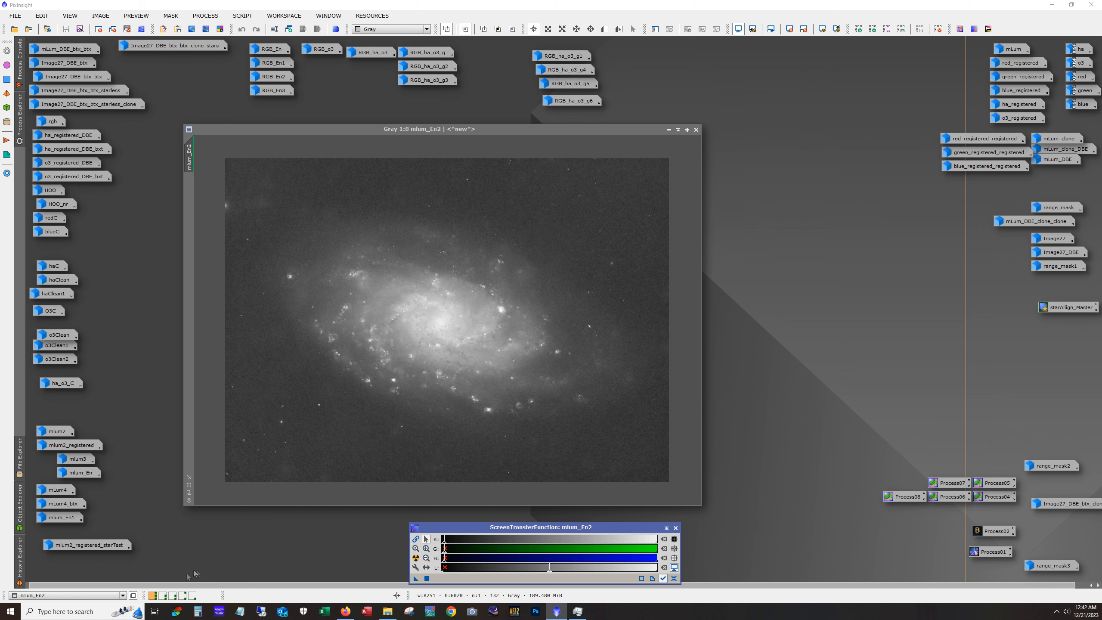
# Switch to the second workspace, restore RGB_ha_o3_g6_clone, and examine the galaxy's core and nebulae at up to 1:3
pyautogui.click(162, 595)
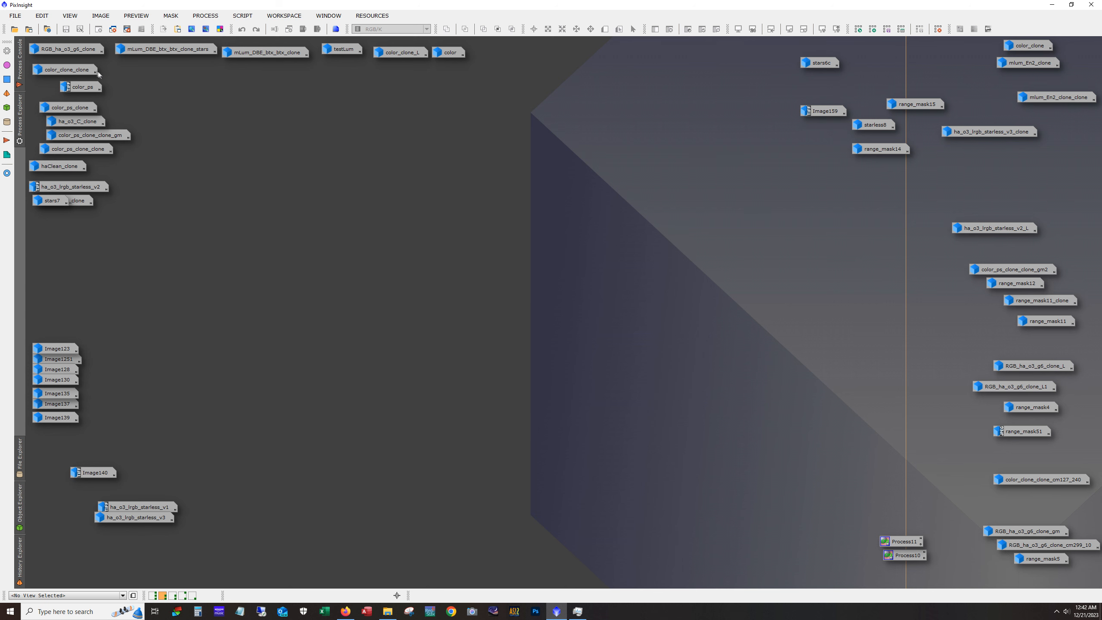
pyautogui.doubleClick(83, 48)
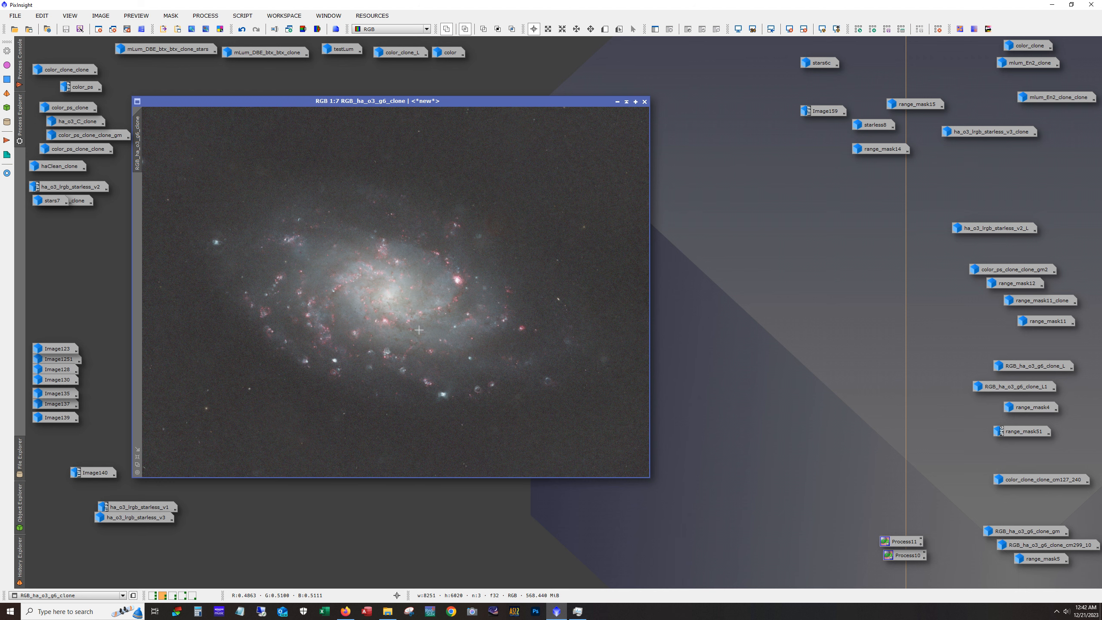
pyautogui.scroll(4, 419, 334)
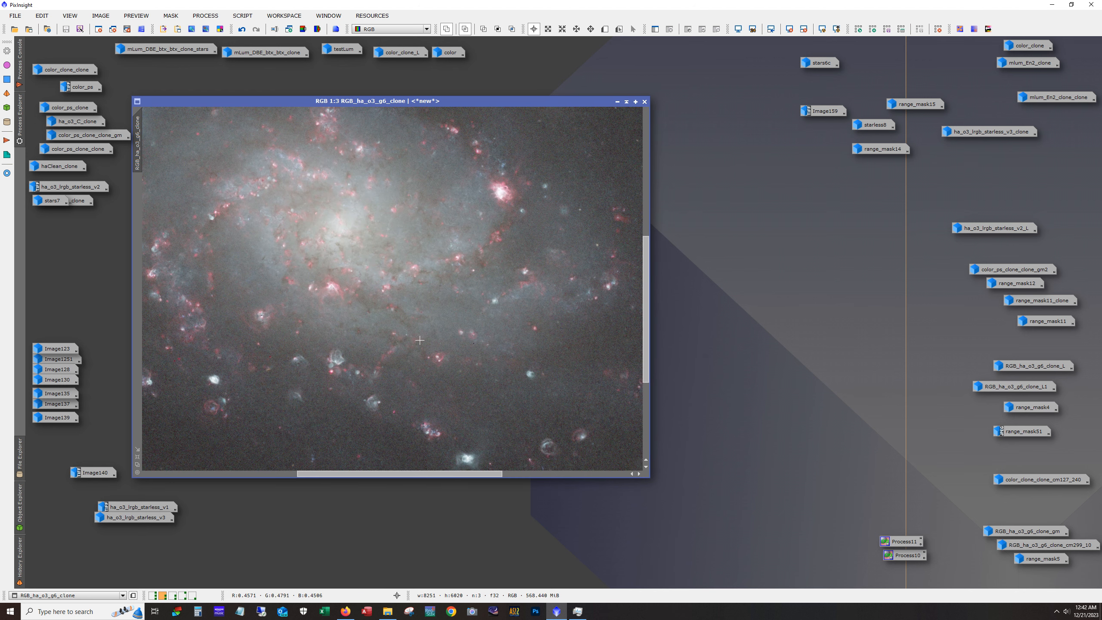
pyautogui.scroll(-1, 419, 341)
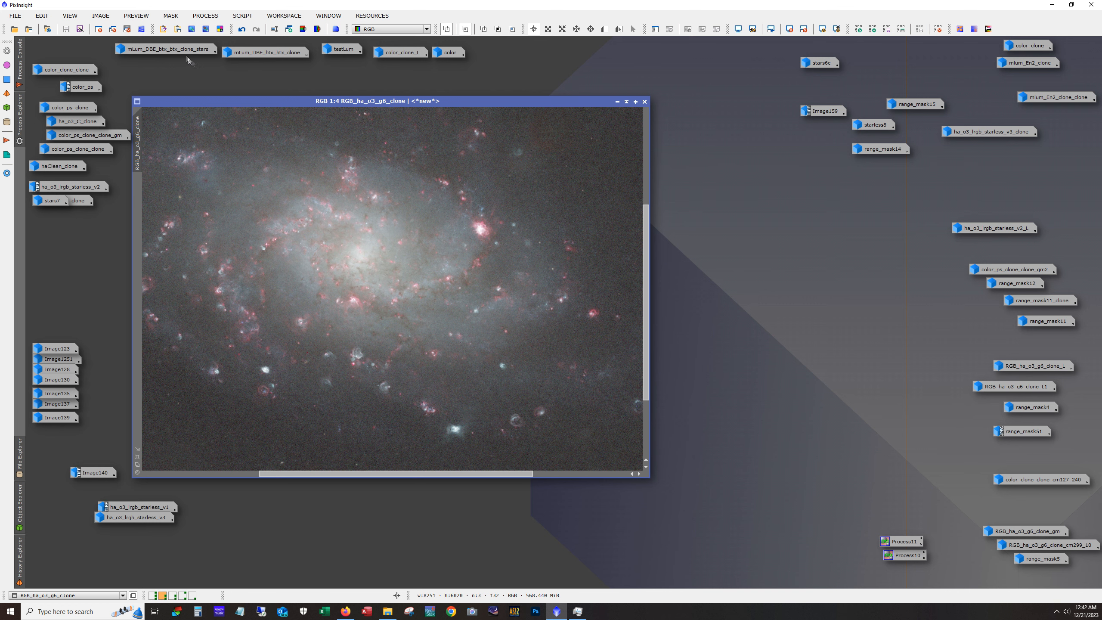
# Restore mLum_DBE_btx_btx_clone, examine its galaxy core and arms, return to the wider view, and minimize the image
pyautogui.doubleClick(247, 55)
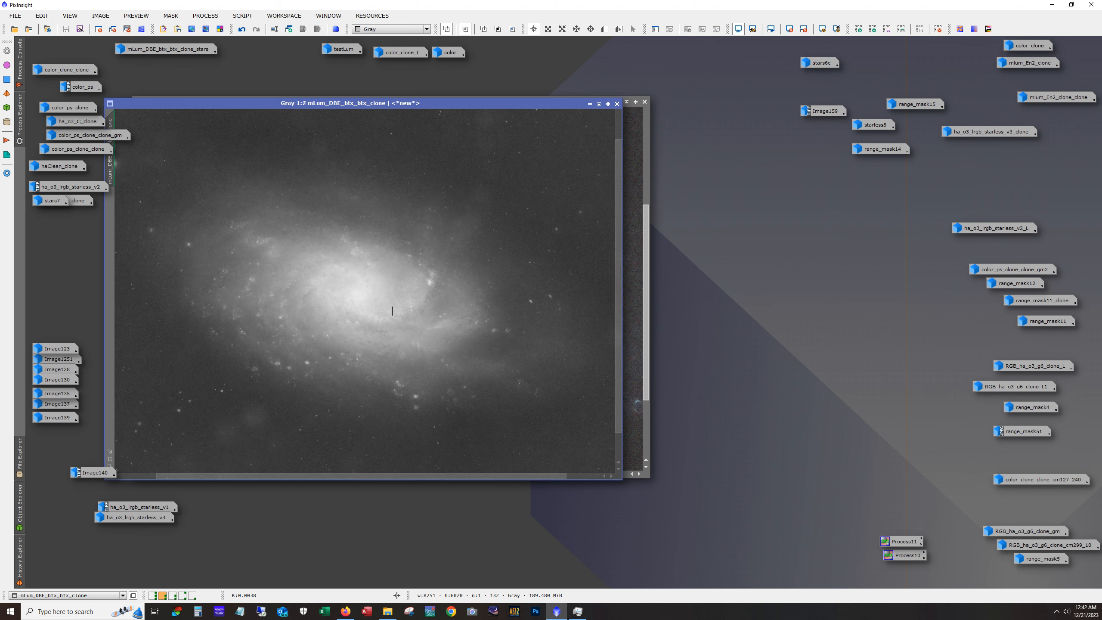
pyautogui.scroll(5, 392, 311)
pyautogui.scroll(-2, 392, 310)
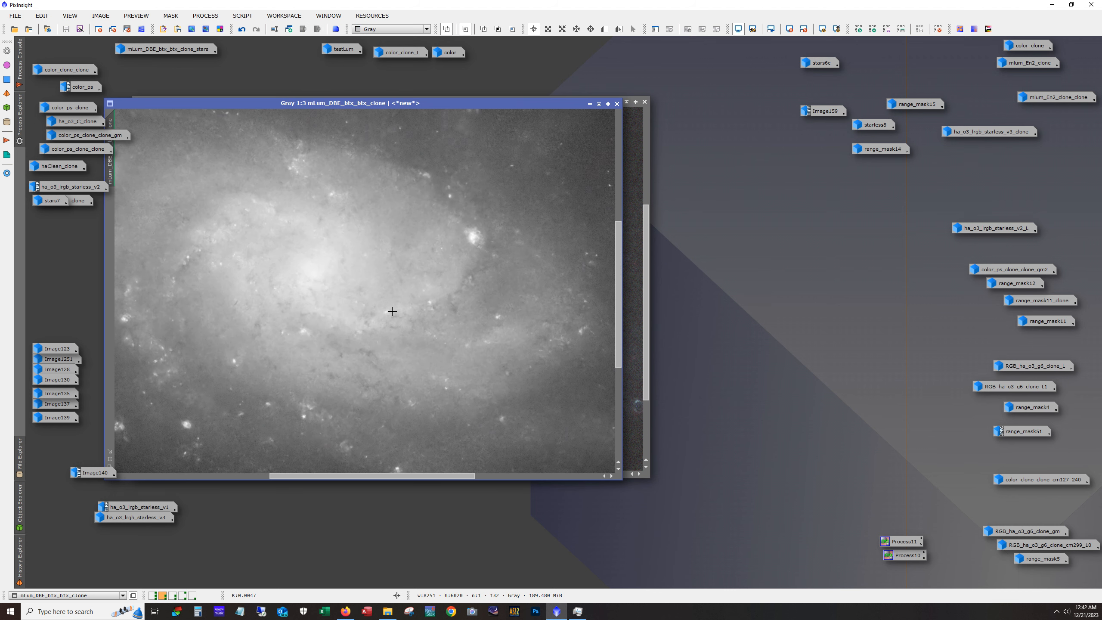
pyautogui.scroll(-1, 392, 311)
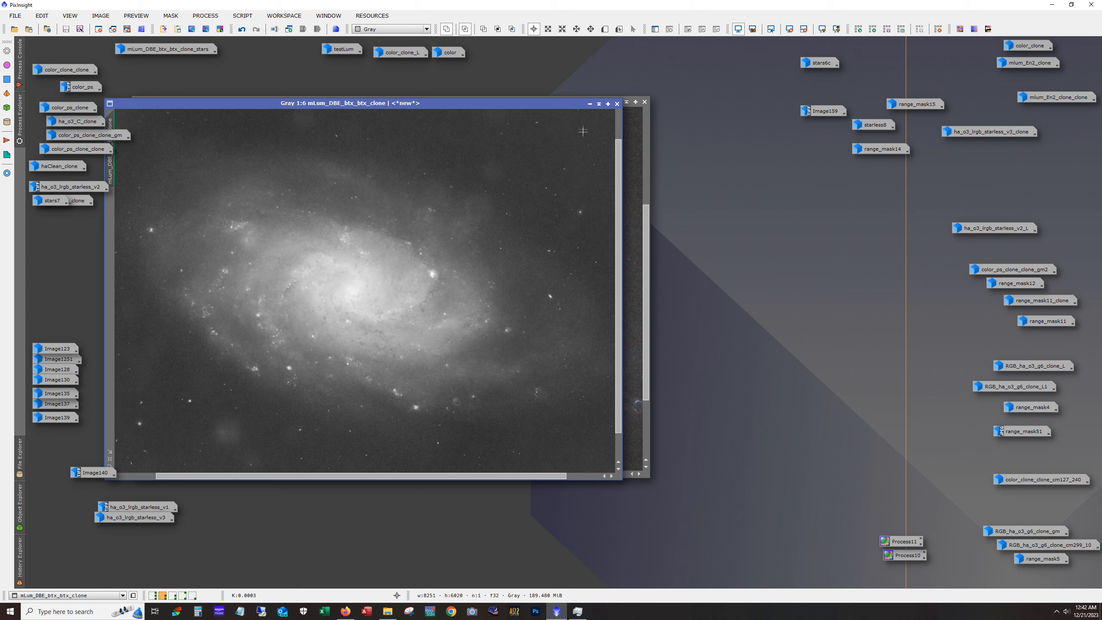
pyautogui.click(589, 104)
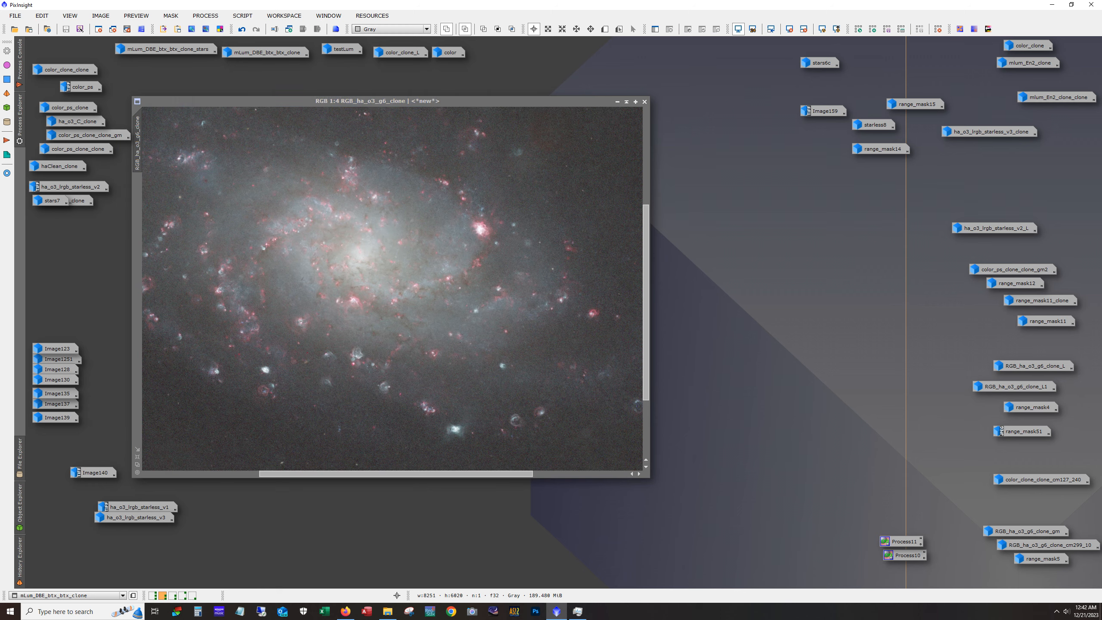
# Minimize RGB_ha_o3_g6_clone and move the stars7 icon below o3Clean_clone
pyautogui.click(615, 103)
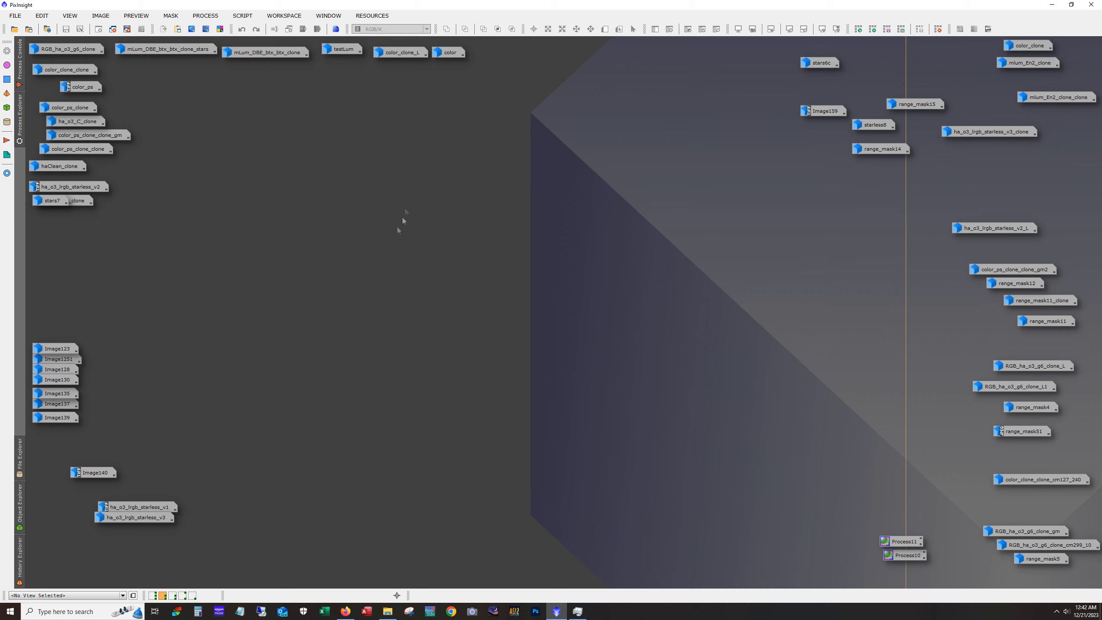
pyautogui.moveTo(52, 220); pyautogui.dragTo(53, 221)
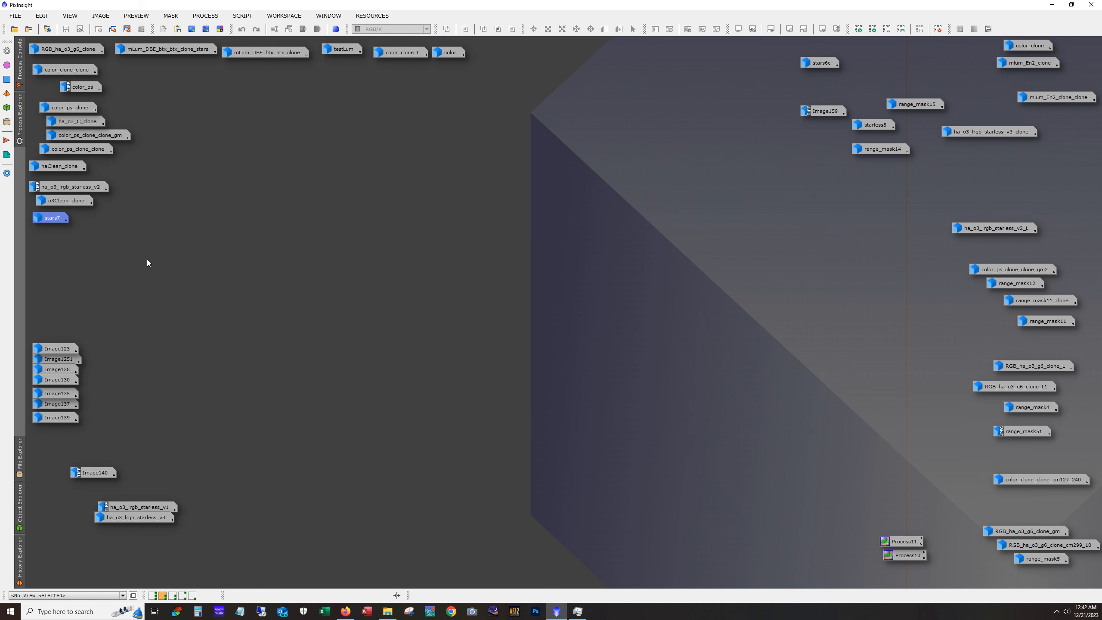
# Restore Image123, examine the galaxy's core, arms and nebulae at up to 1:1, and return to 1:3
pyautogui.doubleClick(58, 348)
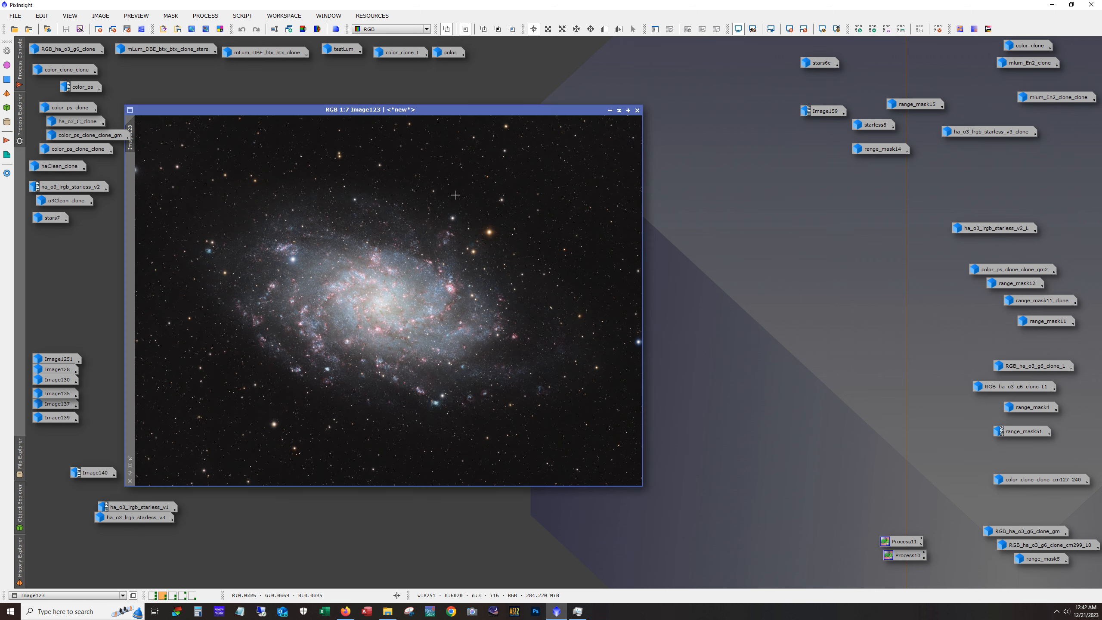
pyautogui.moveTo(347, 112); pyautogui.dragTo(375, 114)
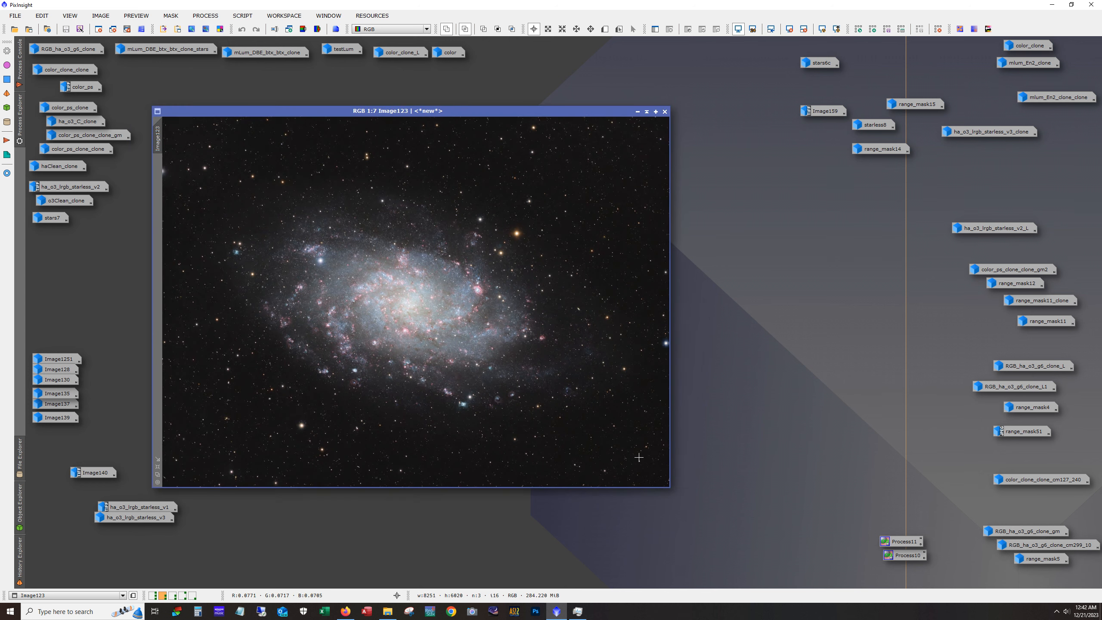
pyautogui.scroll(4, 457, 339)
pyautogui.scroll(1, 458, 338)
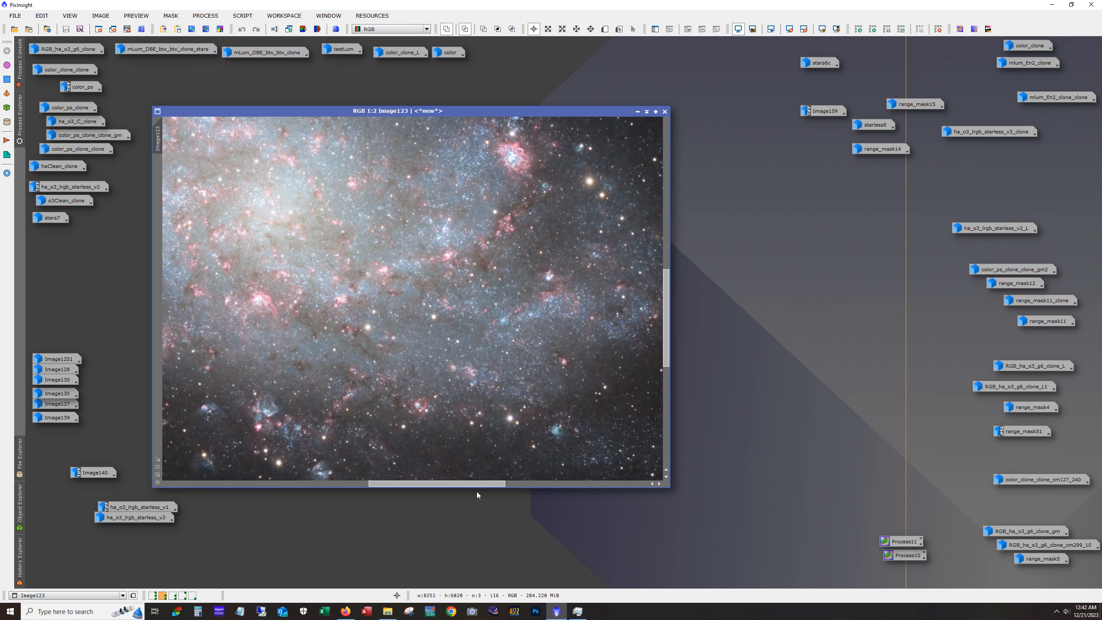
pyautogui.moveTo(474, 483); pyautogui.dragTo(422, 479)
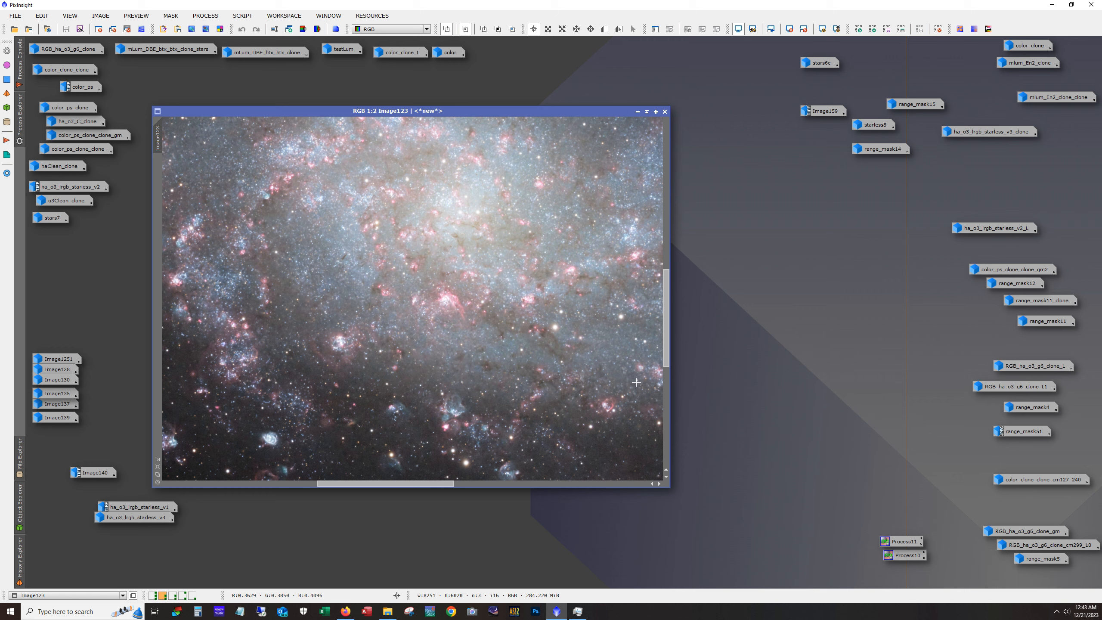
pyautogui.moveTo(430, 486); pyautogui.dragTo(500, 485)
pyautogui.moveTo(667, 348); pyautogui.dragTo(672, 314)
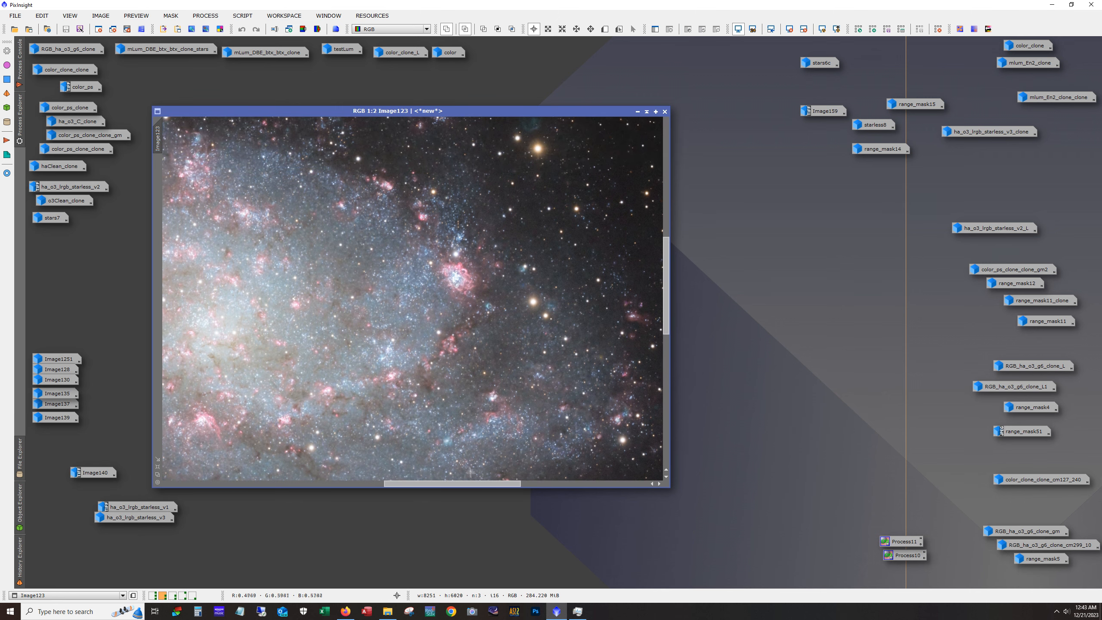
pyautogui.moveTo(473, 482); pyautogui.dragTo(433, 489)
pyautogui.scroll(3, 439, 330)
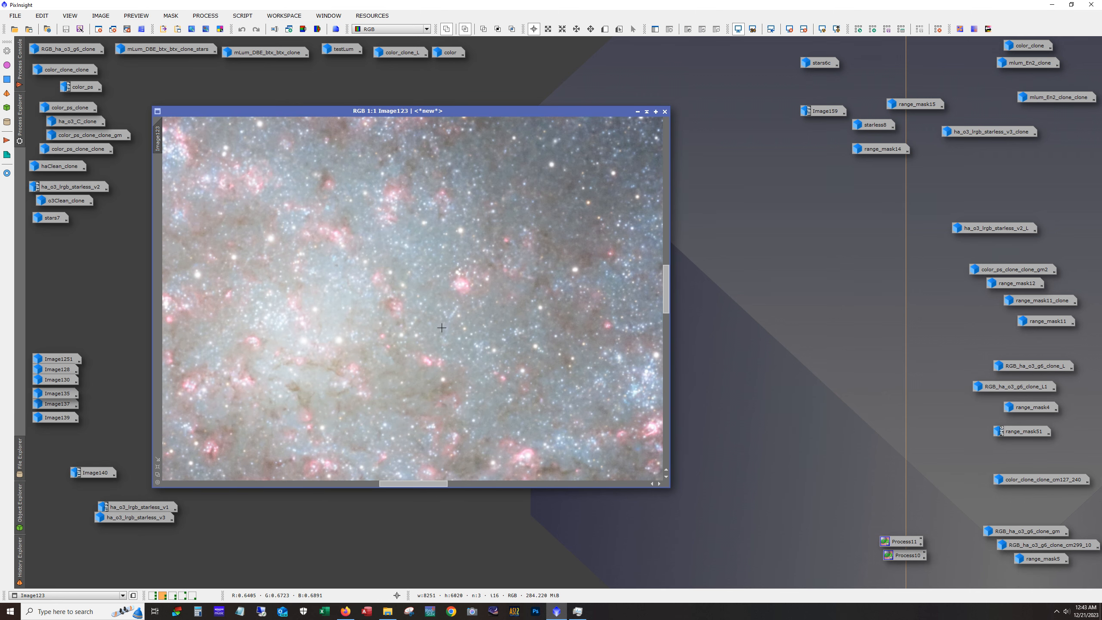
pyautogui.scroll(-4, 439, 329)
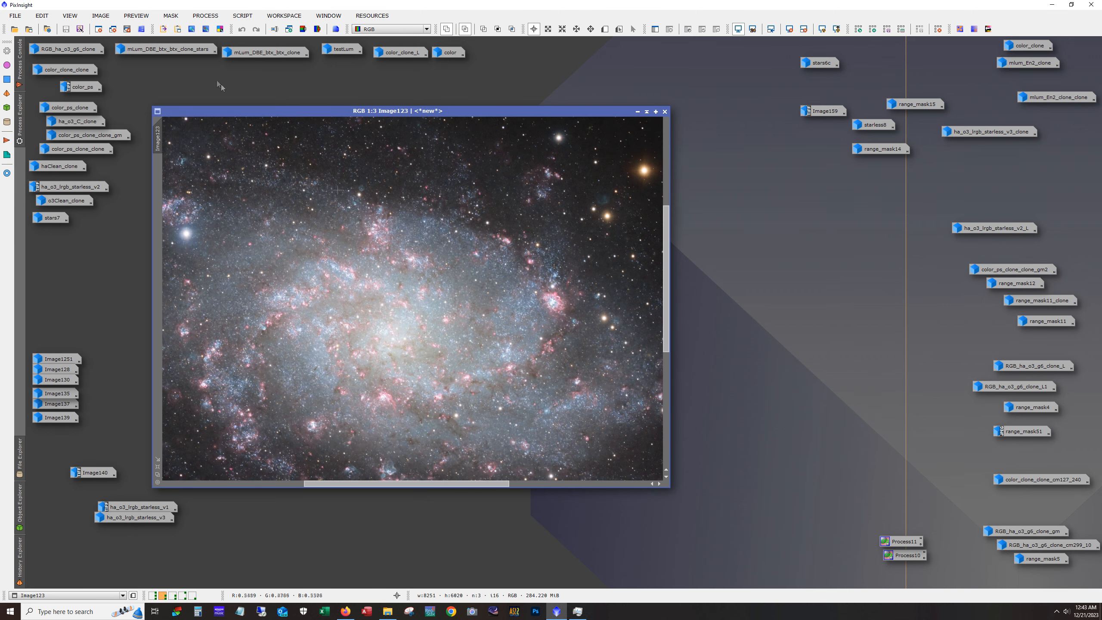
# Compare RGB_ha_o3_g6_clone with Image123, minimize the clone again, and show the whole galaxy in Image123
pyautogui.doubleClick(75, 49)
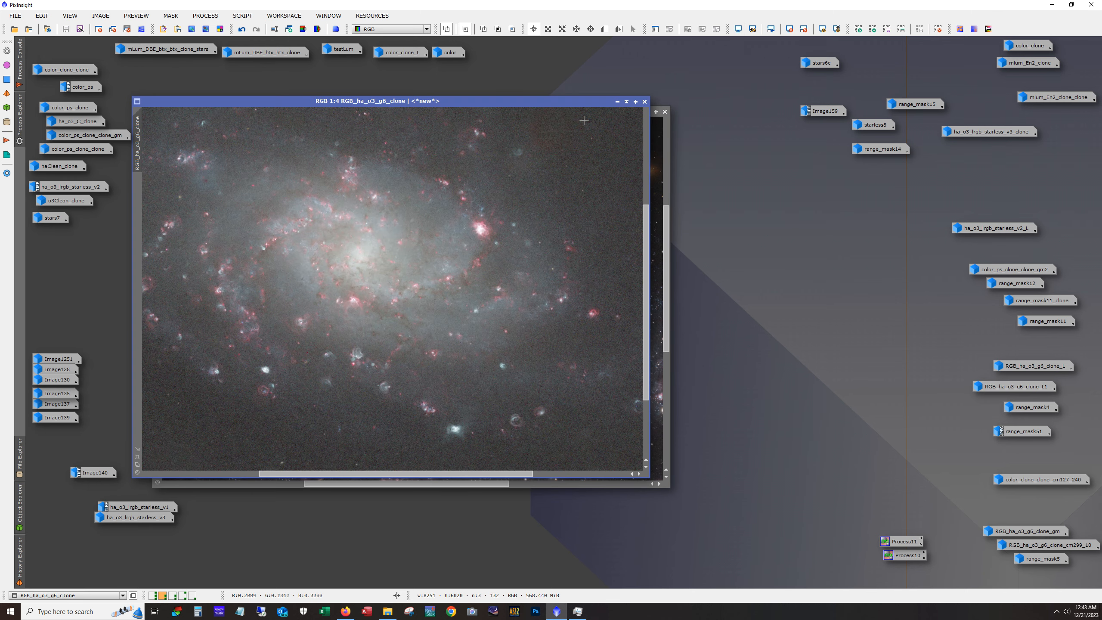
pyautogui.click(617, 101)
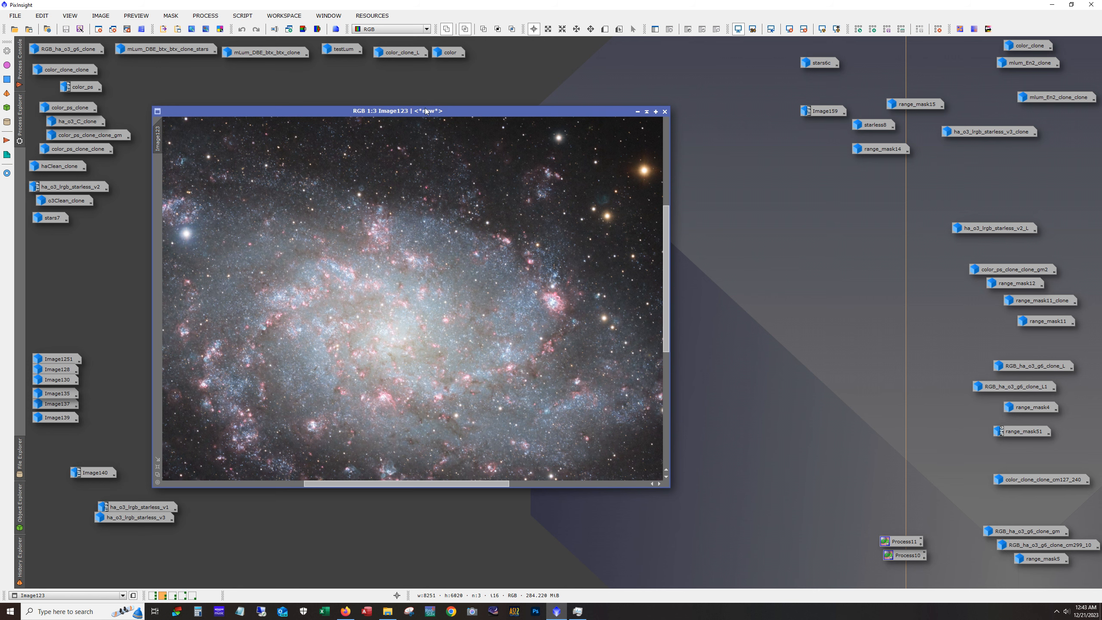
pyautogui.scroll(-4, 385, 318)
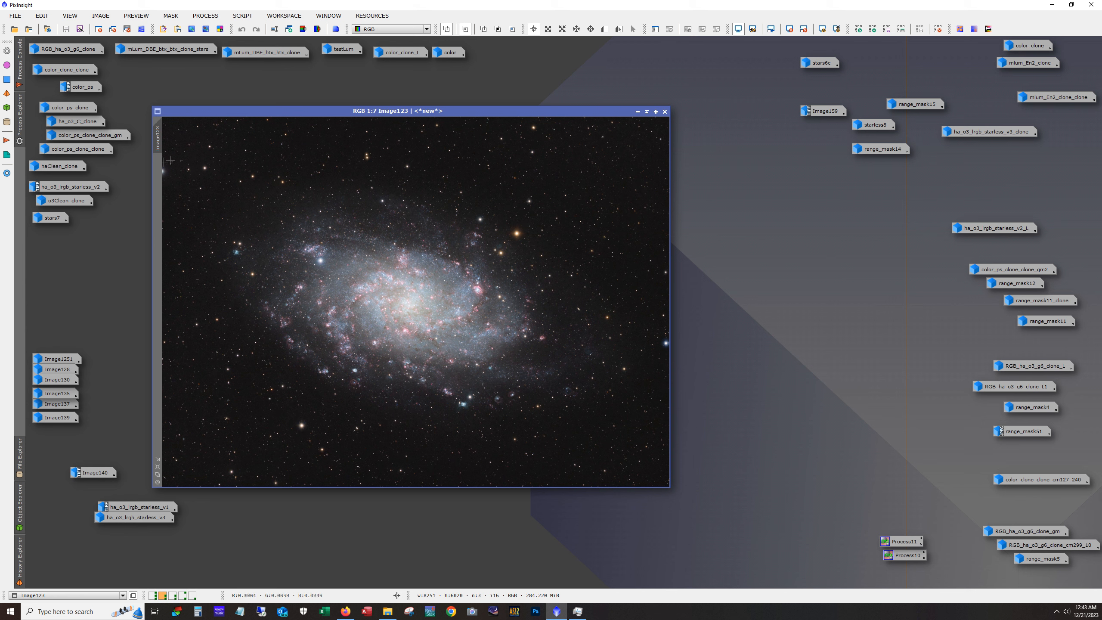
# Restore Image1251, Image128, Image130, Image135, Image137 and Image139 one after another to compare the galaxy versions
pyautogui.doubleClick(60, 360)
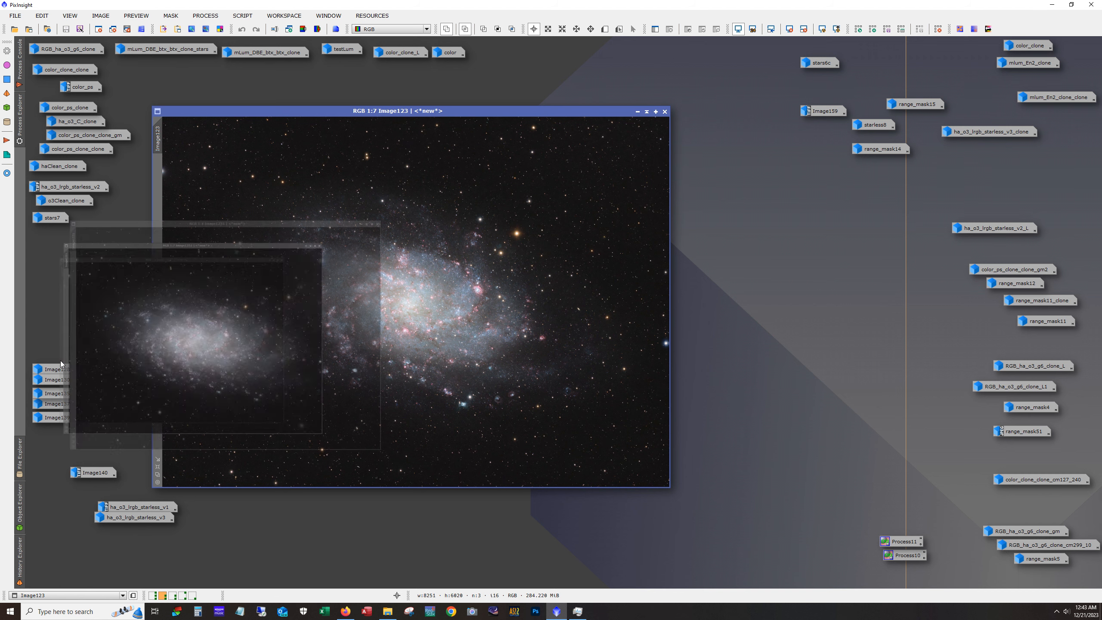
pyautogui.doubleClick(61, 369)
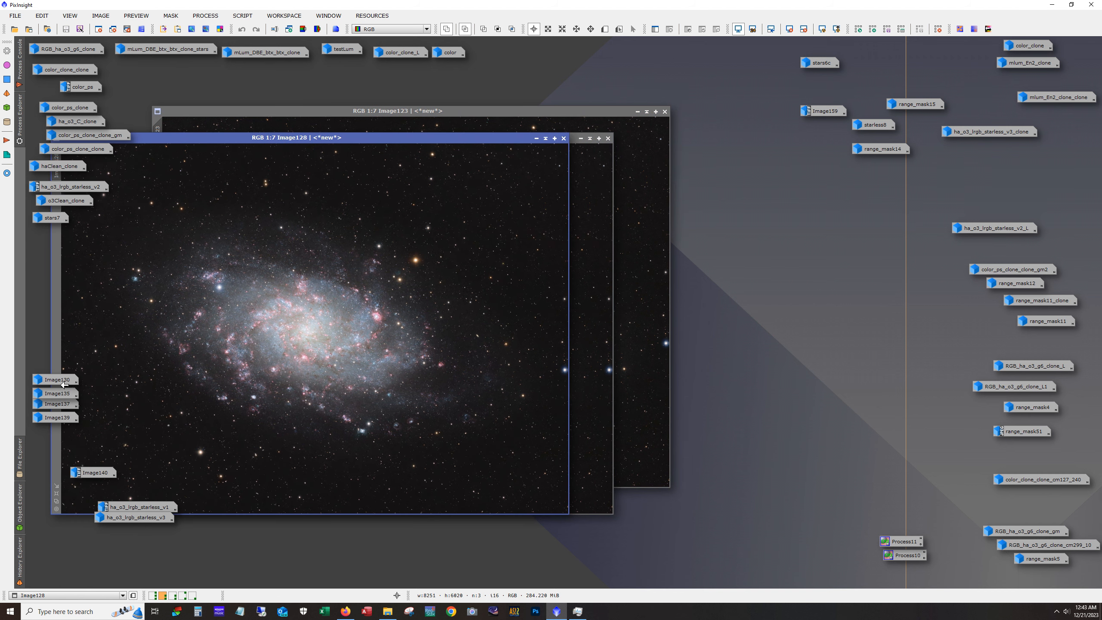
pyautogui.doubleClick(62, 378)
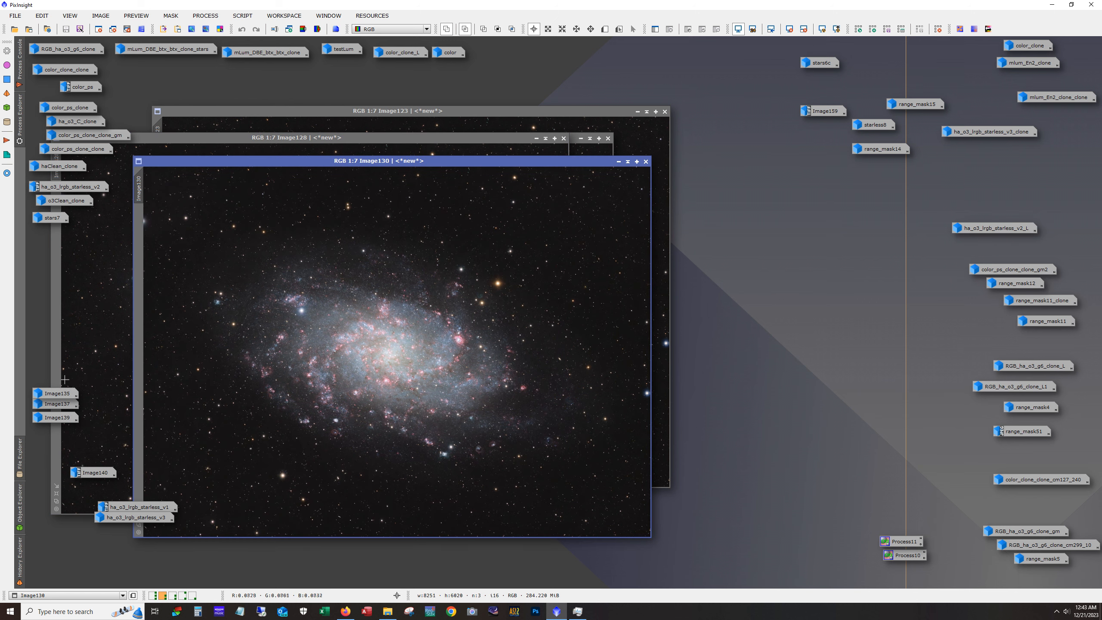
pyautogui.doubleClick(66, 393)
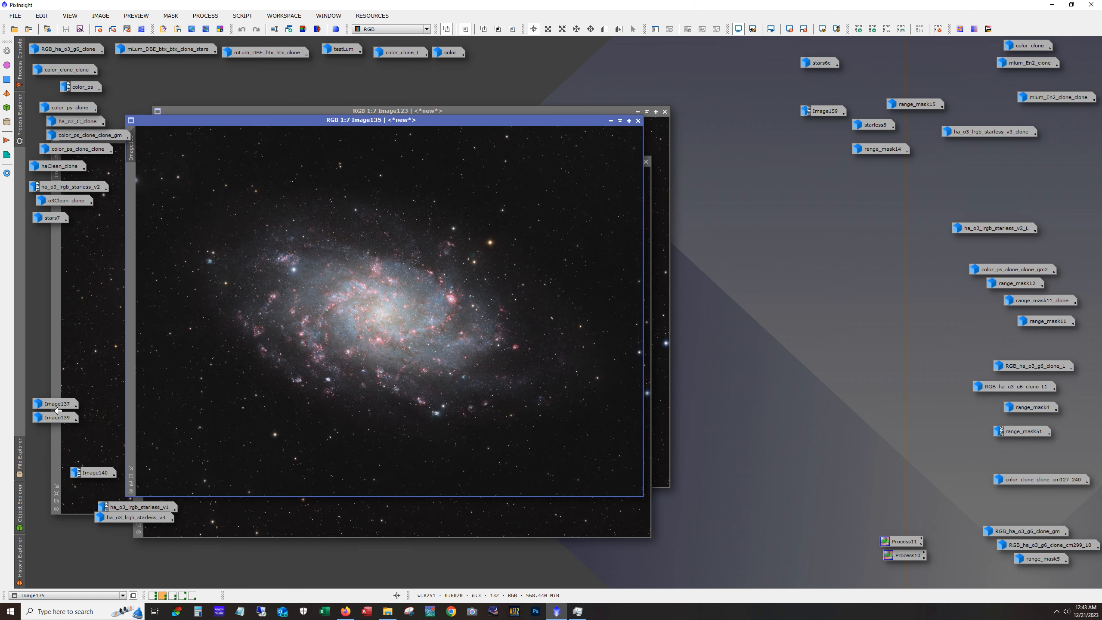
pyautogui.doubleClick(55, 409)
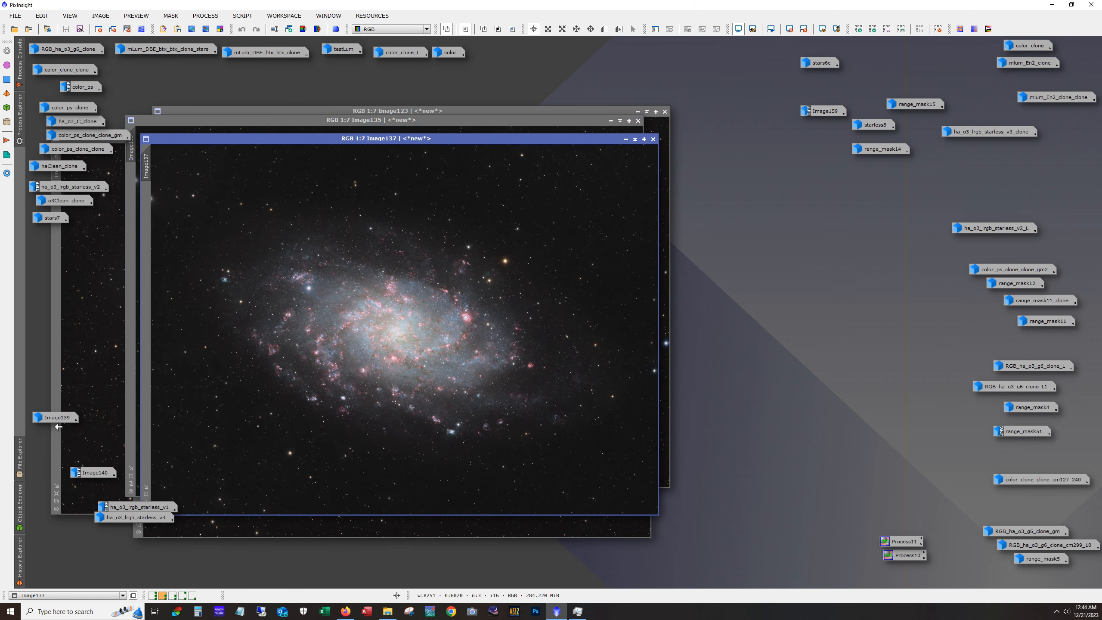
pyautogui.doubleClick(56, 420)
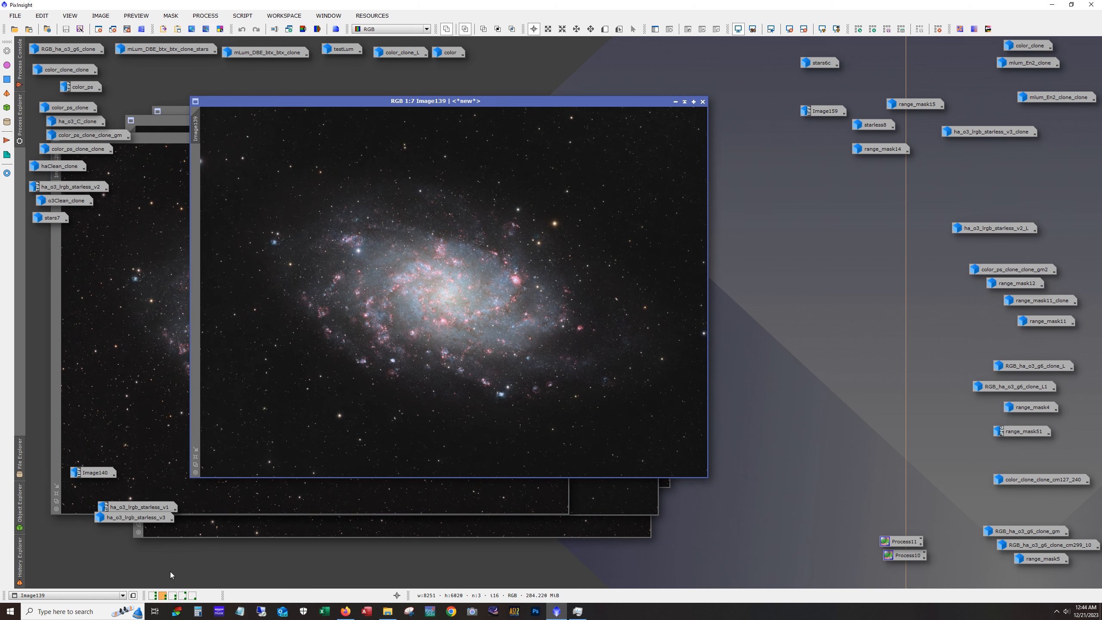
# Switch to the third workspace, restore starless5, and examine the starless galaxy at 1:7 and 1:3
pyautogui.click(172, 596)
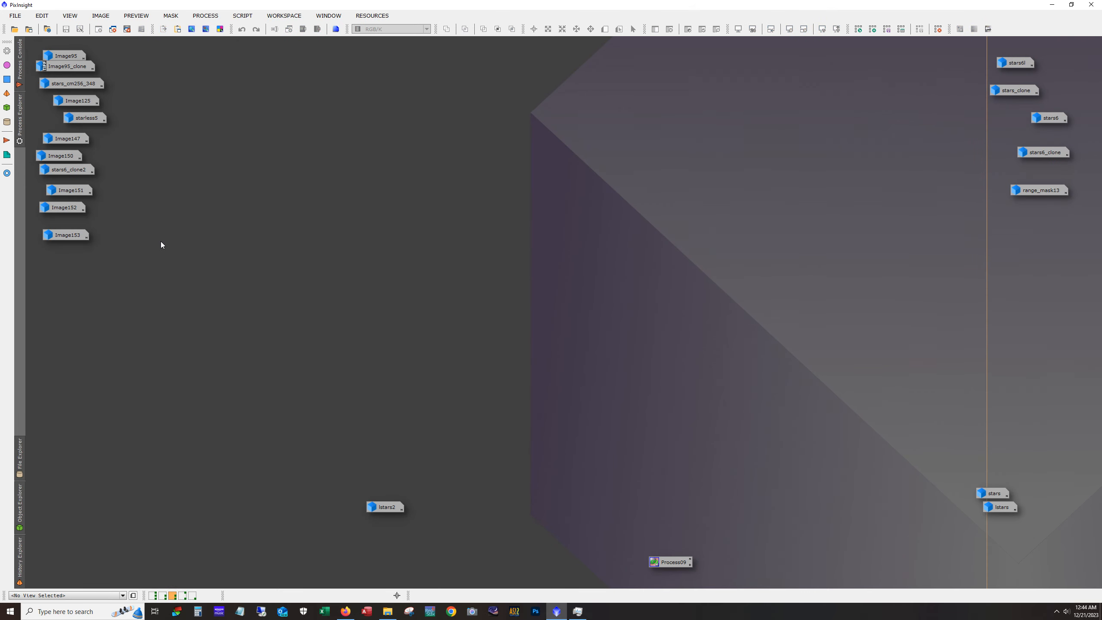
pyautogui.doubleClick(76, 122)
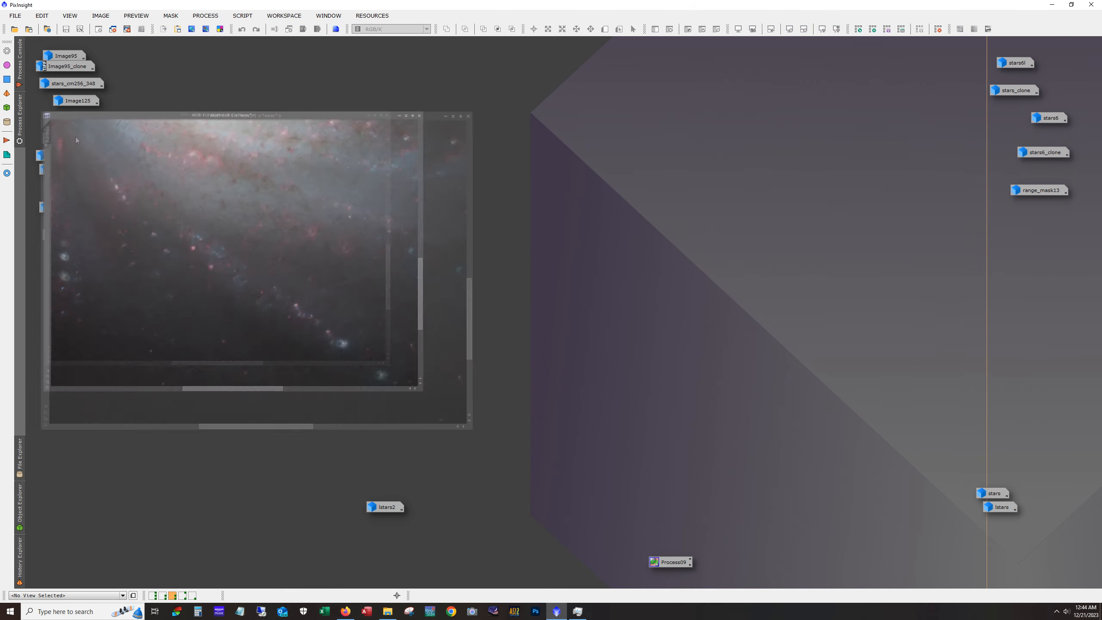
pyautogui.scroll(4, 96, 187)
pyautogui.scroll(-3, 96, 187)
pyautogui.moveTo(205, 115); pyautogui.dragTo(322, 66)
pyautogui.scroll(2, 506, 356)
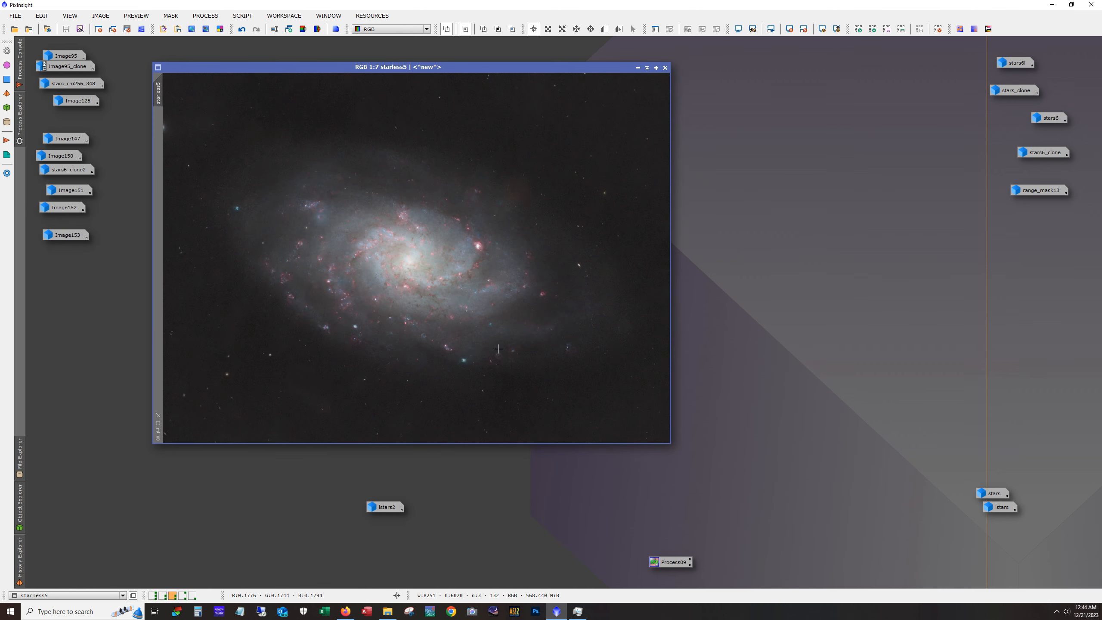
pyautogui.scroll(-3, 495, 343)
pyautogui.scroll(-1, 429, 232)
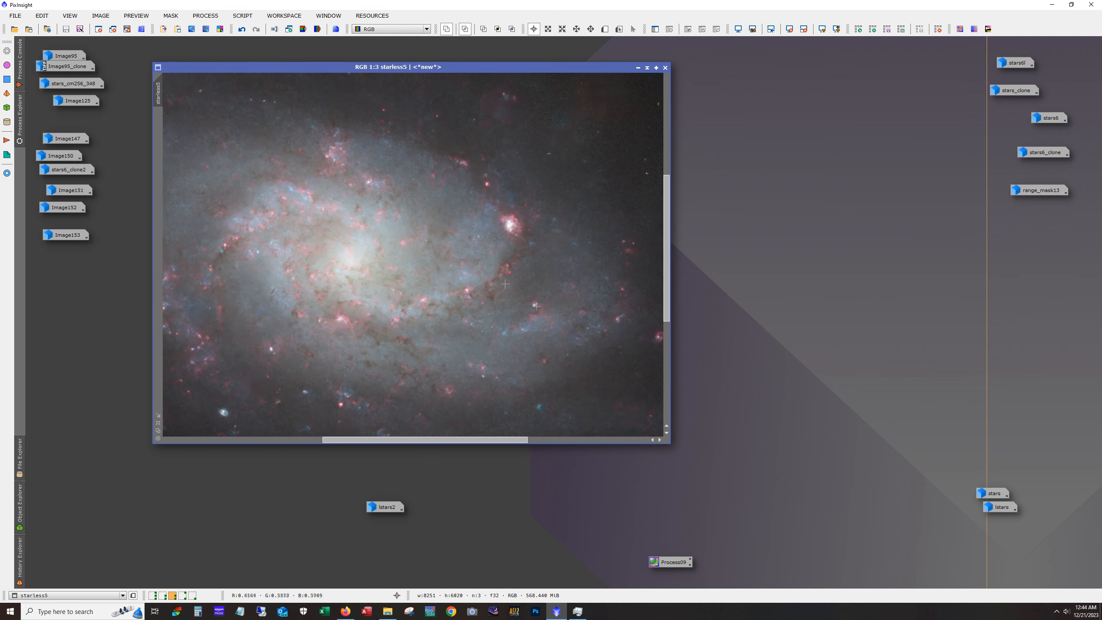
# Enlarge the starless5 window with the galaxy centred in it, and move the lstars2 icon clear of the image
pyautogui.moveTo(670, 444); pyautogui.dragTo(866, 566)
pyautogui.moveTo(381, 507); pyautogui.dragTo(895, 431)
pyautogui.moveTo(534, 564); pyautogui.dragTo(466, 563)
pyautogui.moveTo(862, 436); pyautogui.dragTo(862, 412)
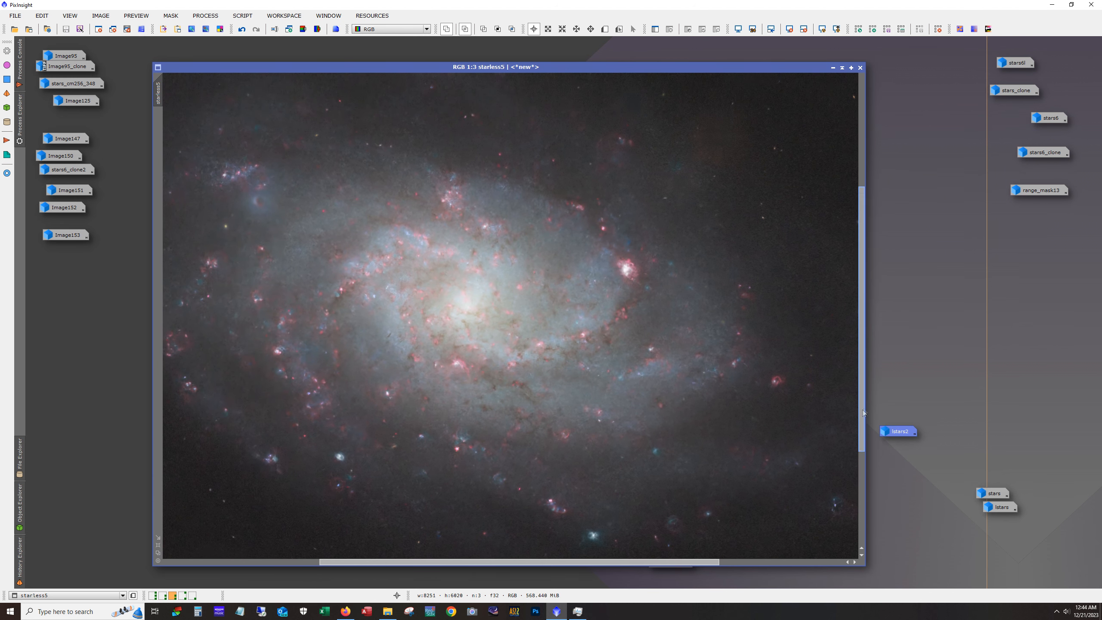
# Undo and redo the last change to starless5, examine the galaxy's core and arms at 1:2, and minimize the image
pyautogui.click(241, 29)
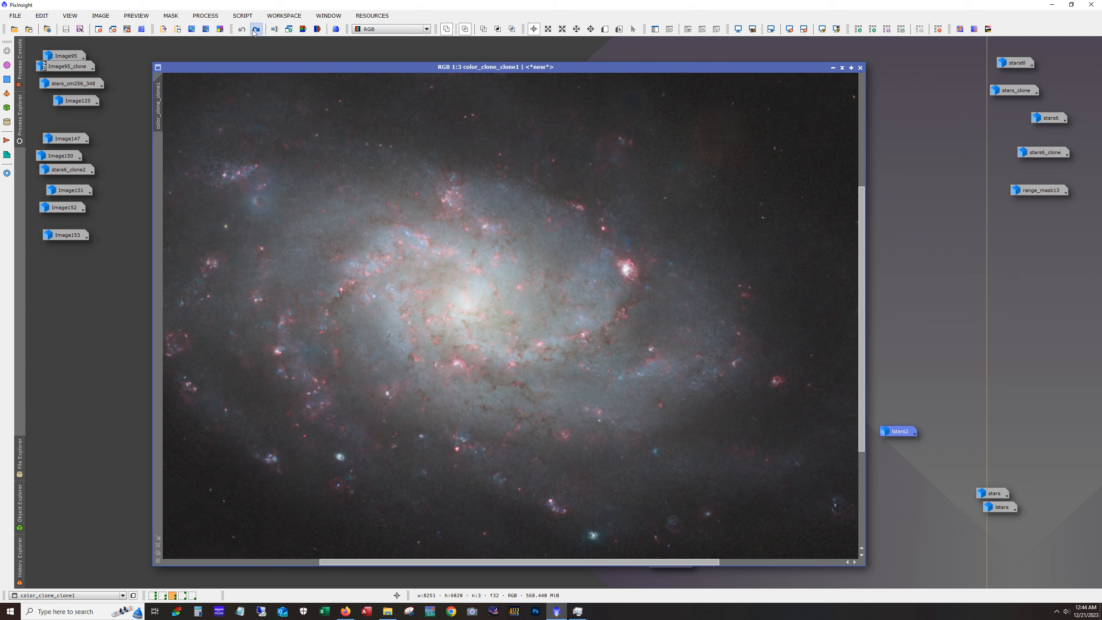
pyautogui.click(256, 30)
pyautogui.scroll(2, 409, 335)
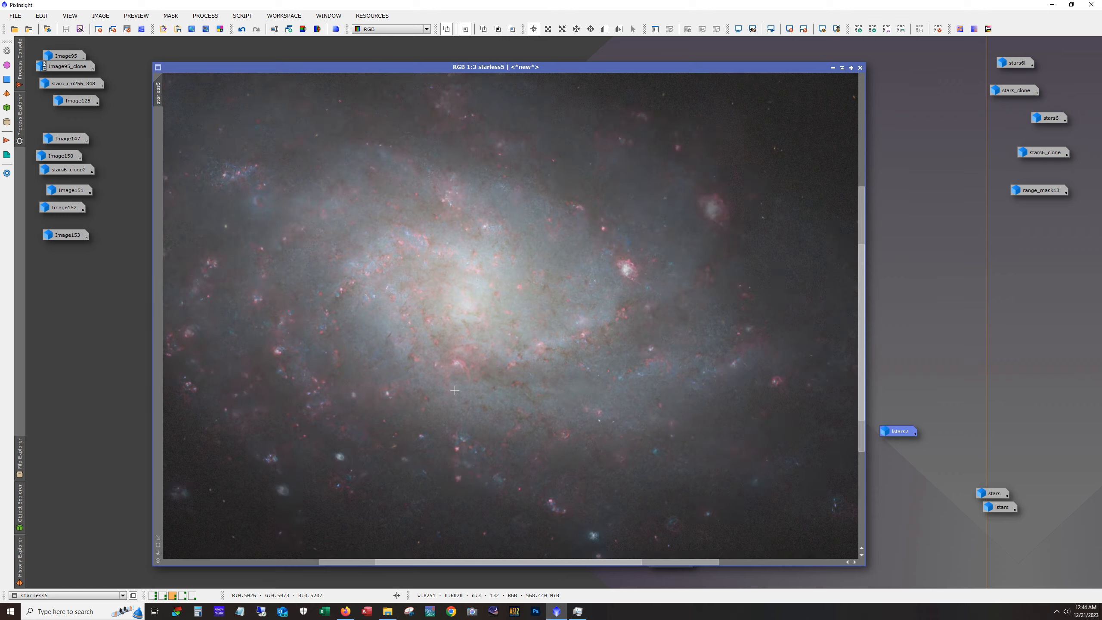
pyautogui.scroll(-1, 636, 425)
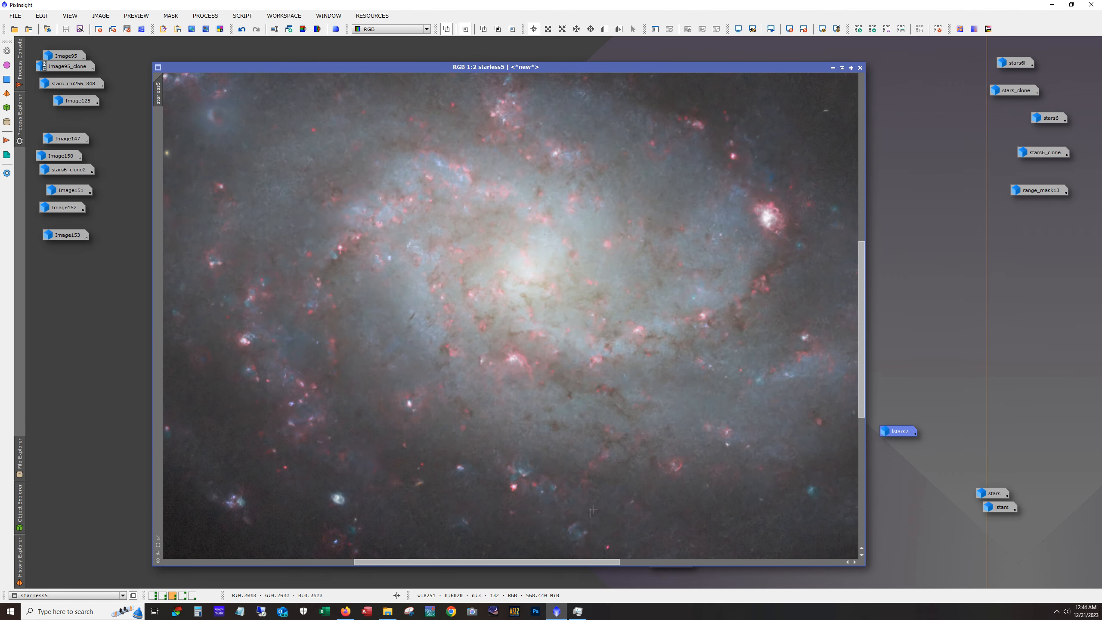
pyautogui.moveTo(572, 563); pyautogui.dragTo(596, 565)
pyautogui.moveTo(859, 398); pyautogui.dragTo(855, 374)
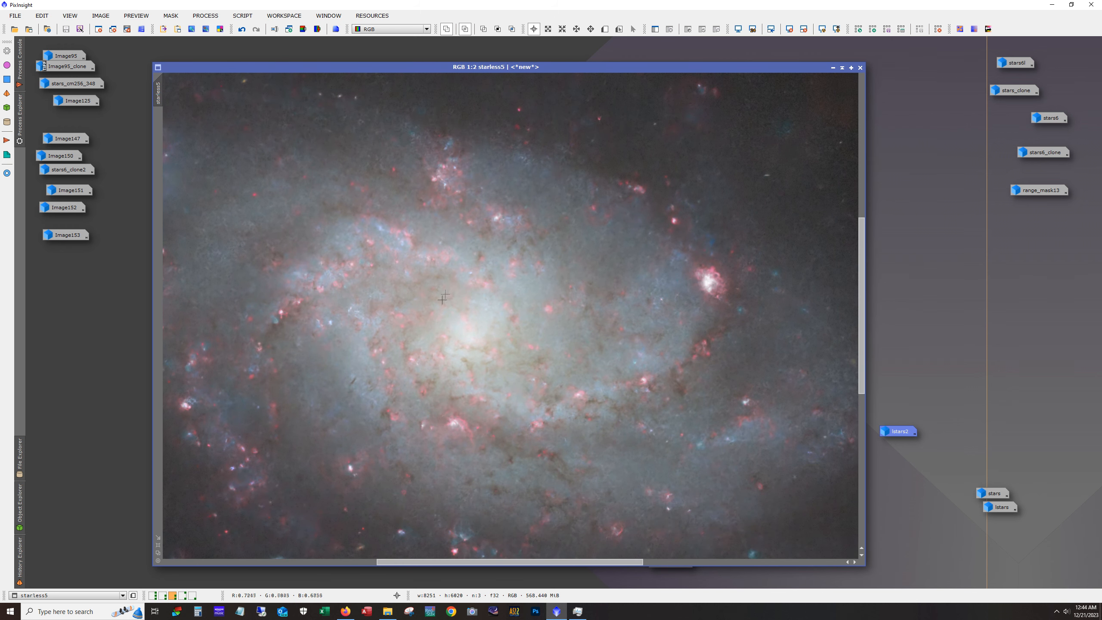
pyautogui.click(834, 68)
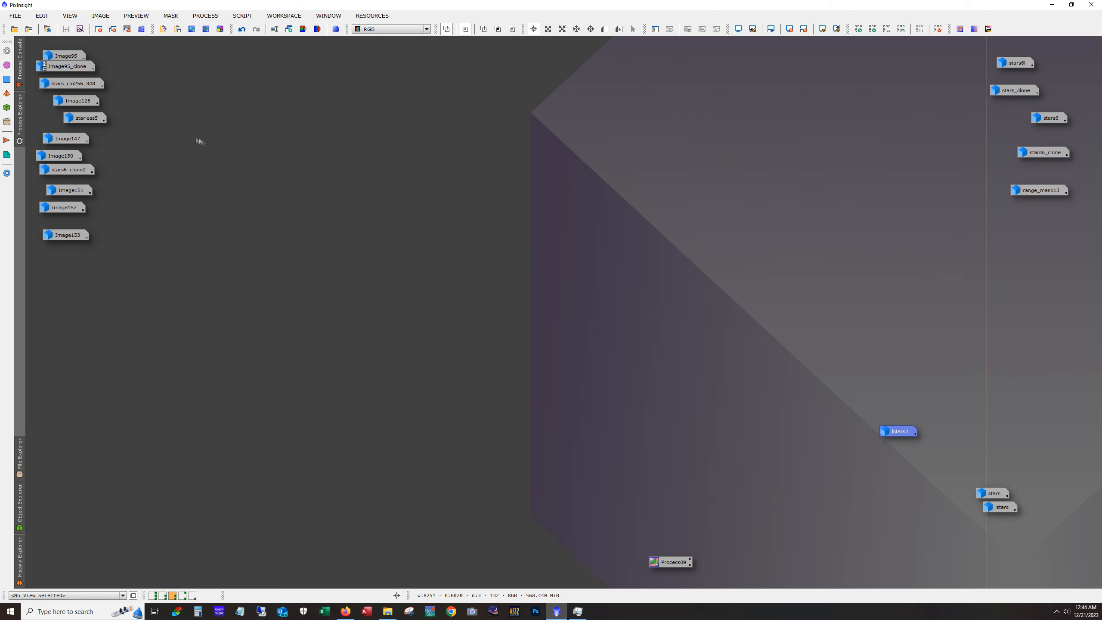
# Restore Image147 and Image150, and examine the stars and nebulae around Image150's galaxy core at 1:1 and 1:7
pyautogui.doubleClick(75, 138)
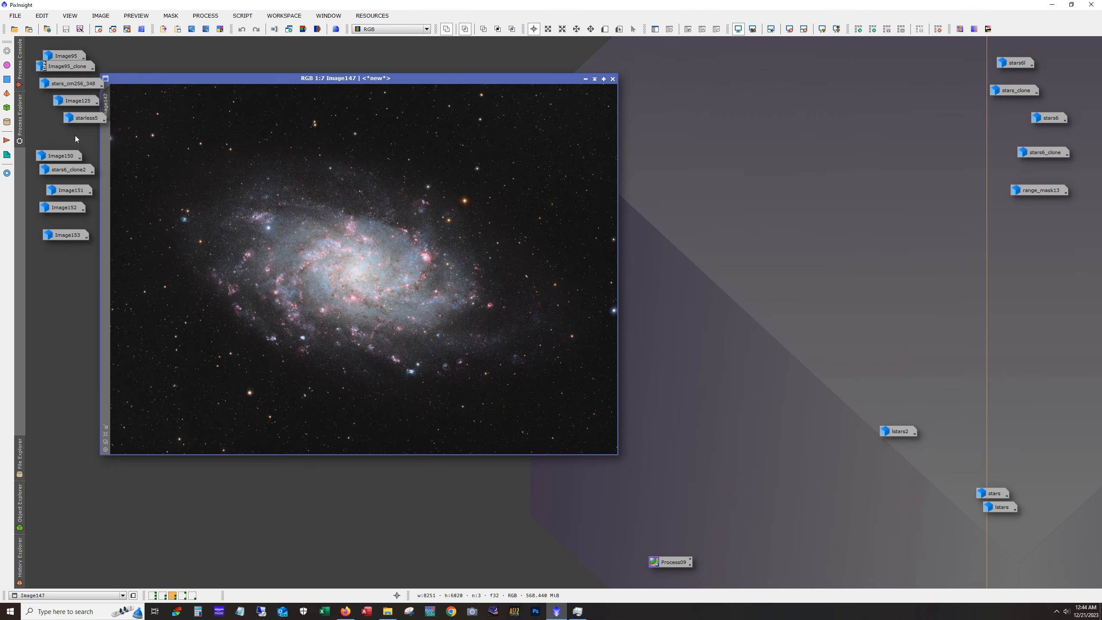
pyautogui.doubleClick(65, 156)
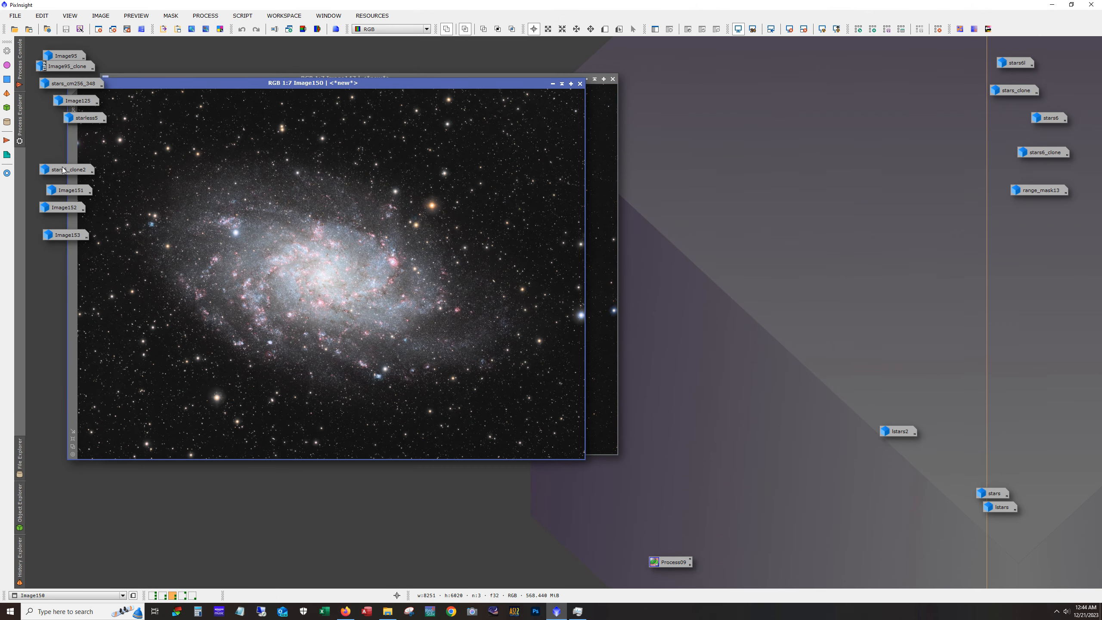
pyautogui.scroll(4, 332, 290)
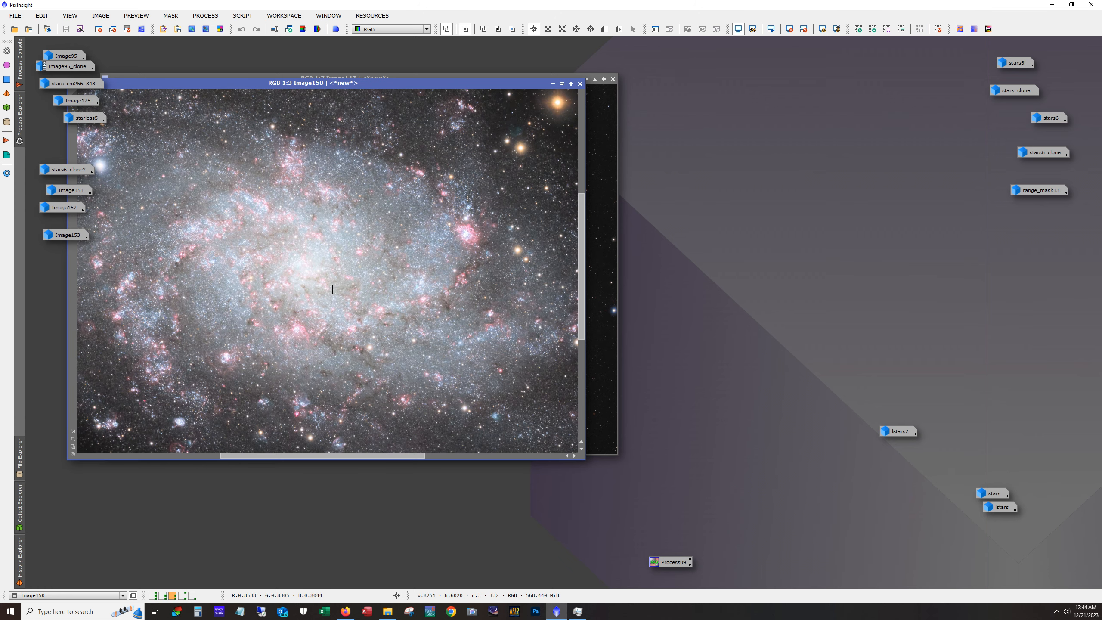
pyautogui.scroll(1, 332, 290)
pyautogui.scroll(1, 337, 303)
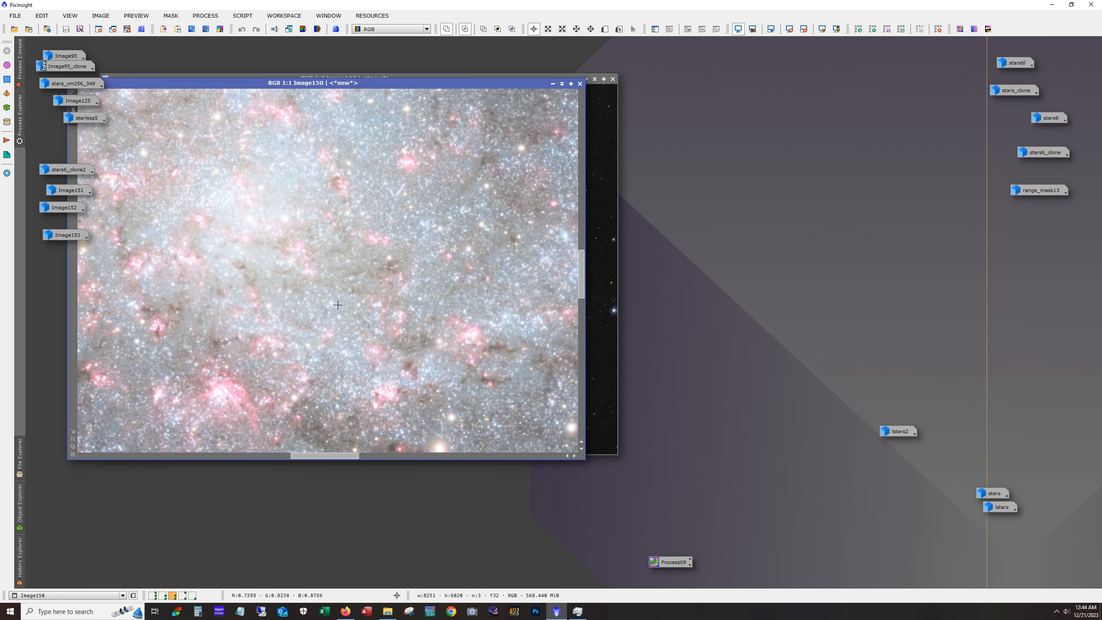
pyautogui.moveTo(338, 456)
pyautogui.mouseDown()
pyautogui.moveTo(389, 461)
pyautogui.moveTo(303, 467)
pyautogui.moveTo(322, 465)
pyautogui.mouseUp()
pyautogui.scroll(-6, 442, 315)
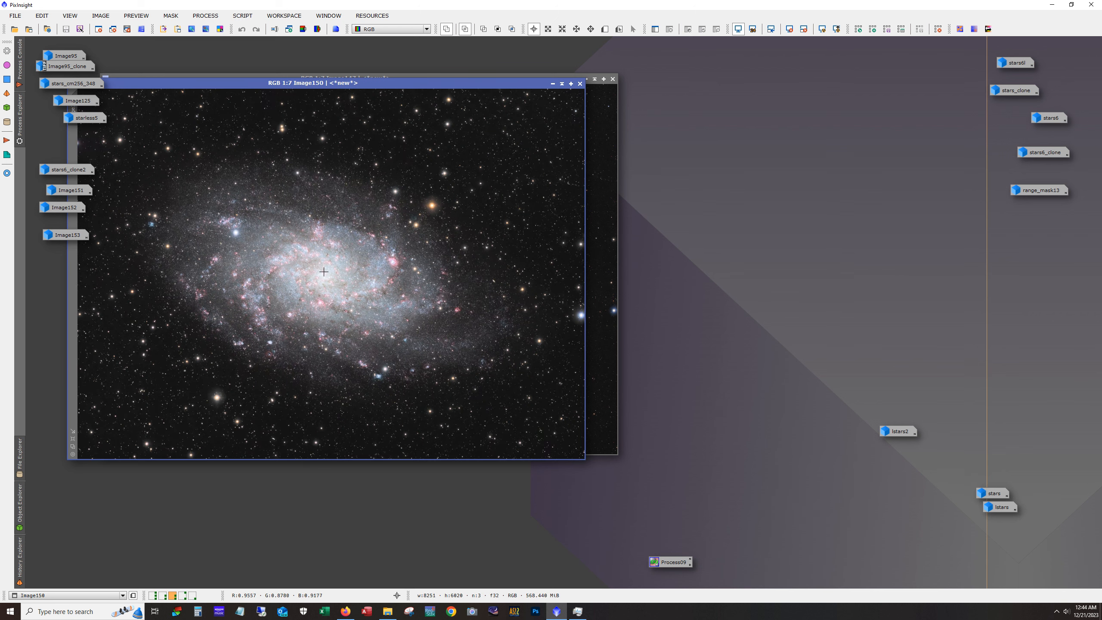
pyautogui.scroll(6, 324, 271)
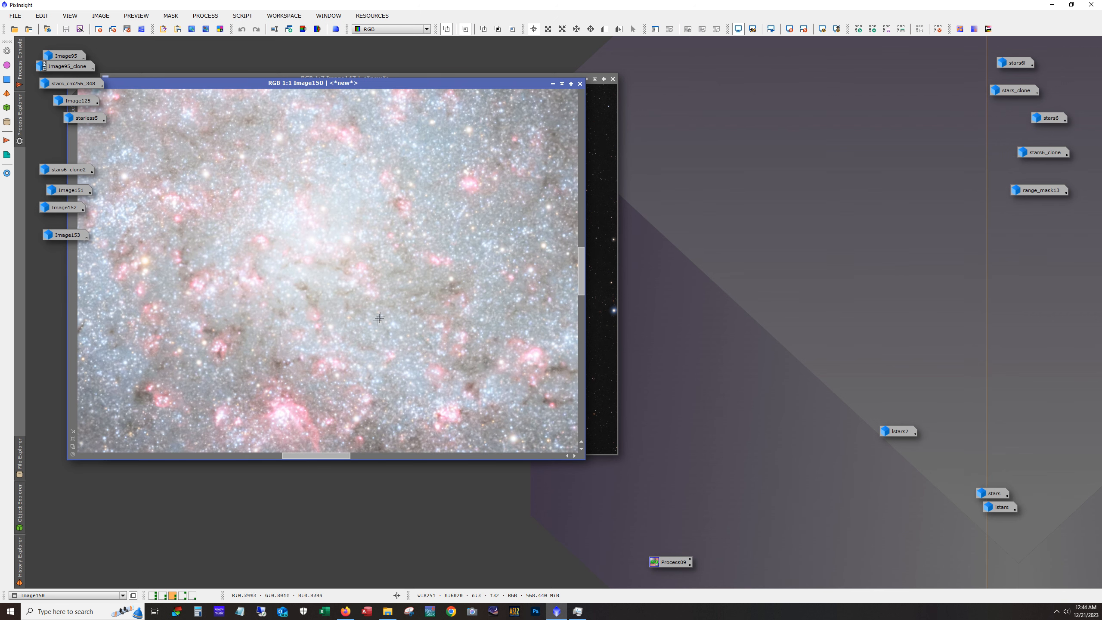
pyautogui.scroll(-1, 358, 312)
pyautogui.scroll(1, 355, 327)
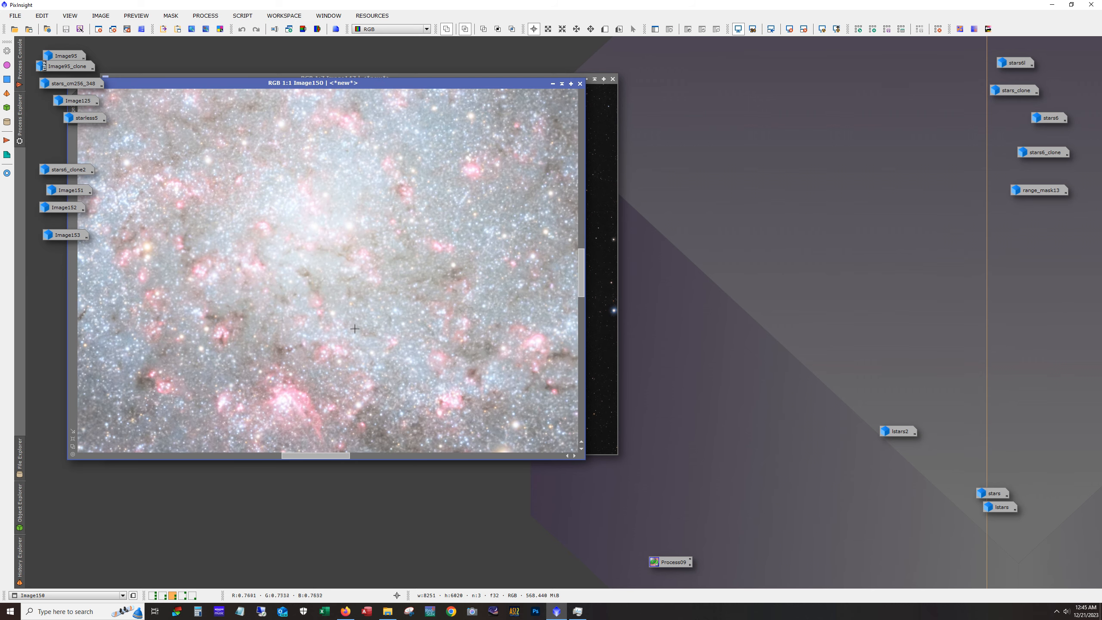
# Examine the large pink nebula in Image150's outer arm at 3:1 and the whole galaxy at 1:7, and minimize the image
pyautogui.moveTo(331, 455); pyautogui.dragTo(393, 466)
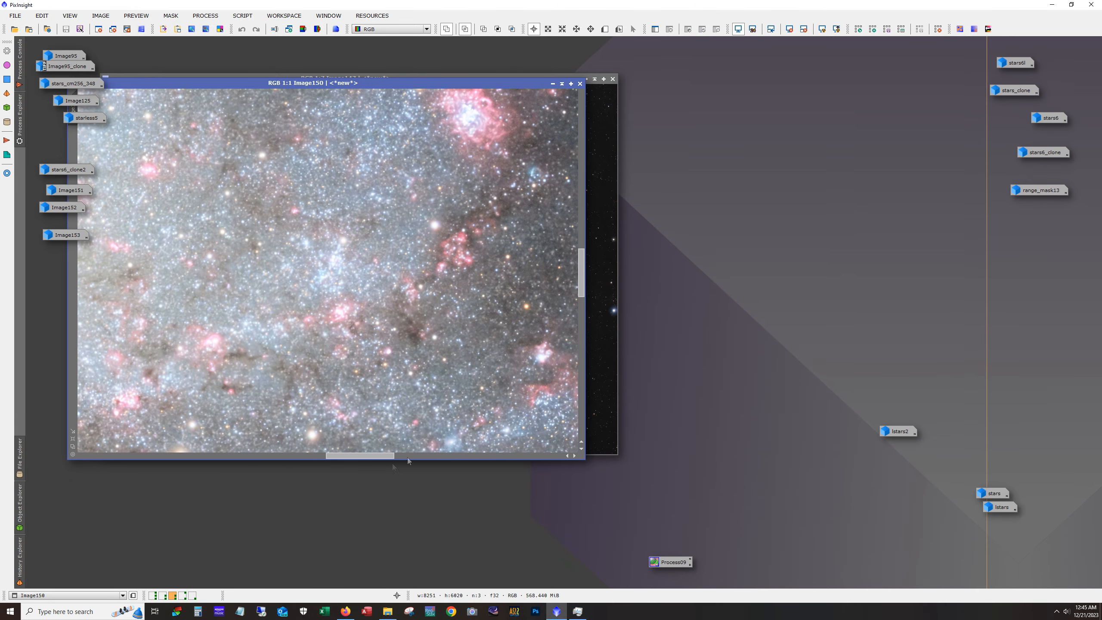
pyautogui.moveTo(583, 295); pyautogui.dragTo(572, 276)
pyautogui.scroll(2, 490, 254)
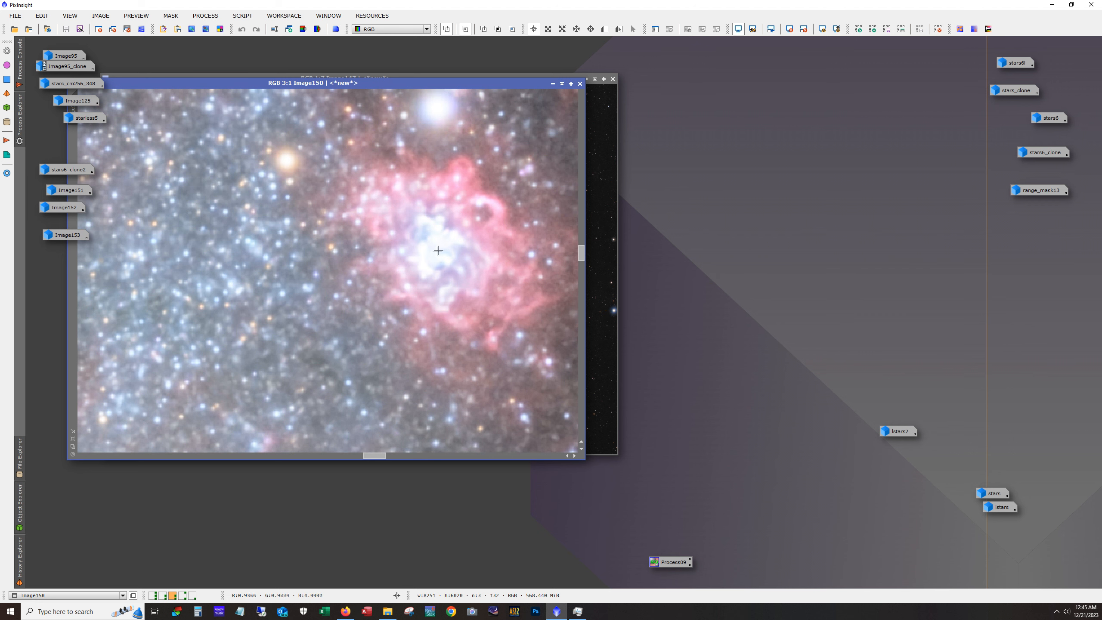
pyautogui.scroll(-1, 438, 259)
pyautogui.scroll(-2, 349, 278)
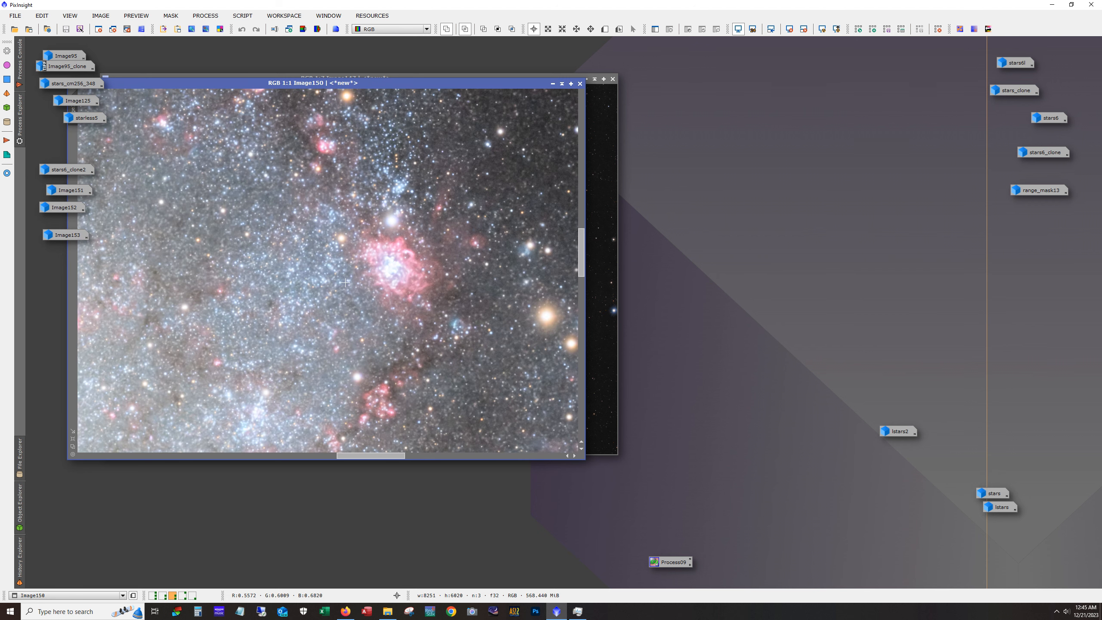
pyautogui.scroll(-5, 345, 283)
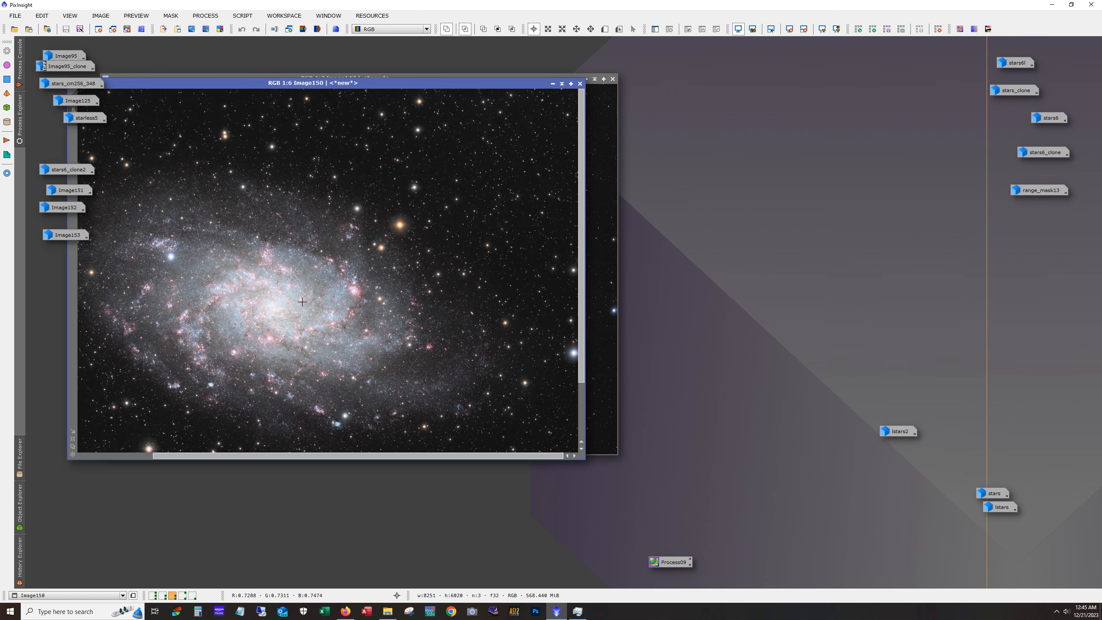
pyautogui.scroll(-1, 302, 302)
pyautogui.scroll(1, 303, 301)
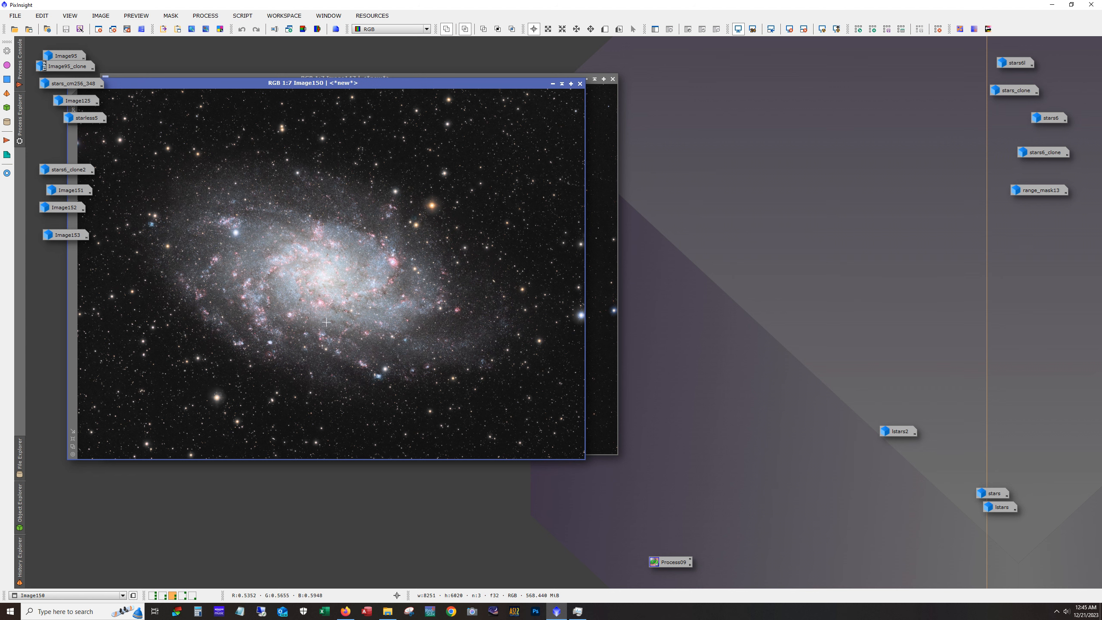
pyautogui.click(552, 85)
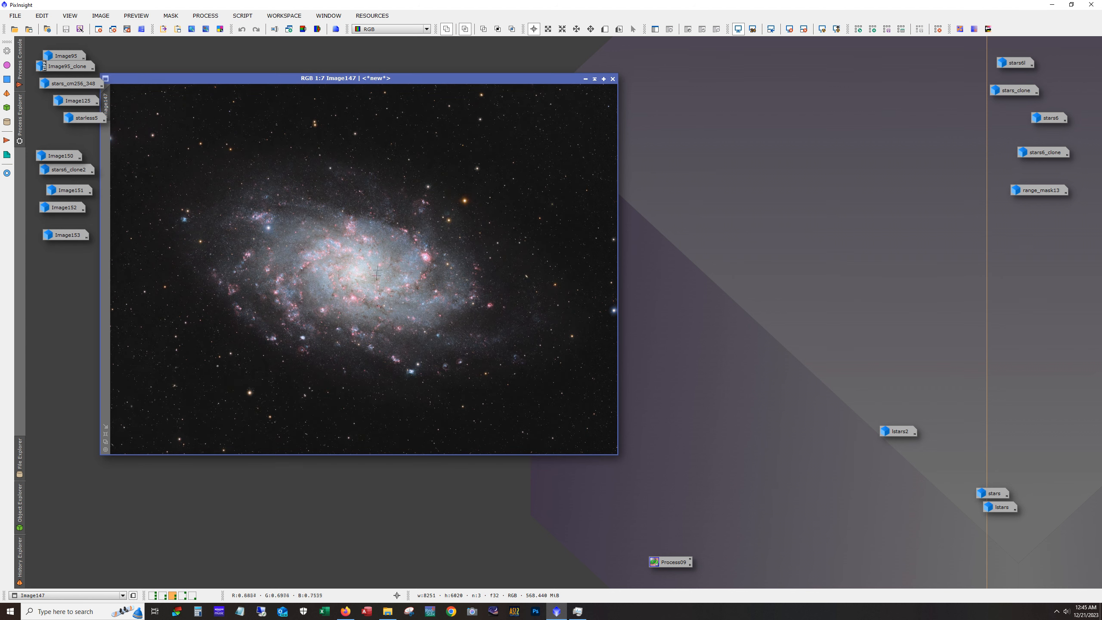
# Examine the stars, dust lanes and pink nebulae around Image147's galaxy core at 1:1 and 3:1
pyautogui.scroll(6, 340, 271)
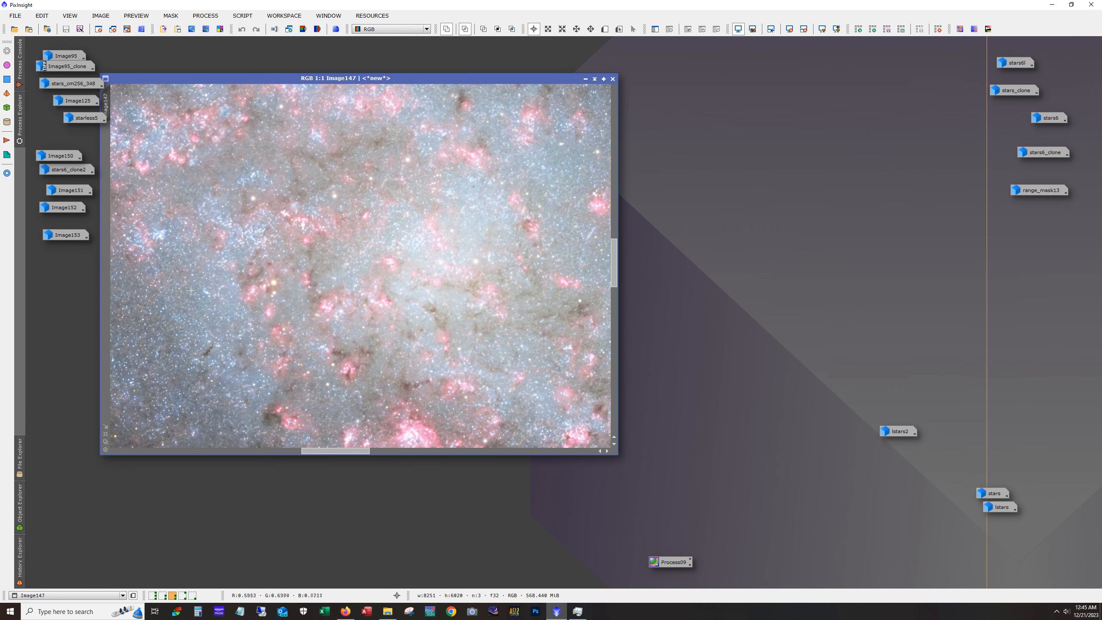
pyautogui.scroll(2, 189, 290)
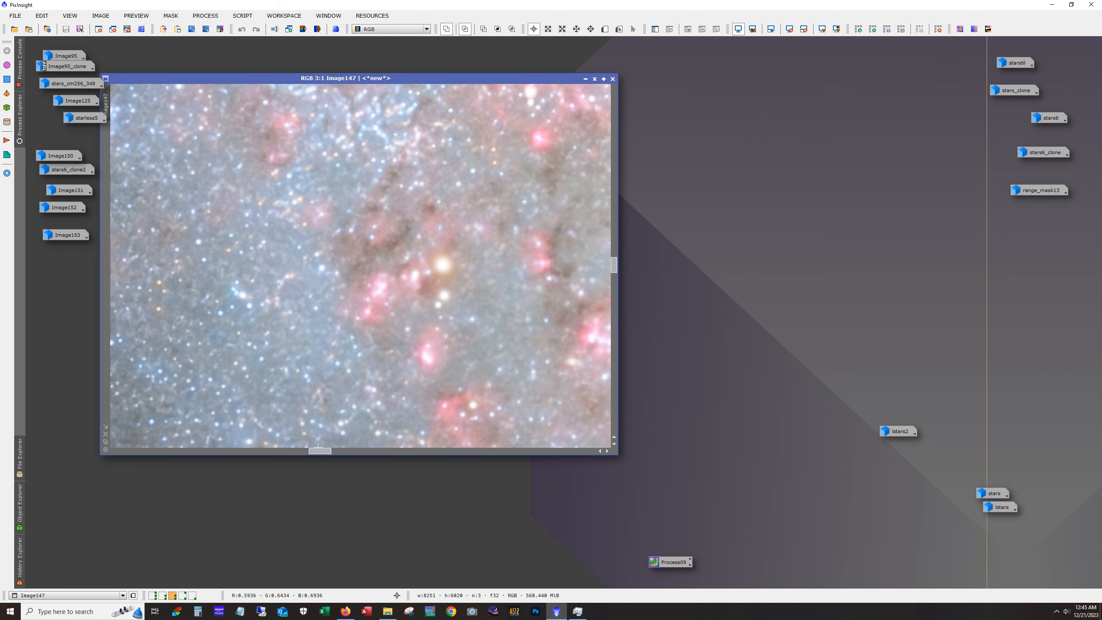
pyautogui.moveTo(321, 450); pyautogui.dragTo(310, 451)
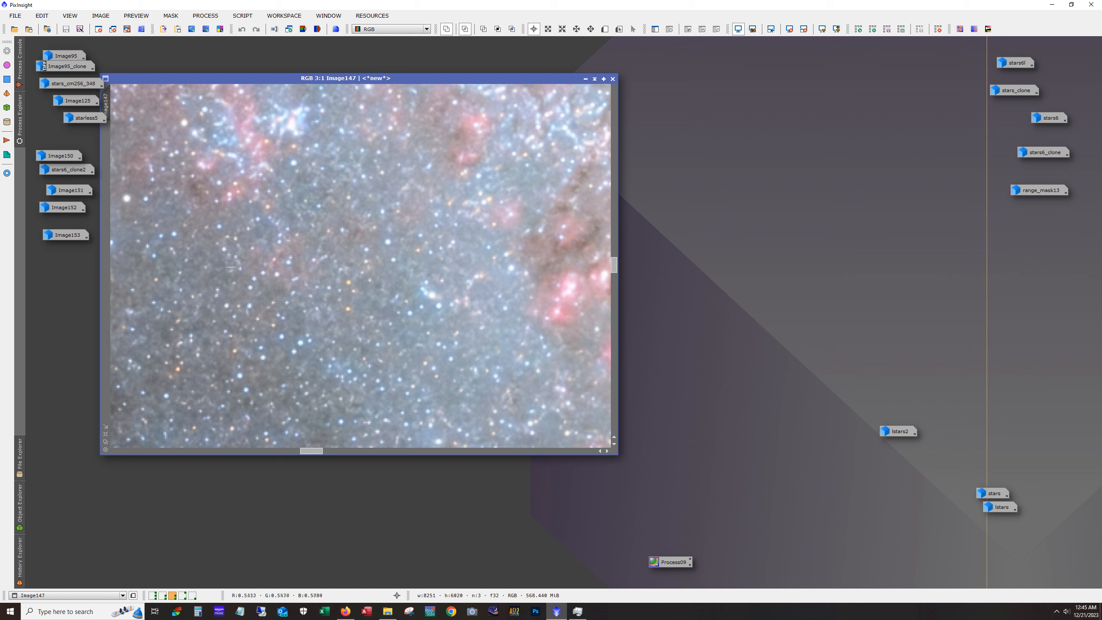
pyautogui.scroll(-8, 452, 331)
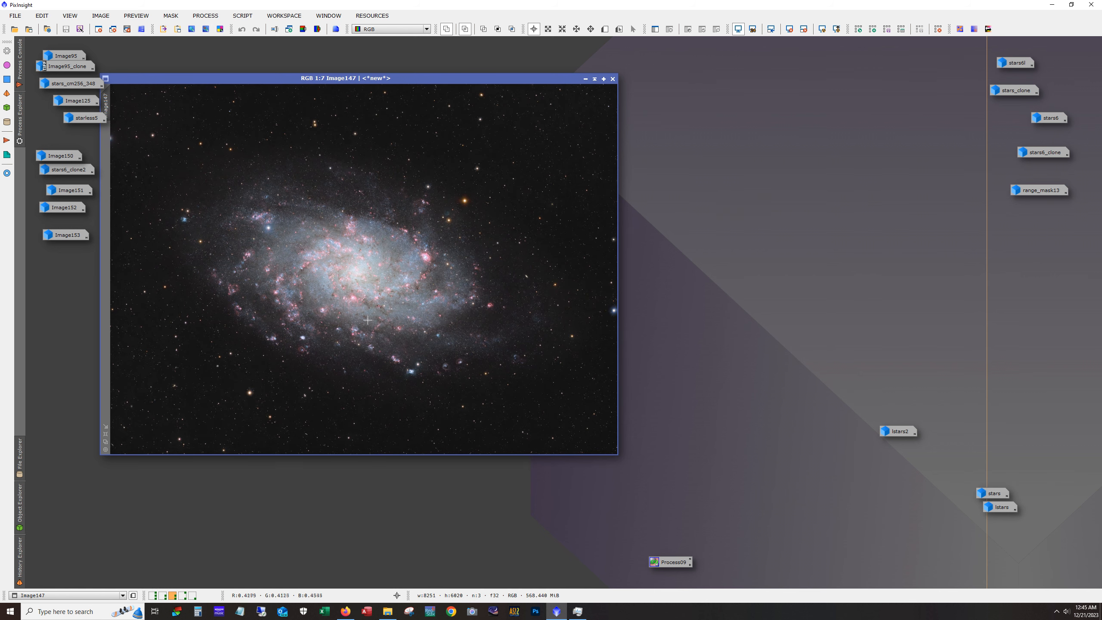
pyautogui.scroll(1, 368, 320)
pyautogui.scroll(5, 362, 252)
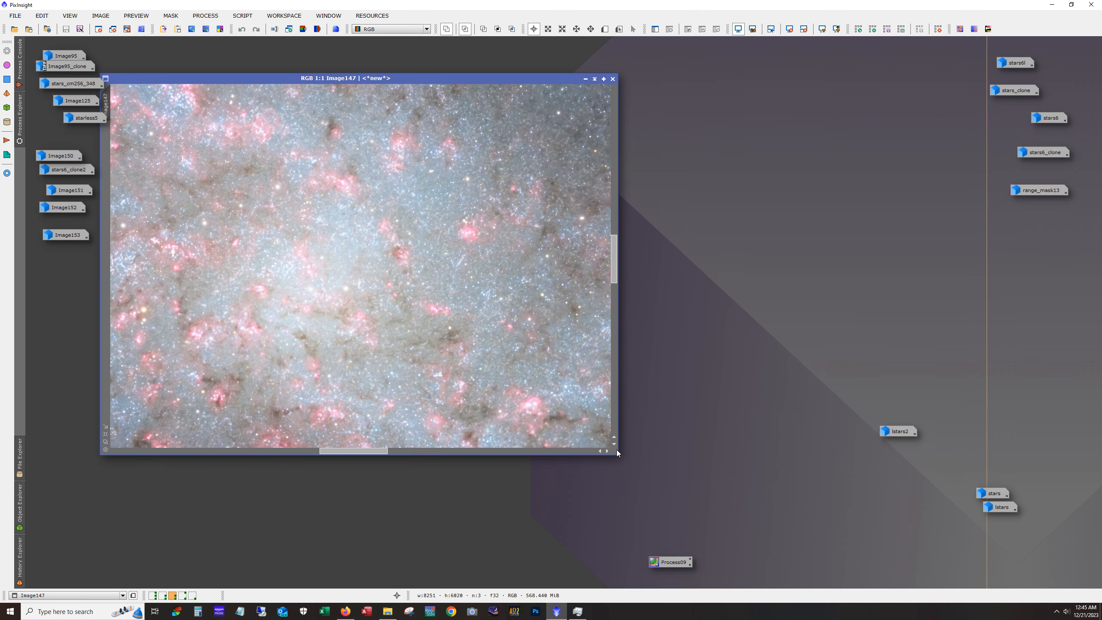
# Enlarge the Image147 window, view the galaxy at 1:5, and minimize the image
pyautogui.moveTo(616, 454); pyautogui.dragTo(746, 553)
pyautogui.scroll(-4, 442, 359)
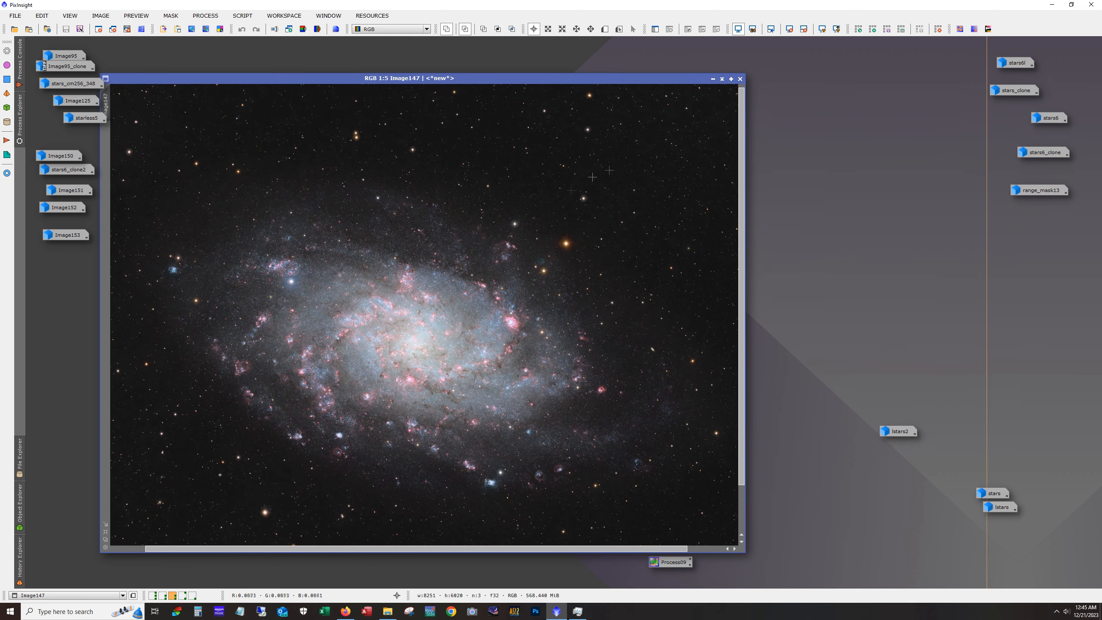
pyautogui.click(713, 79)
# Reopen and minimize Image150, and restore Image151 and Image152 side by side
pyautogui.doubleClick(61, 156)
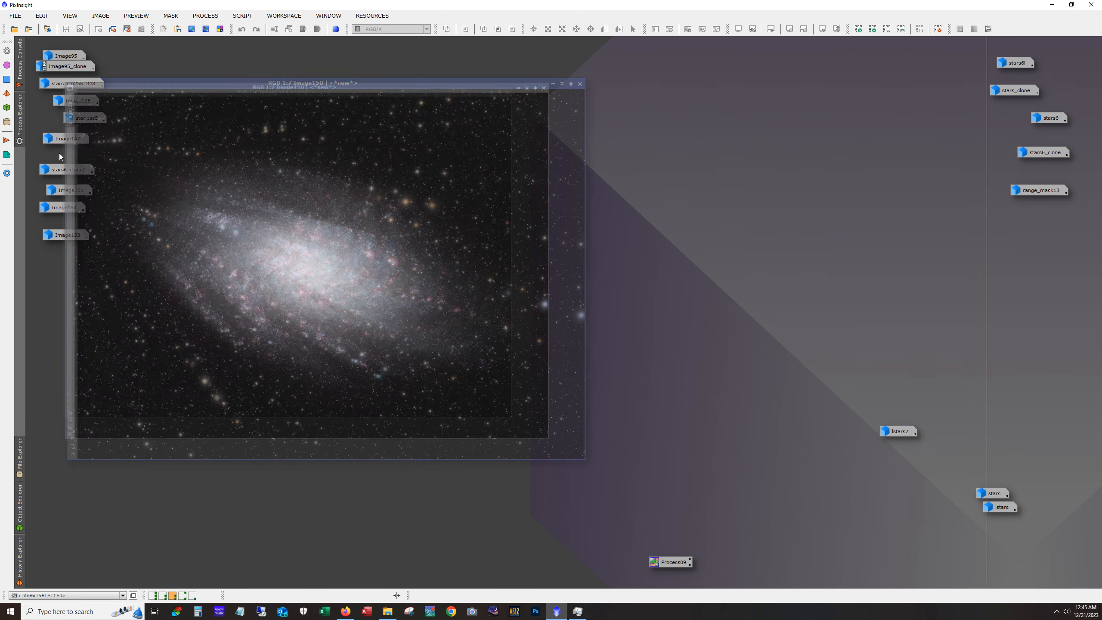
pyautogui.click(553, 83)
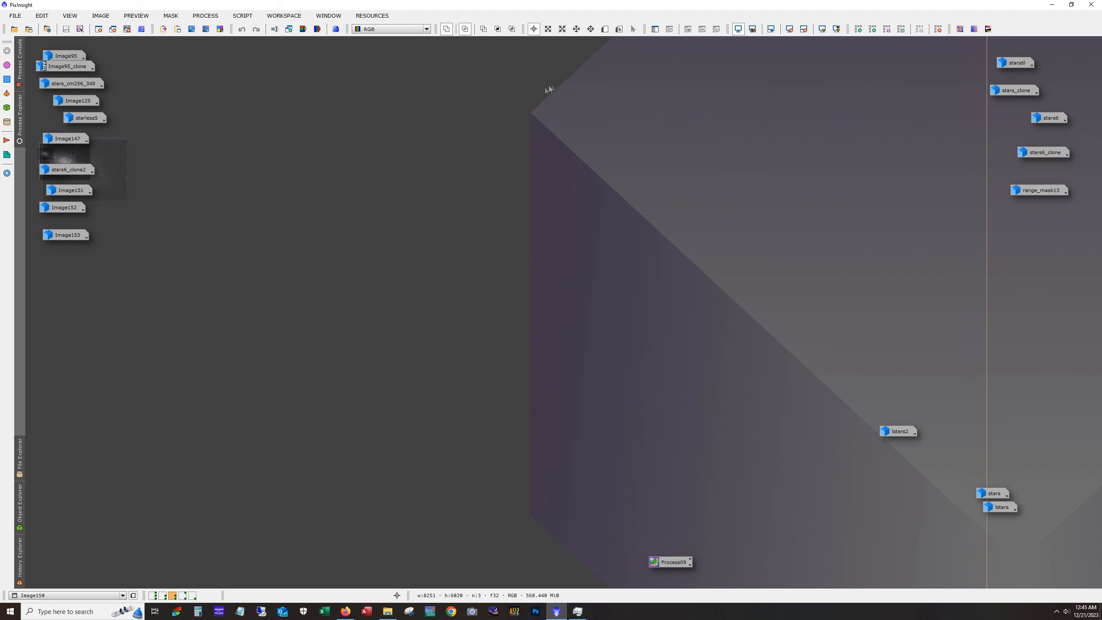
pyautogui.doubleClick(71, 190)
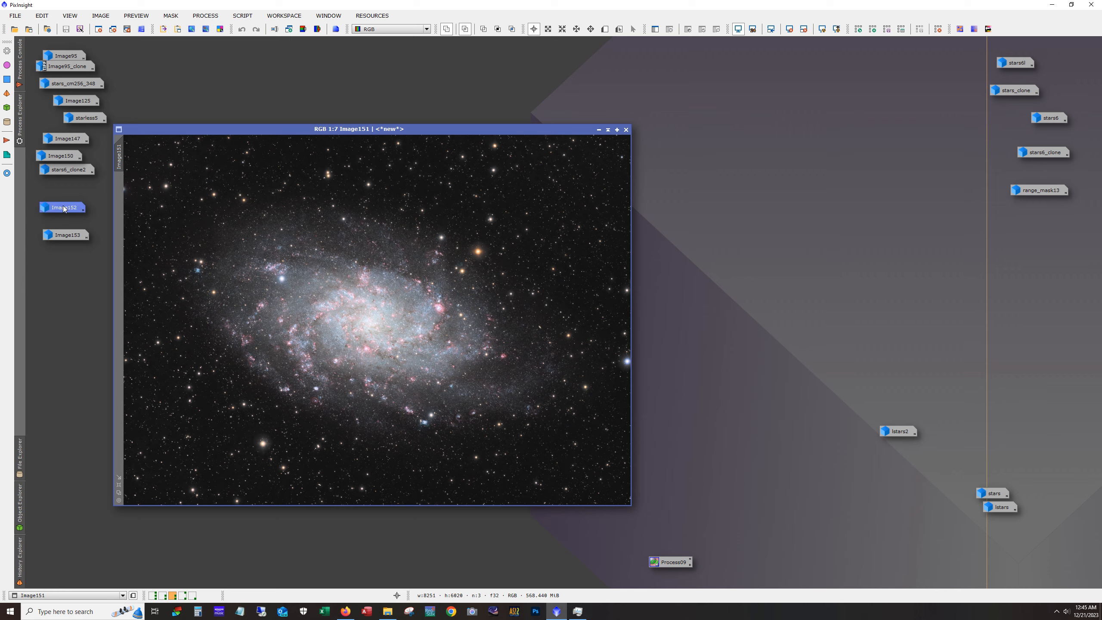
pyautogui.doubleClick(63, 208)
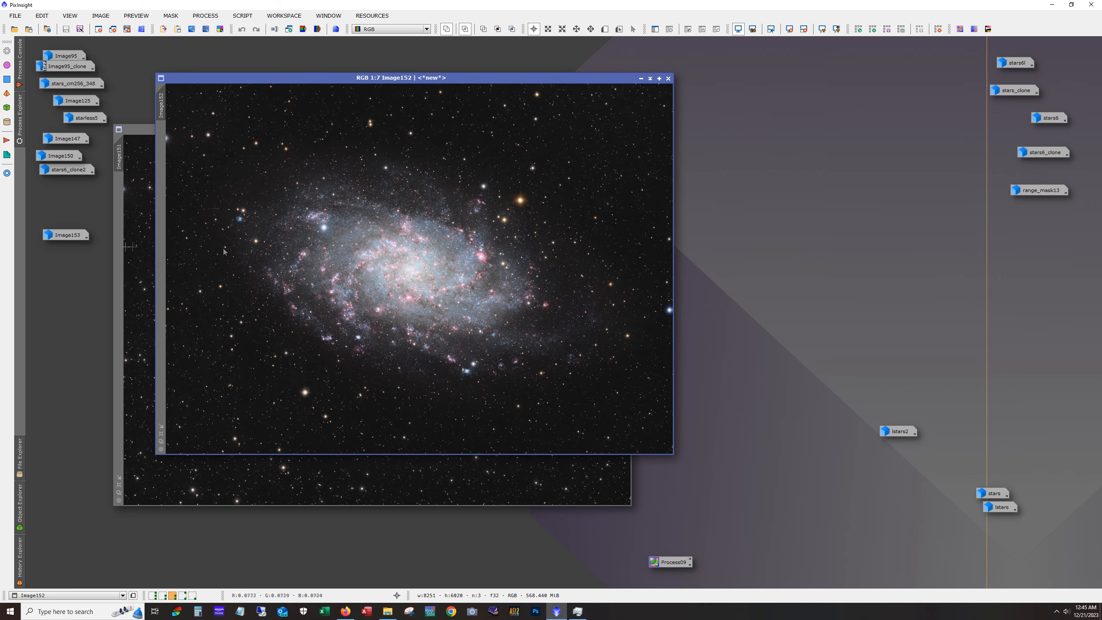
pyautogui.moveTo(321, 81); pyautogui.dragTo(613, 127)
# Compare the galaxy's core and arms in Image151 and Image152 at 1:4
pyautogui.scroll(6, 392, 329)
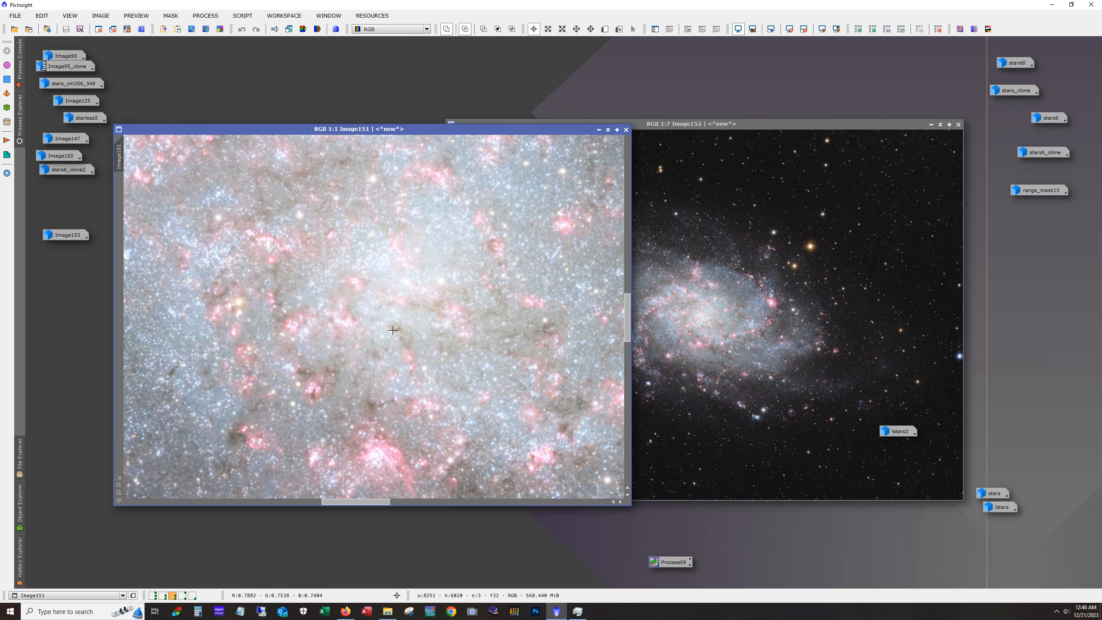
pyautogui.scroll(-3, 393, 330)
pyautogui.click(714, 328)
pyautogui.scroll(3, 715, 329)
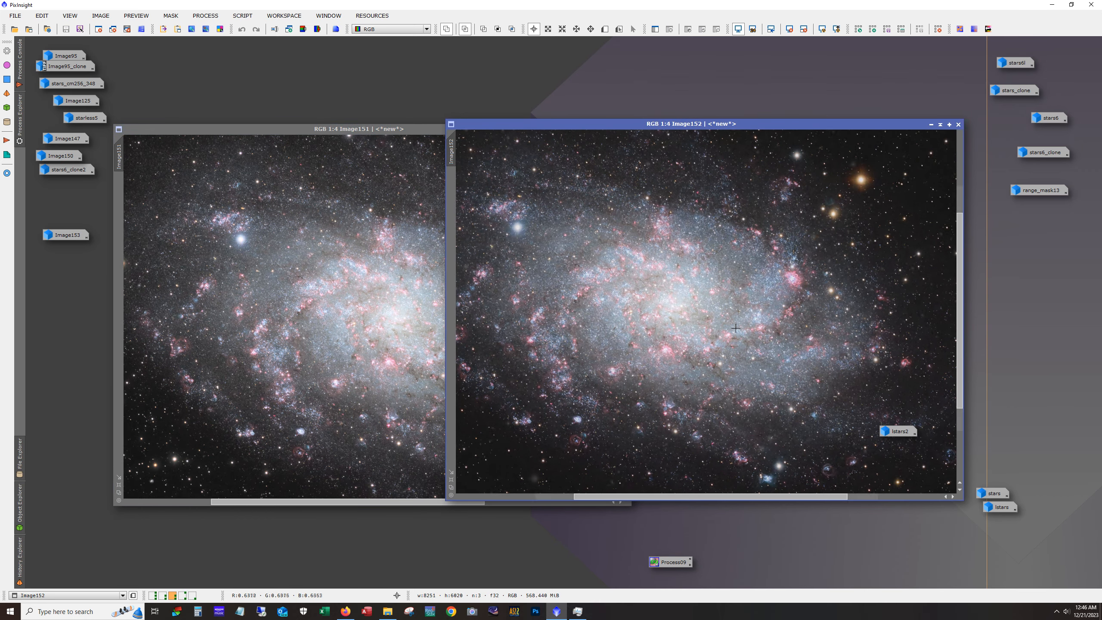
pyautogui.scroll(-5, 715, 329)
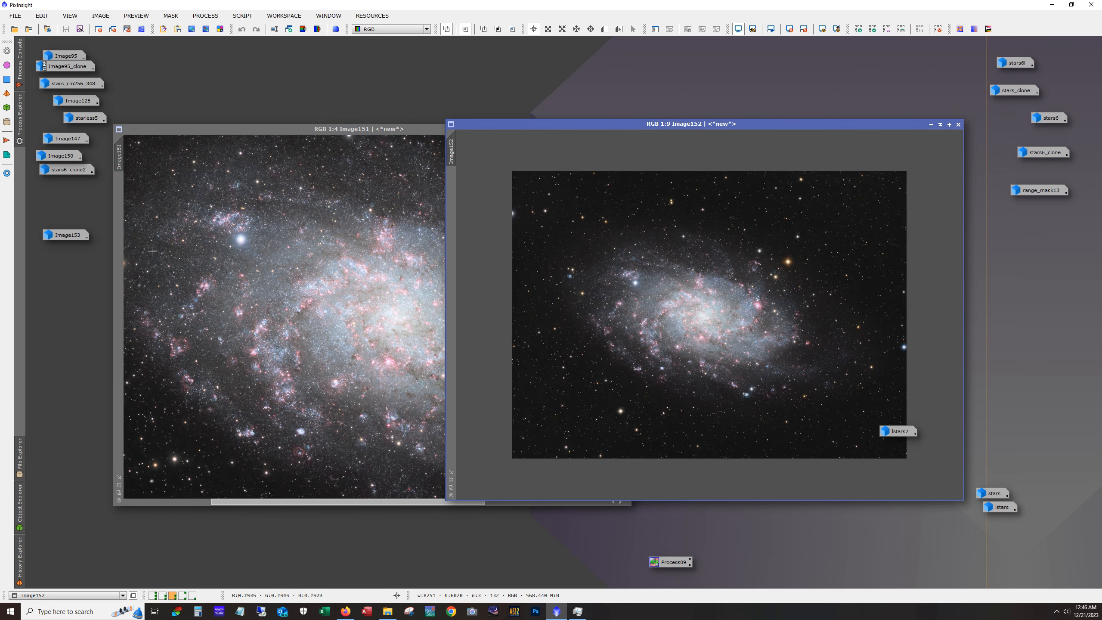
# Restore Image153 and examine its galaxy at 1:3 and 1:7
pyautogui.doubleClick(62, 238)
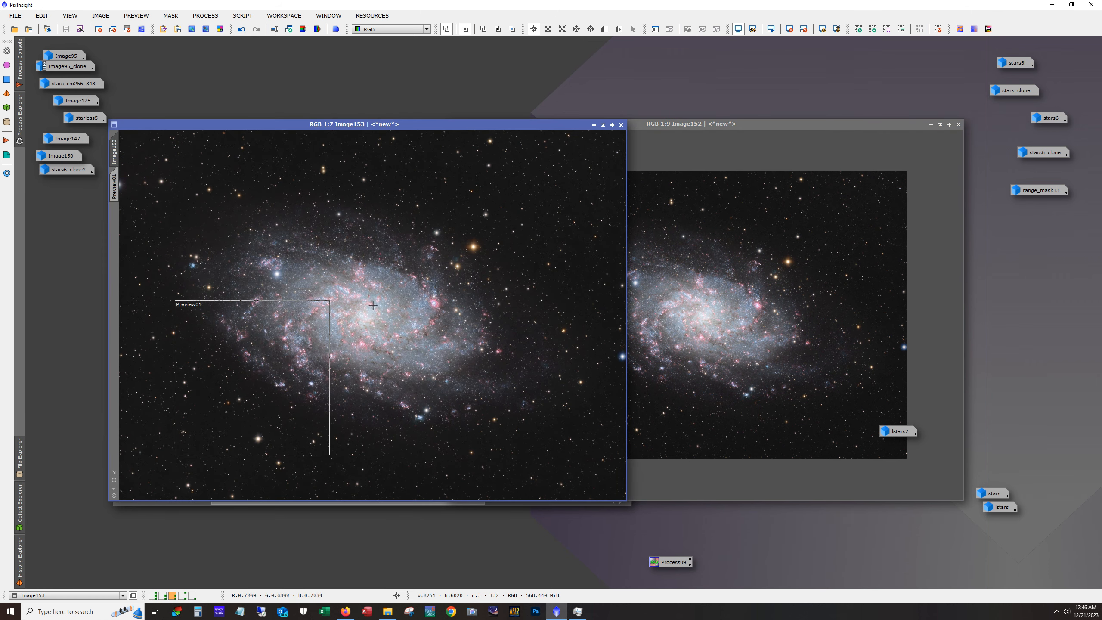
pyautogui.scroll(4, 373, 308)
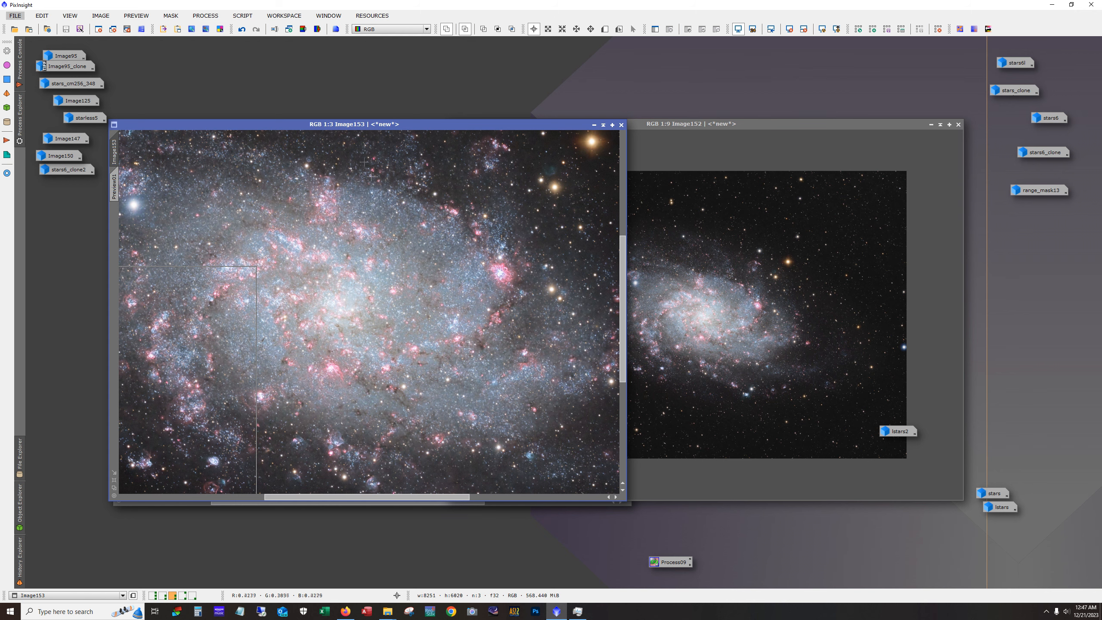
pyautogui.scroll(-5, 287, 286)
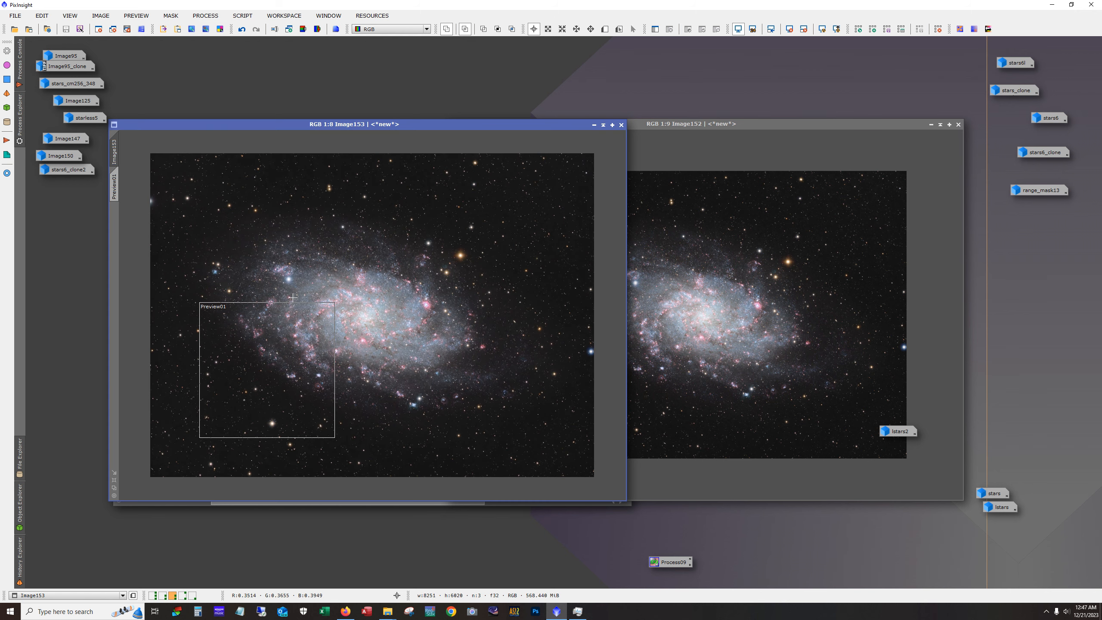
pyautogui.scroll(1, 293, 298)
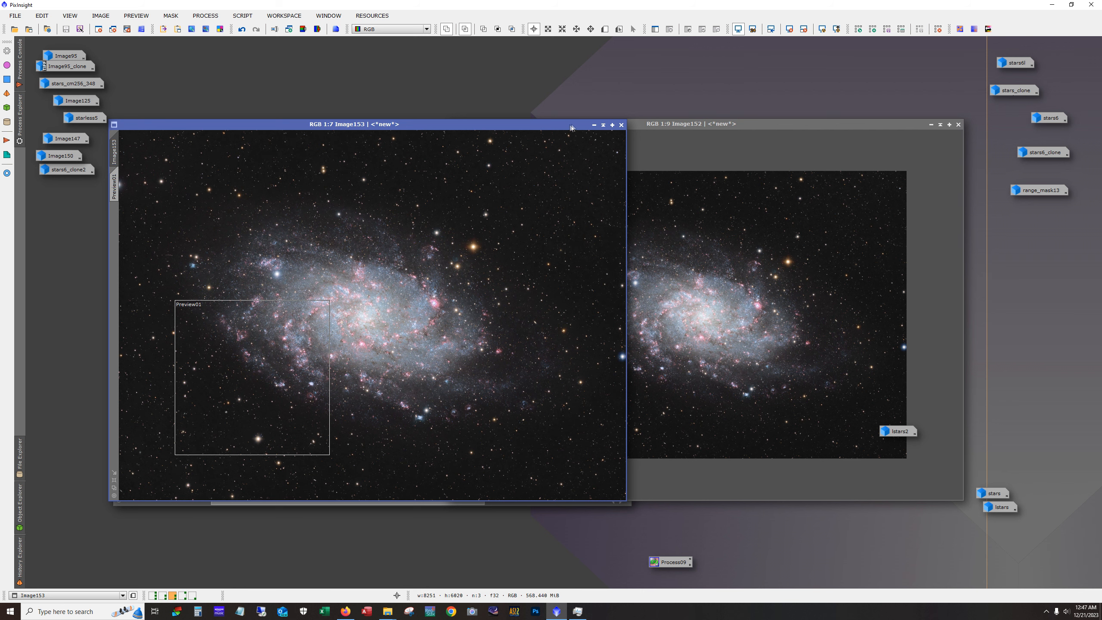
# Minimize Image153, Image152 and Image151, and switch to the fifth workspace
pyautogui.click(593, 125)
pyautogui.moveTo(930, 124); pyautogui.dragTo(934, 126)
pyautogui.click(935, 126)
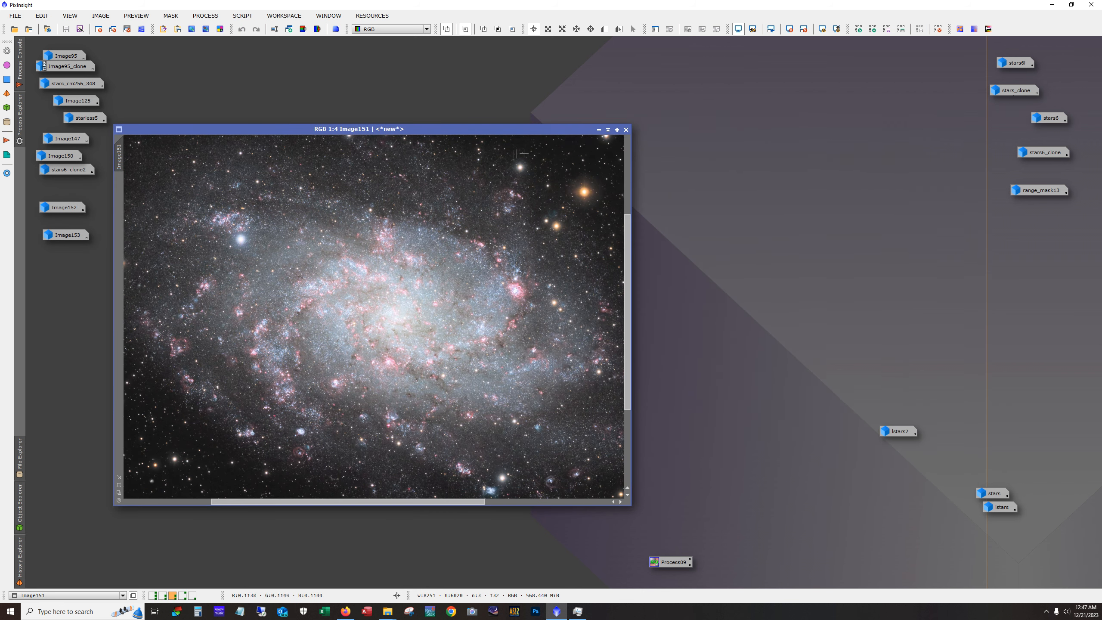
pyautogui.click(599, 129)
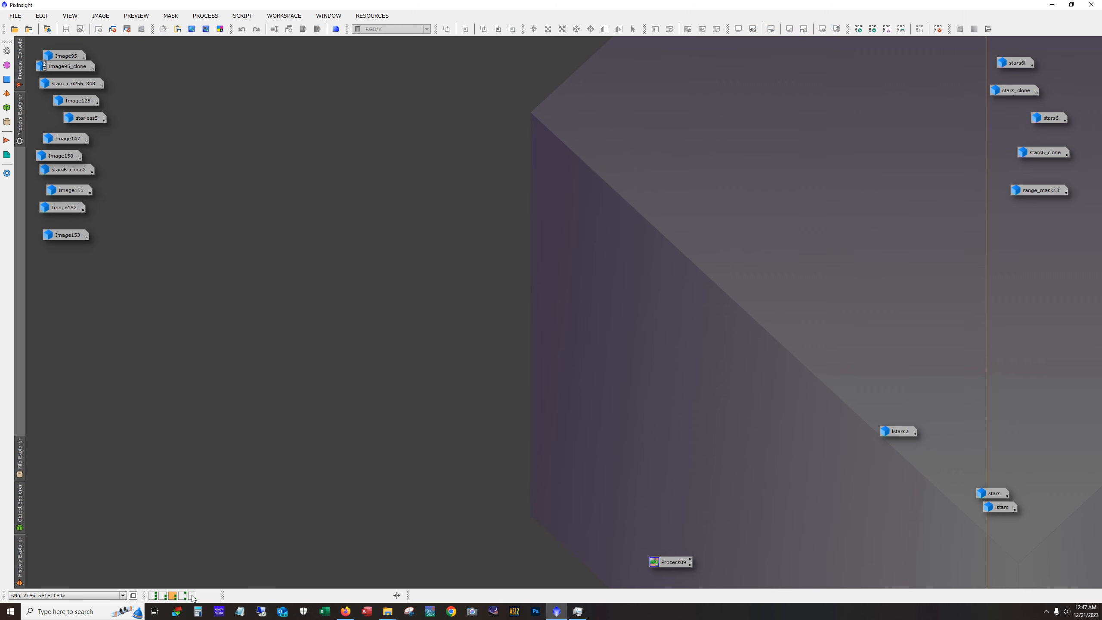
pyautogui.click(192, 596)
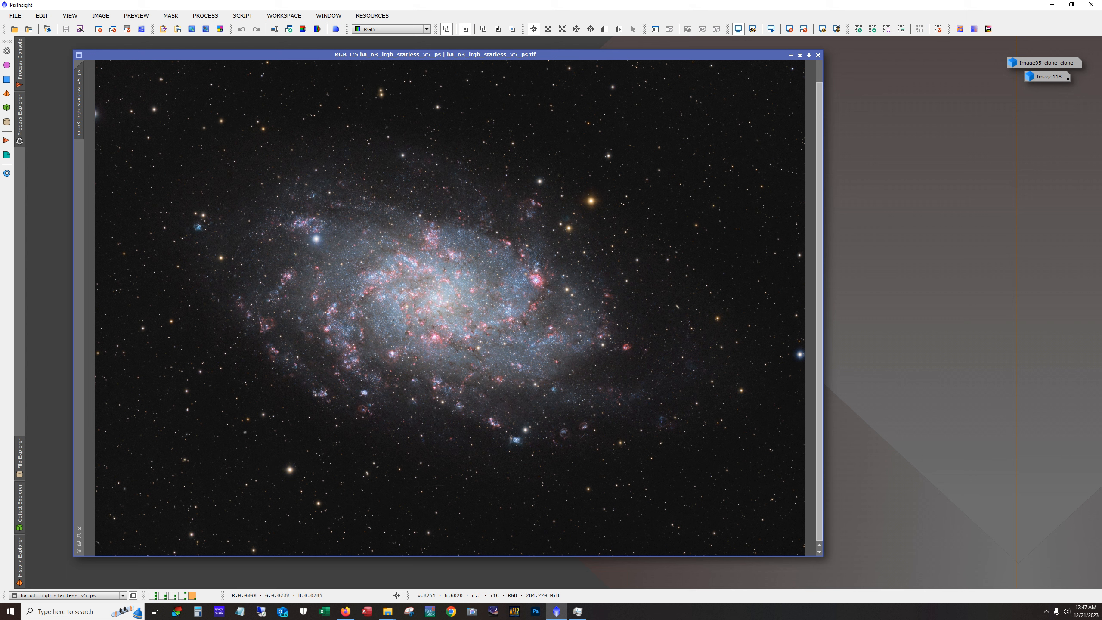
# Examine the nebulae and star clusters along the lower-left outer arm of ha_o3_lrgb_starless_v5_ps at 1:2 and 1:1
pyautogui.scroll(2, 435, 495)
pyautogui.scroll(1, 436, 495)
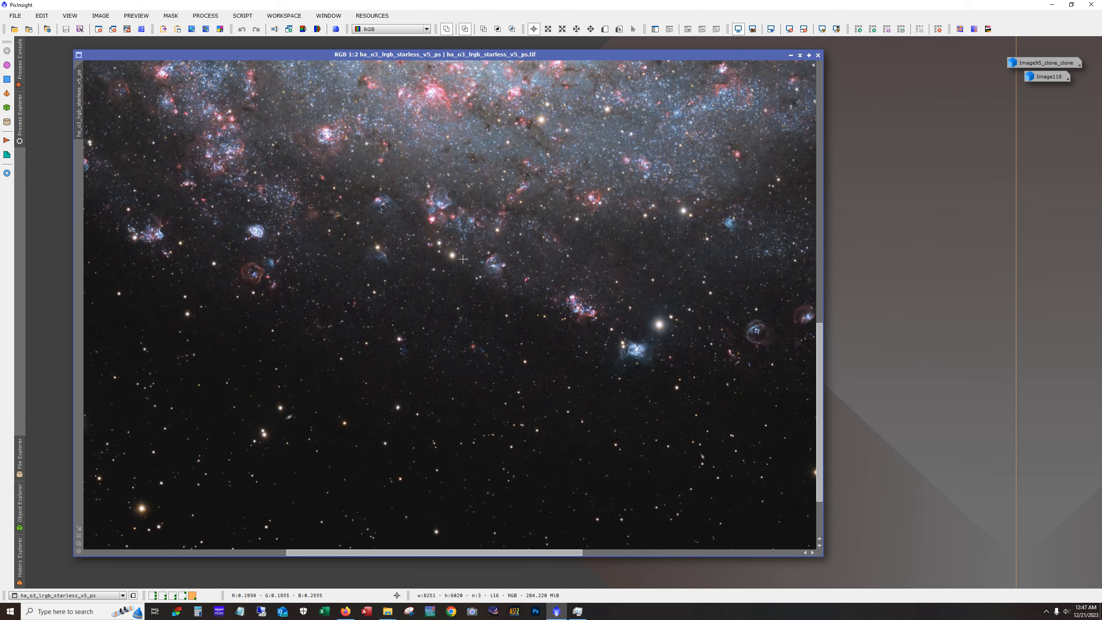
pyautogui.moveTo(489, 553); pyautogui.dragTo(434, 549)
pyautogui.moveTo(820, 396); pyautogui.dragTo(820, 349)
pyautogui.scroll(1, 484, 350)
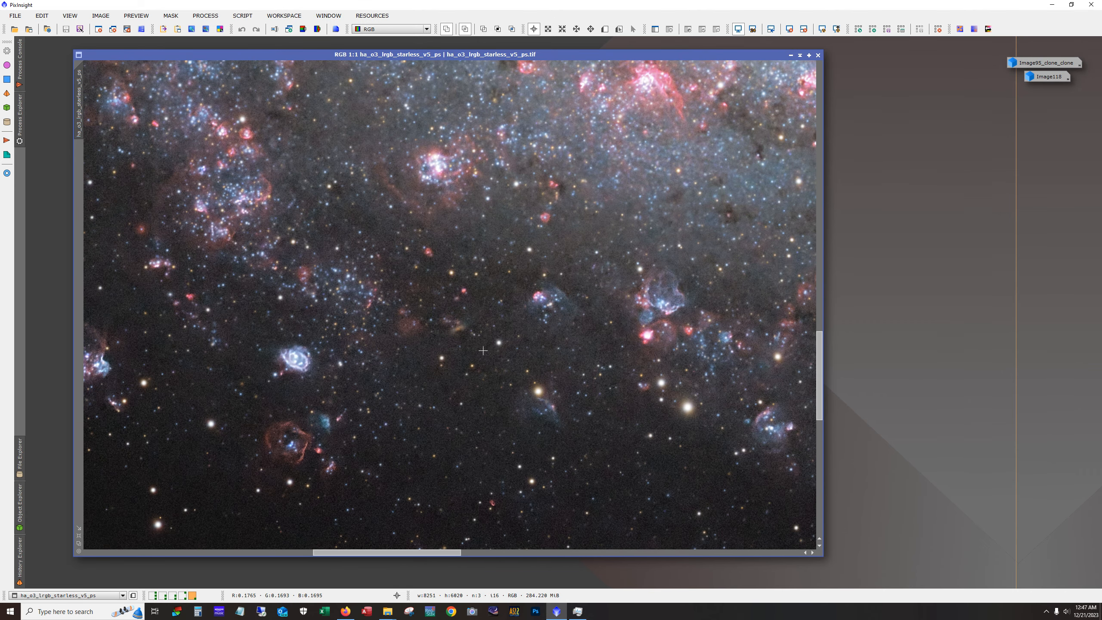
pyautogui.moveTo(366, 552); pyautogui.dragTo(351, 555)
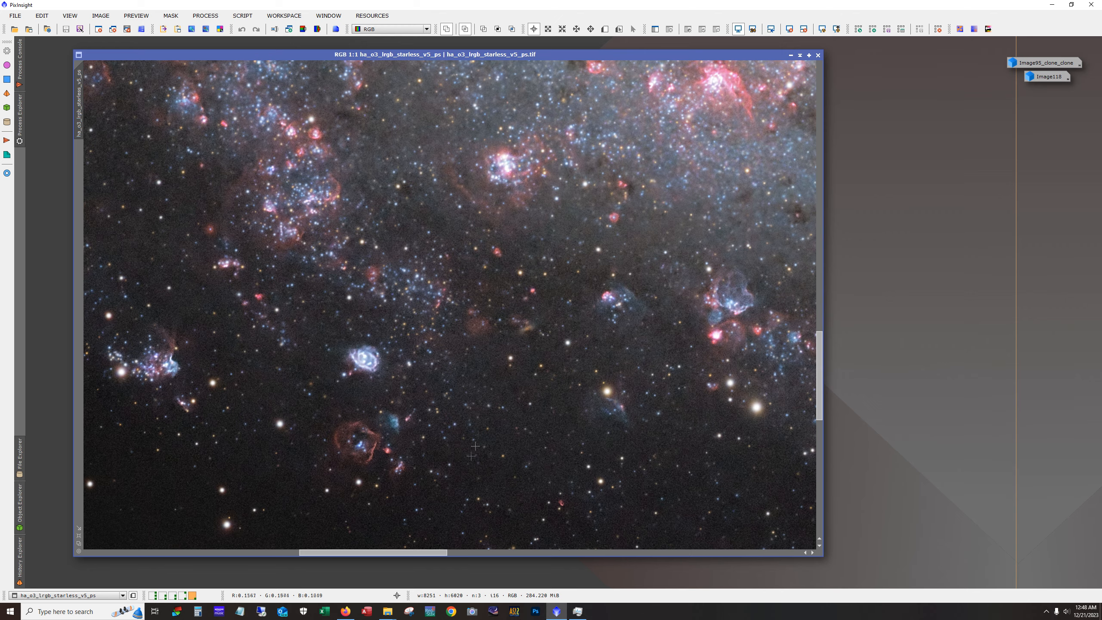
# Examine the blue and red nebulae below the galaxy's lower-right side and the arm above them at 1:1 and 2:1
pyautogui.moveTo(416, 558); pyautogui.dragTo(557, 559)
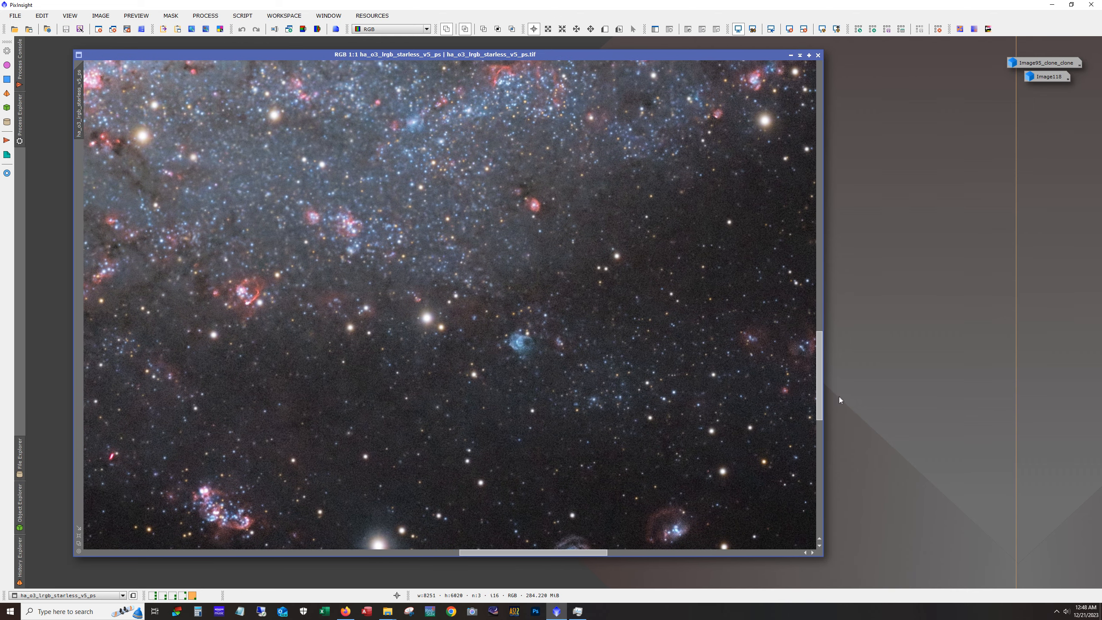
pyautogui.moveTo(823, 408); pyautogui.dragTo(823, 439)
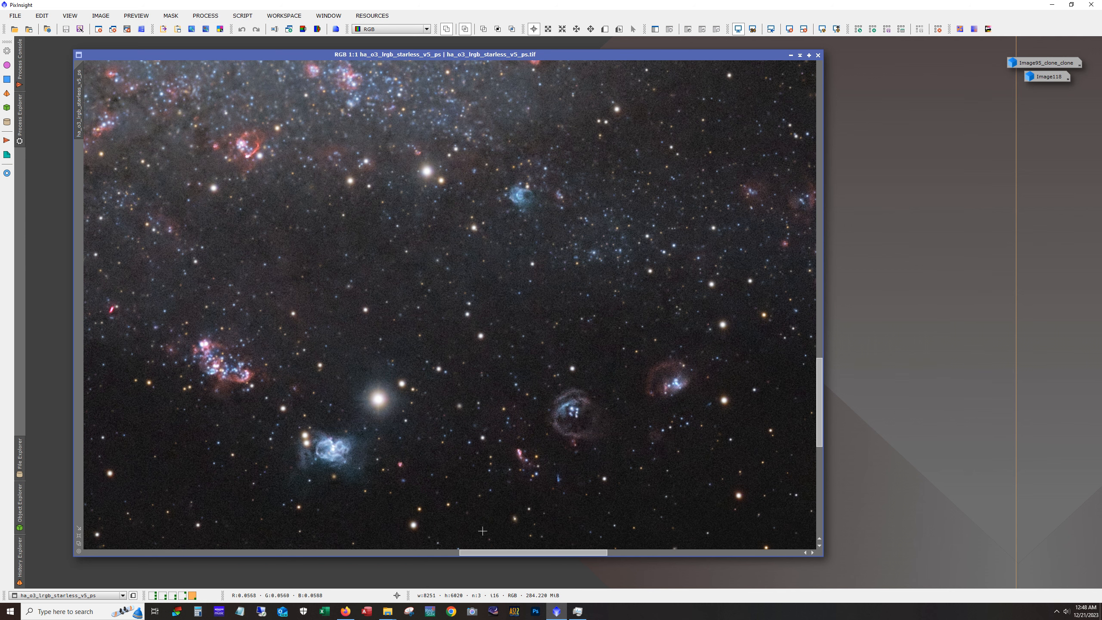
pyautogui.moveTo(513, 551); pyautogui.dragTo(491, 553)
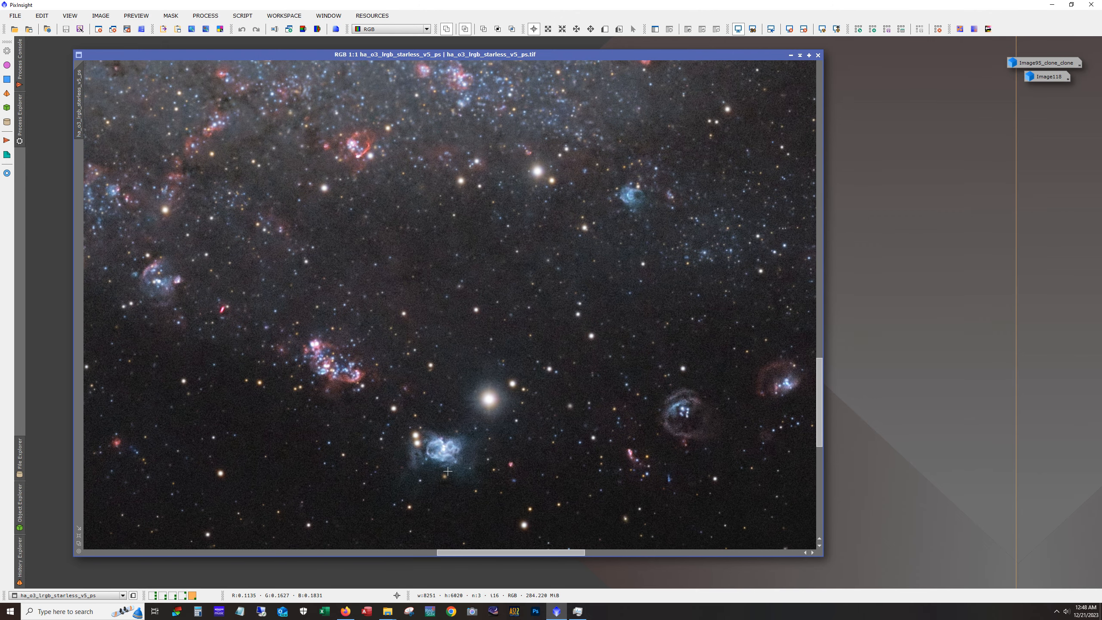
pyautogui.scroll(1, 454, 495)
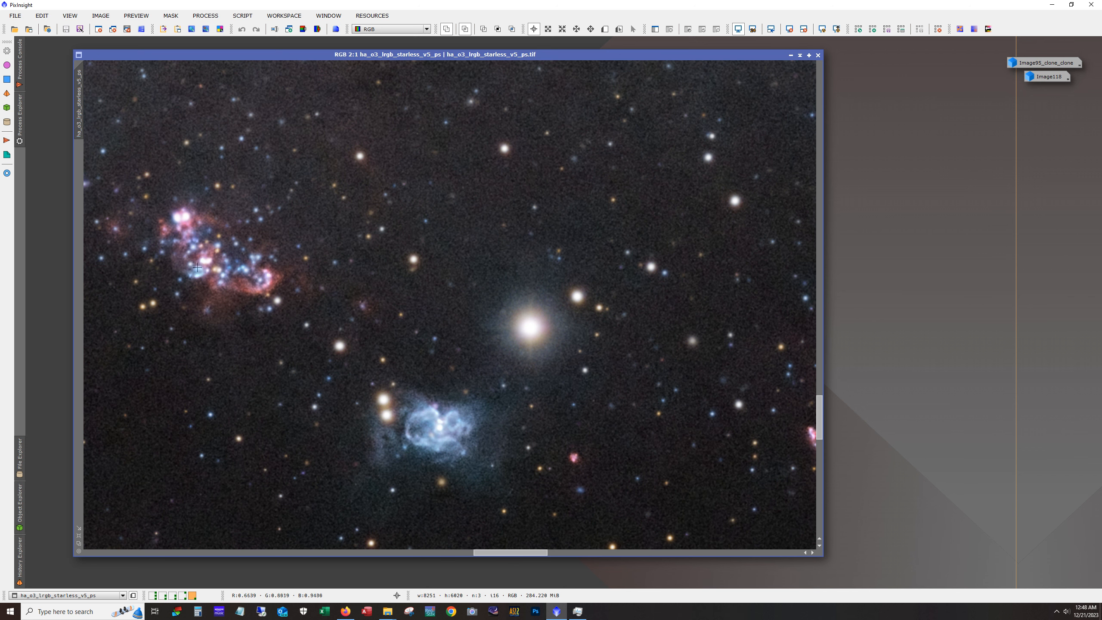
pyautogui.scroll(-2, 307, 355)
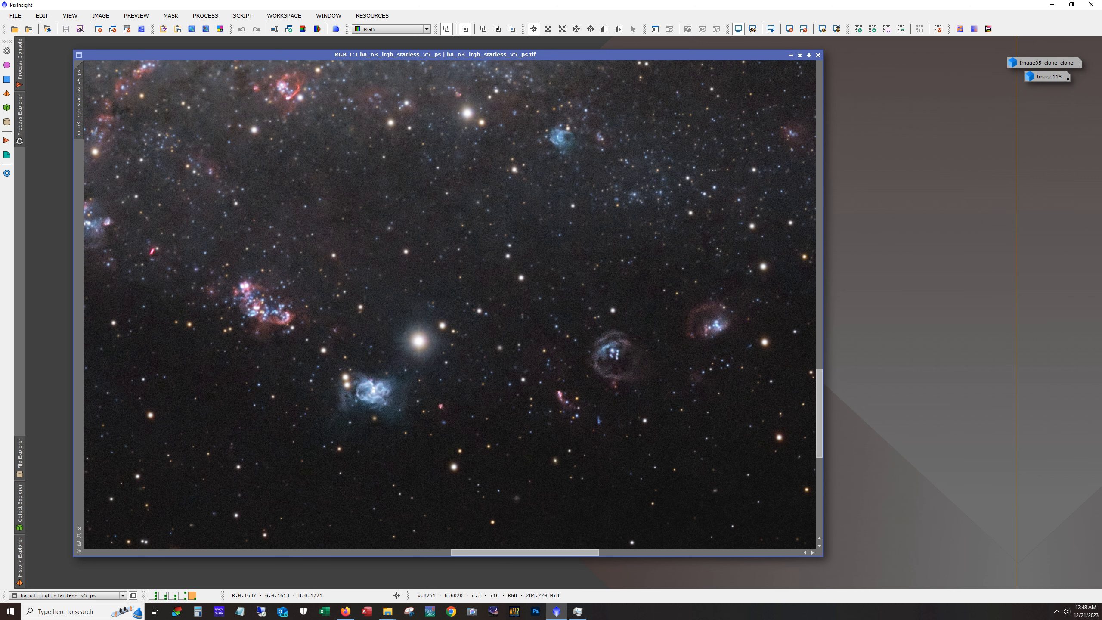
pyautogui.moveTo(820, 417); pyautogui.dragTo(827, 342)
pyautogui.scroll(2, 300, 280)
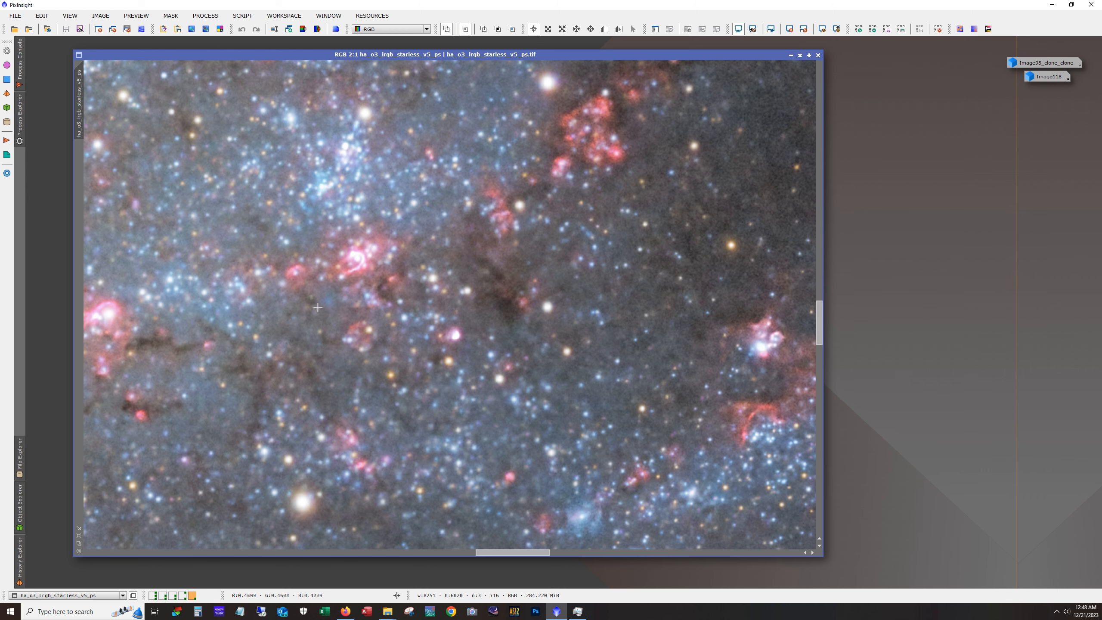
# Examine the pink nebulae and dust lanes south-east of the galaxy's core and the star fields north of them at 2:1
pyautogui.moveTo(527, 553); pyautogui.dragTo(488, 557)
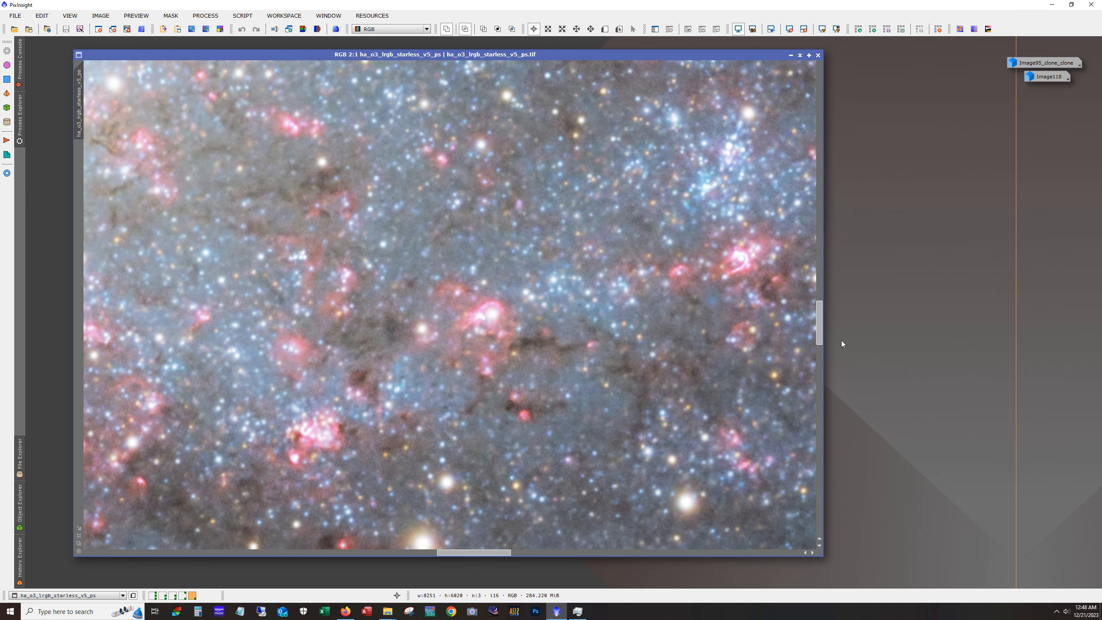
pyautogui.moveTo(822, 331); pyautogui.dragTo(826, 286)
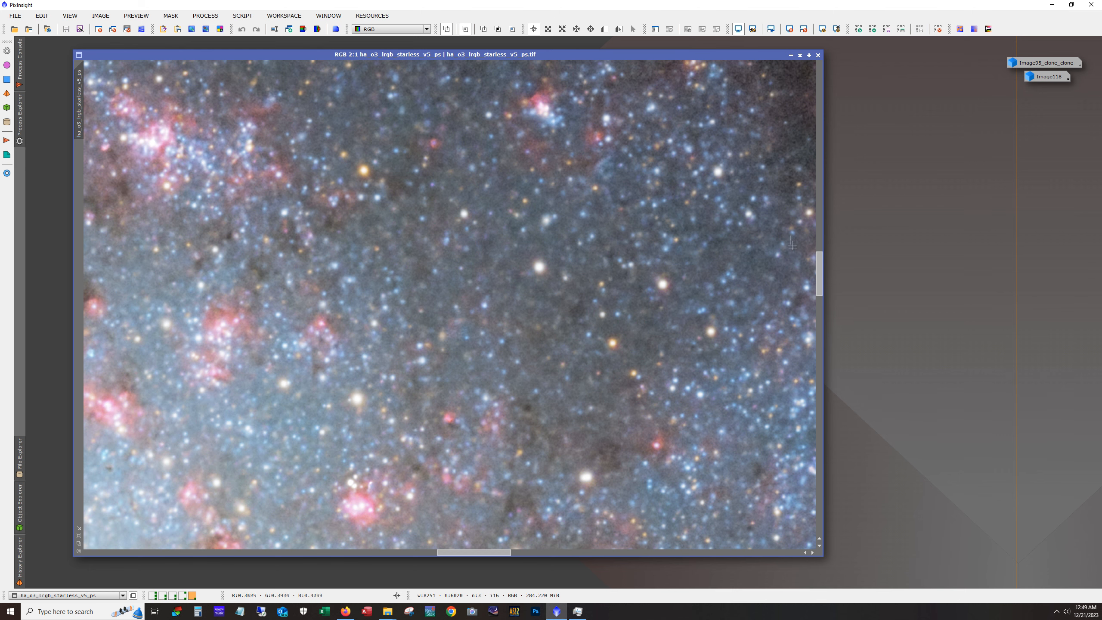
pyautogui.moveTo(819, 273)
pyautogui.mouseDown()
pyautogui.moveTo(832, 237)
pyautogui.moveTo(832, 274)
pyautogui.mouseUp()
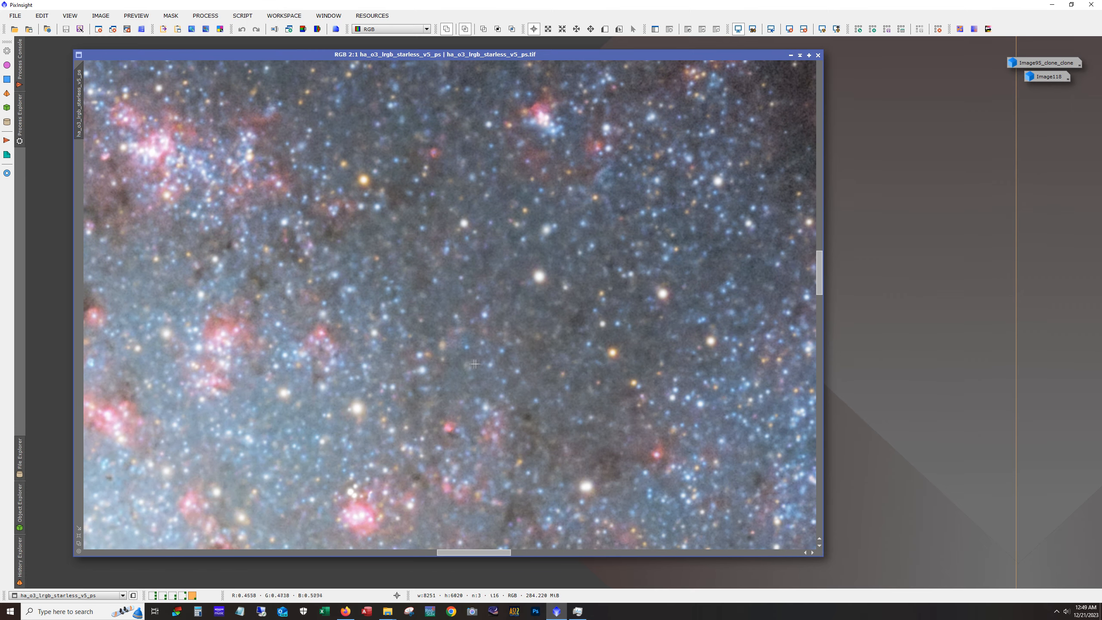
# Examine the large red nebula on the galaxy's upper-right edge at 1:1 and 2:1, along with the outer arm below it
pyautogui.scroll(-2, 463, 365)
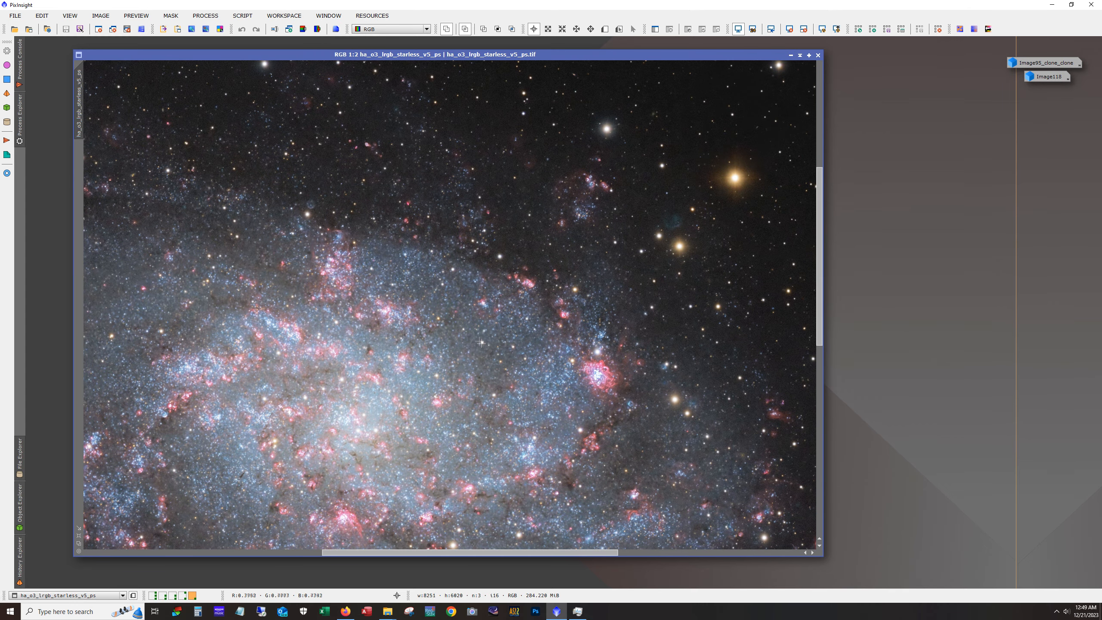
pyautogui.scroll(1, 505, 357)
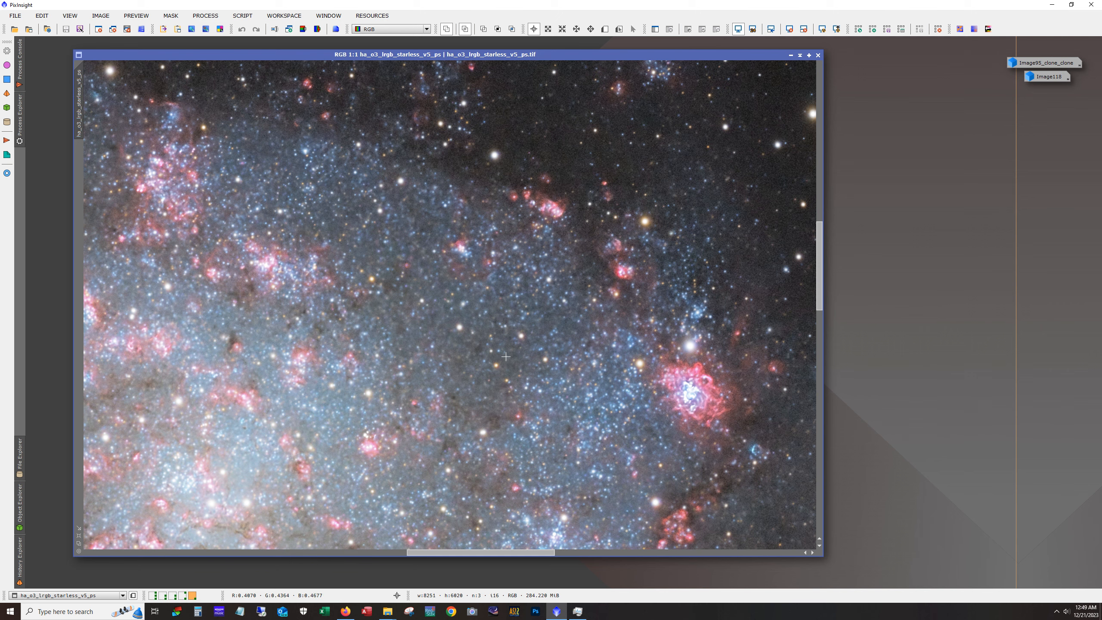
pyautogui.moveTo(521, 552); pyautogui.dragTo(573, 560)
pyautogui.moveTo(822, 309); pyautogui.dragTo(819, 324)
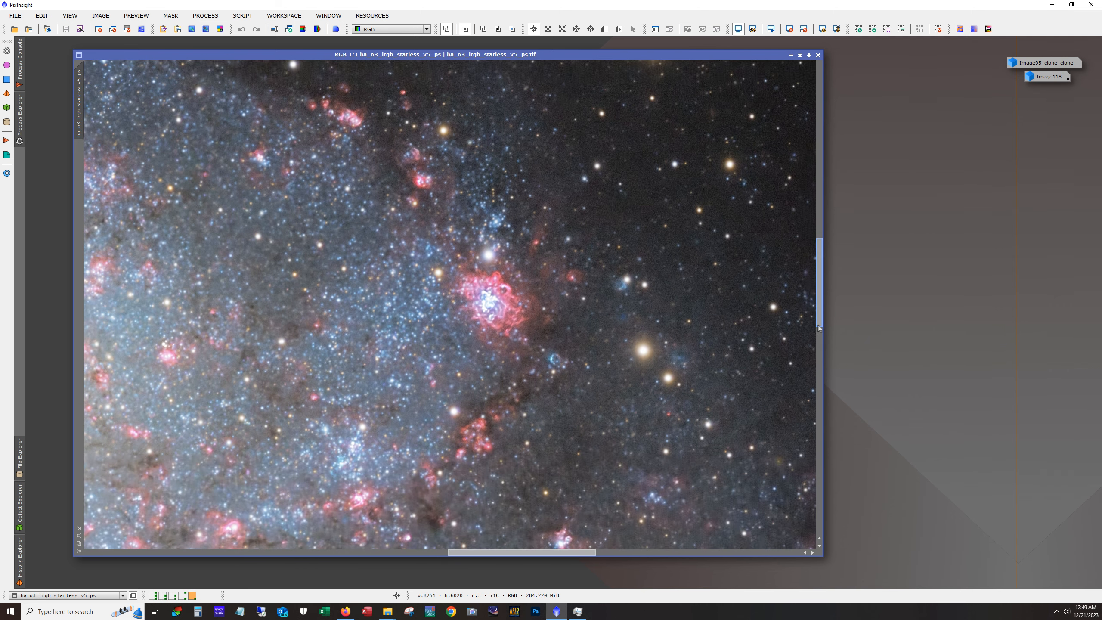
pyautogui.scroll(1, 488, 308)
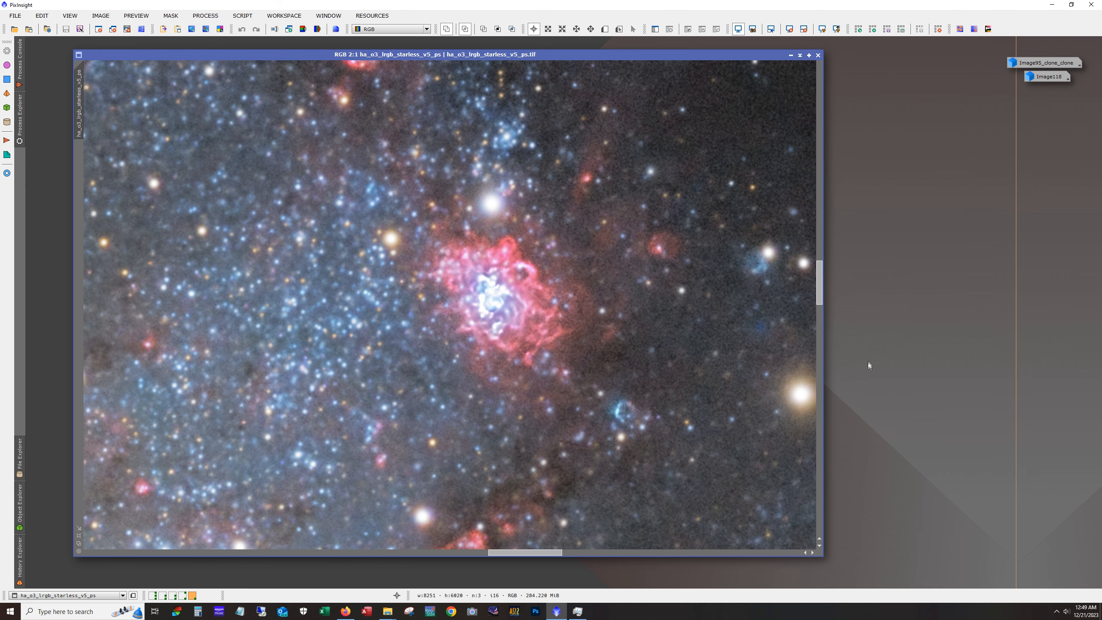
pyautogui.moveTo(820, 296); pyautogui.dragTo(824, 350)
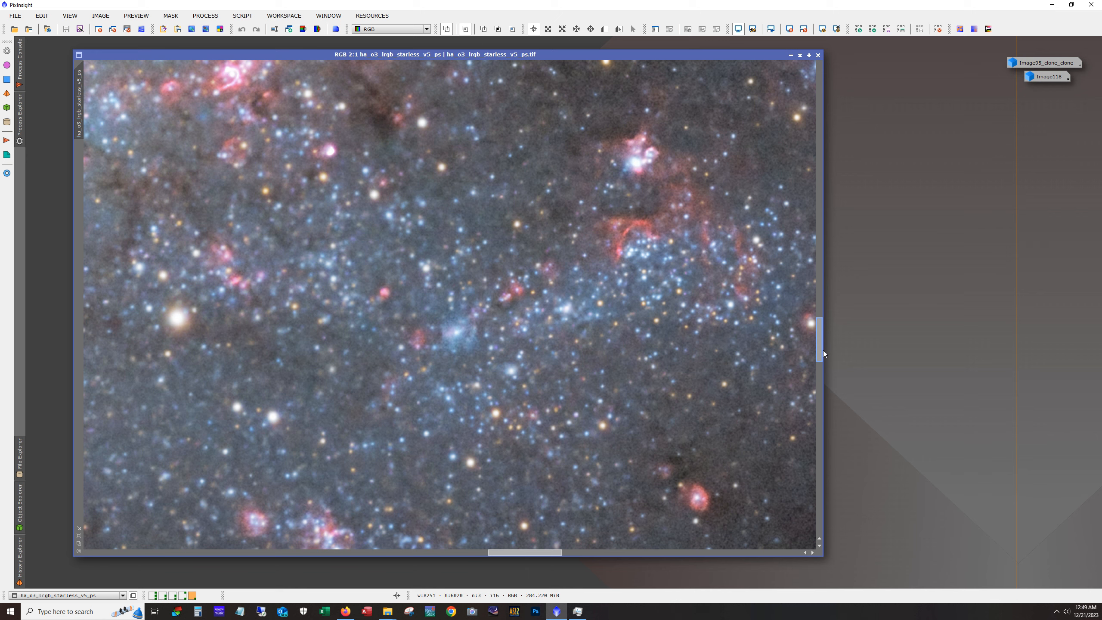
# Examine the red nebulae and dust lanes around the galaxy's core at 1:1 and the surrounding spiral arms at 1:3
pyautogui.scroll(-5, 479, 345)
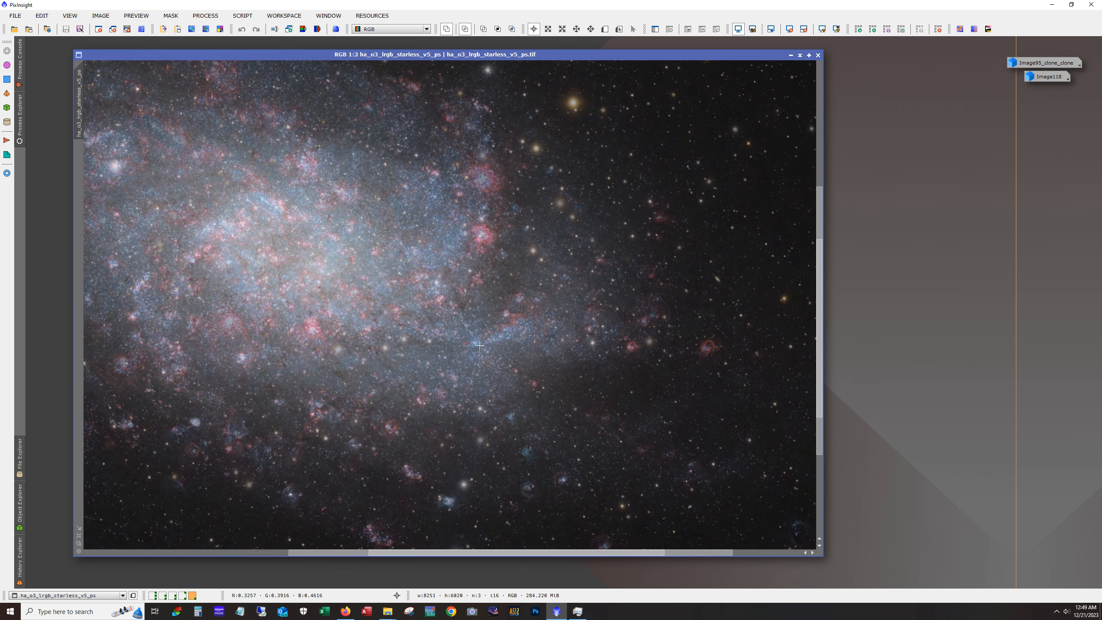
pyautogui.scroll(4, 294, 298)
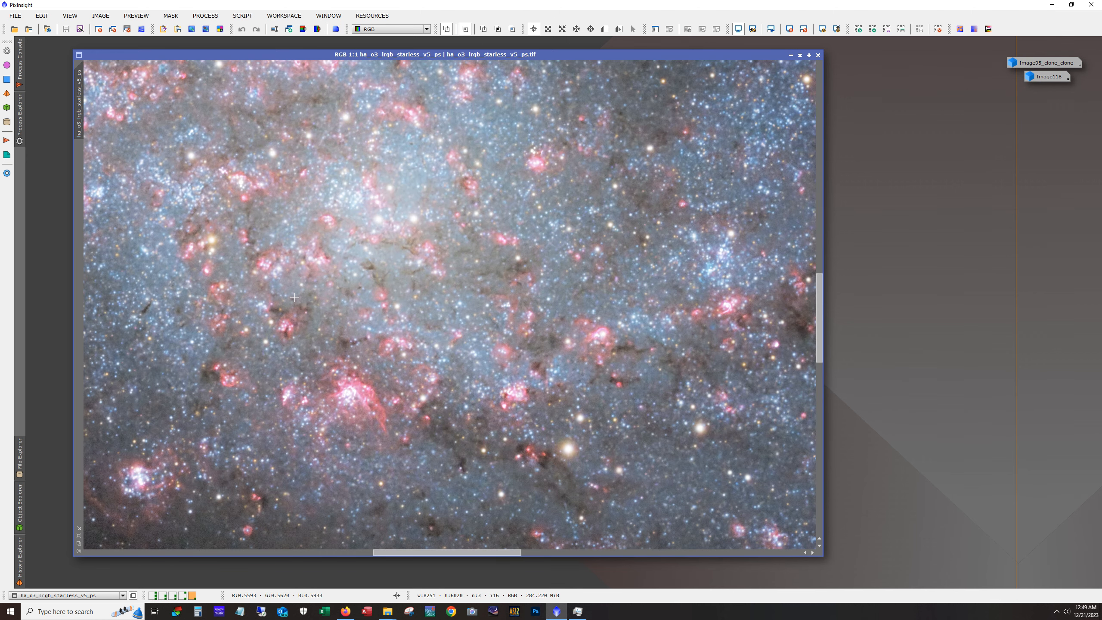
pyautogui.scroll(-1, 293, 298)
pyautogui.scroll(-4, 293, 298)
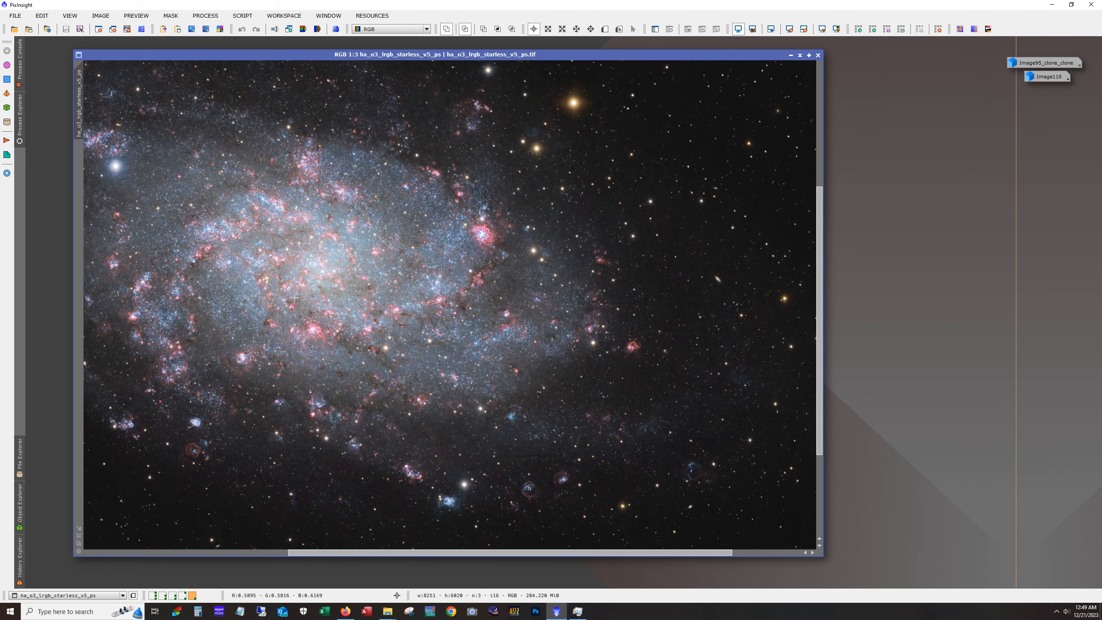
pyautogui.scroll(1, 295, 298)
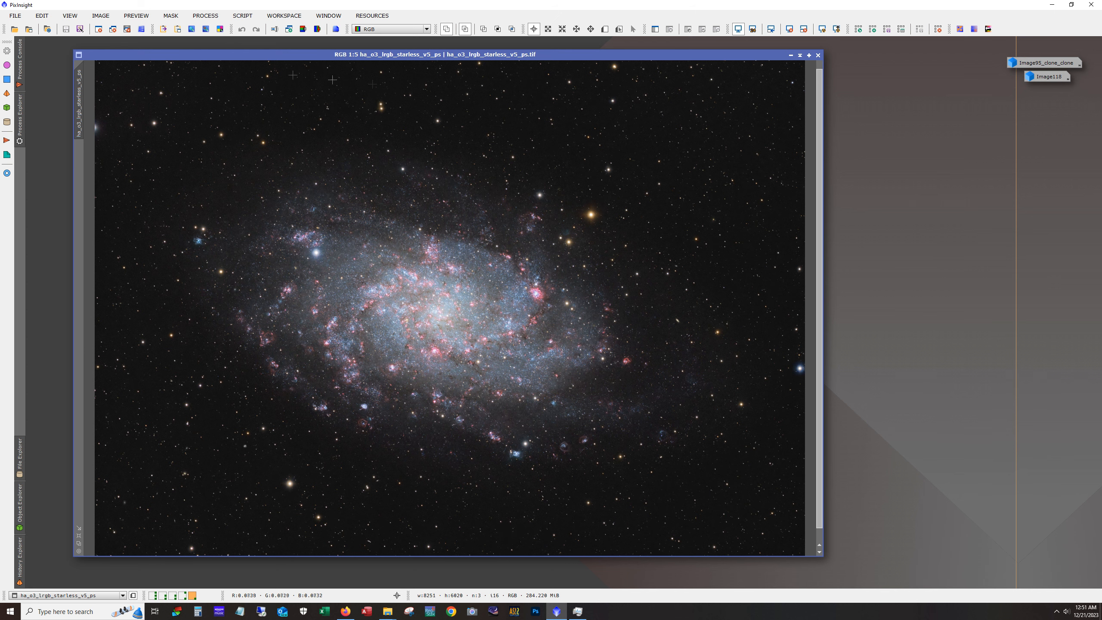
# Examine the dark background beyond the galaxy's lower-right side at 1:3 and 1:1, and view the whole galaxy at 1:5
pyautogui.scroll(4, 637, 390)
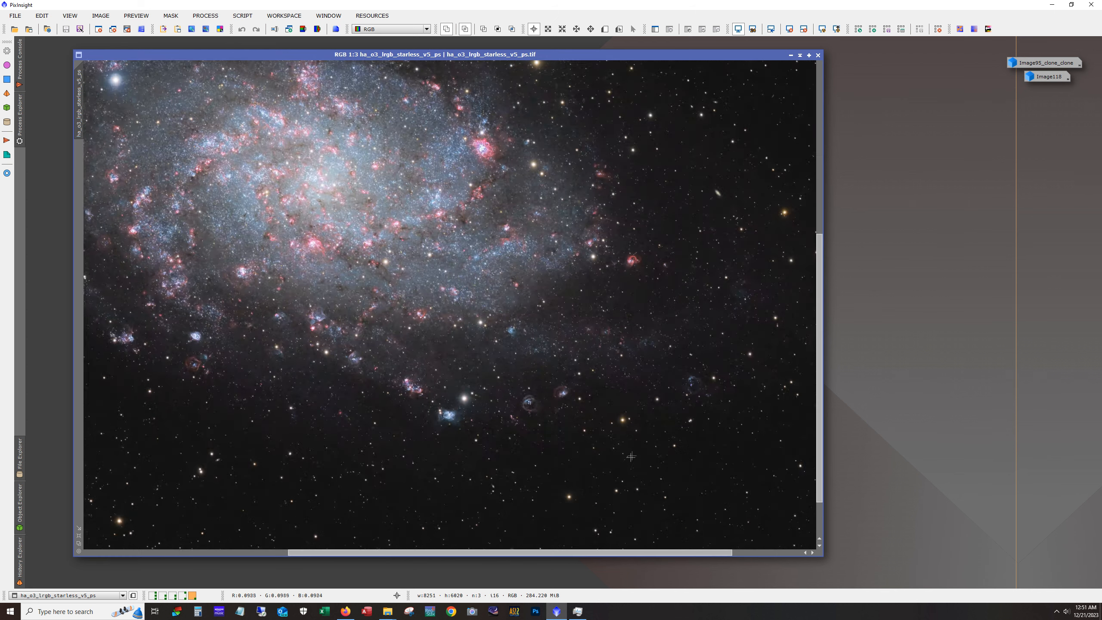
pyautogui.moveTo(584, 553); pyautogui.dragTo(771, 552)
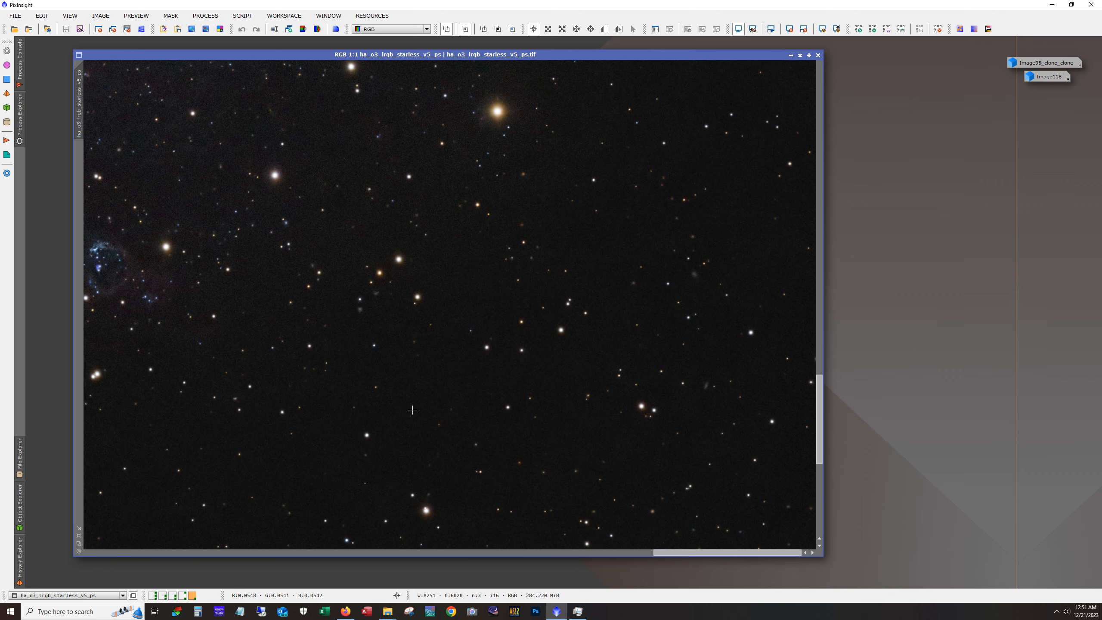
pyautogui.scroll(-4, 412, 410)
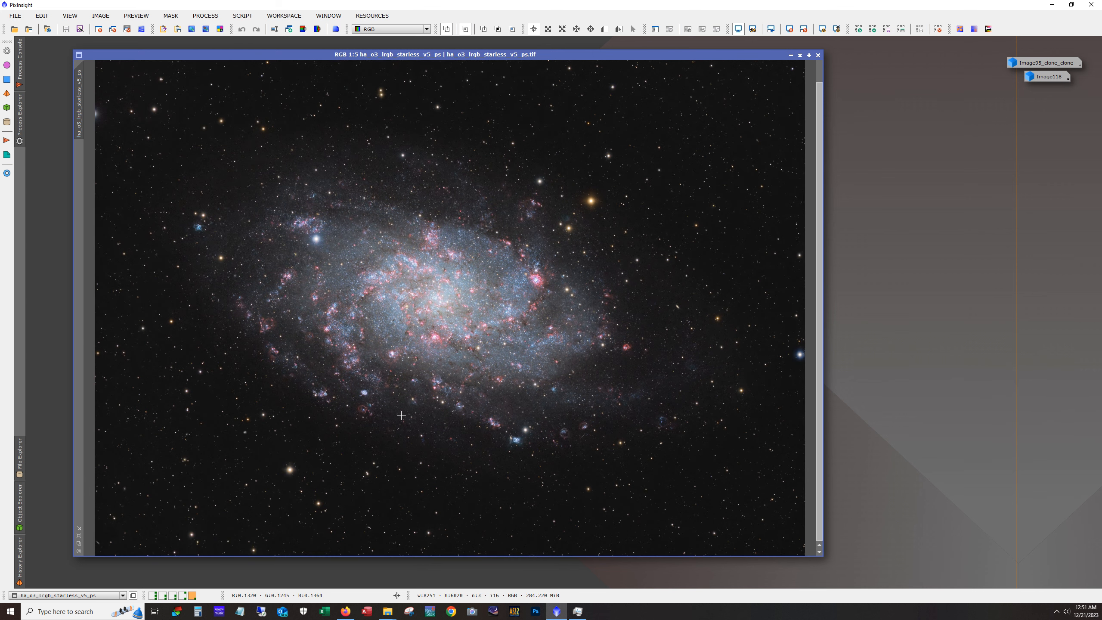